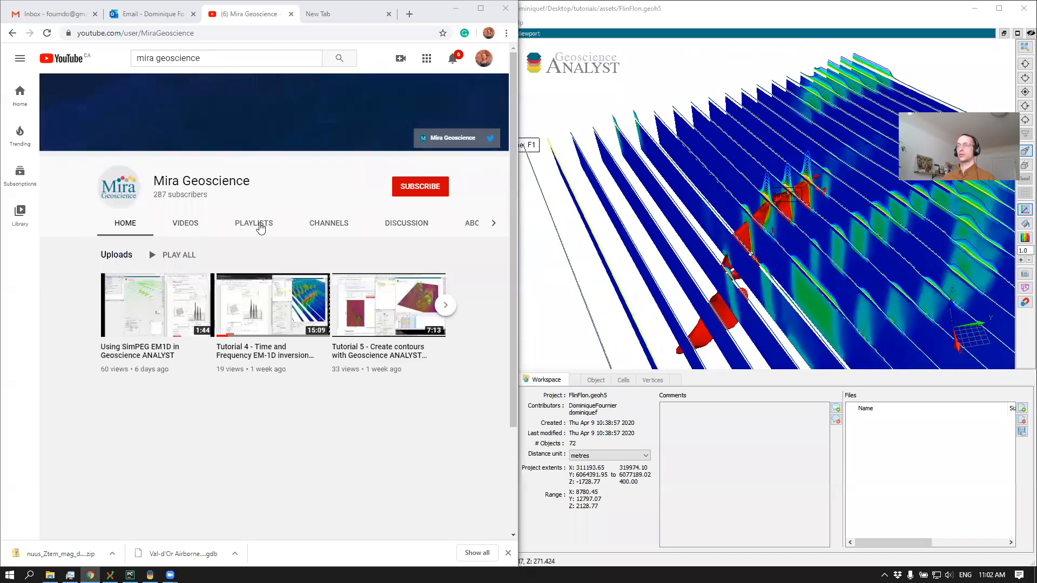
# Switch to Geoscience ANALYST and examine the FlinFlon model sections and ore bodies in 3D
pyautogui.scroll(-1, 324, 302)
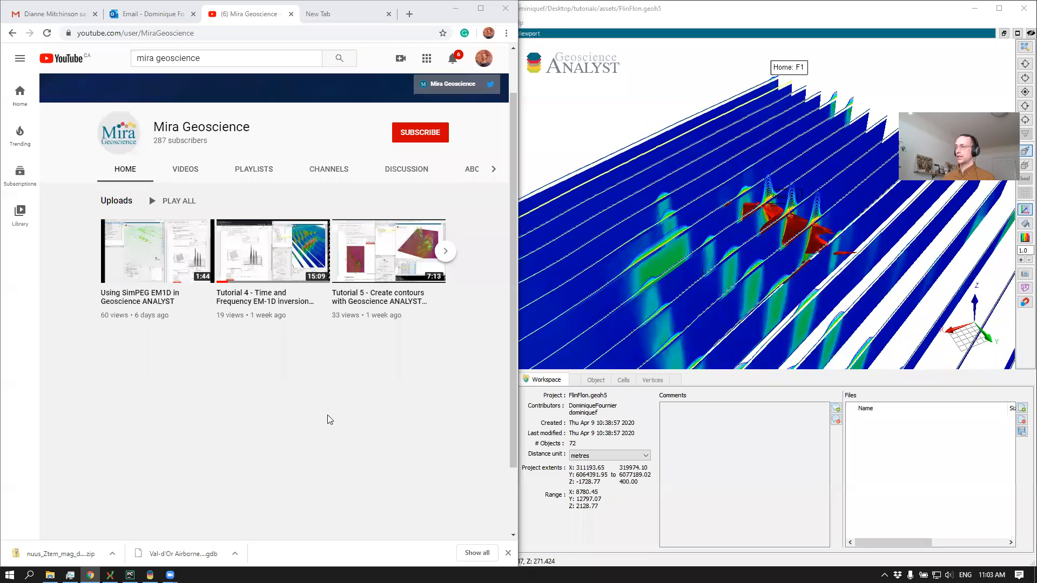
pyautogui.click(651, 239)
pyautogui.moveTo(651, 239); pyautogui.dragTo(725, 252)
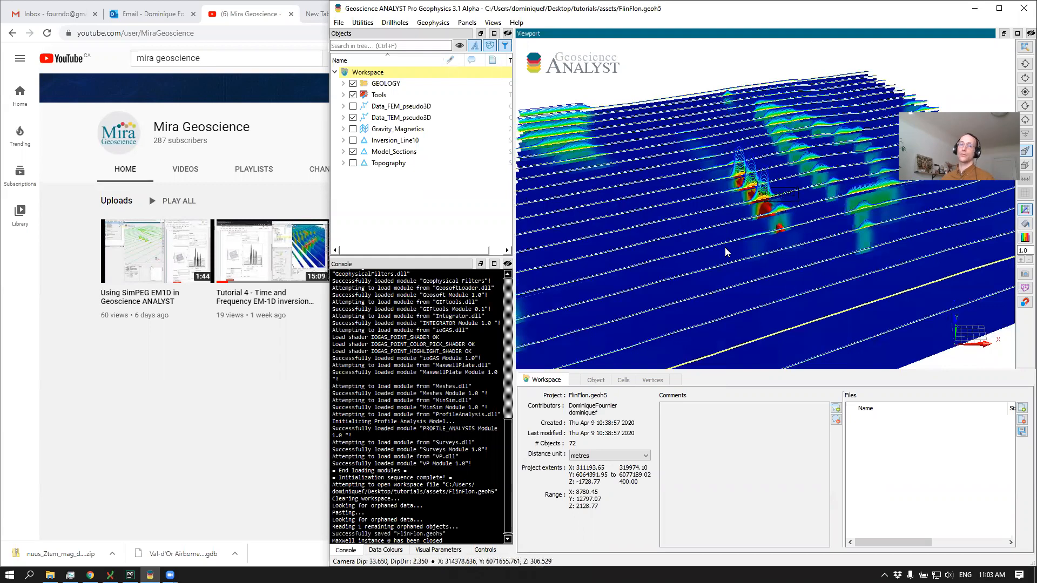
pyautogui.moveTo(792, 246); pyautogui.dragTo(701, 259)
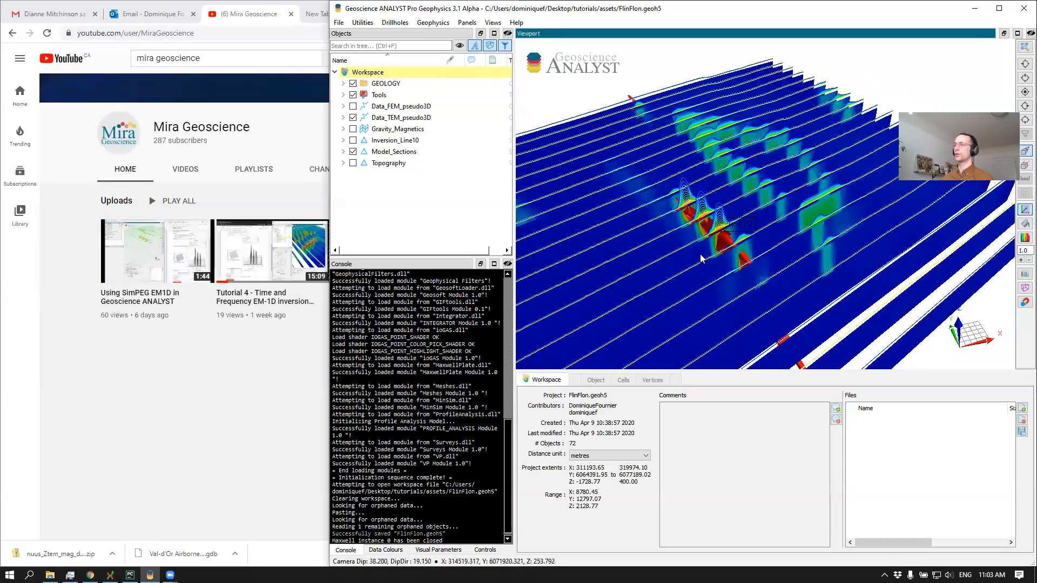
# Show all Horizons in the GEOLOGY group, inspect them against the model sections, and hide them again
pyautogui.click(343, 85)
pyautogui.rightClick(381, 107)
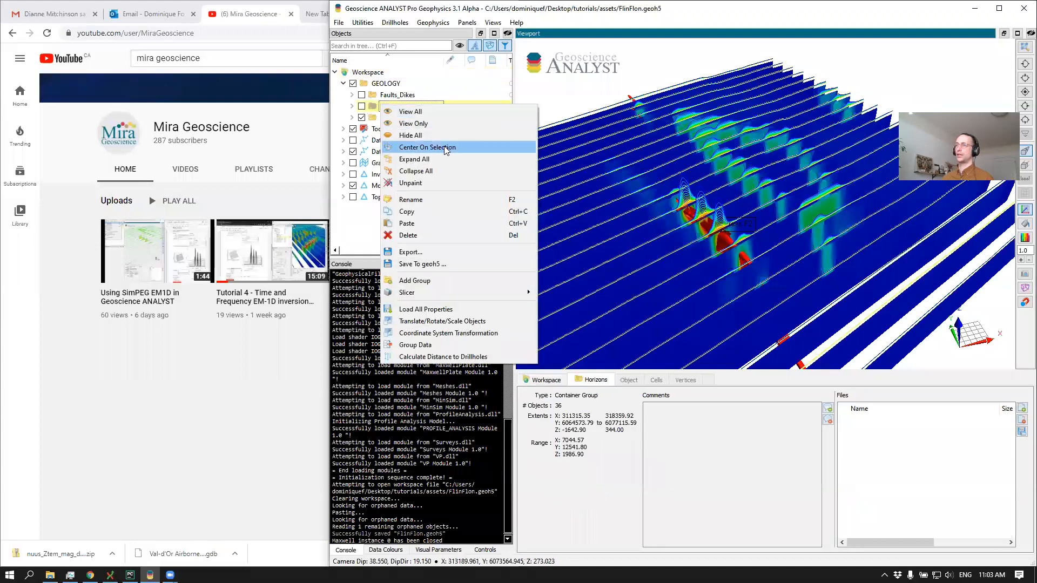
pyautogui.click(439, 113)
pyautogui.moveTo(722, 207); pyautogui.dragTo(810, 149)
pyautogui.scroll(-5, 712, 207)
pyautogui.moveTo(712, 204); pyautogui.dragTo(725, 157)
pyautogui.click(361, 106)
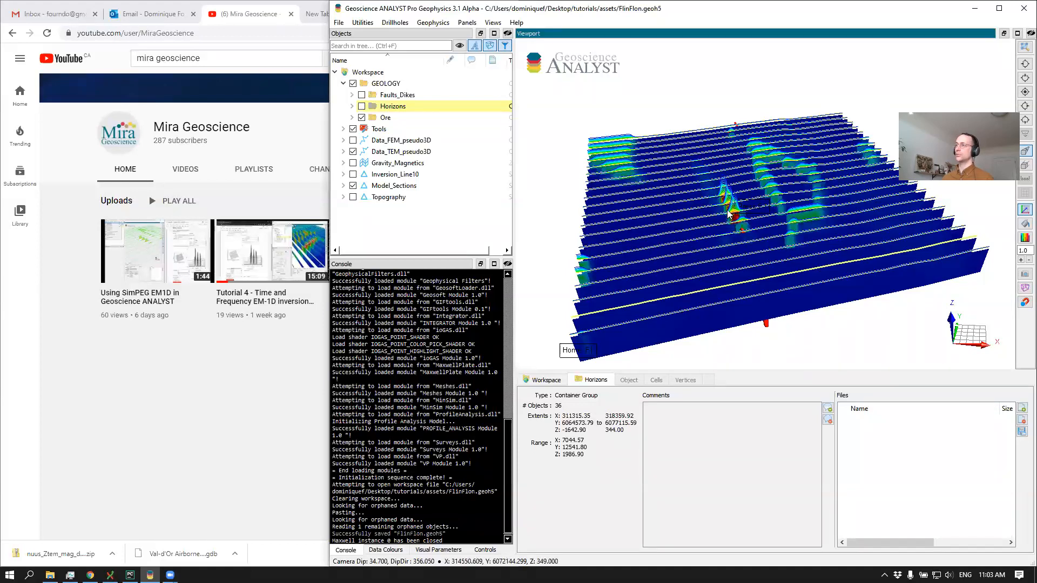
pyautogui.moveTo(729, 213); pyautogui.dragTo(790, 230)
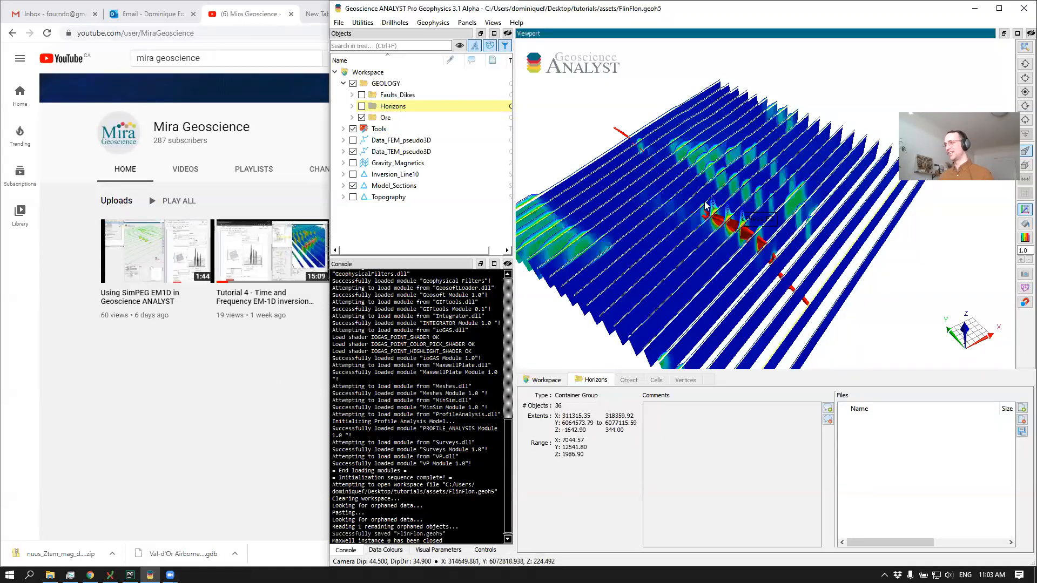
pyautogui.moveTo(719, 250); pyautogui.dragTo(709, 236)
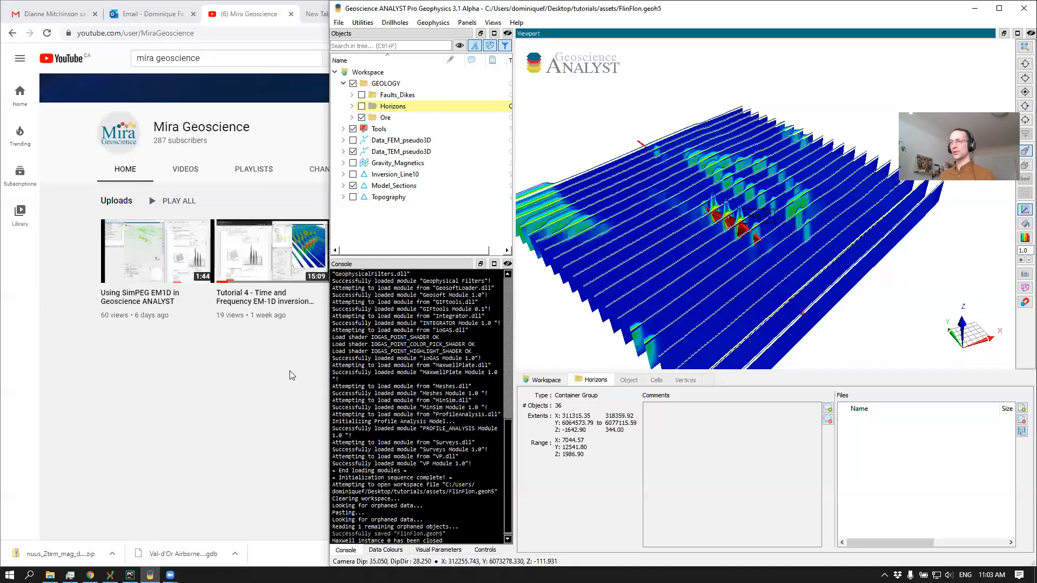
pyautogui.click(226, 381)
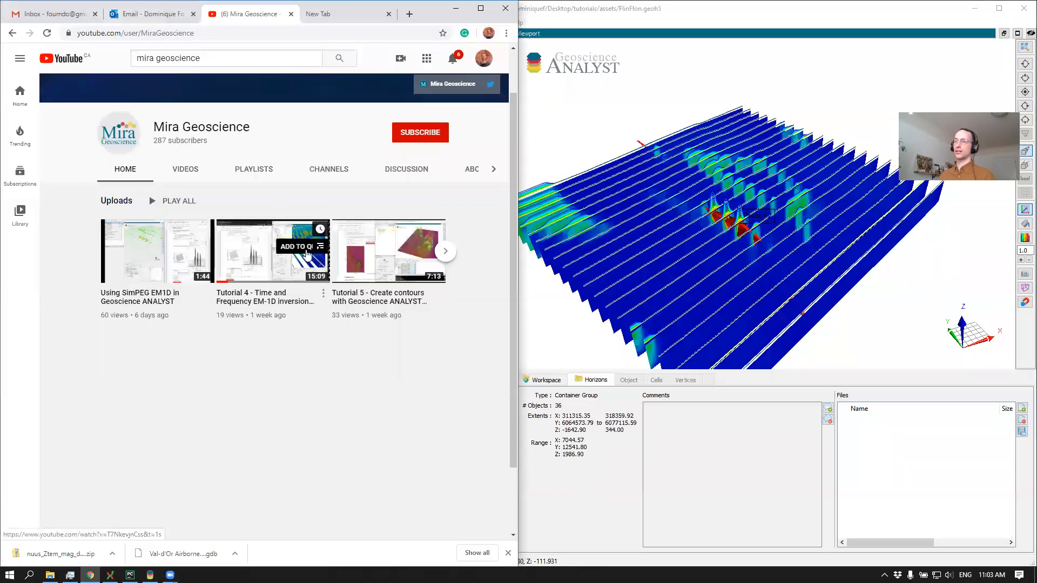
pyautogui.moveTo(863, 210); pyautogui.dragTo(593, 206)
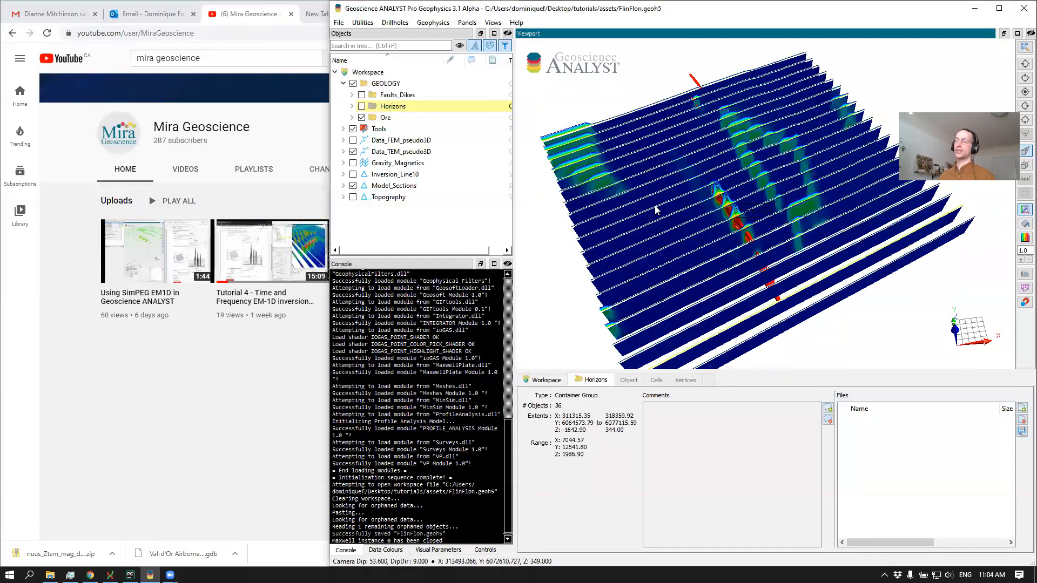
pyautogui.moveTo(733, 218); pyautogui.dragTo(741, 212)
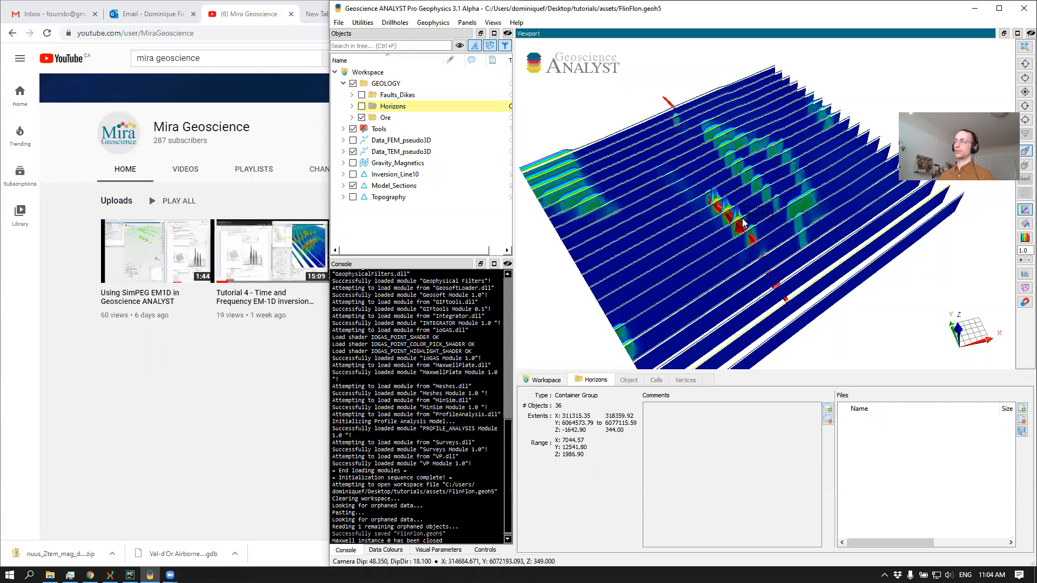
# Display Inversion_Line10, hide Model_Sections, and inspect the single section around the ore bodies
pyautogui.scroll(2, 694, 226)
pyautogui.scroll(2, 702, 221)
pyautogui.moveTo(670, 150); pyautogui.dragTo(682, 138, button='middle')
pyautogui.click(355, 174)
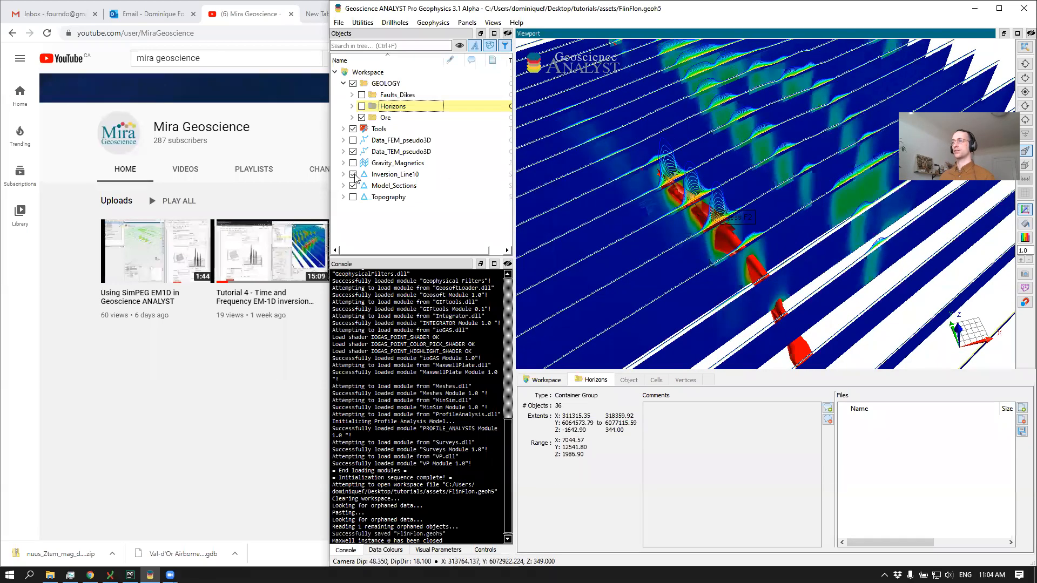
pyautogui.click(352, 186)
pyautogui.moveTo(723, 217); pyautogui.dragTo(668, 194)
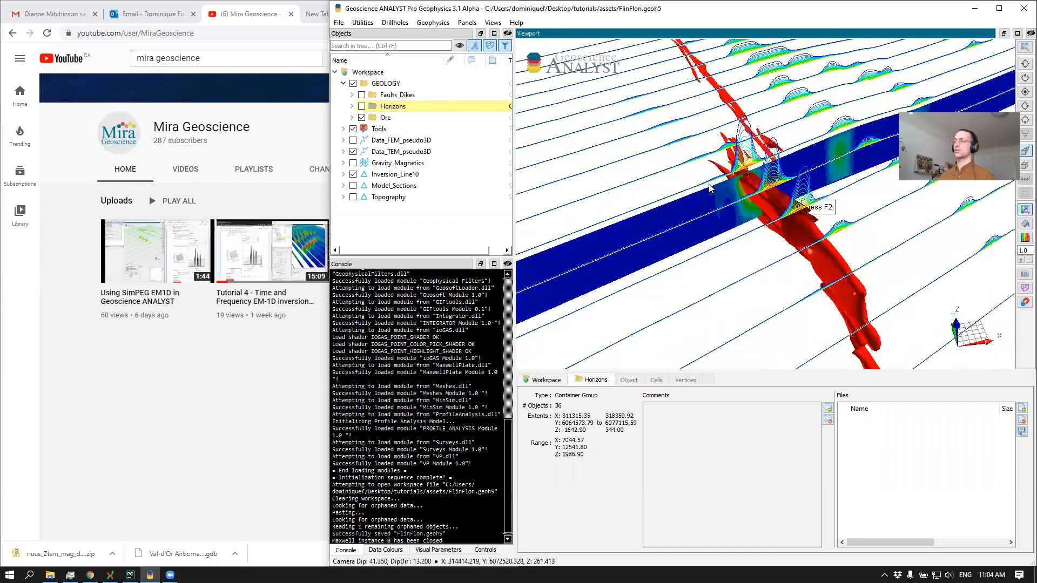
pyautogui.moveTo(668, 194); pyautogui.dragTo(625, 197, button='middle')
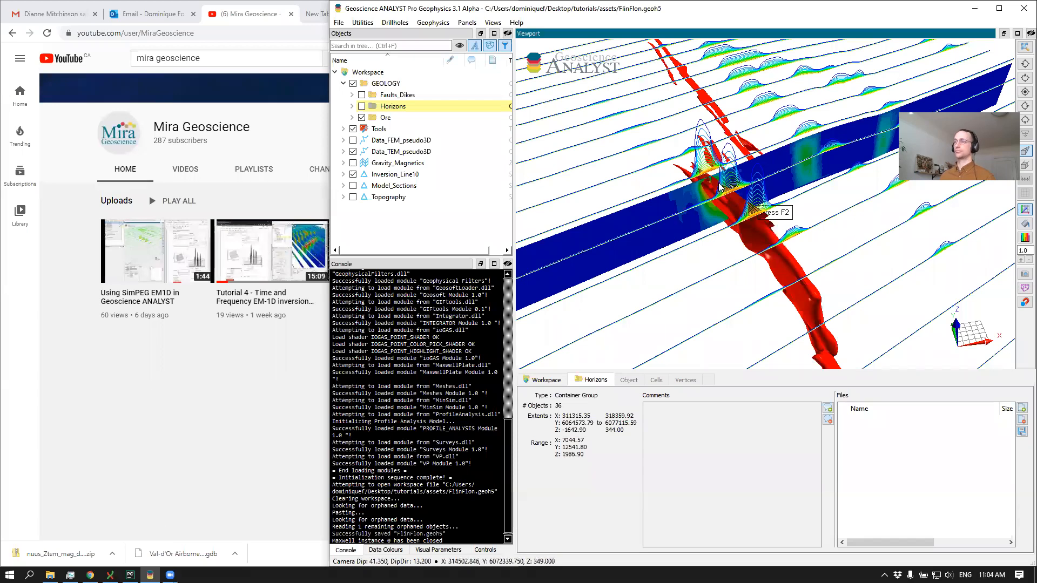
pyautogui.click(633, 185)
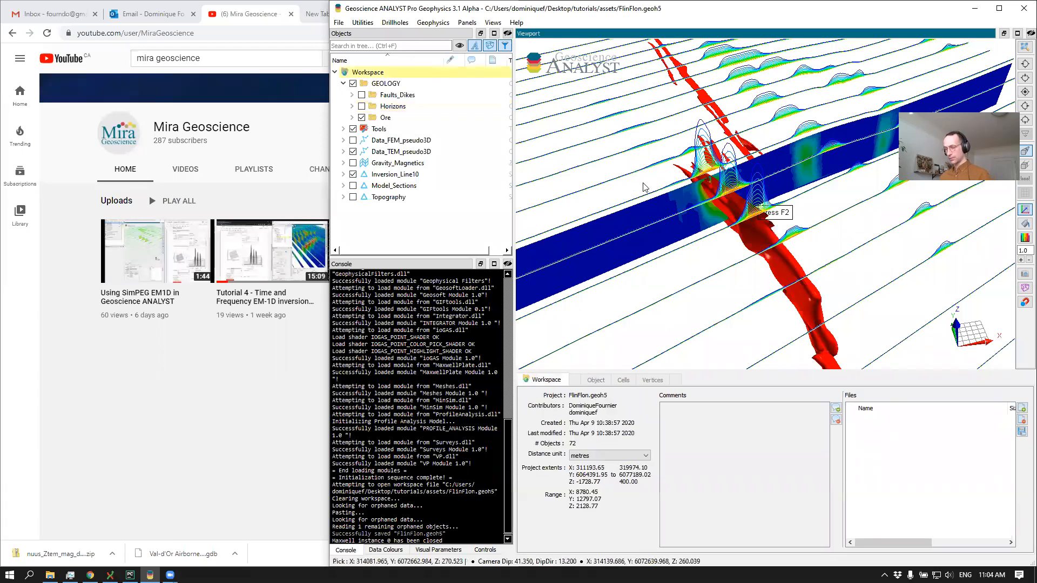
# Start a new empty workspace and open the assets folder inside tutorials in File Explorer
pyautogui.hotkey('ctrl', 'n')
pyautogui.press('Return')
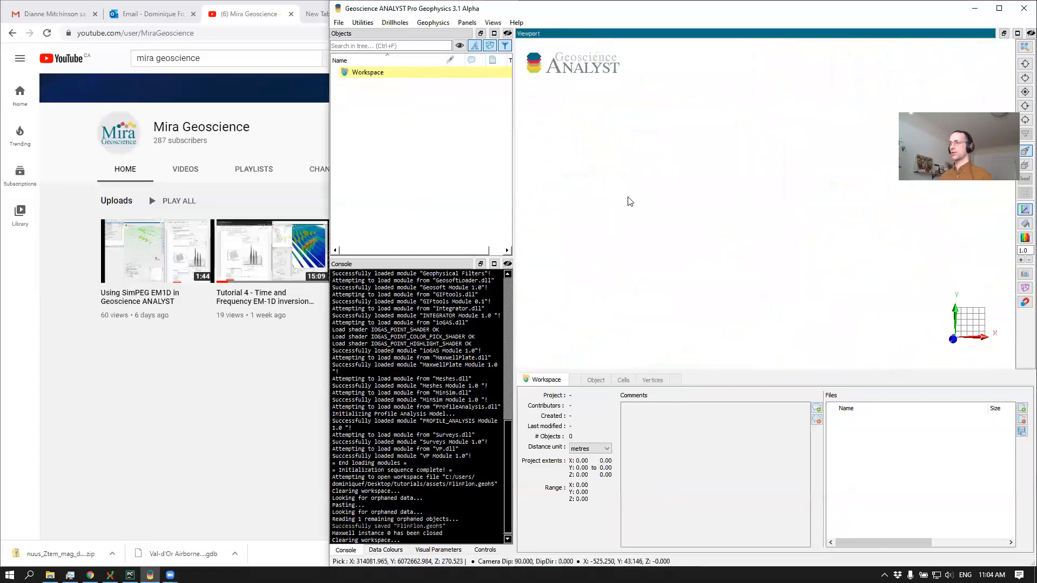
pyautogui.click(50, 575)
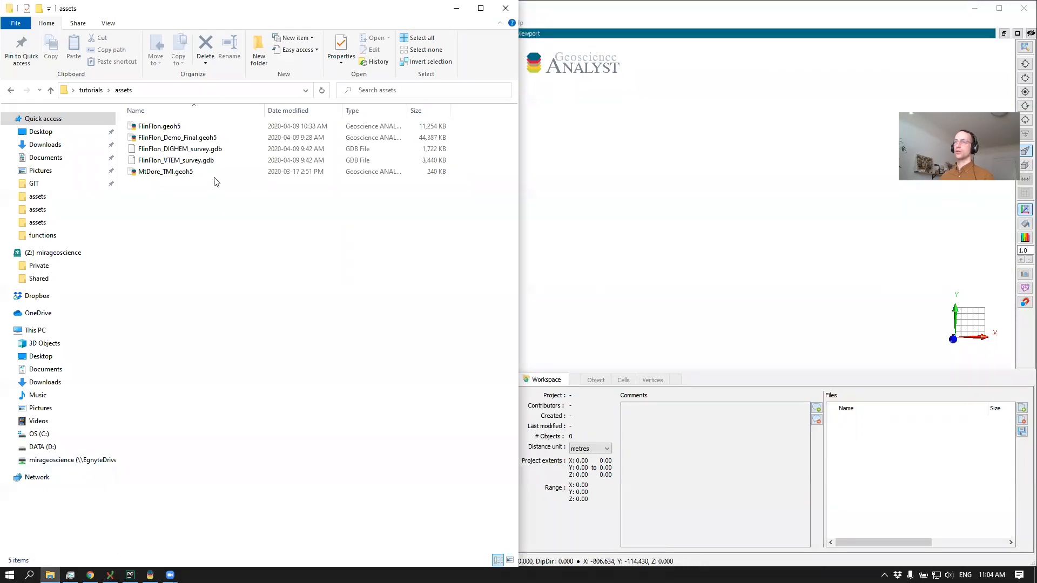
pyautogui.click(90, 90)
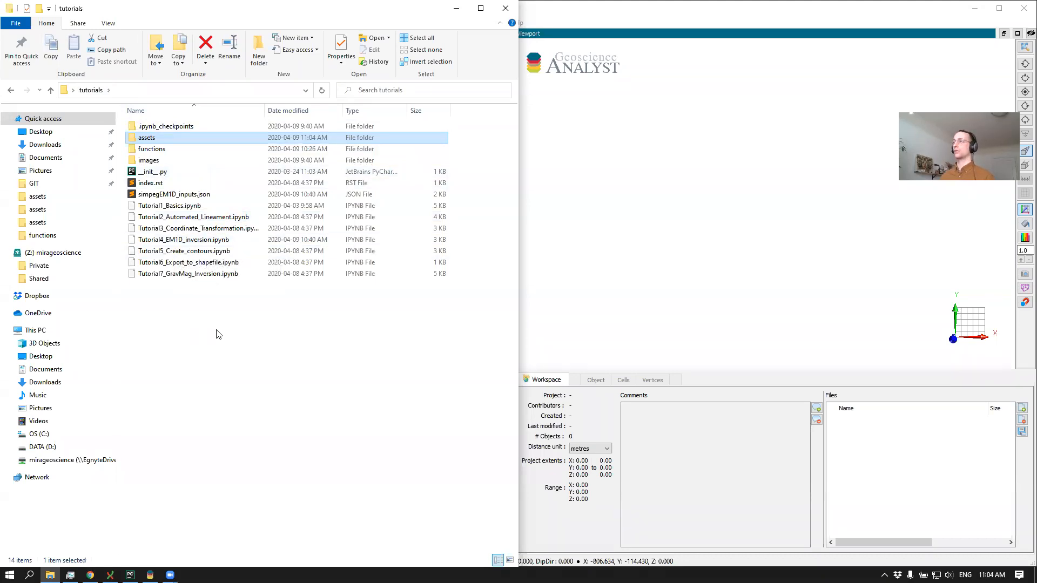
pyautogui.click(270, 356)
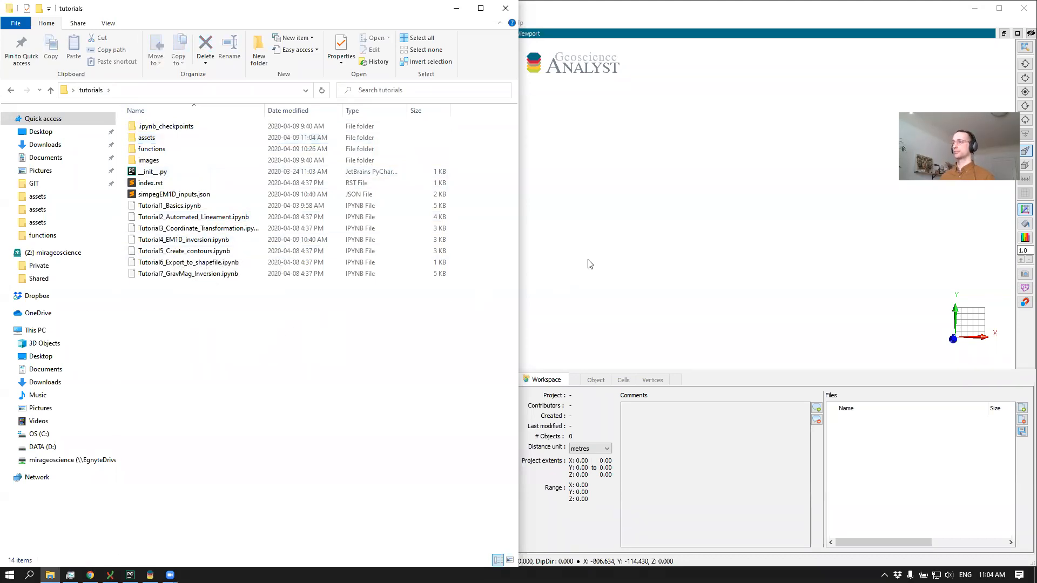
pyautogui.doubleClick(157, 137)
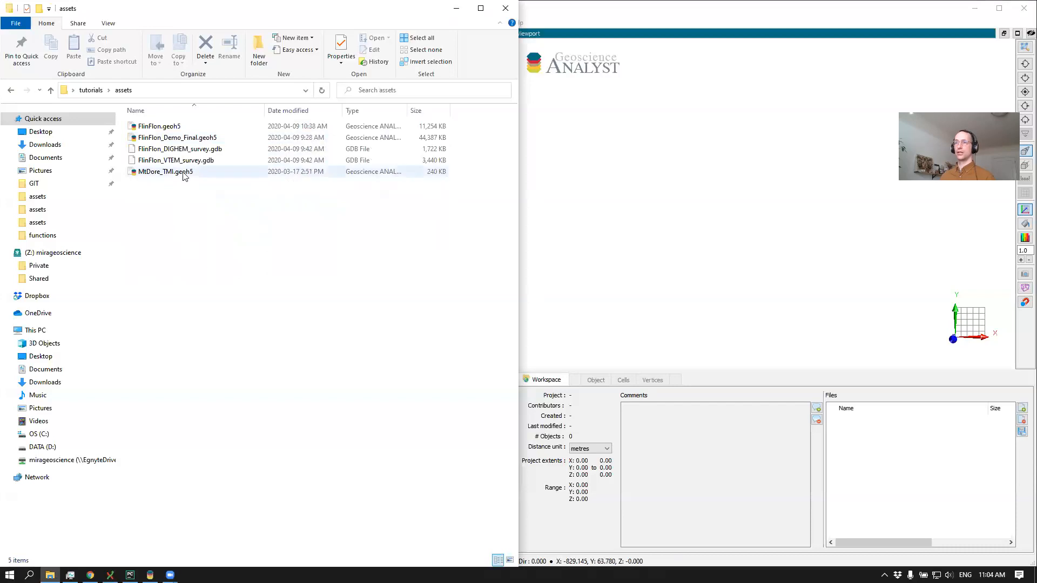
# Import FlinFlon_DIGHEM_survey.gdb and FlinFlon_VTEM_survey.gdb into the workspace with all lines and channels included
pyautogui.moveTo(184, 150); pyautogui.dragTo(630, 229)
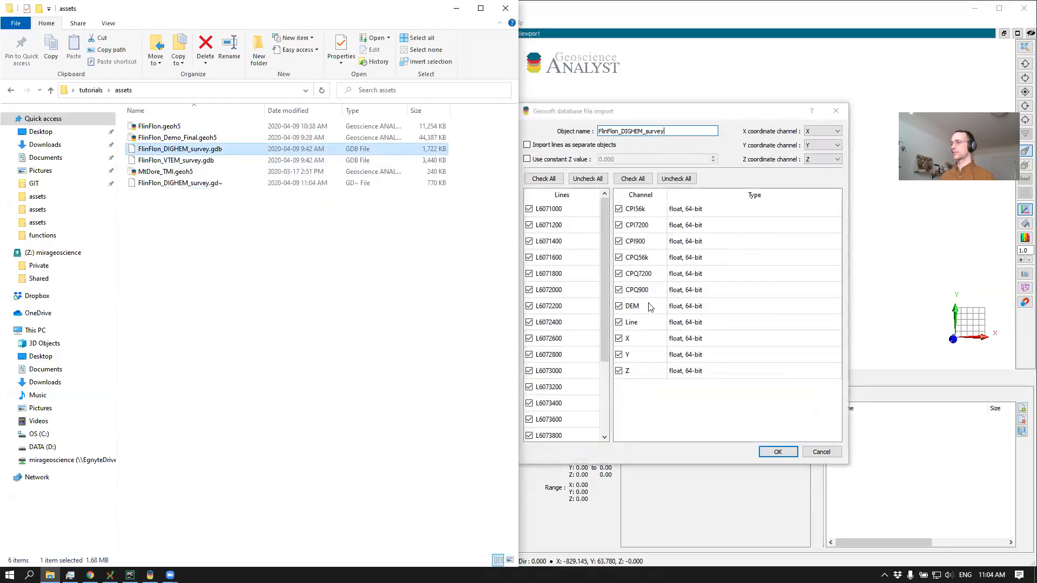
pyautogui.click(766, 456)
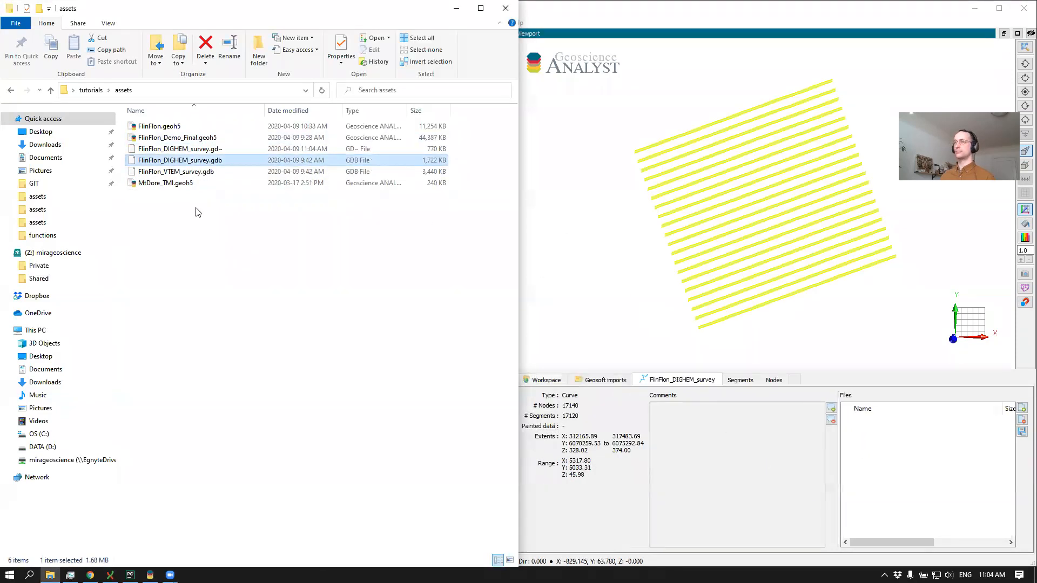
pyautogui.moveTo(162, 160); pyautogui.dragTo(659, 266)
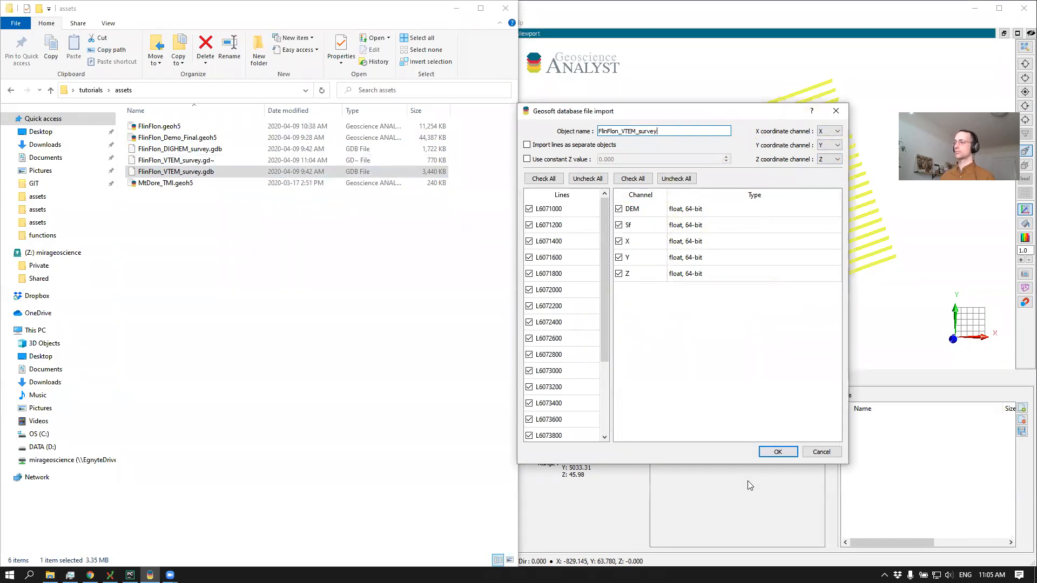
pyautogui.click(778, 452)
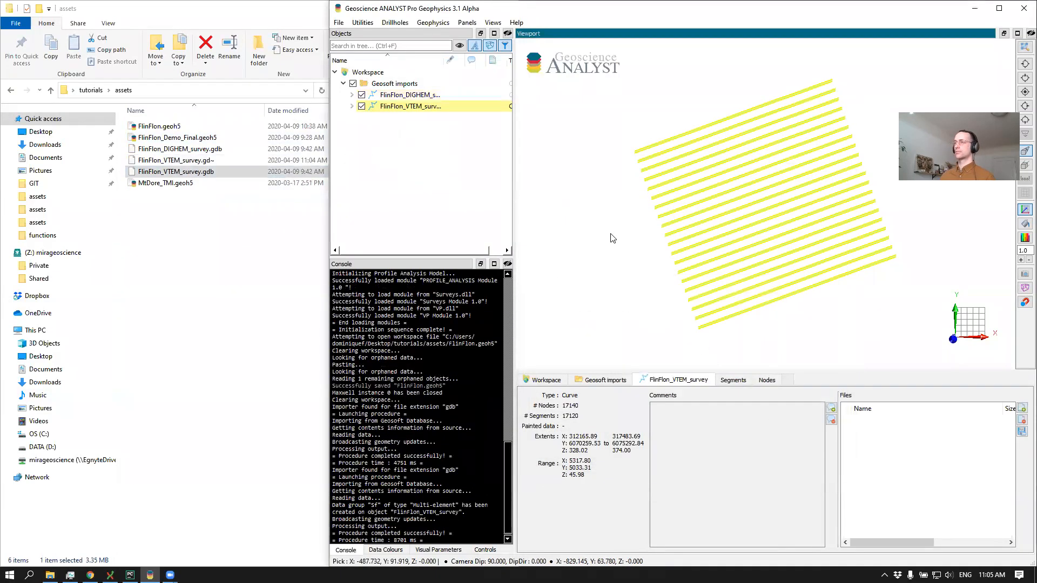
# Colour the FlinFlon_DIGHEM_survey lines by the CPQ900 channel and hide the FlinFlon_VTEM_survey curve
pyautogui.click(351, 94)
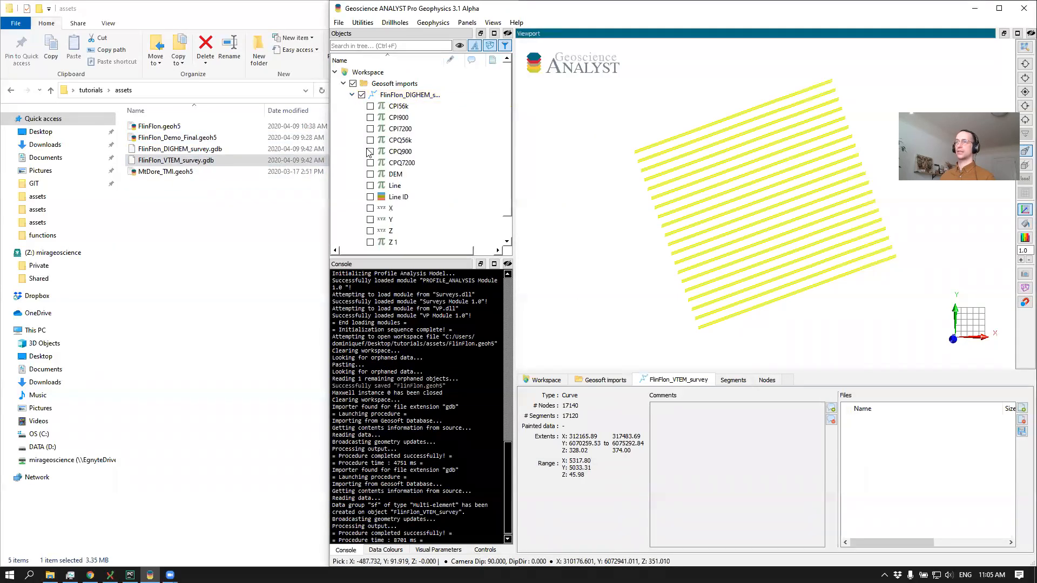
pyautogui.click(368, 148)
pyautogui.moveTo(612, 201); pyautogui.dragTo(643, 146)
pyautogui.scroll(-1, 427, 151)
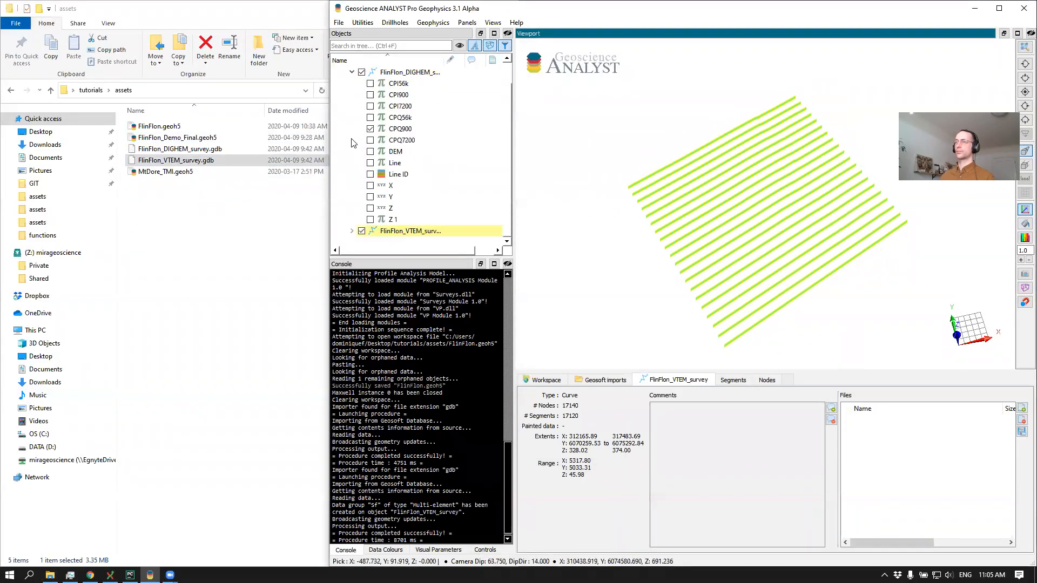
pyautogui.click(361, 231)
pyautogui.moveTo(675, 226); pyautogui.dragTo(683, 165)
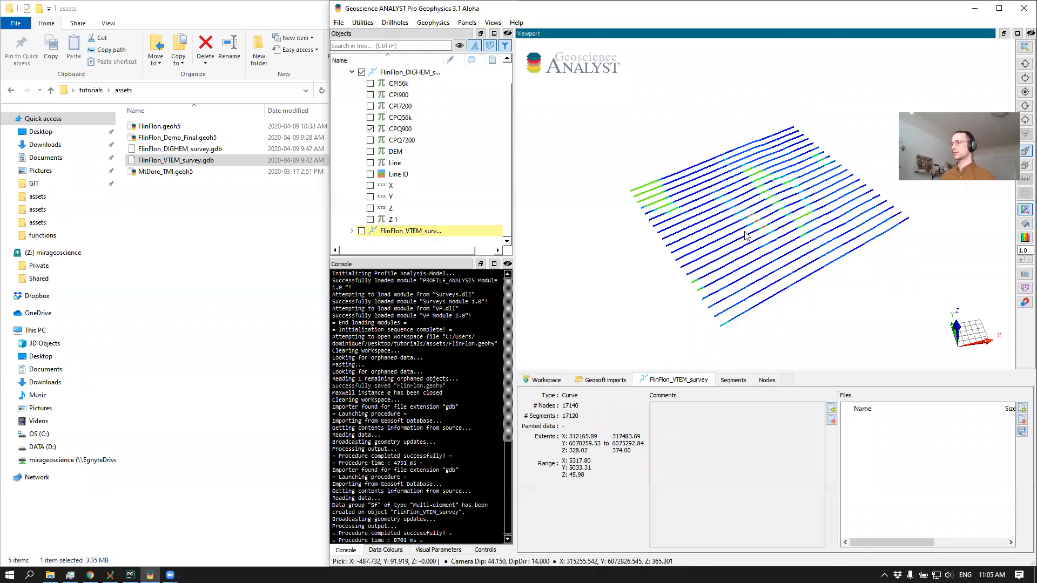
pyautogui.scroll(5, 713, 196)
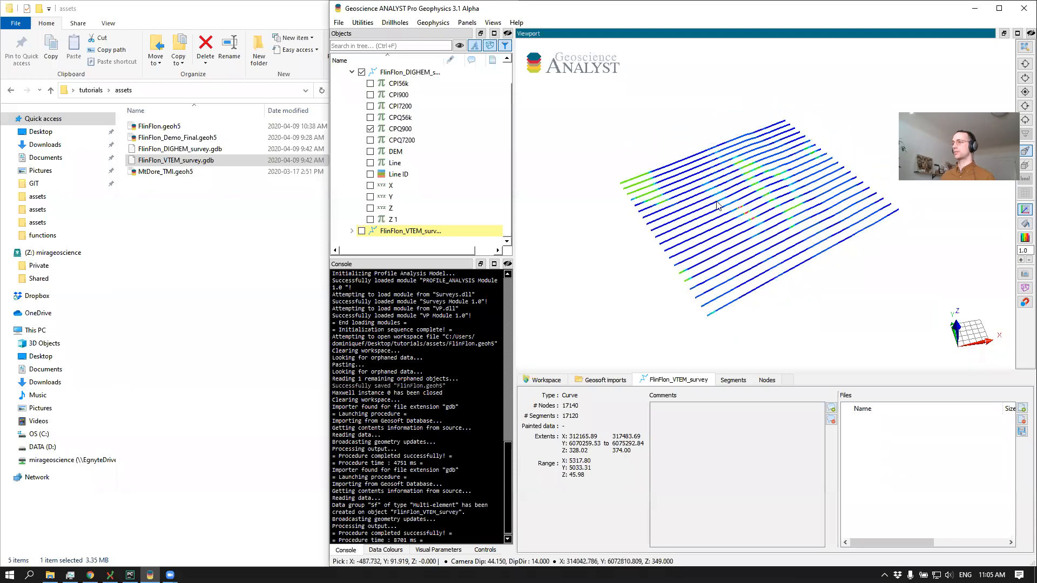
pyautogui.moveTo(670, 211); pyautogui.dragTo(753, 220, button='middle')
# Switch to File Explorer and open an Anaconda Prompt in the tutorials folder
pyautogui.click(232, 232)
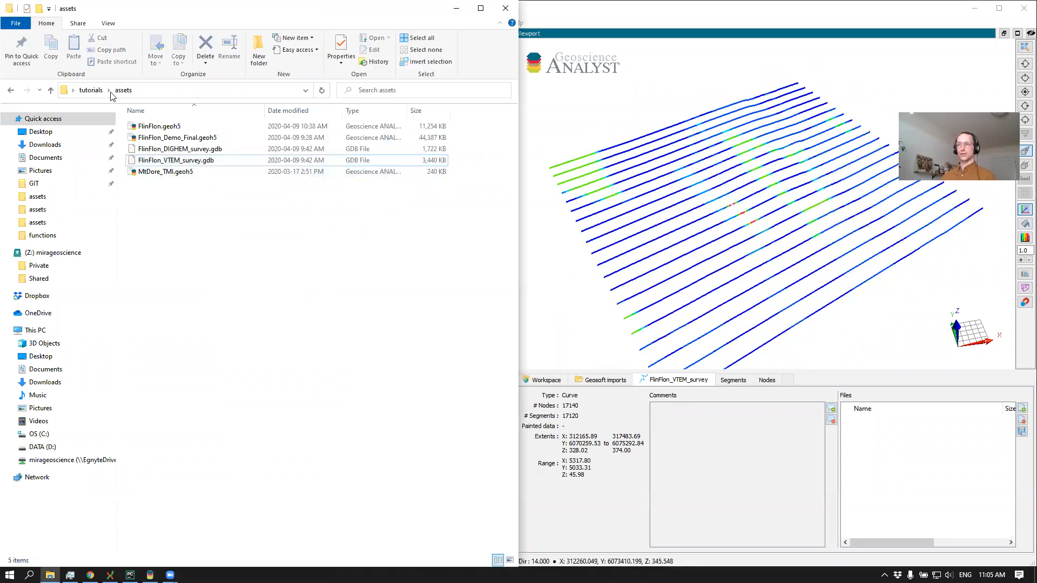
pyautogui.click(90, 90)
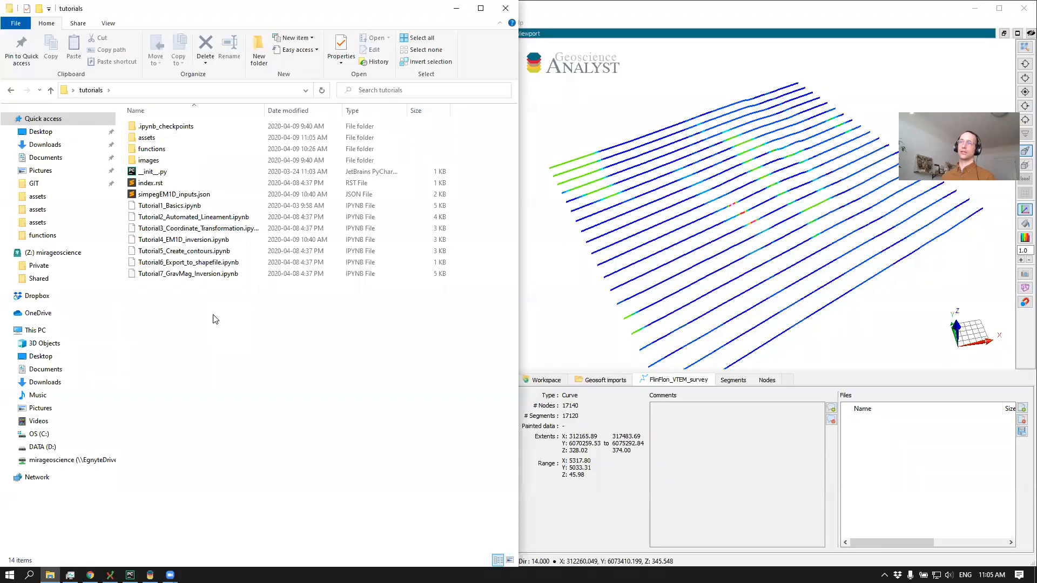
pyautogui.rightClick(194, 312)
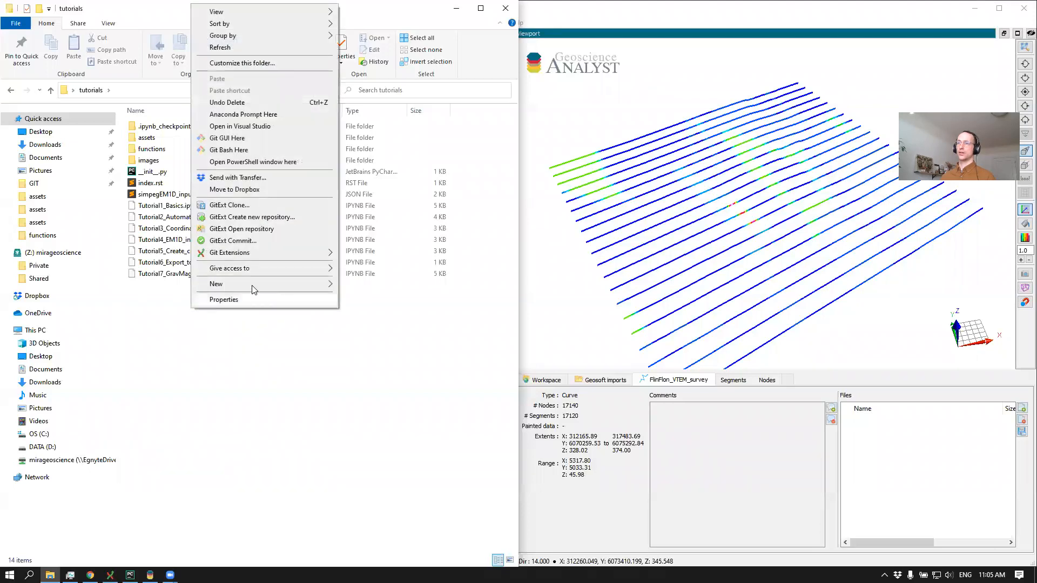
pyautogui.click(243, 115)
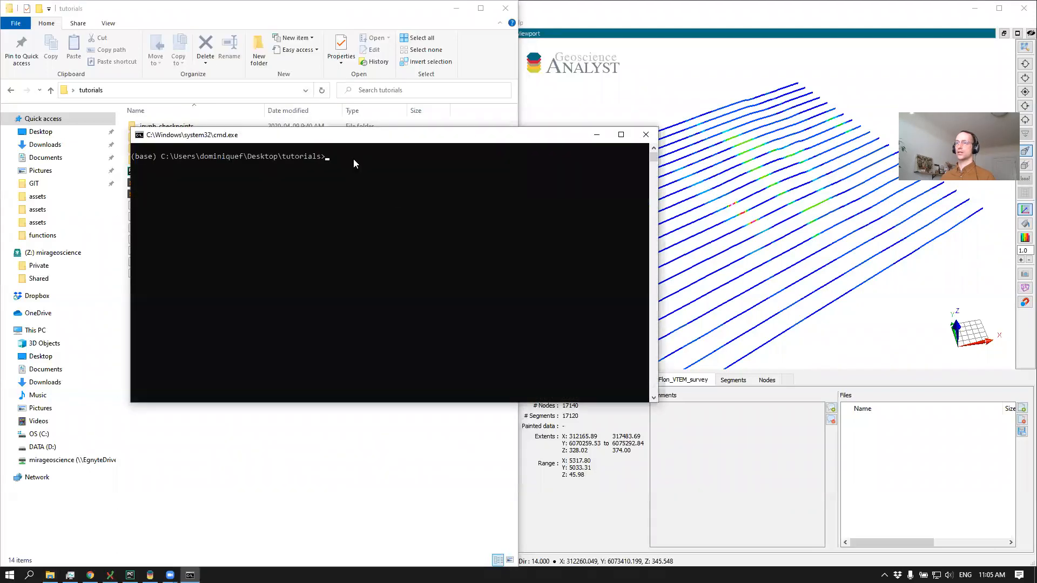
pyautogui.moveTo(344, 140); pyautogui.dragTo(486, 177)
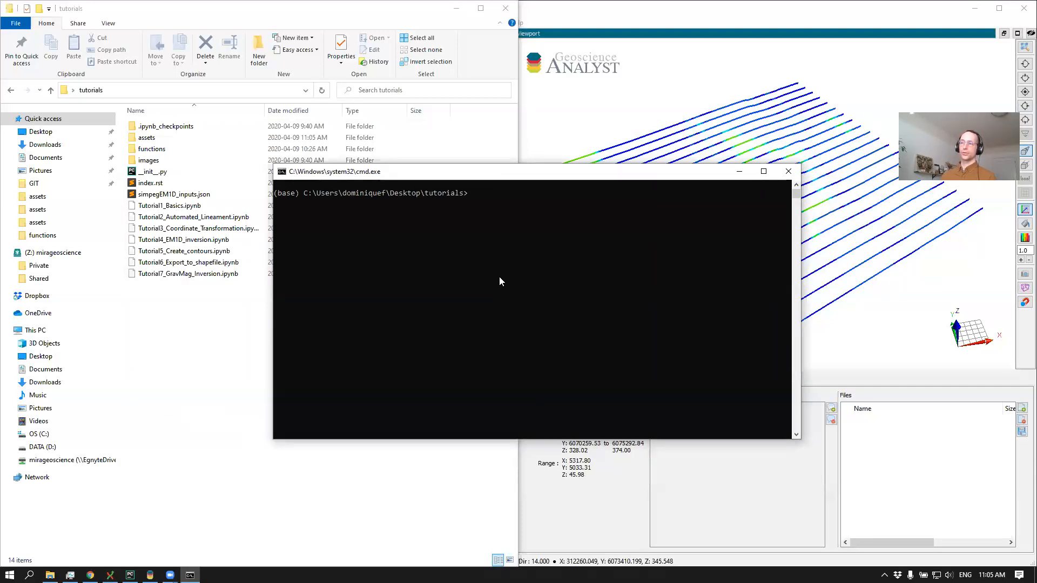
pyautogui.write('Tu')
pyautogui.press('Tab')
pyautogui.press('Tab')
pyautogui.press('Tab')
pyautogui.press('Tab')
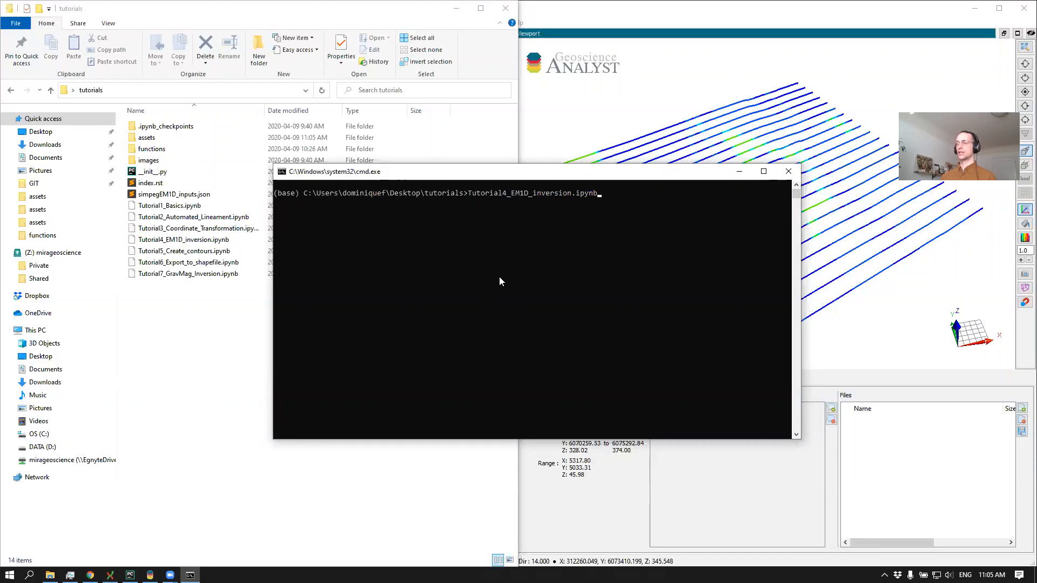
pyautogui.press('BackSpace')
pyautogui.press('BackSpace')
pyautogui.press('BackSpace')
pyautogui.press('BackSpace')
pyautogui.press('BackSpace')
pyautogui.press('BackSpace')
pyautogui.press('BackSpace')
pyautogui.press('BackSpace')
pyautogui.press('BackSpace')
pyautogui.press('BackSpace')
pyautogui.press('BackSpace')
pyautogui.press('BackSpace')
pyautogui.press('BackSpace')
pyautogui.press('BackSpace')
pyautogui.press('BackSpace')
pyautogui.press('BackSpace')
pyautogui.press('BackSpace')
pyautogui.press('BackSpace')
pyautogui.press('BackSpace')
pyautogui.press('BackSpace')
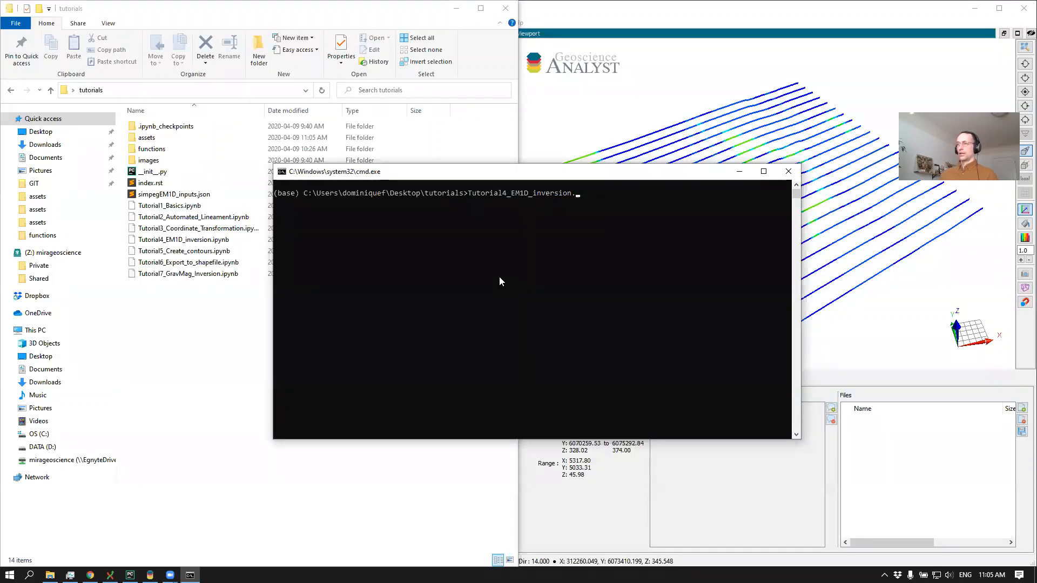
# Launch Jupyter Notebook with Tutorial4_EM1D_inversion.ipynb from the tutorials folder prompt
pyautogui.write('jupyter noteb')
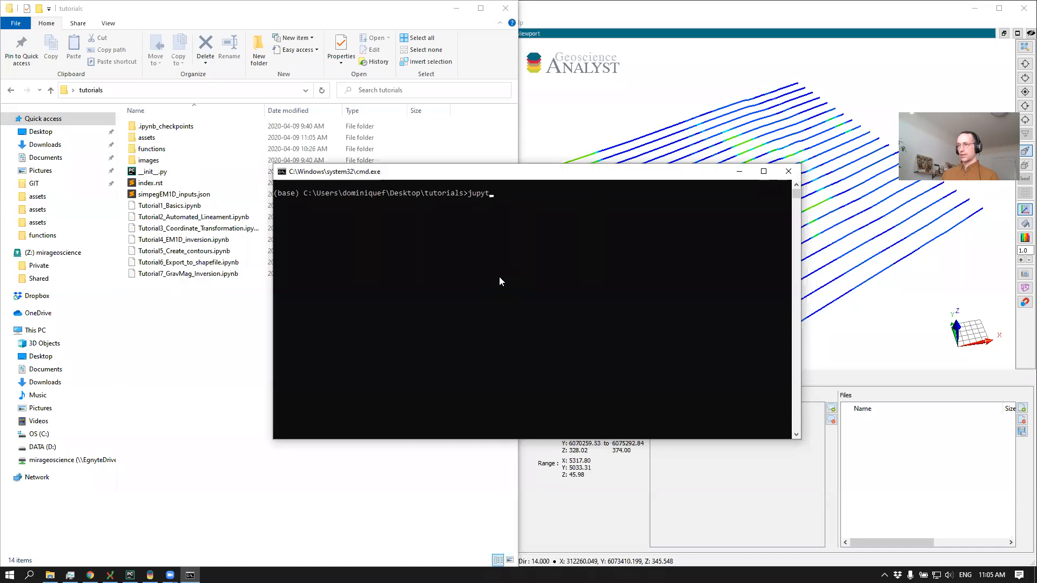
pyautogui.write('ook T')
pyautogui.press('Tab')
pyautogui.press('Tab')
pyautogui.press('Tab')
pyautogui.press('Tab')
pyautogui.press('Return')
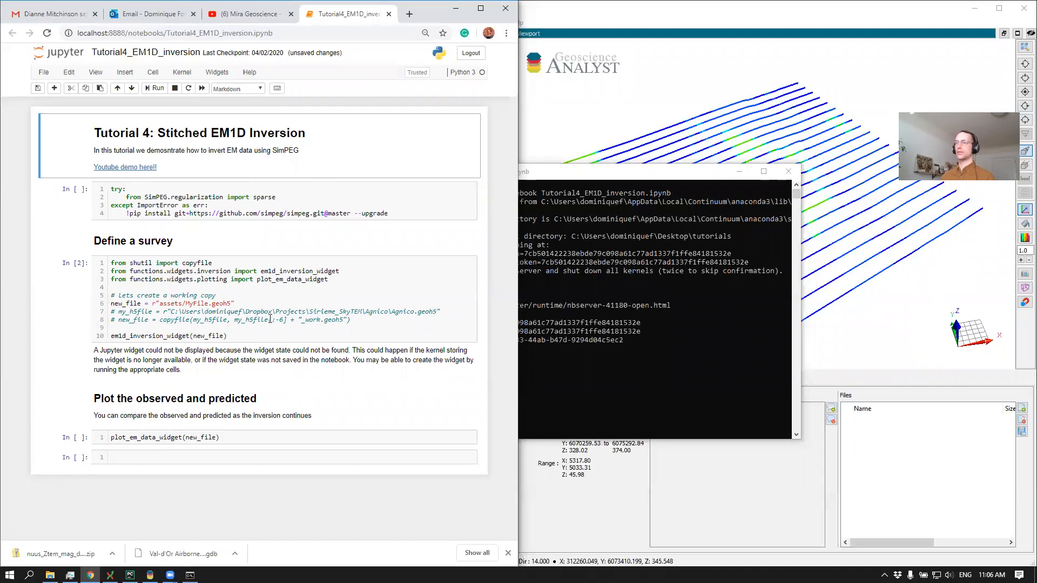
# Switch to Geoscience ANALYST and save the workspace as MyProject in the assets folder
pyautogui.click(261, 303)
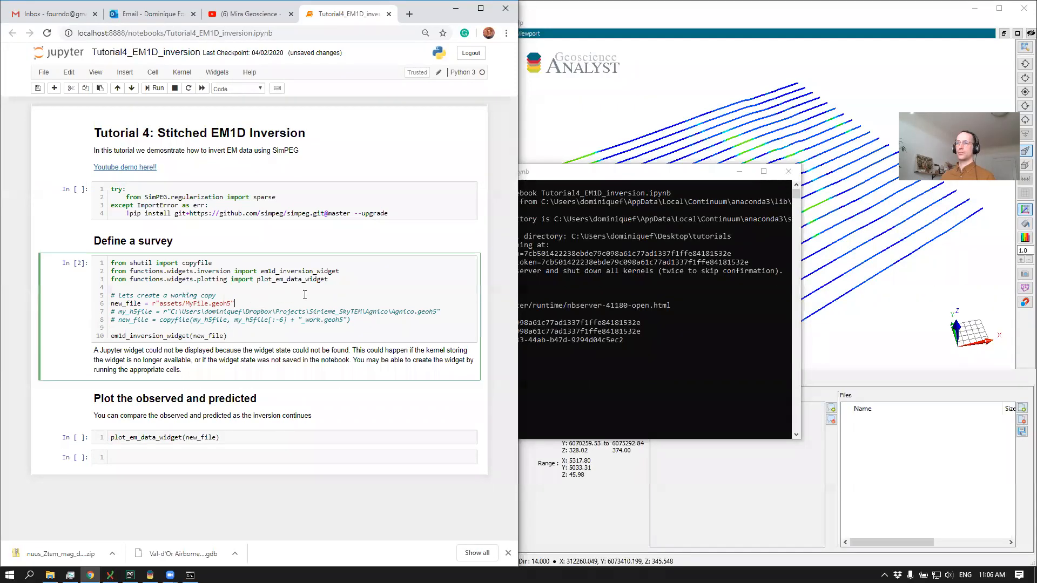
pyautogui.click(592, 115)
pyautogui.moveTo(592, 114)
pyautogui.mouseDown()
pyautogui.moveTo(602, 103)
pyautogui.moveTo(584, 119)
pyautogui.mouseUp()
pyautogui.click(352, 95)
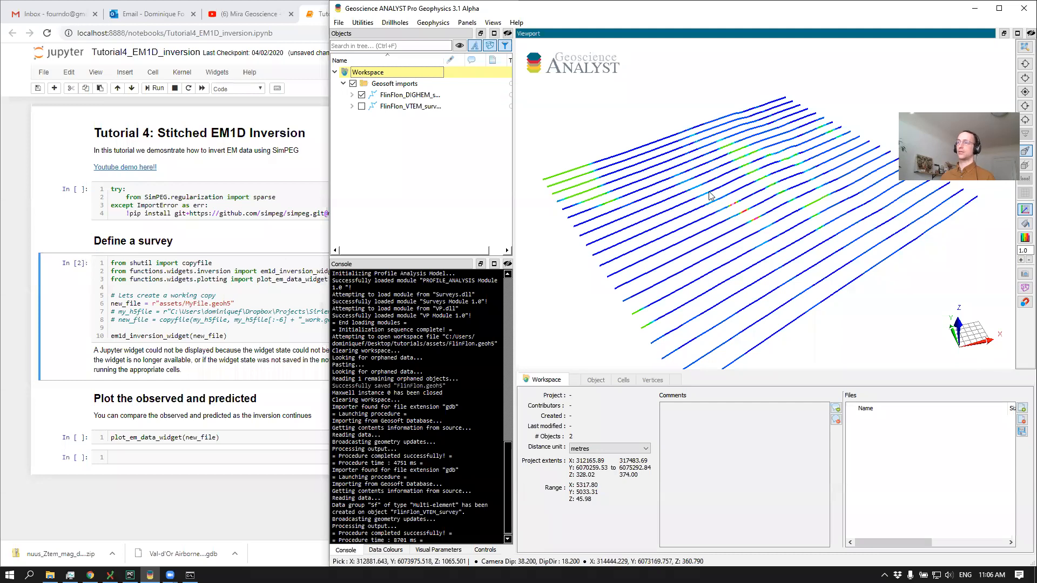
pyautogui.click(643, 222)
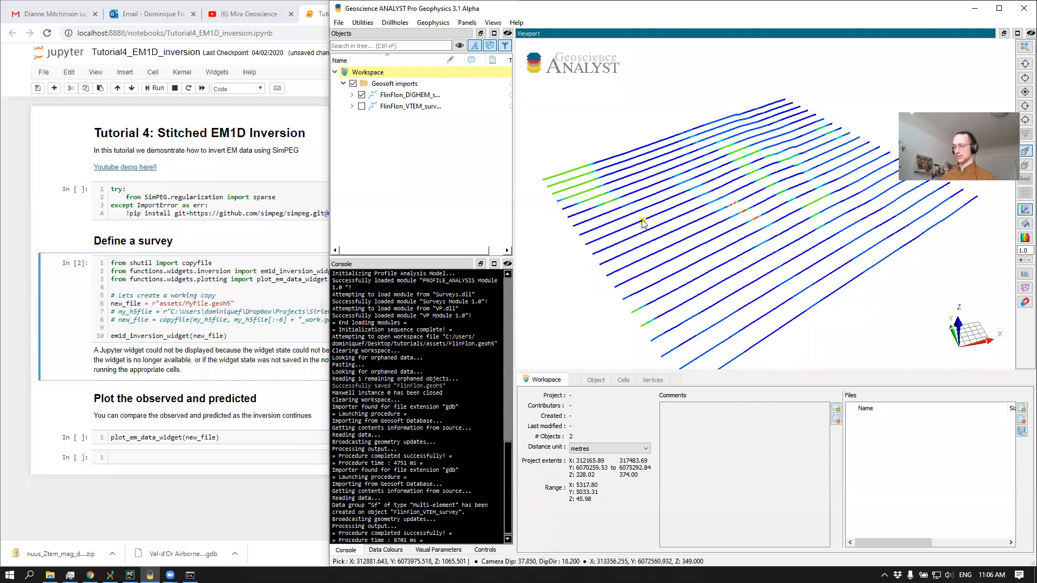
pyautogui.hotkey('ctrl', 's')
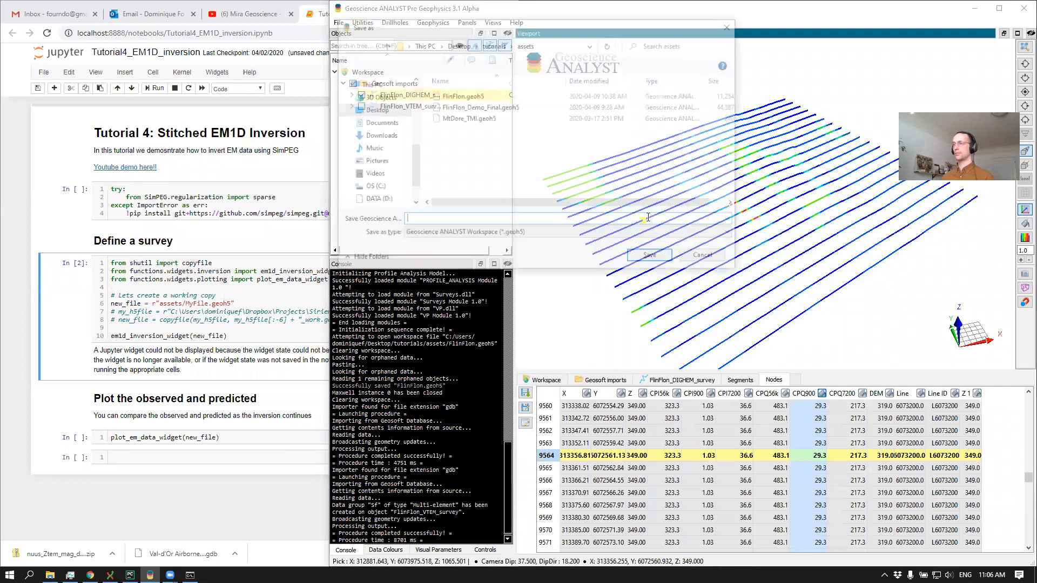
pyautogui.click(472, 218)
pyautogui.write('MyProject')
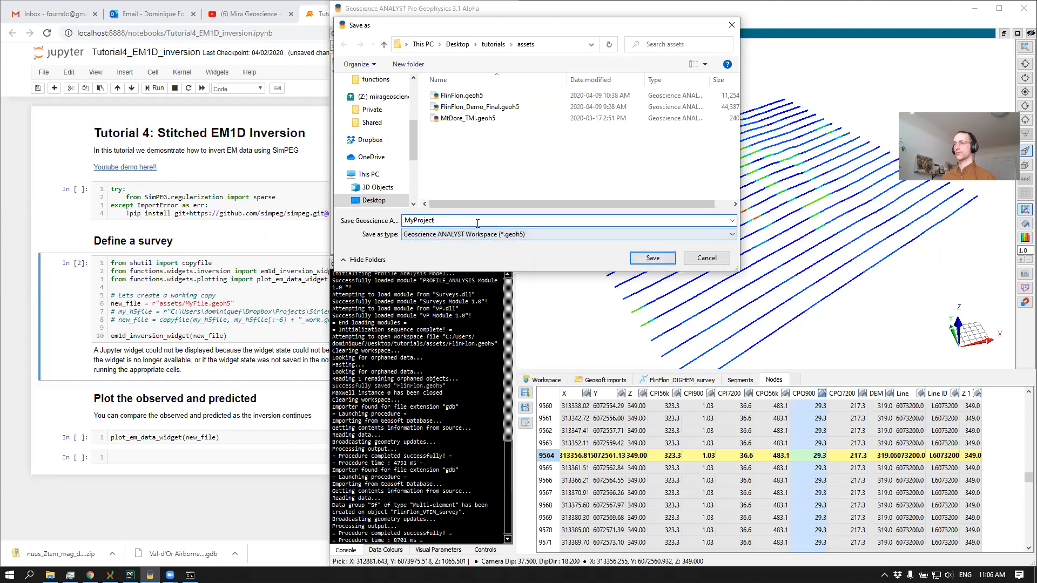
pyautogui.moveTo(476, 224); pyautogui.dragTo(356, 216)
pyautogui.hotkey('ctrl', 'c')
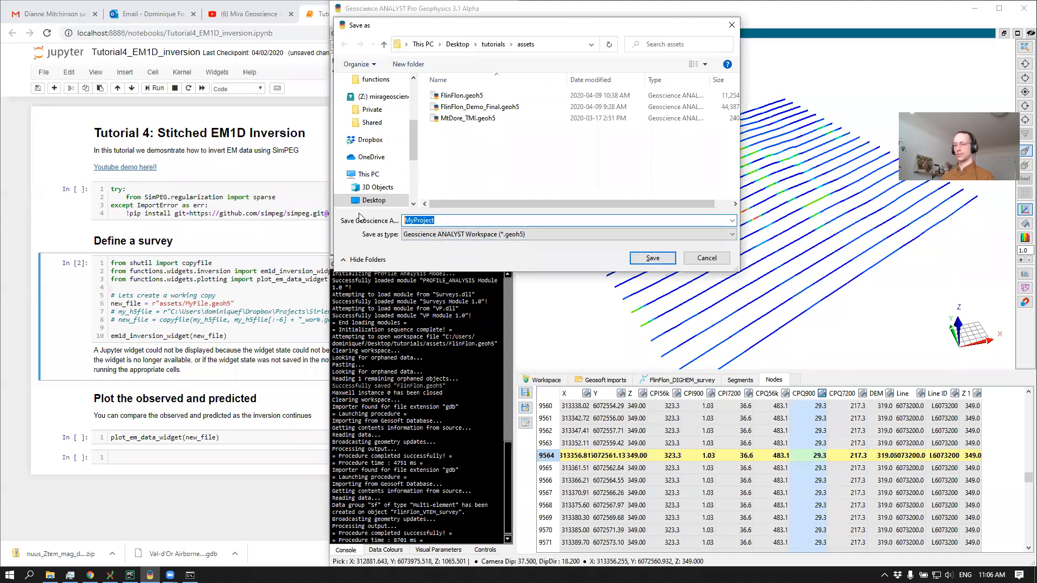
pyautogui.click(650, 260)
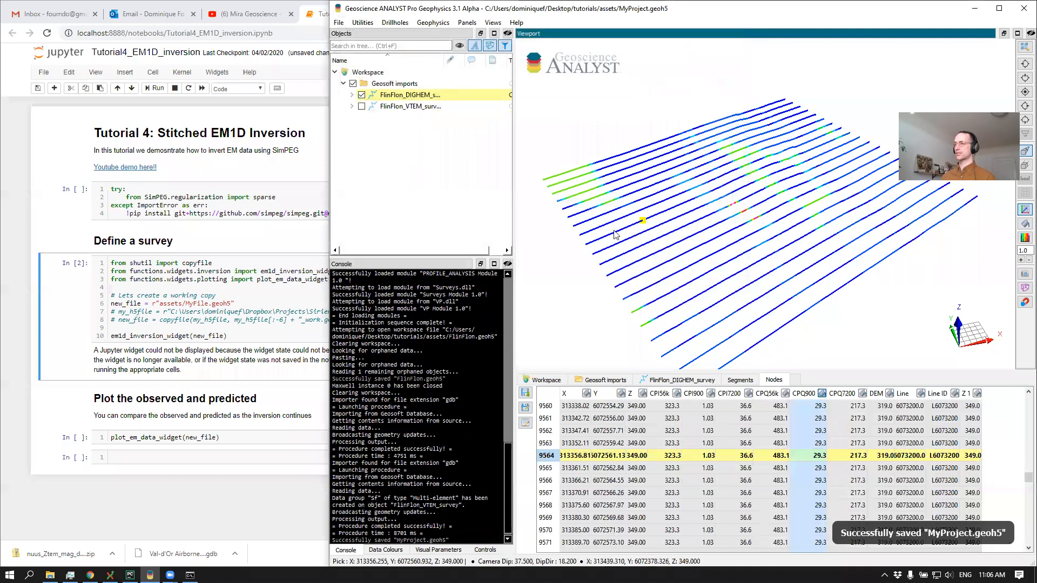
# Point new_file to assets/MyProject.geoh5 in the notebook's survey definition cell and run the cell
pyautogui.click(130, 309)
pyautogui.click(154, 302)
pyautogui.moveTo(185, 305); pyautogui.dragTo(198, 306)
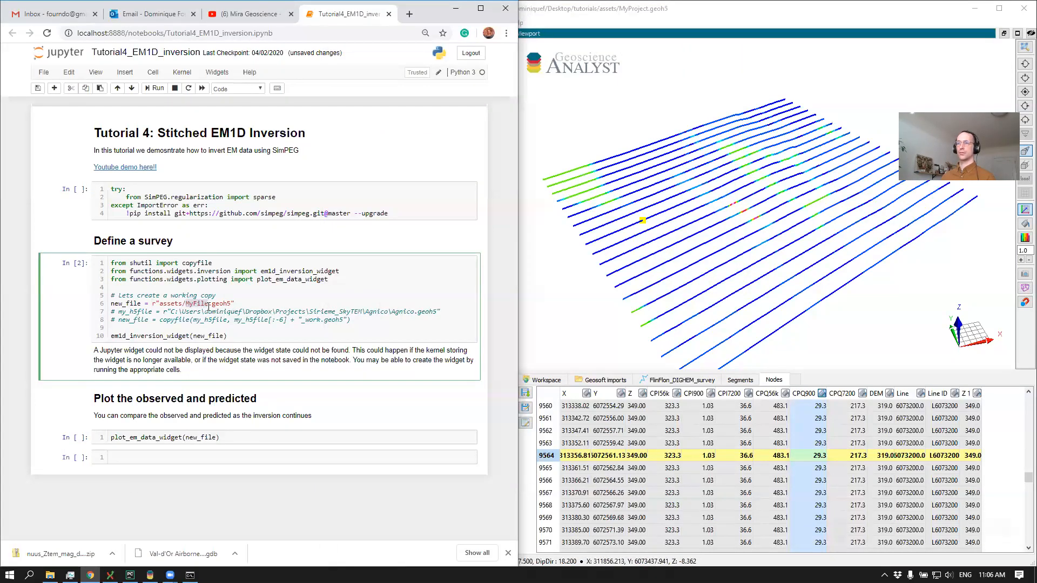
pyautogui.hotkey('ctrl', 'v')
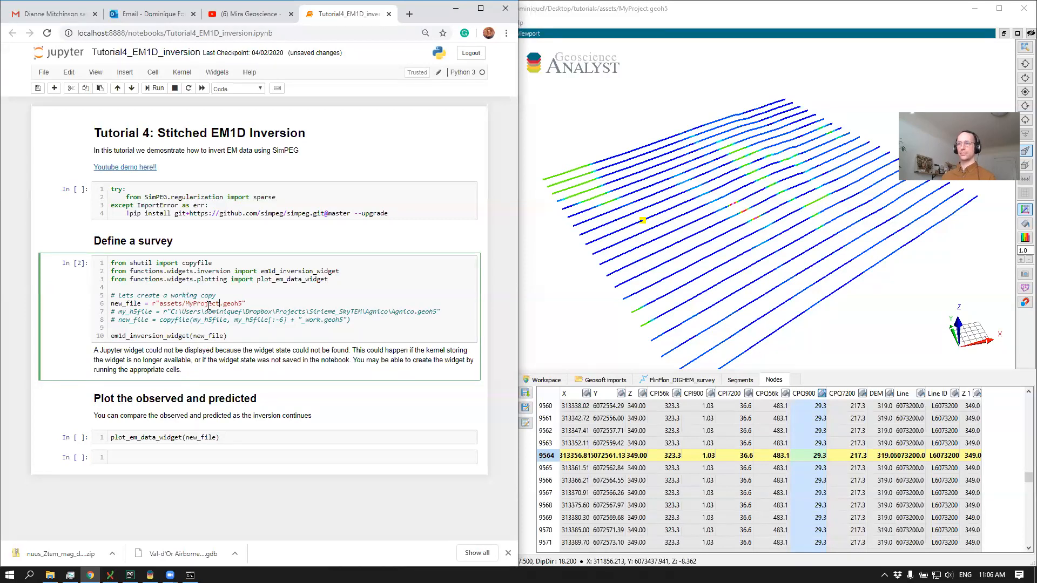
pyautogui.hotkey('shift', 'Return')
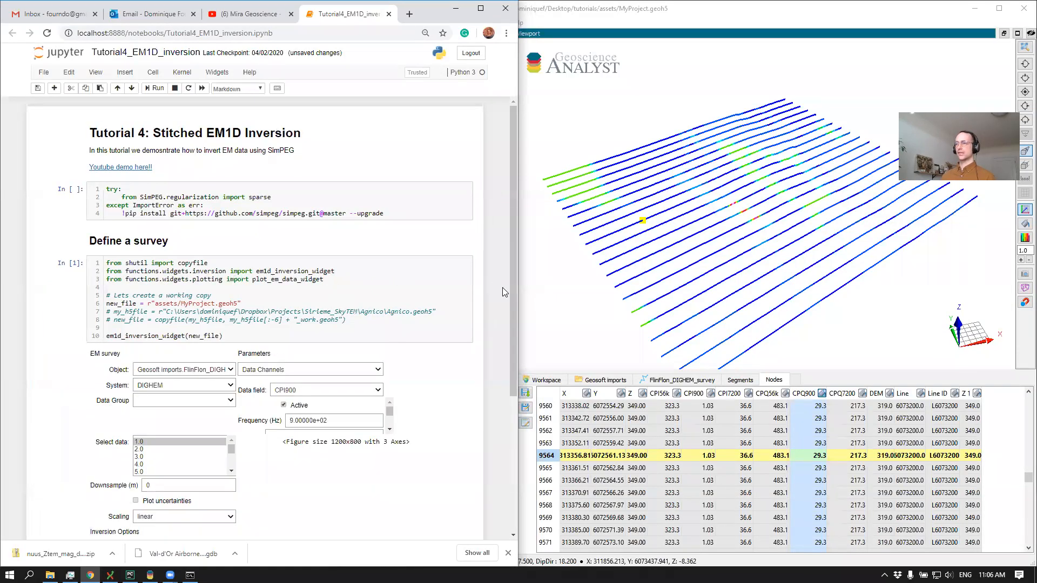
# Check both FlinFlon surveys in the workspace and choose Geosoft imports.FlinFlon_DIGHEM_survey as the inversion widget's object
pyautogui.scroll(-2, 511, 285)
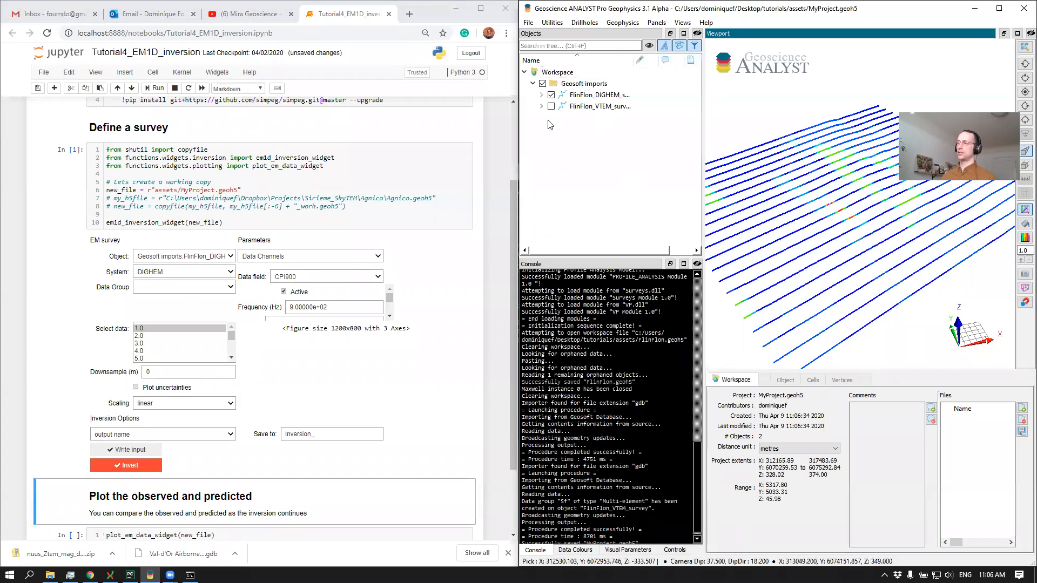
pyautogui.click(591, 107)
pyautogui.click(596, 97)
pyautogui.click(592, 107)
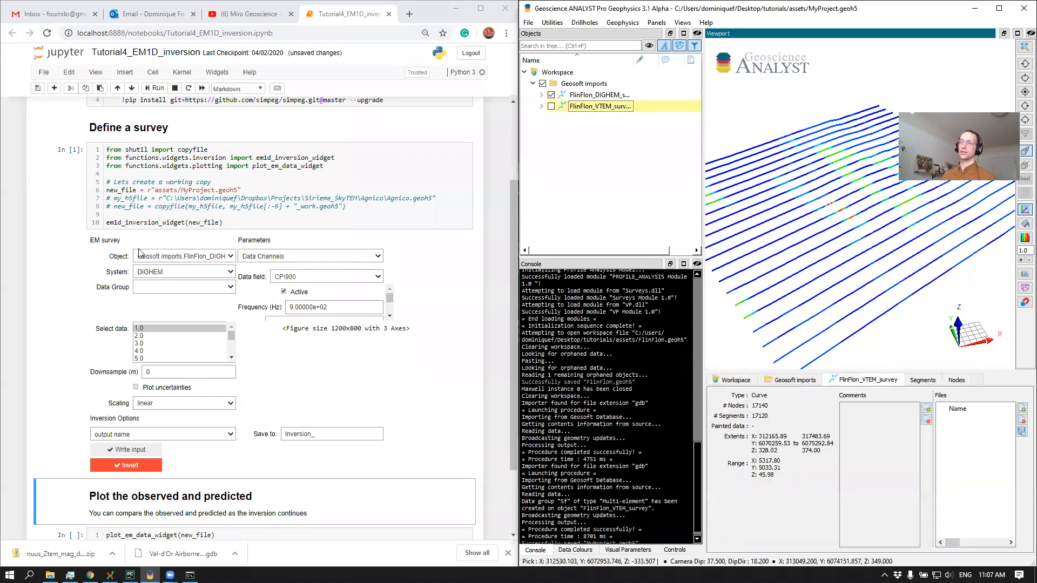
pyautogui.click(189, 258)
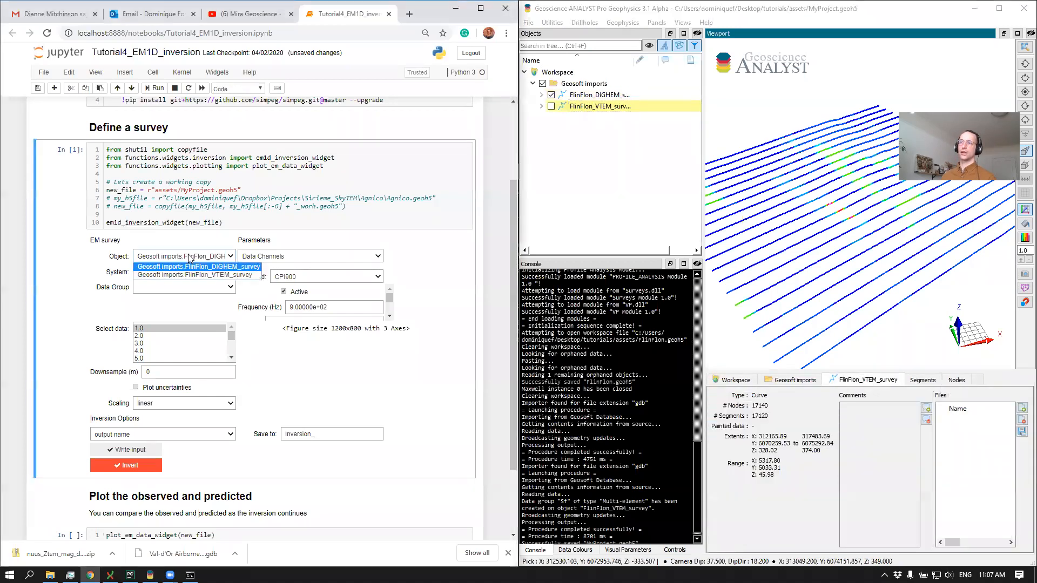
pyautogui.click(191, 250)
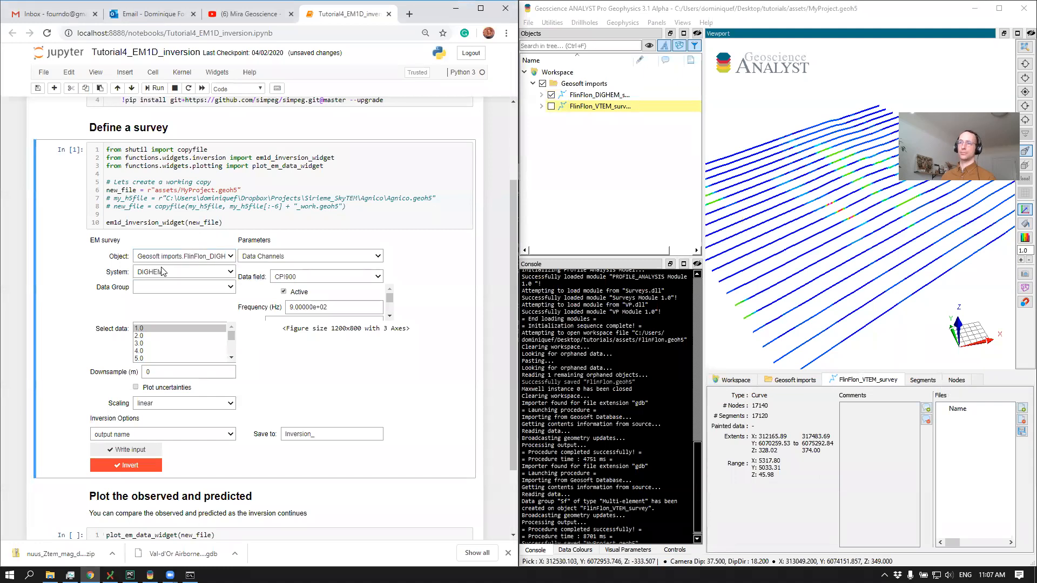
pyautogui.click(191, 256)
pyautogui.click(190, 266)
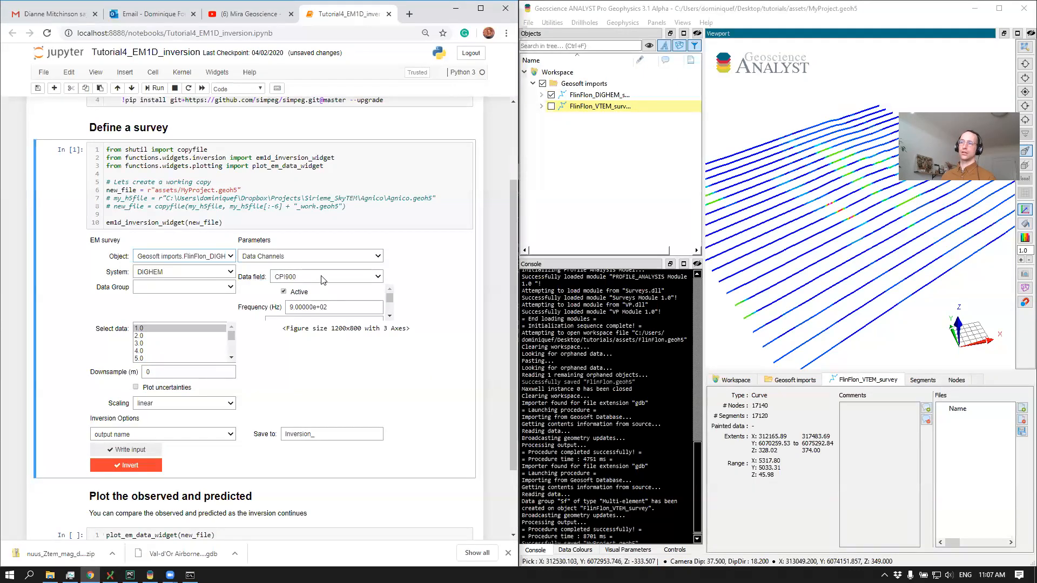
# Expand the FlinFlon_DIGHEM_survey channels in the workspace and set the widget's data field to CPI56K
pyautogui.click(541, 94)
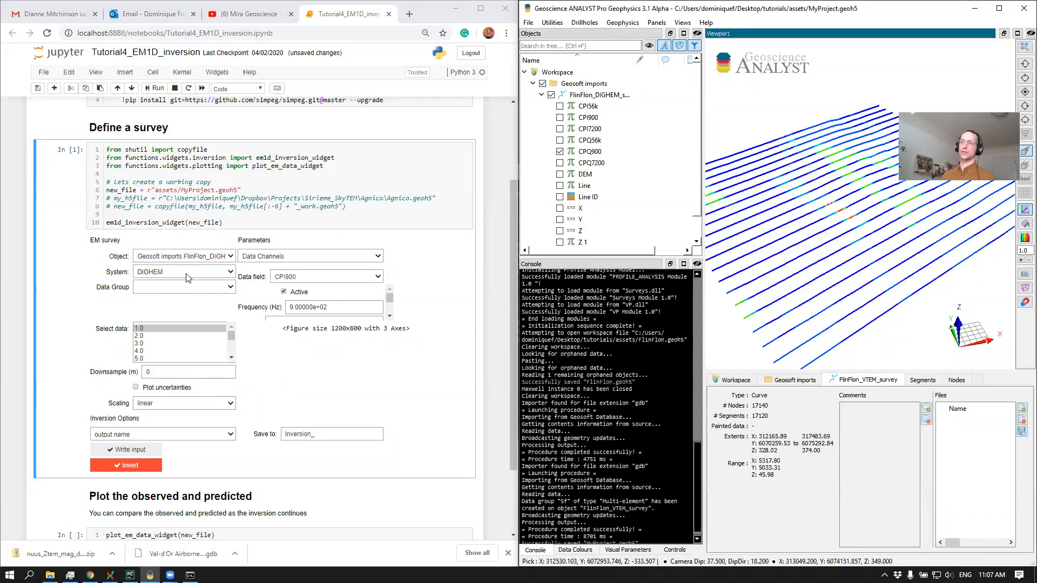
pyautogui.click(400, 279)
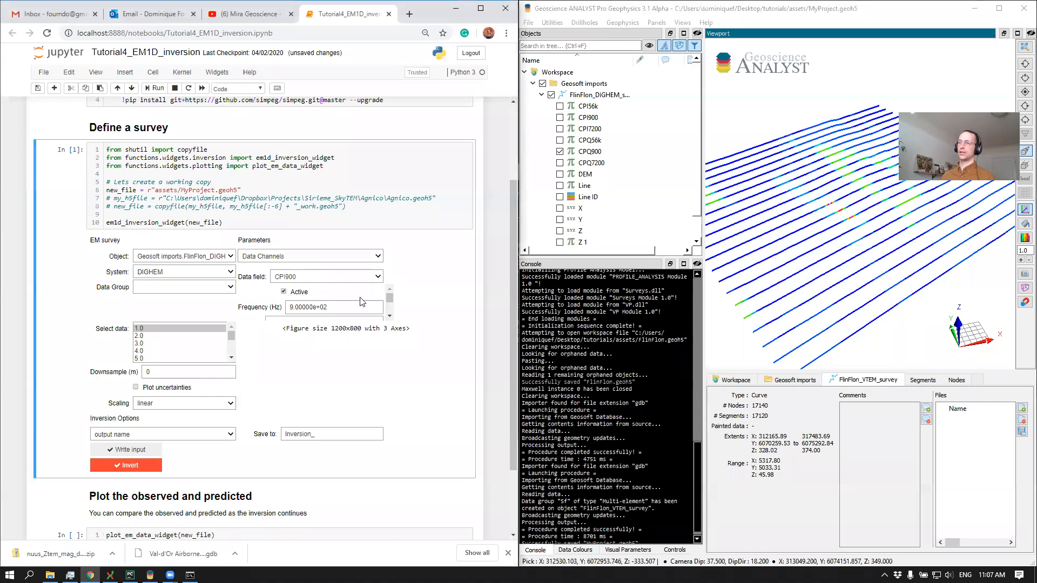
pyautogui.moveTo(390, 298); pyautogui.dragTo(388, 302)
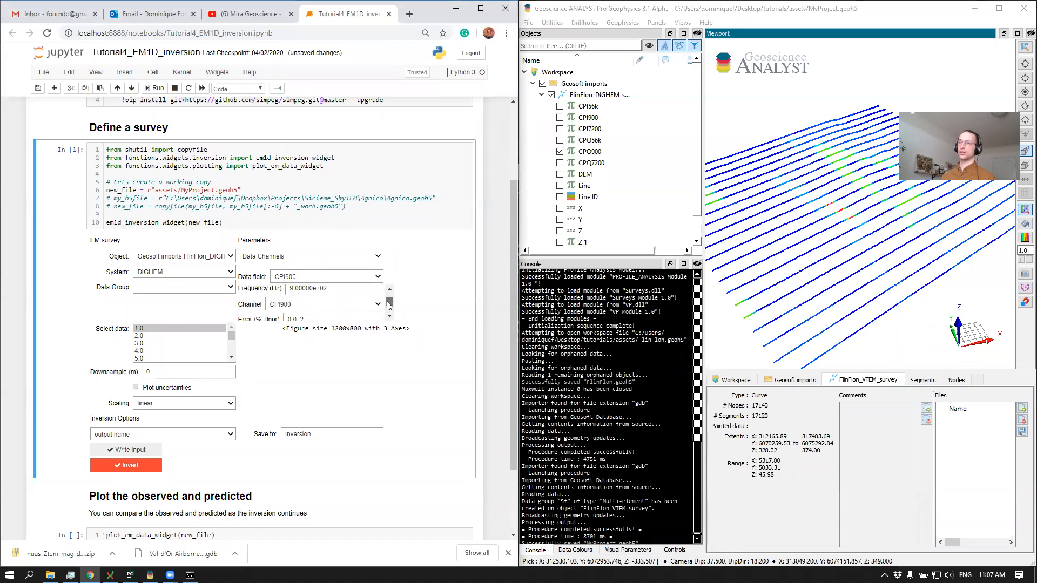
pyautogui.click(293, 277)
pyautogui.click(323, 295)
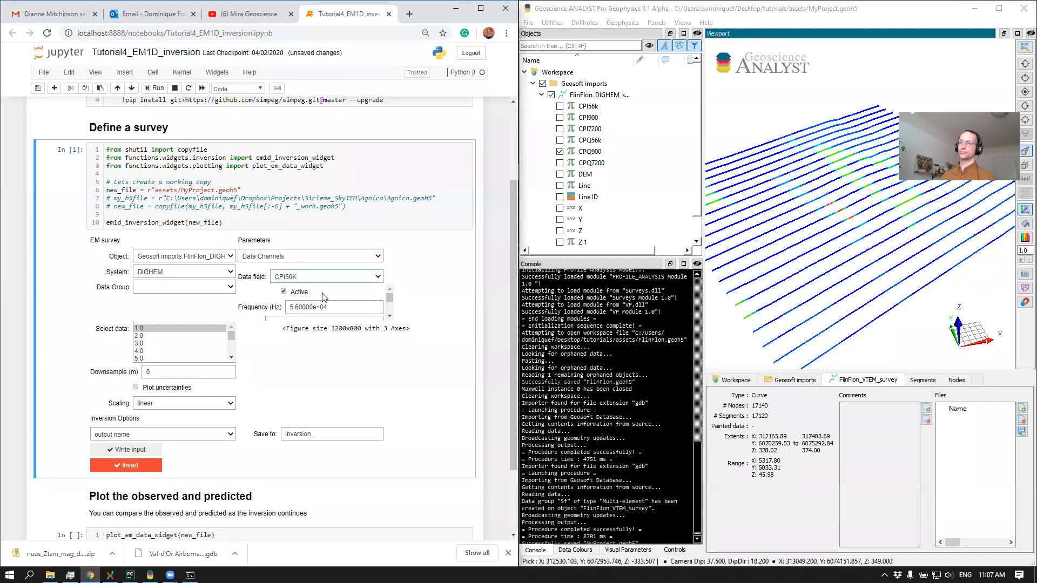
pyautogui.click(378, 280)
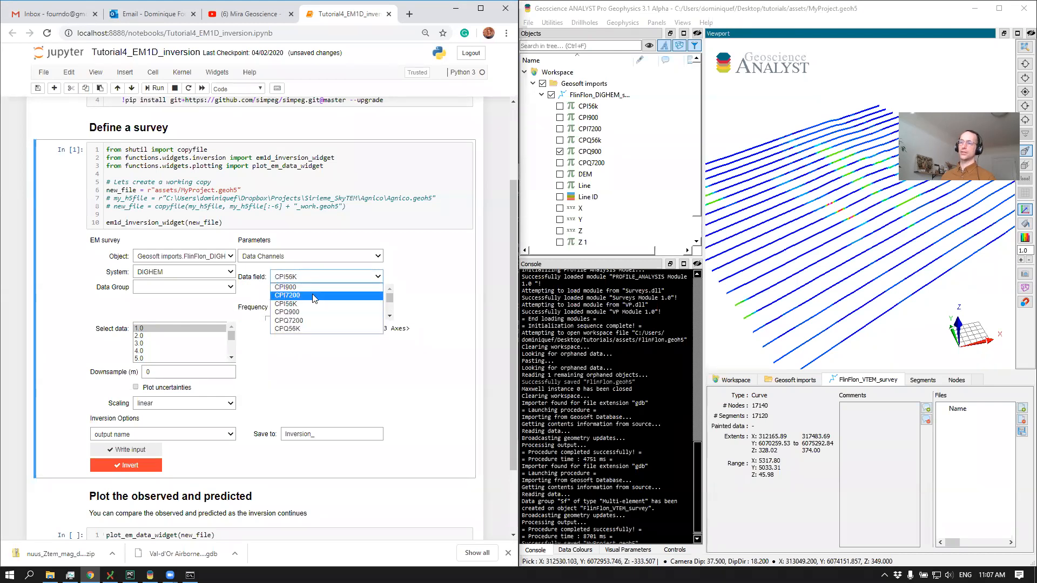
pyautogui.click(438, 289)
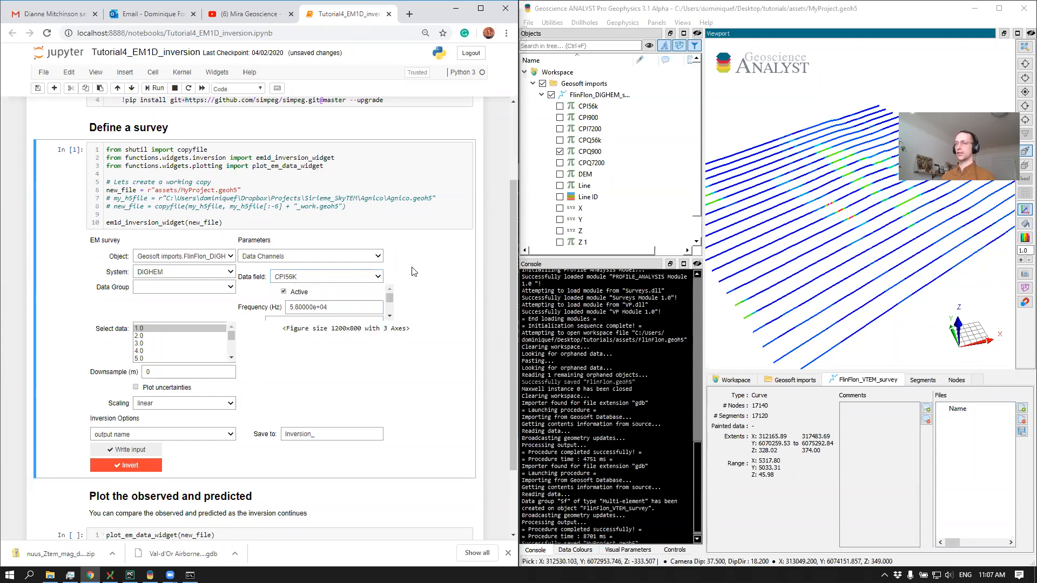
# Plot line 5.0 of the DIGHEM survey, and select line 10.0 as the data to invert
pyautogui.scroll(-3, 506, 265)
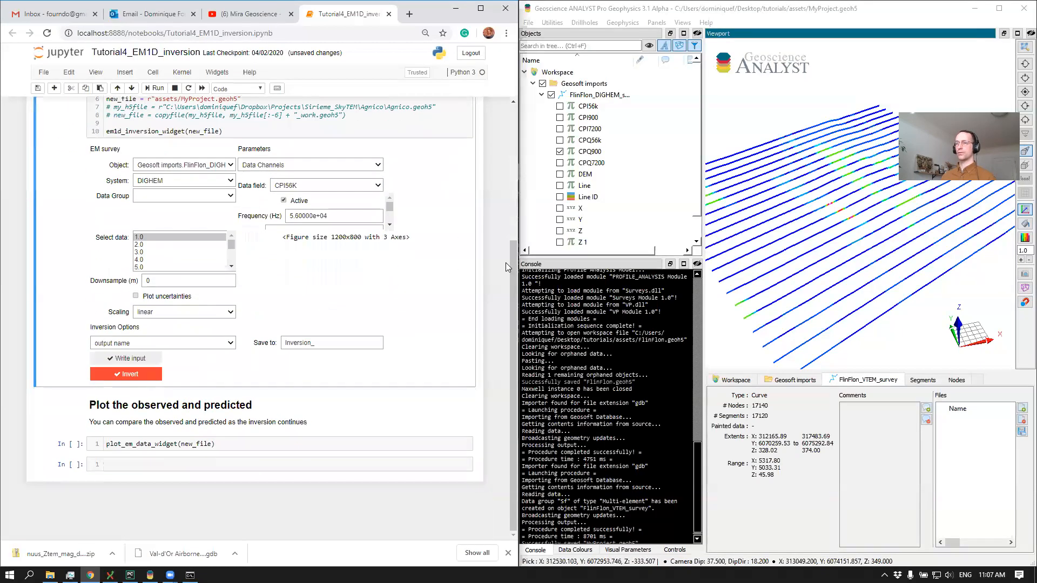
pyautogui.click(137, 266)
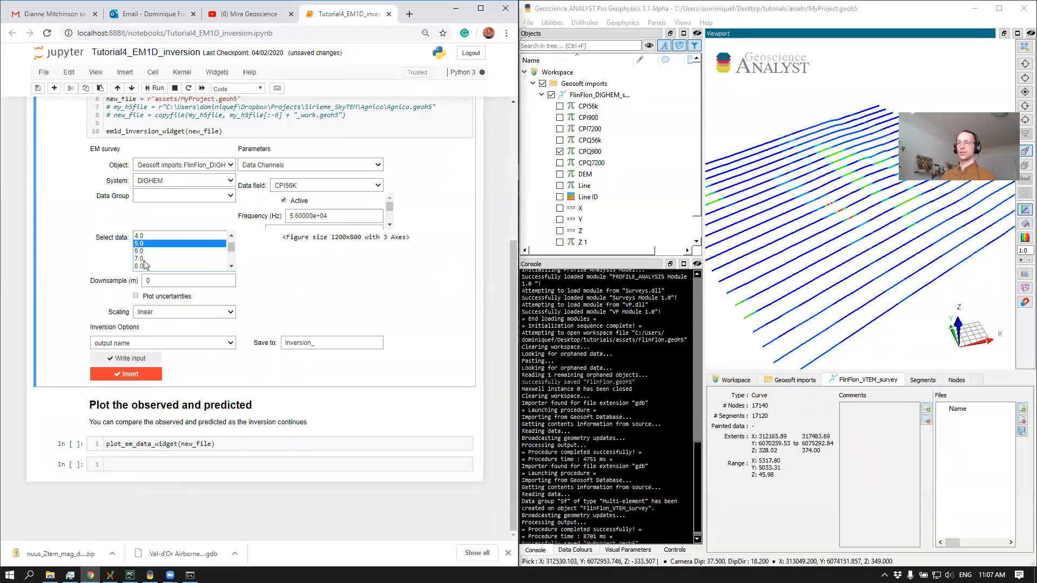
pyautogui.scroll(-1, 145, 267)
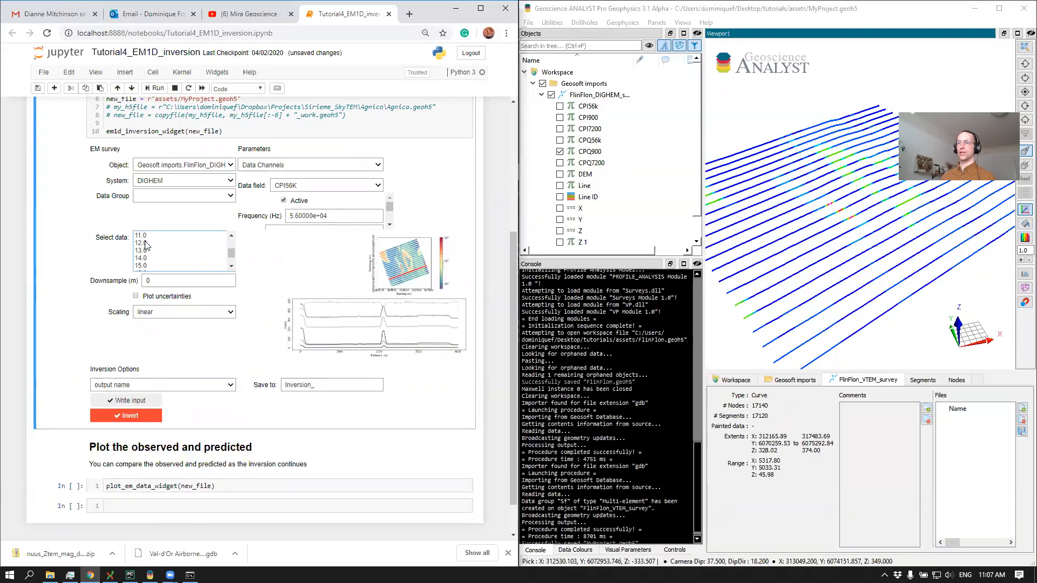
pyautogui.scroll(1, 146, 248)
pyautogui.click(155, 250)
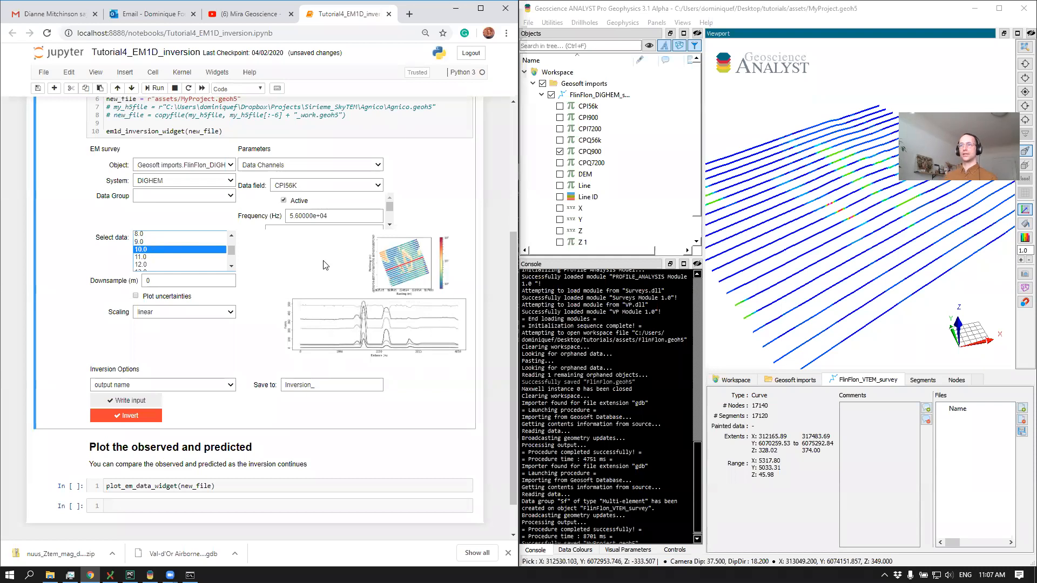
# Set the downsampling distance to 50 m and the inversion output name to Inversion_FEM
pyautogui.click(189, 281)
pyautogui.press('BackSpace')
pyautogui.write('50')
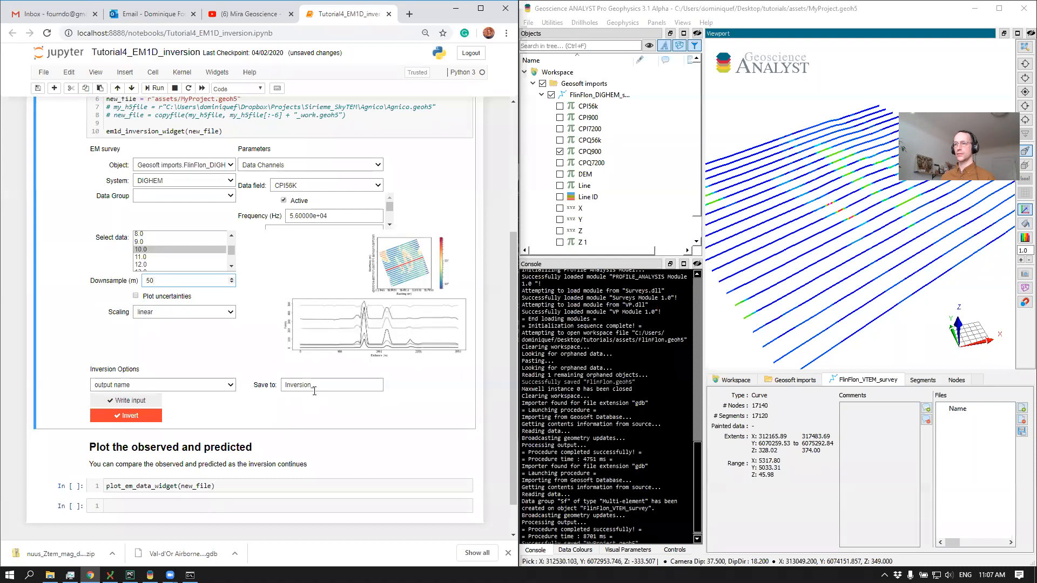
pyautogui.write('FEM')
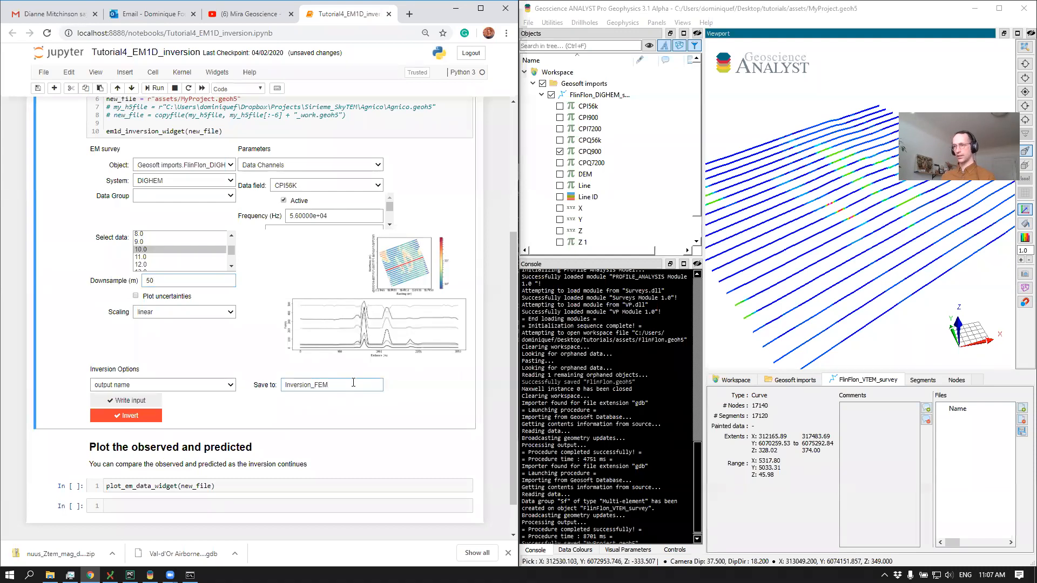
# Review the reference model and uncertainties inversion options together with the CPI56K channel's error and offset settings
pyautogui.click(144, 385)
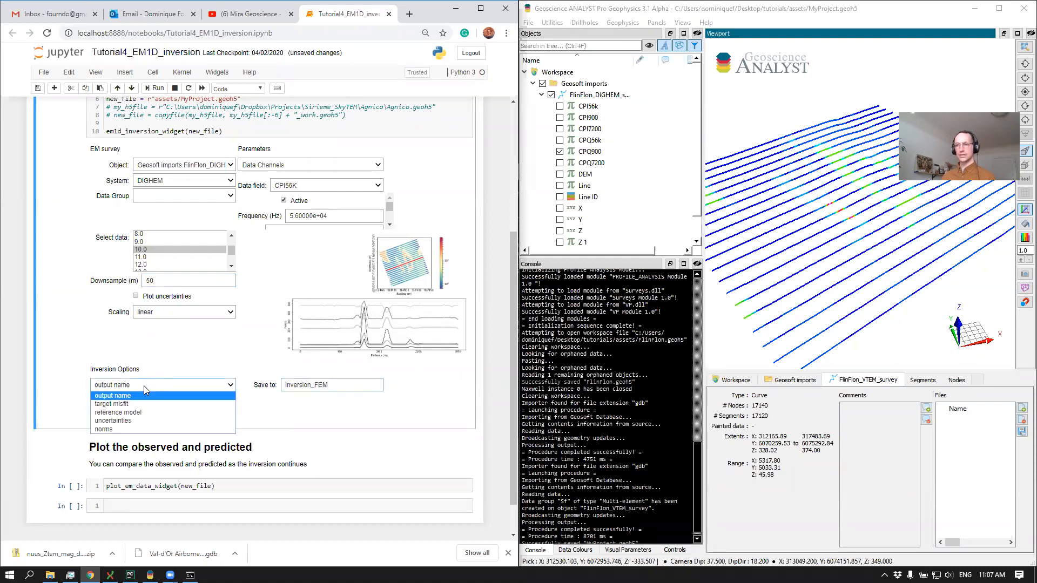
pyautogui.click(141, 413)
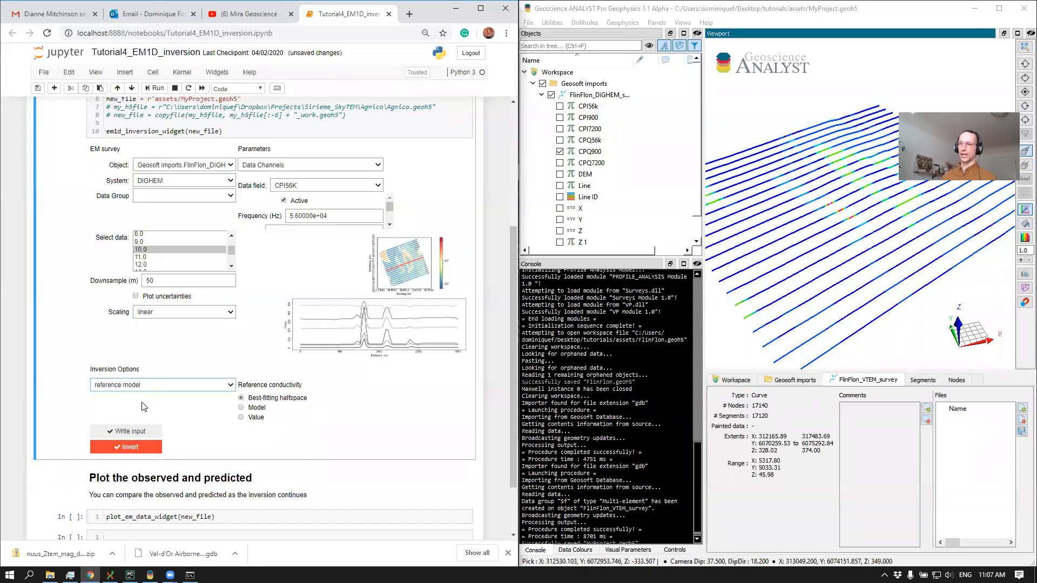
pyautogui.press('Down')
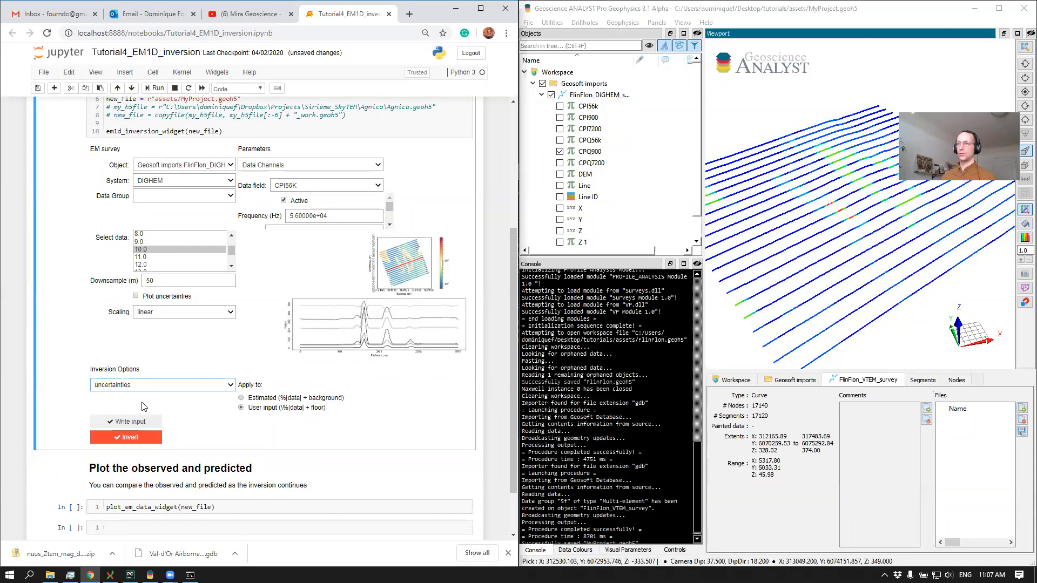
pyautogui.moveTo(389, 207); pyautogui.dragTo(391, 217)
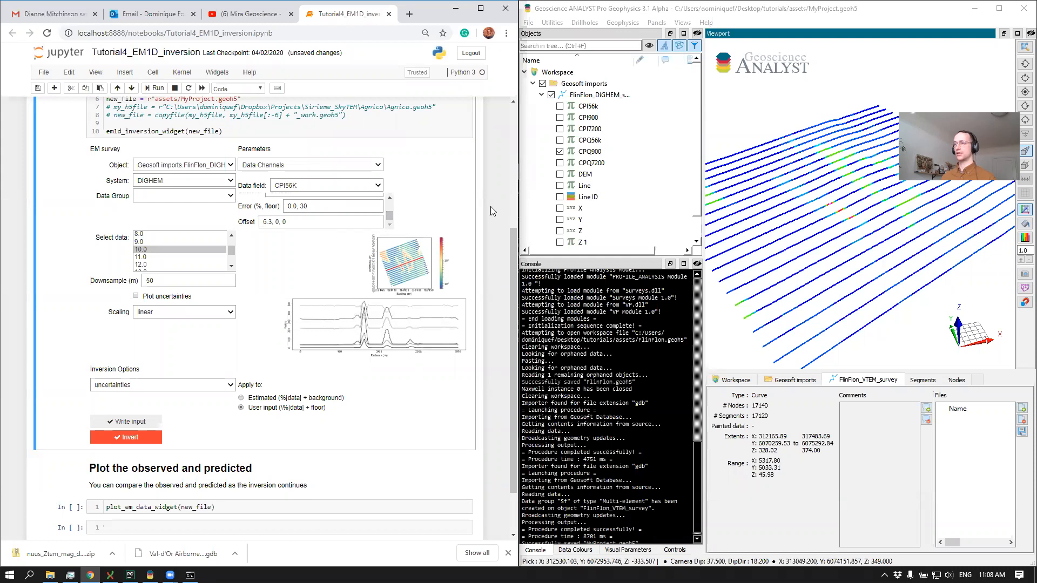
# Write the inversion input file and start the EM1D inversion of the selected DIGHEM line
pyautogui.click(120, 421)
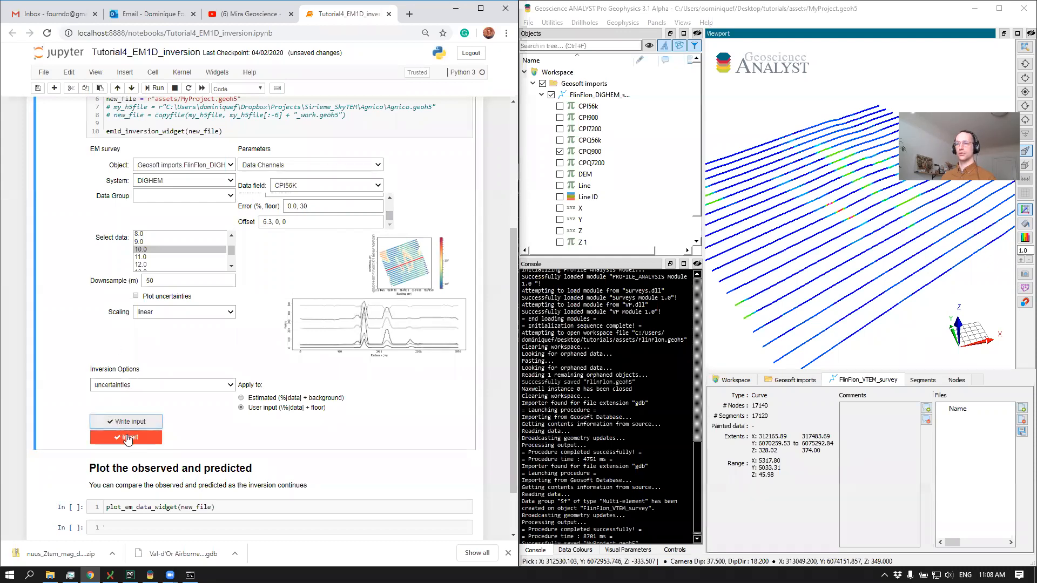
pyautogui.click(126, 437)
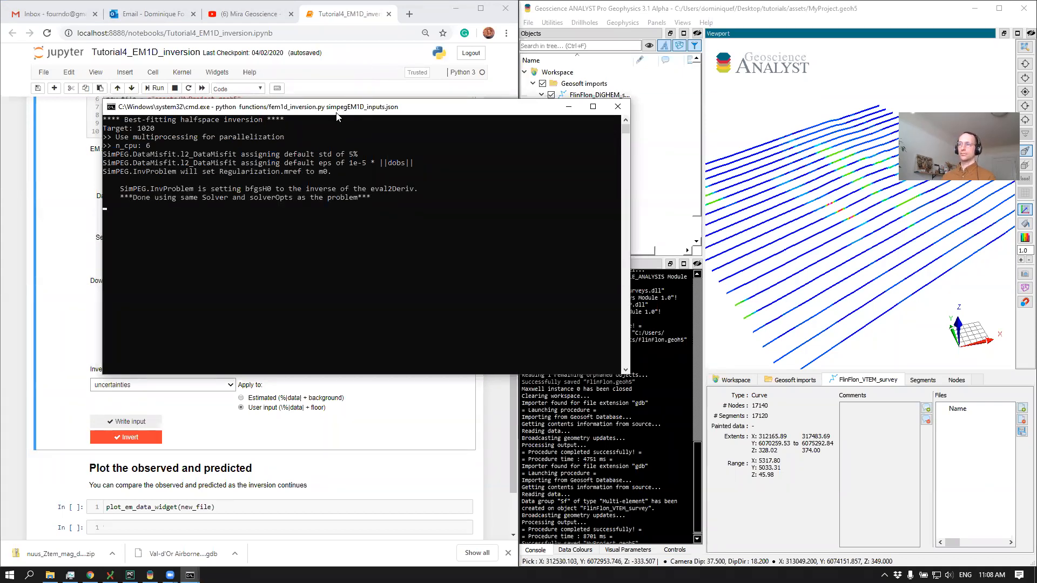
# Browse the tutorials' functions folder and its geoh5io subfolder while the inversion runs
pyautogui.moveTo(339, 111); pyautogui.dragTo(310, 110)
pyautogui.click(906, 255)
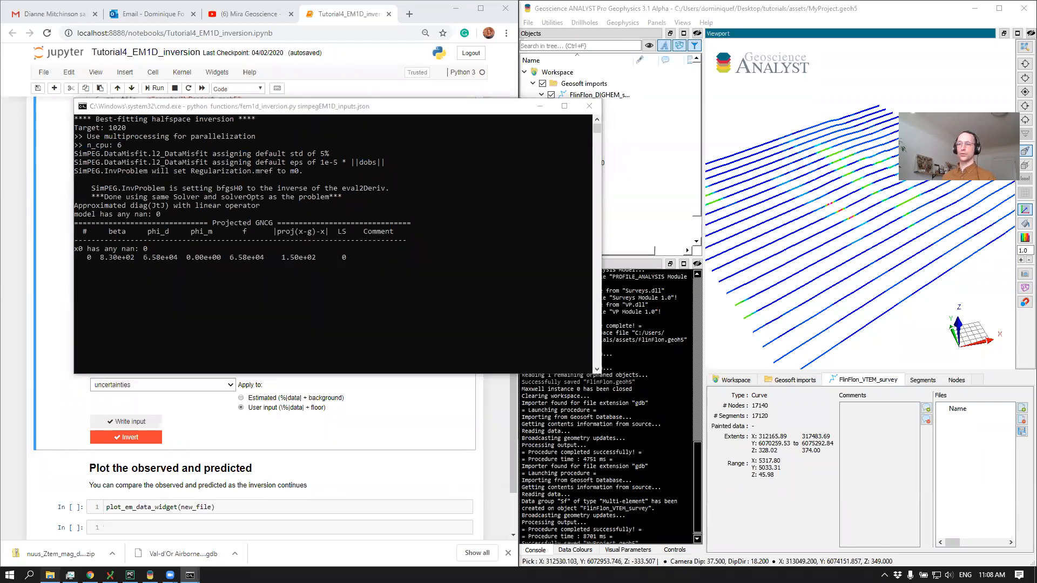
pyautogui.click(50, 576)
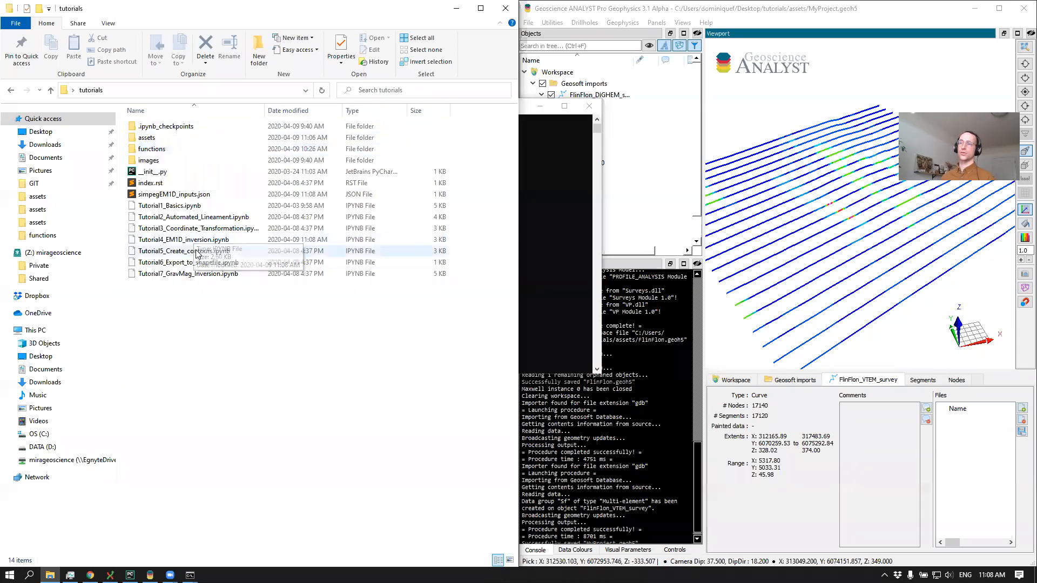
pyautogui.doubleClick(149, 150)
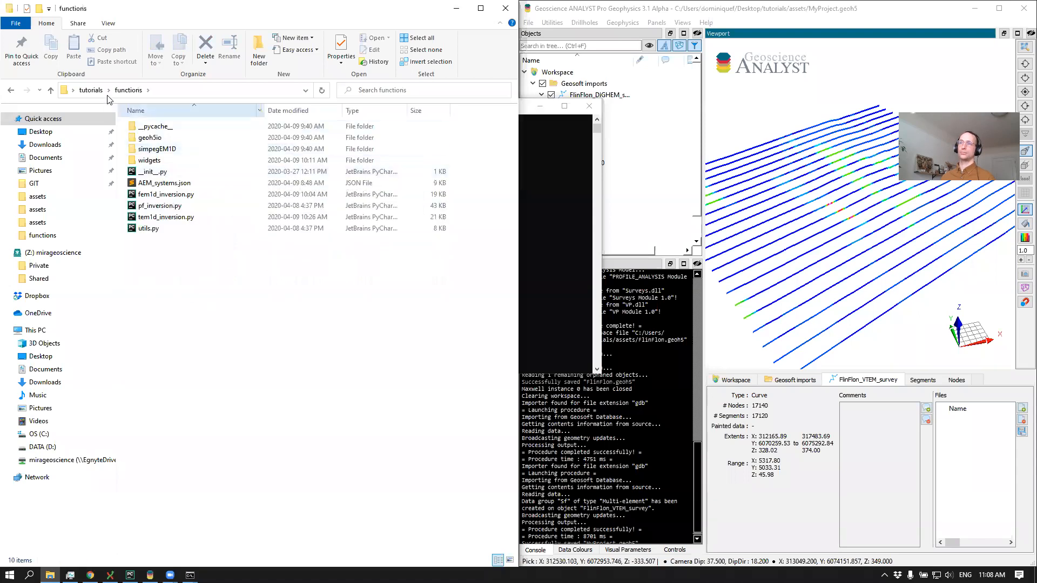
pyautogui.click(153, 139)
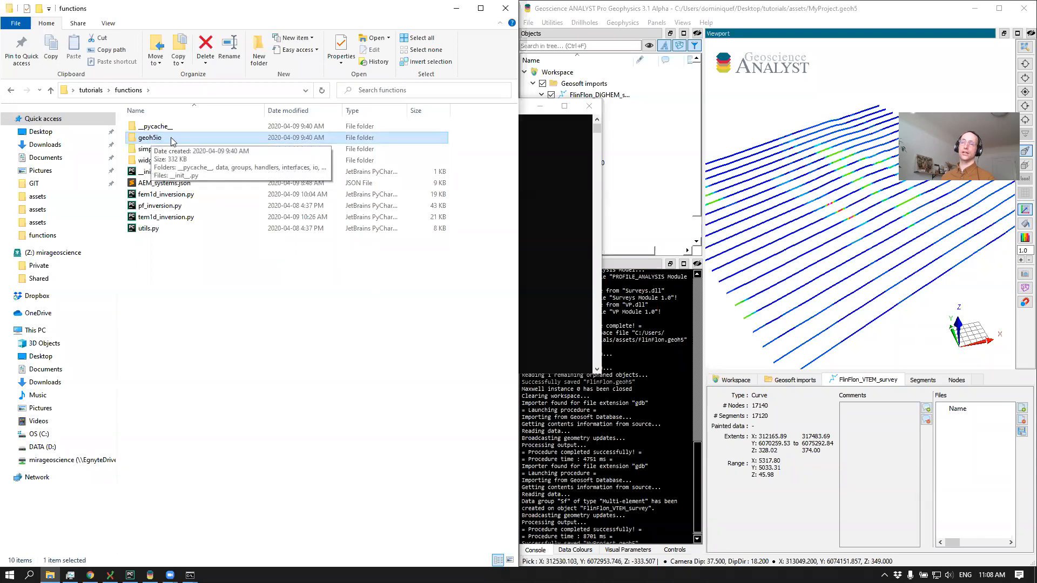
pyautogui.doubleClick(149, 139)
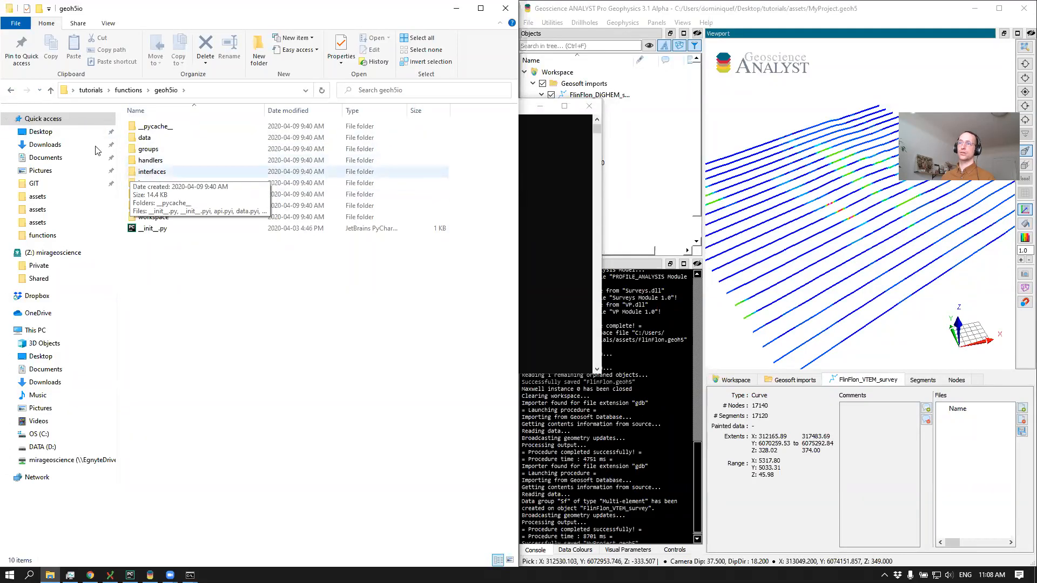
pyautogui.click(11, 91)
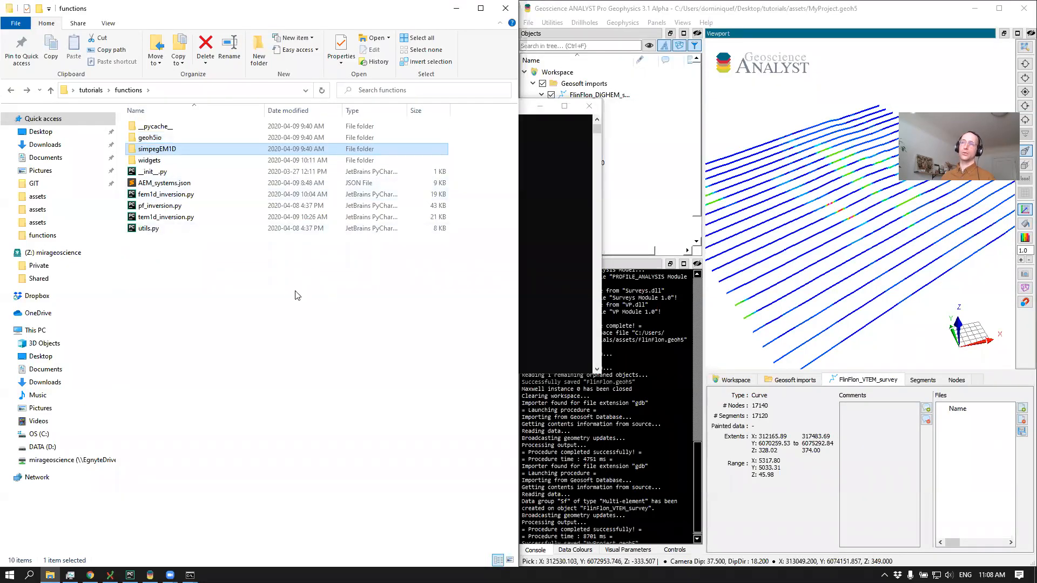
pyautogui.click(189, 254)
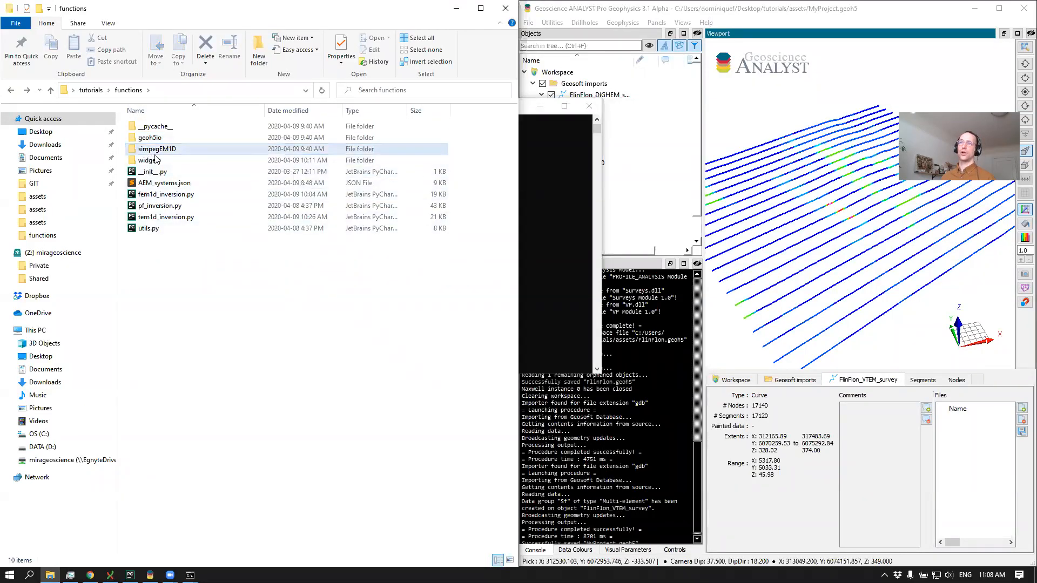
# Bring the inversion's console window back to the front and check the iteration progress
pyautogui.hotkey('alt', 'Tab')
pyautogui.hotkey('alt', 'Tab')
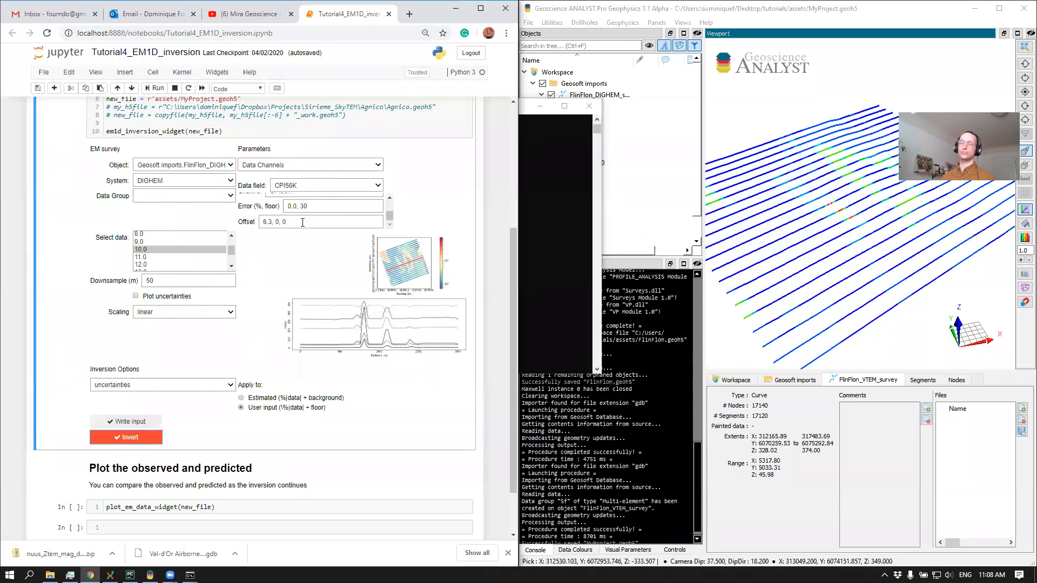
pyautogui.hotkey('alt', 'Tab')
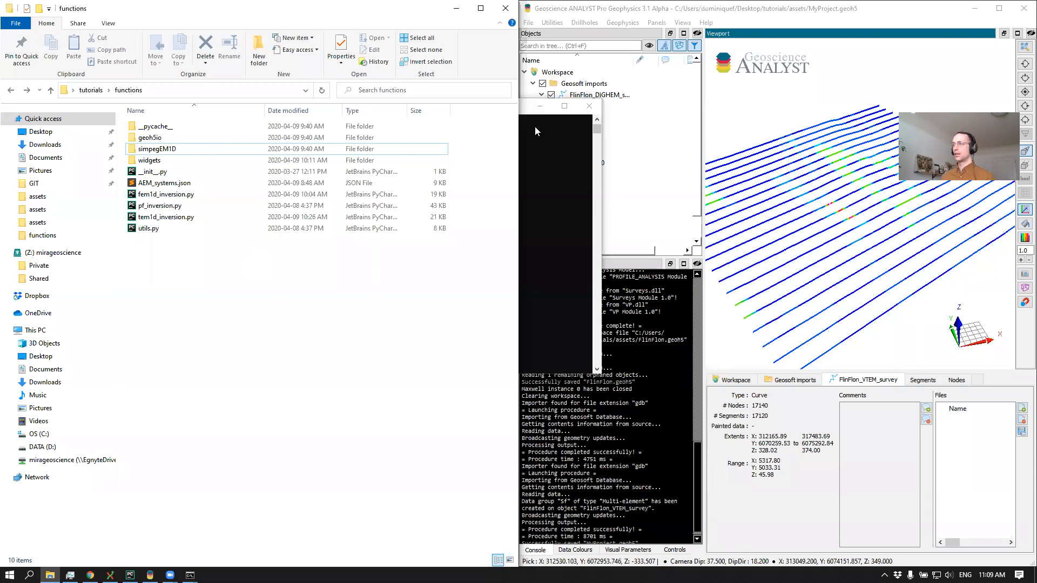
pyautogui.click(593, 128)
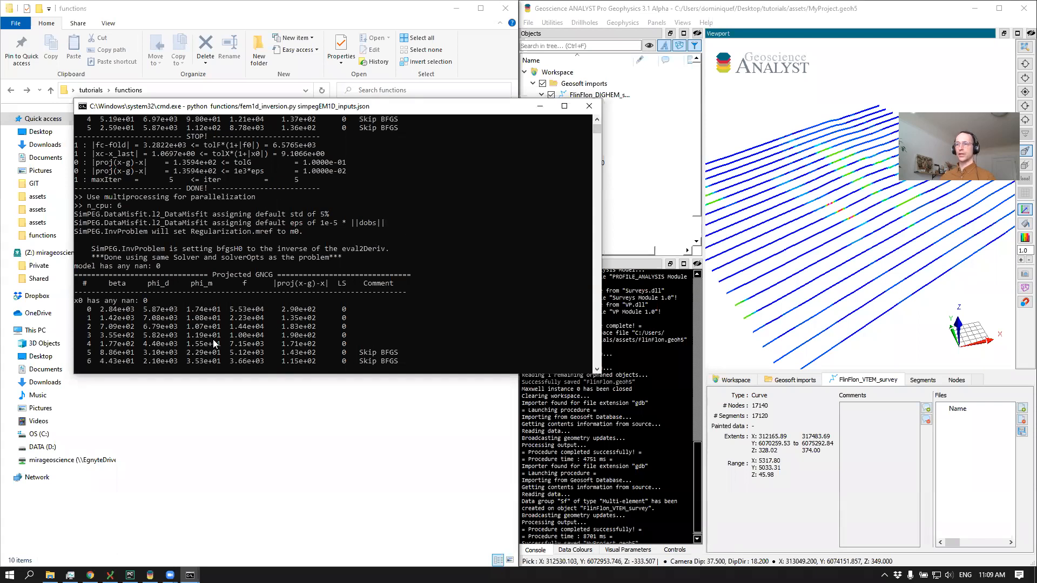
pyautogui.moveTo(280, 107); pyautogui.dragTo(270, 101)
pyautogui.moveTo(860, 265)
pyautogui.mouseDown()
pyautogui.moveTo(863, 228)
pyautogui.moveTo(859, 249)
pyautogui.mouseUp()
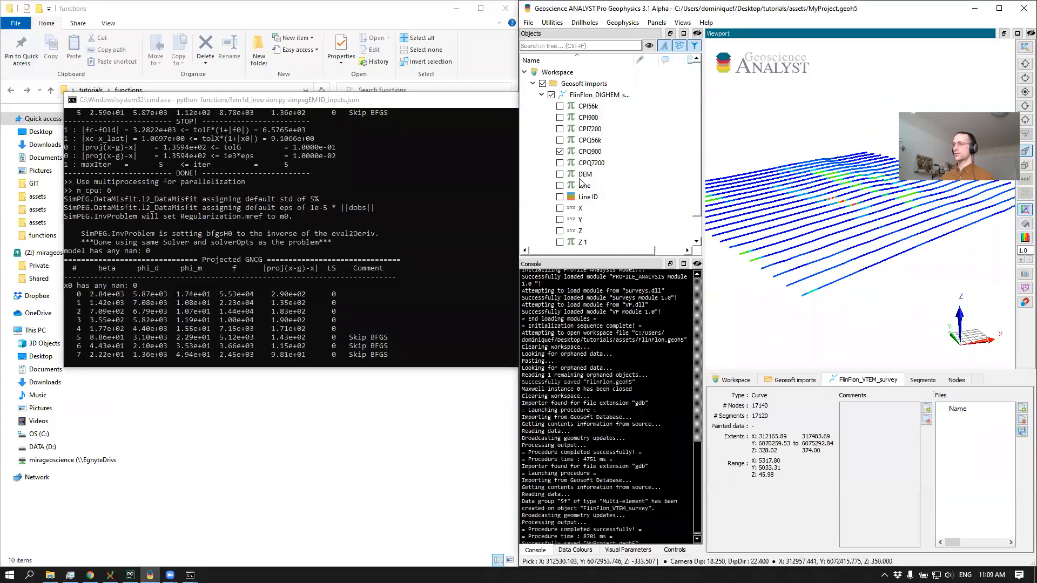
pyautogui.hotkey('alt', 'Tab')
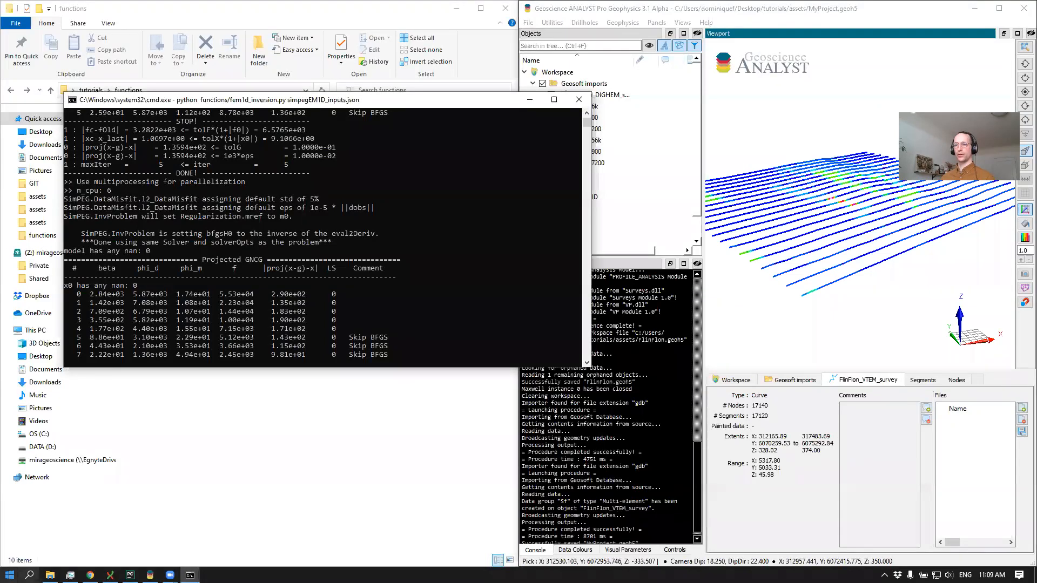
# Open the recent workspace FlinFlon.geoh5 in a second Geoscience ANALYST session and copy its Inversion_Line10 object
pyautogui.click(9, 575)
pyautogui.write('geo')
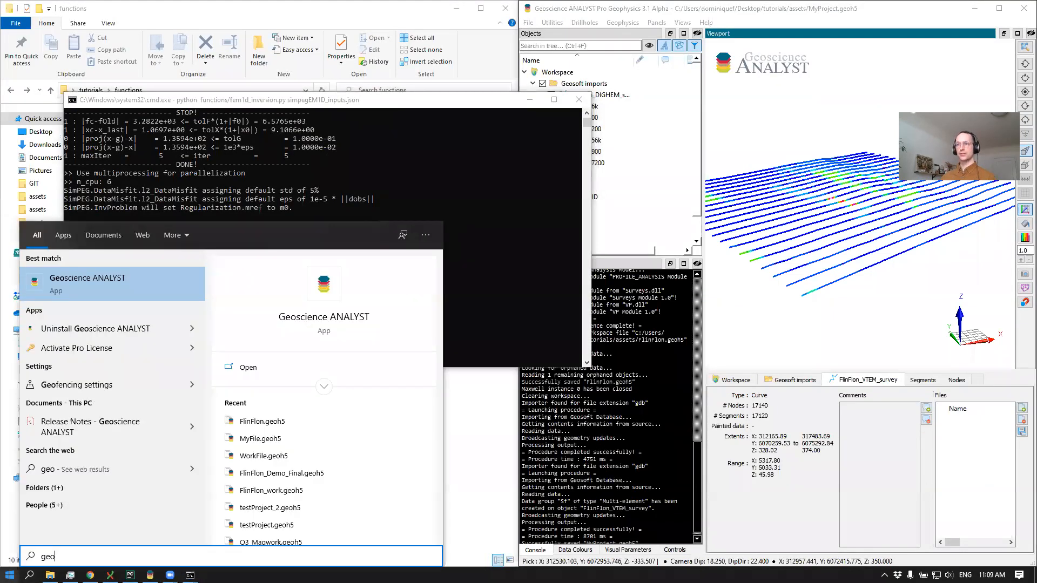
pyautogui.press('Return')
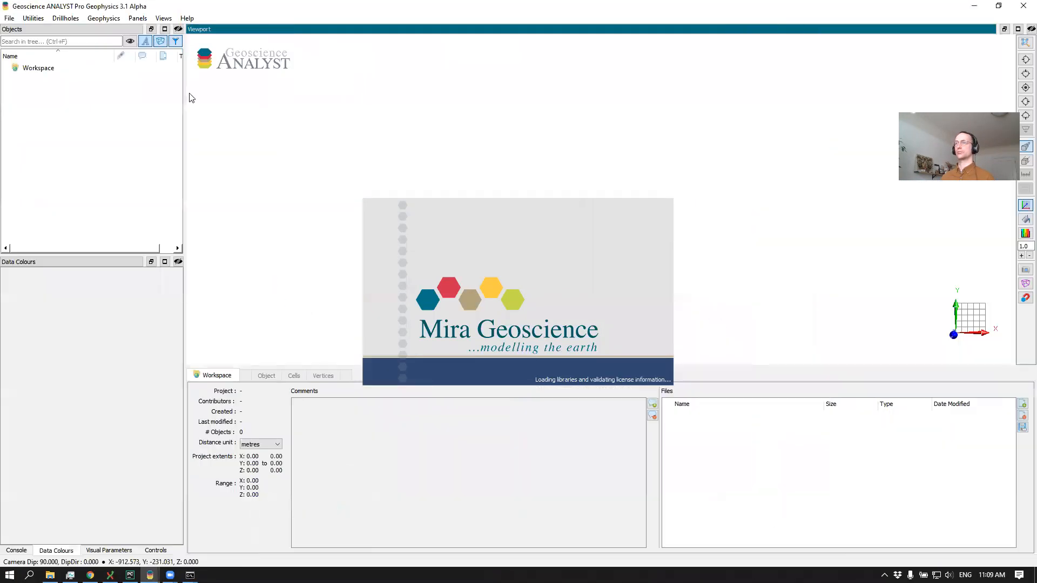
pyautogui.click(9, 18)
pyautogui.moveTo(100, 55)
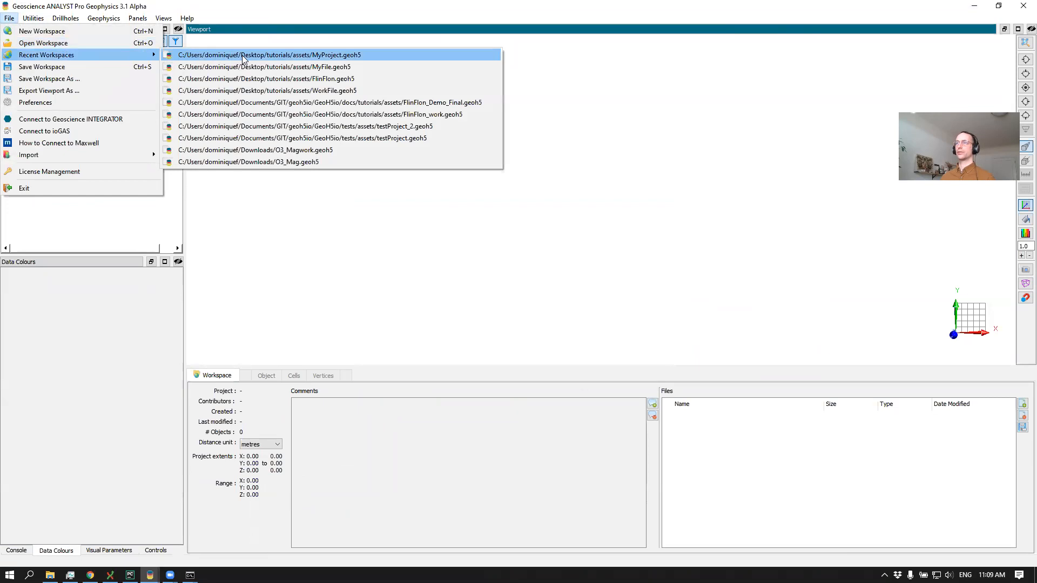
pyautogui.click(254, 79)
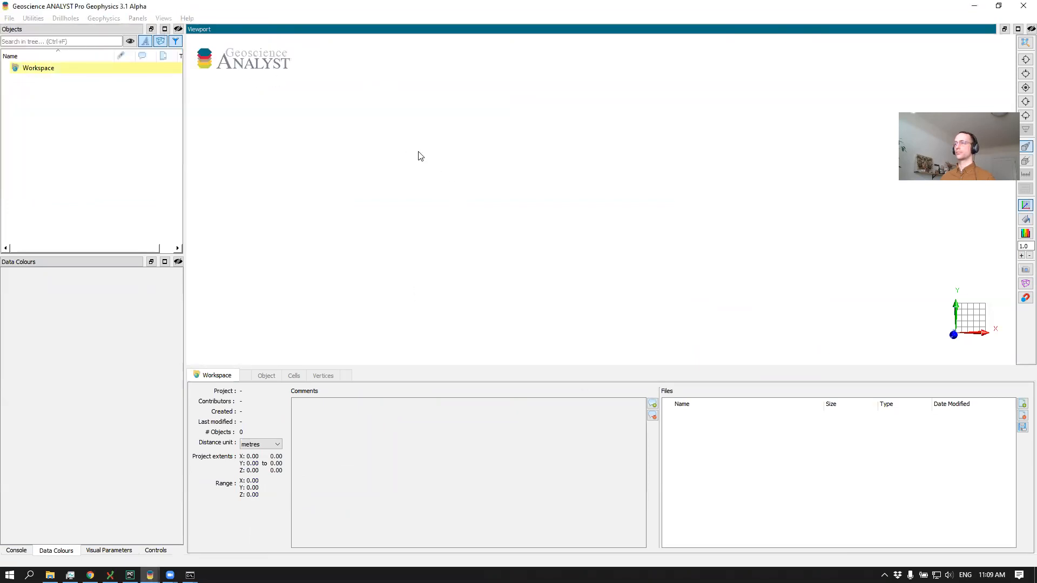
pyautogui.moveTo(478, 216); pyautogui.dragTo(452, 167)
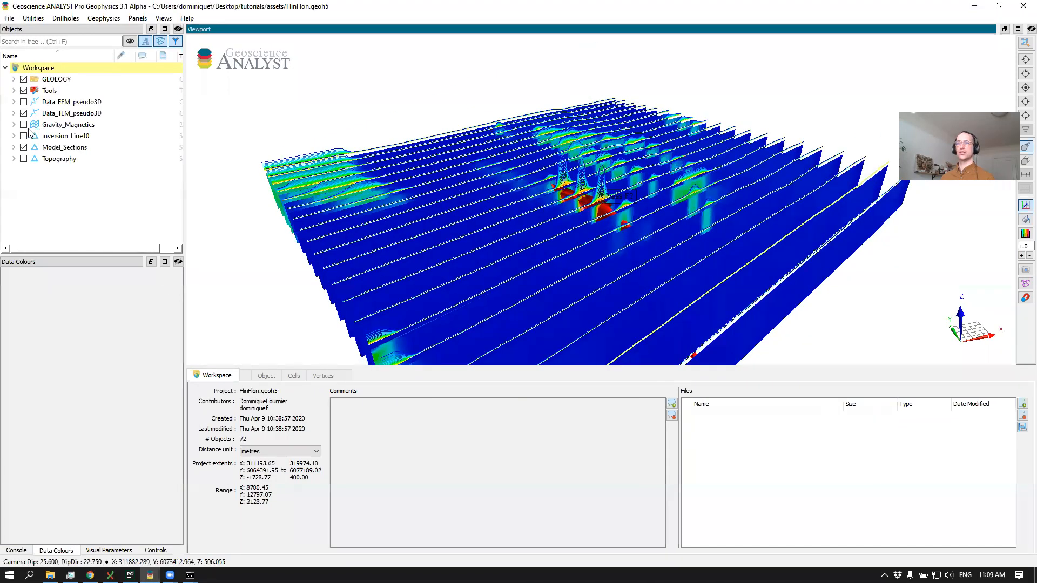
pyautogui.click(34, 136)
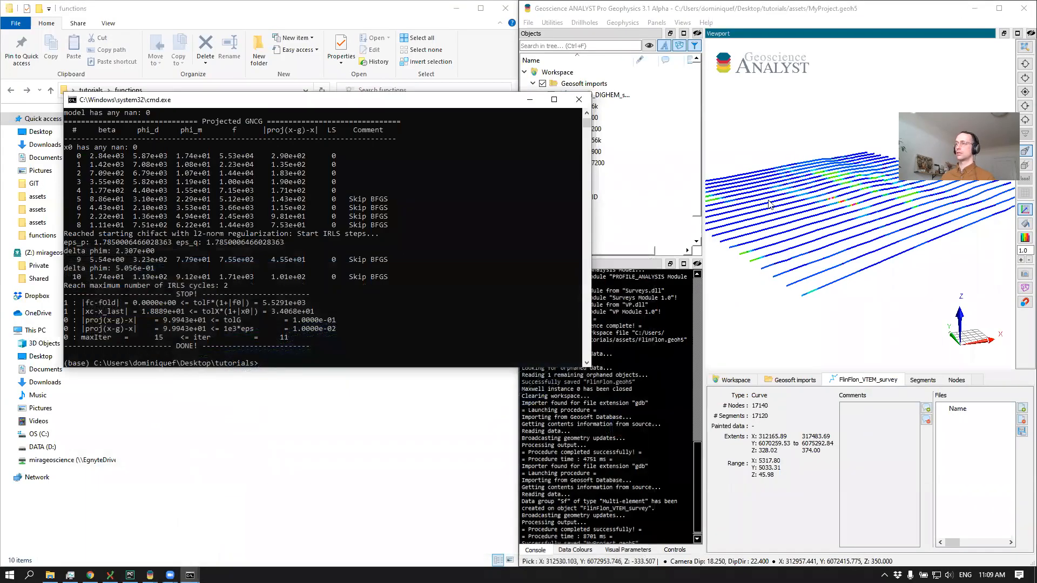
# Return to the first Geoscience ANALYST session, reopen MyProject.geoh5 from the assets folder and widen the window
pyautogui.click(780, 324)
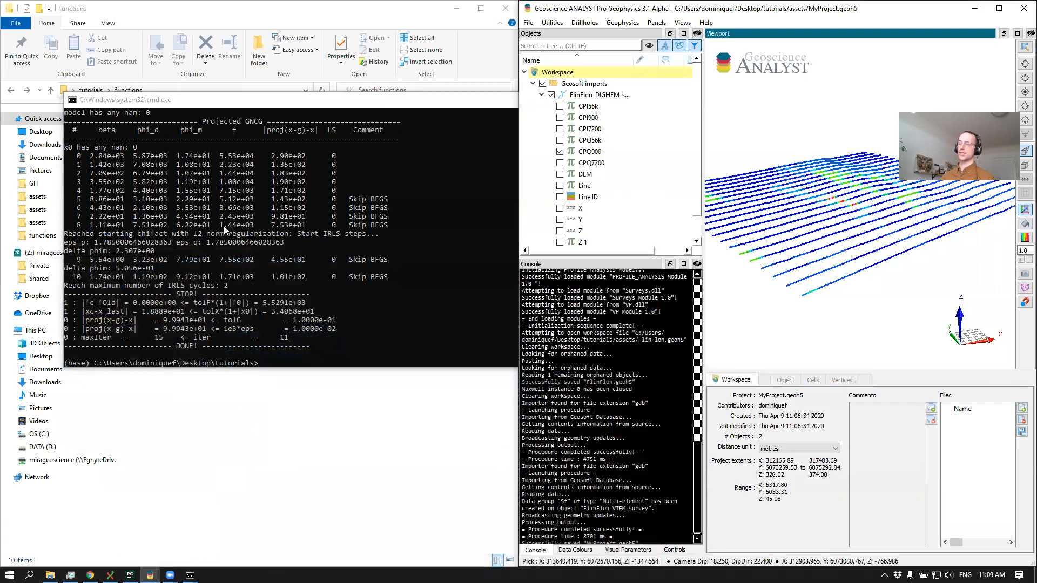
pyautogui.click(822, 252)
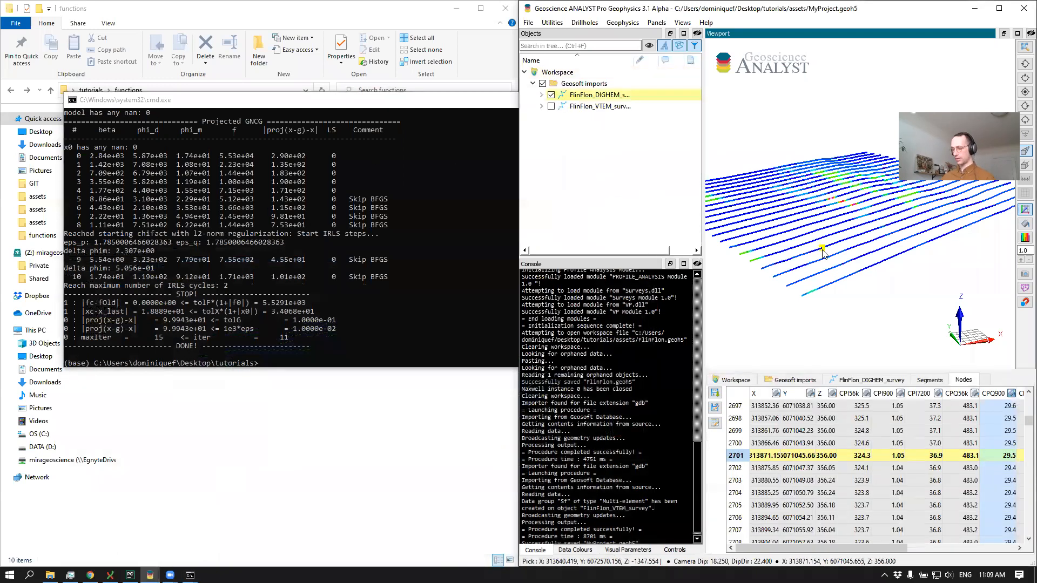
pyautogui.hotkey('ctrl', 'o')
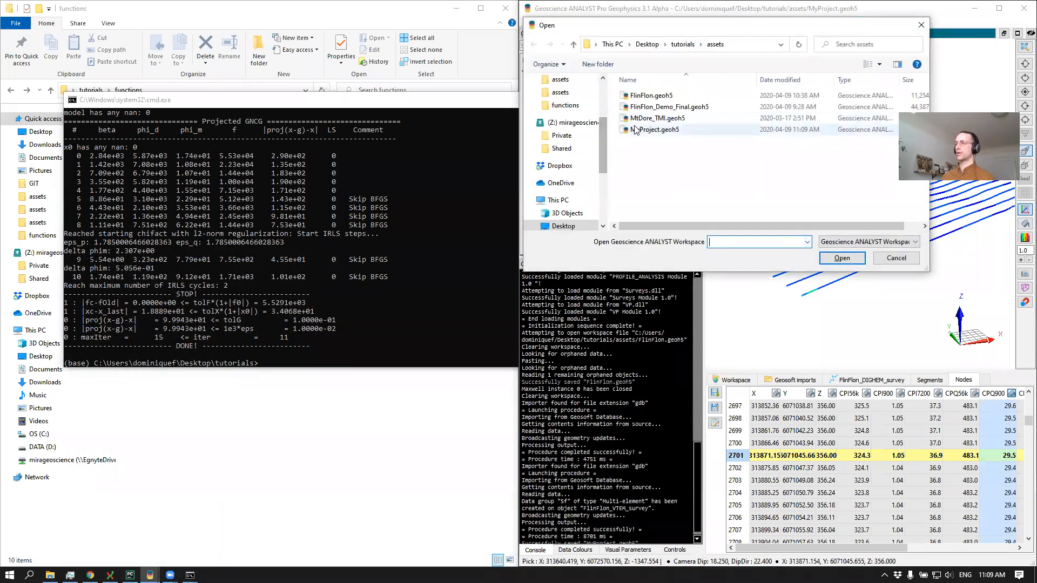
pyautogui.doubleClick(640, 133)
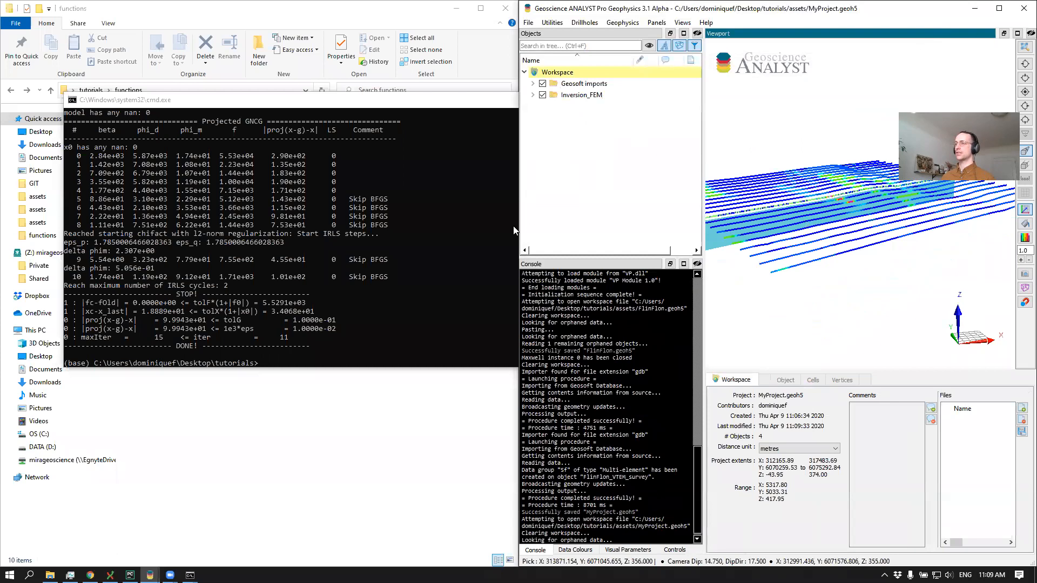
pyautogui.moveTo(517, 228); pyautogui.dragTo(248, 226)
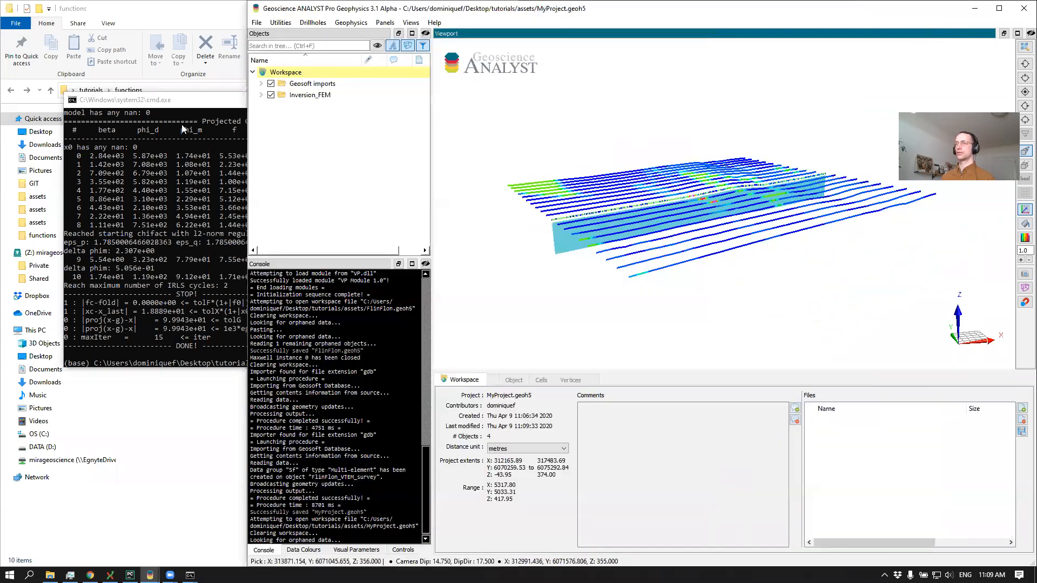
# Display Iteration_11_model on the Model_Sections object of the Inversion_FEM group
pyautogui.click(261, 94)
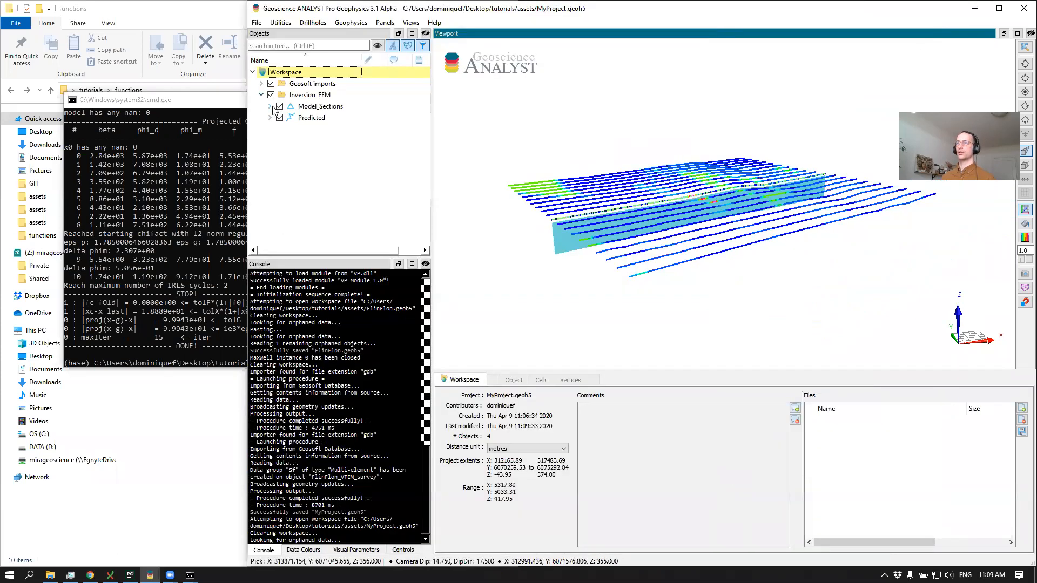
pyautogui.click(270, 105)
pyautogui.scroll(-2, 318, 162)
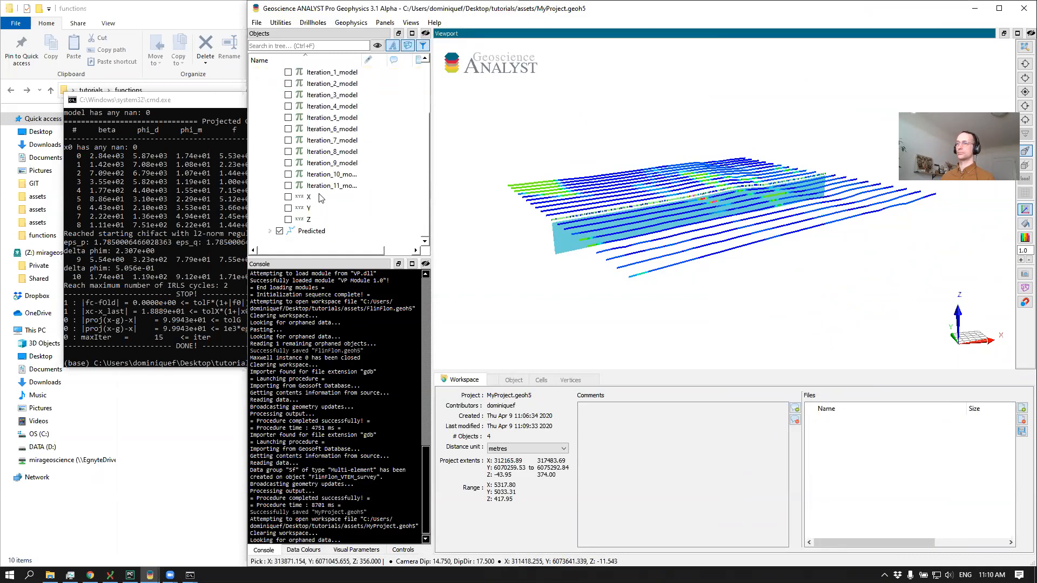
pyautogui.click(290, 184)
pyautogui.moveTo(689, 227); pyautogui.dragTo(621, 194)
pyautogui.scroll(2, 342, 168)
# Paste the Inversion_Line10 object into the workspace and display its Iteration_10_model
pyautogui.click(275, 75)
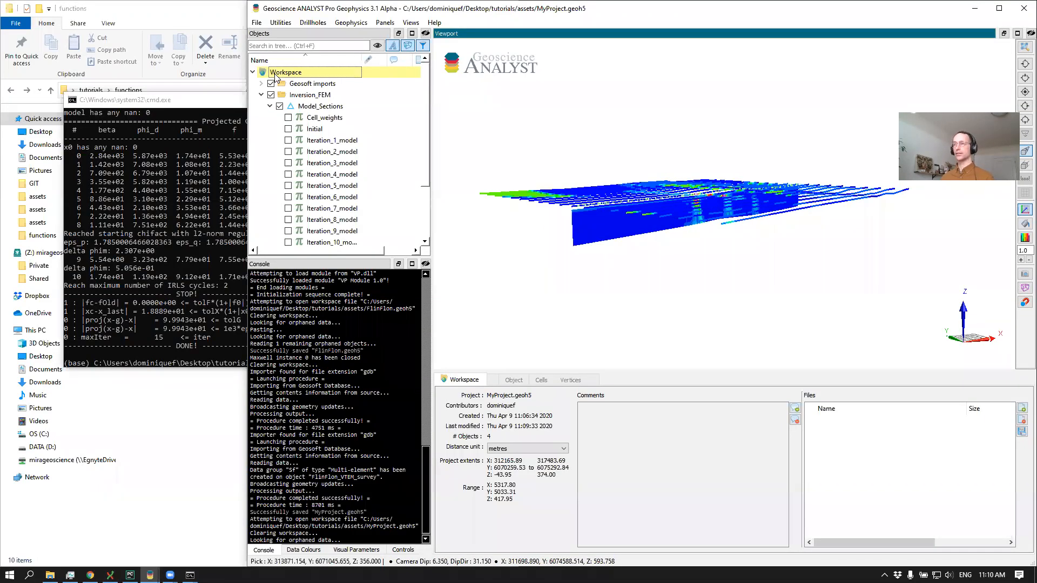
pyautogui.click(261, 107)
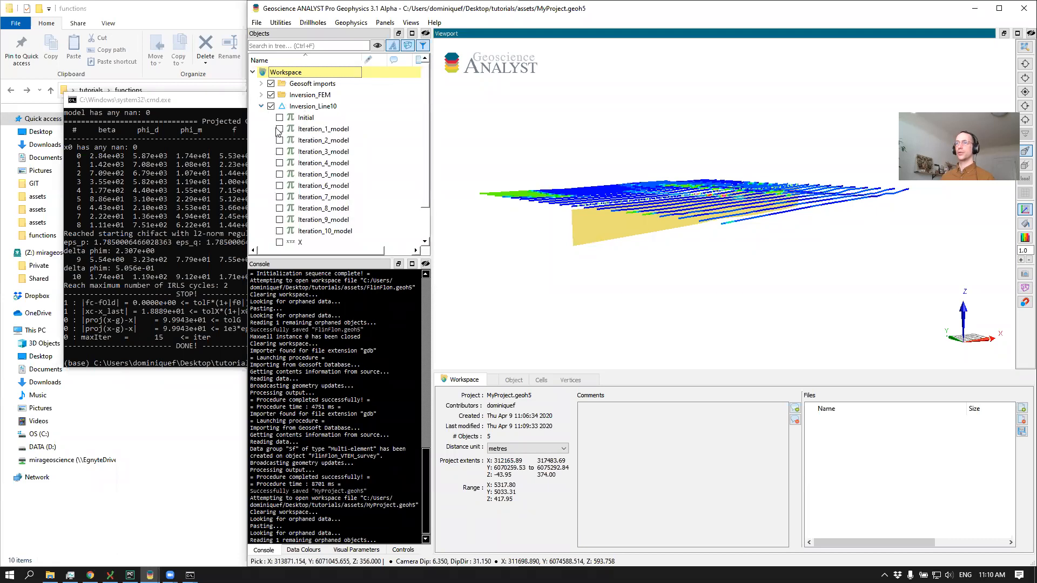
pyautogui.click(282, 232)
pyautogui.moveTo(705, 226); pyautogui.dragTo(677, 182)
pyautogui.scroll(3, 613, 154)
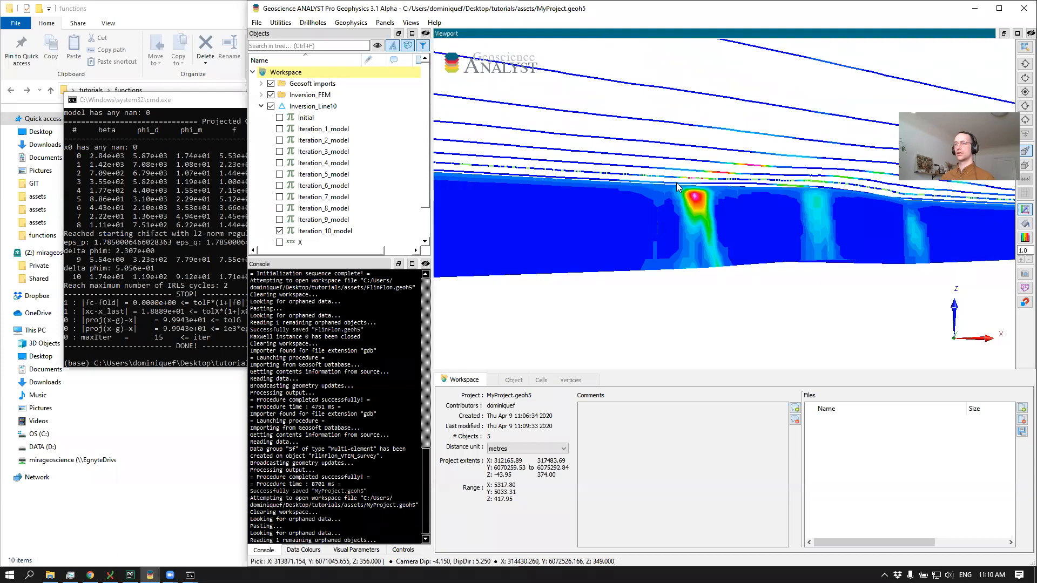
# Compare the Inversion_FEM and Inversion_Line10 sections by toggling their visibility, ending with Inversion_Line10 hidden and Inversion_FEM shown
pyautogui.click(262, 95)
pyautogui.click(271, 107)
pyautogui.scroll(-1, 333, 164)
pyautogui.scroll(-2, 308, 145)
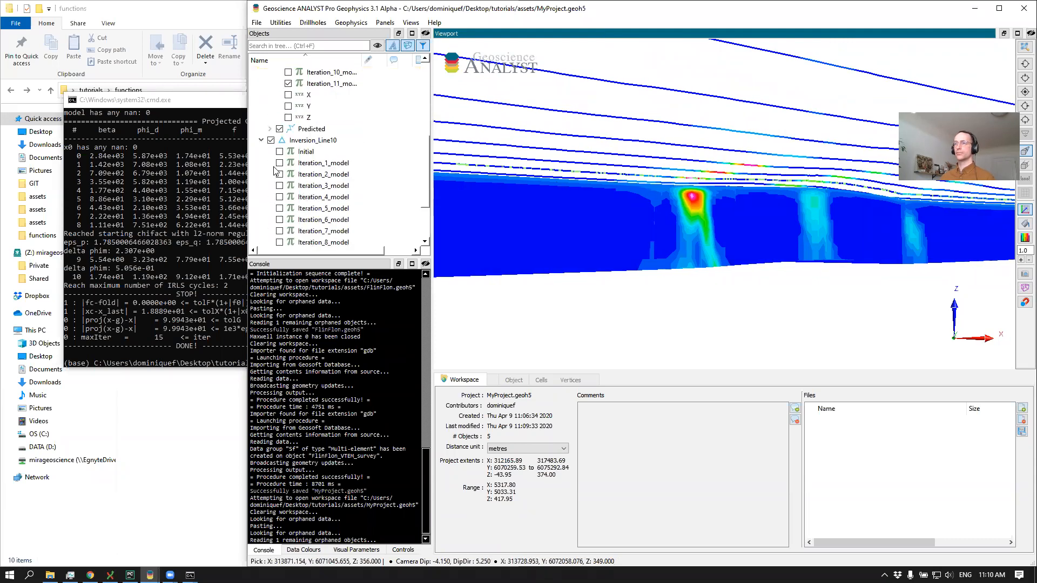
pyautogui.scroll(3, 276, 138)
pyautogui.click(270, 106)
pyautogui.click(262, 130)
pyautogui.click(272, 96)
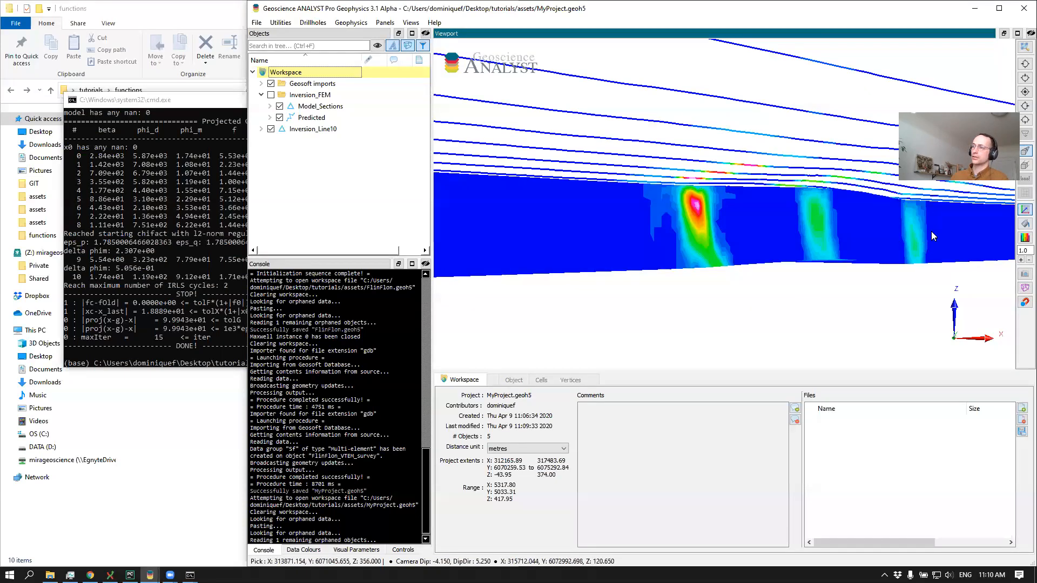
pyautogui.click(270, 95)
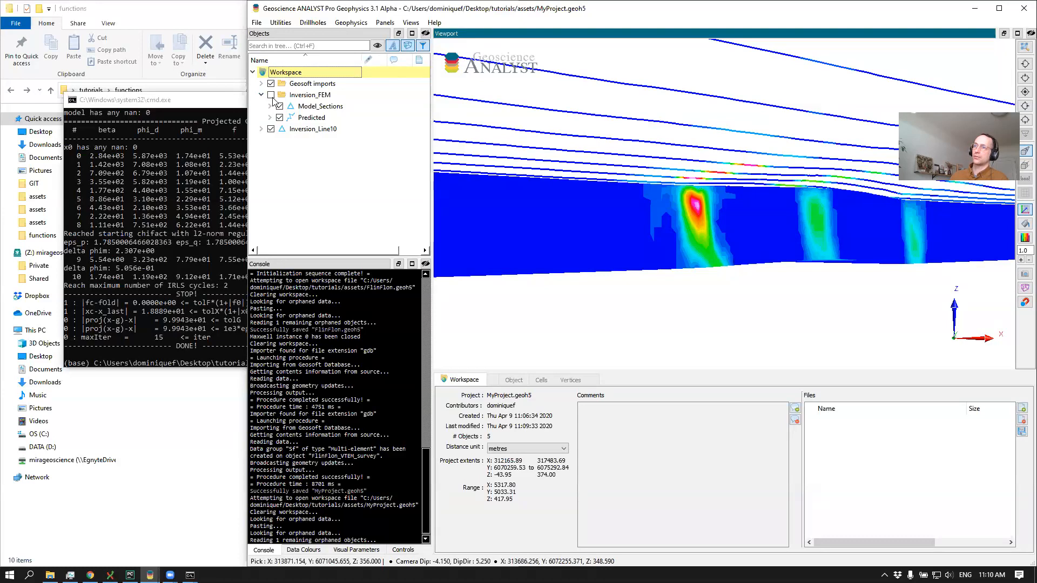
pyautogui.click(270, 129)
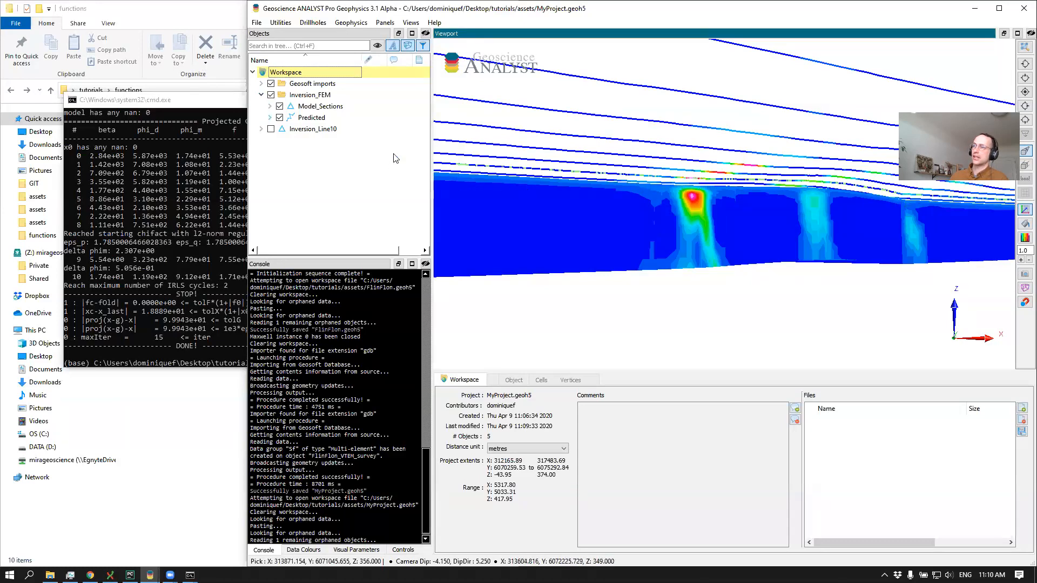
# Apply logarithmic colour mapping to the Iteration_11_model data of Model_Sections in the Inversion_FEM group and inspect the section
pyautogui.click(270, 107)
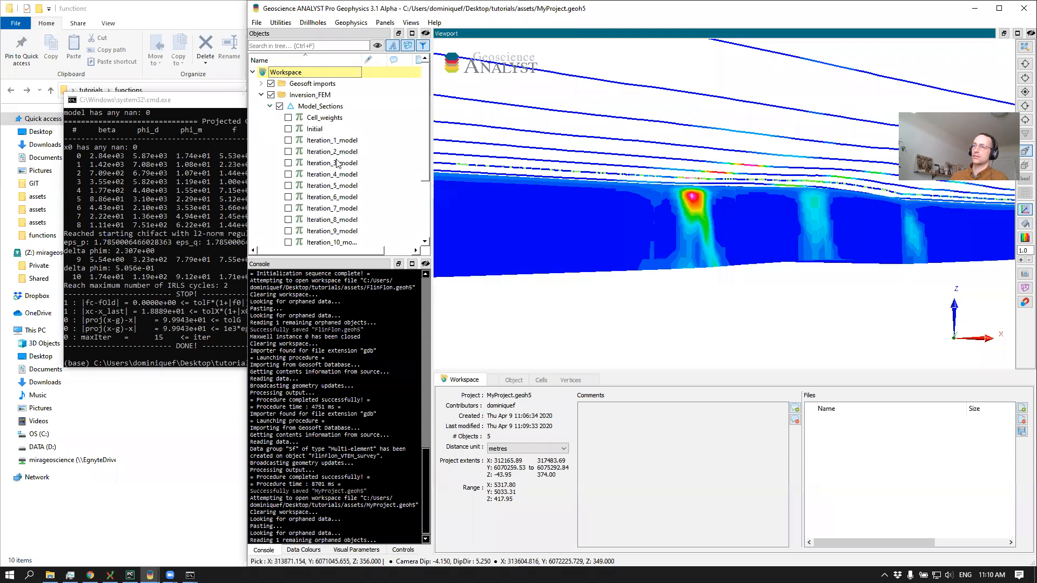
pyautogui.scroll(-3, 337, 163)
pyautogui.click(322, 175)
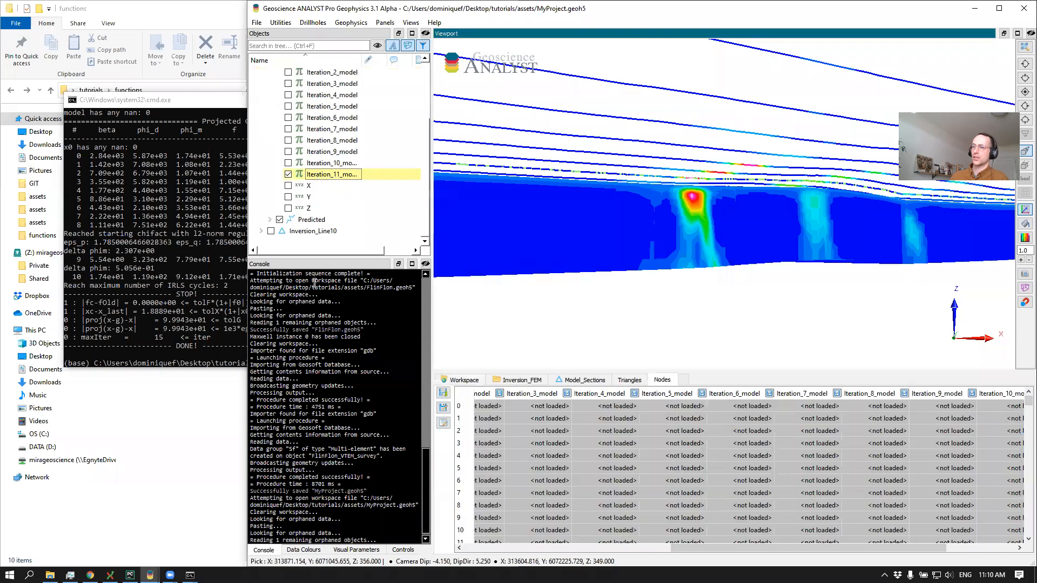
pyautogui.click(304, 550)
pyautogui.moveTo(352, 541); pyautogui.dragTo(447, 540)
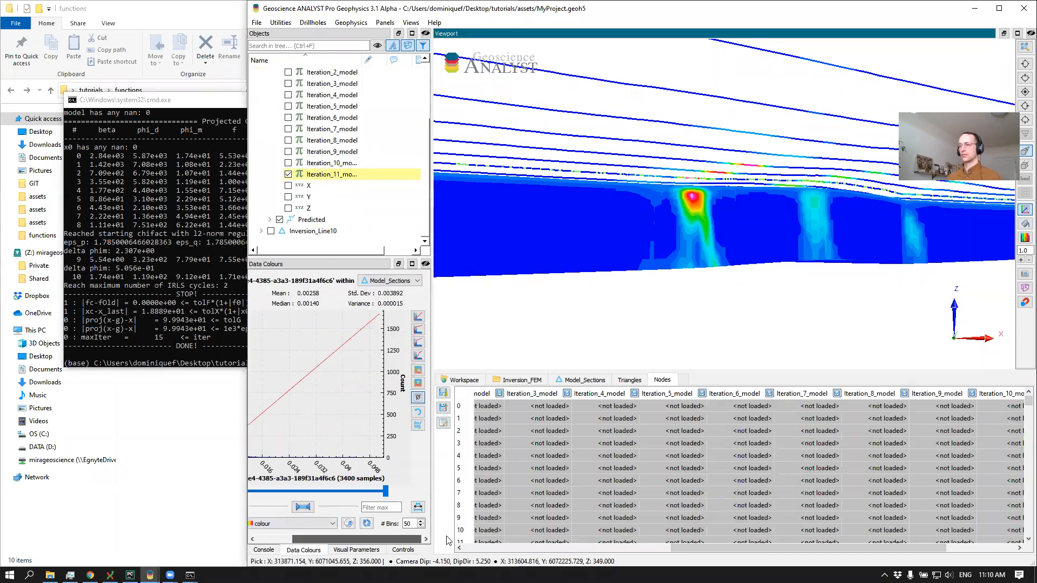
pyautogui.click(418, 329)
pyautogui.click(674, 319)
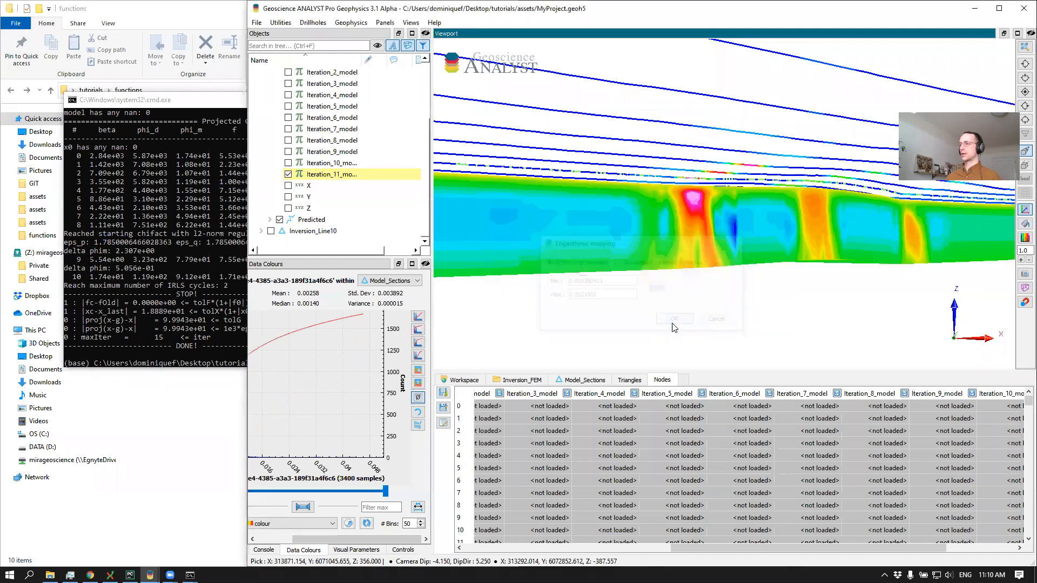
pyautogui.moveTo(675, 191); pyautogui.dragTo(621, 198)
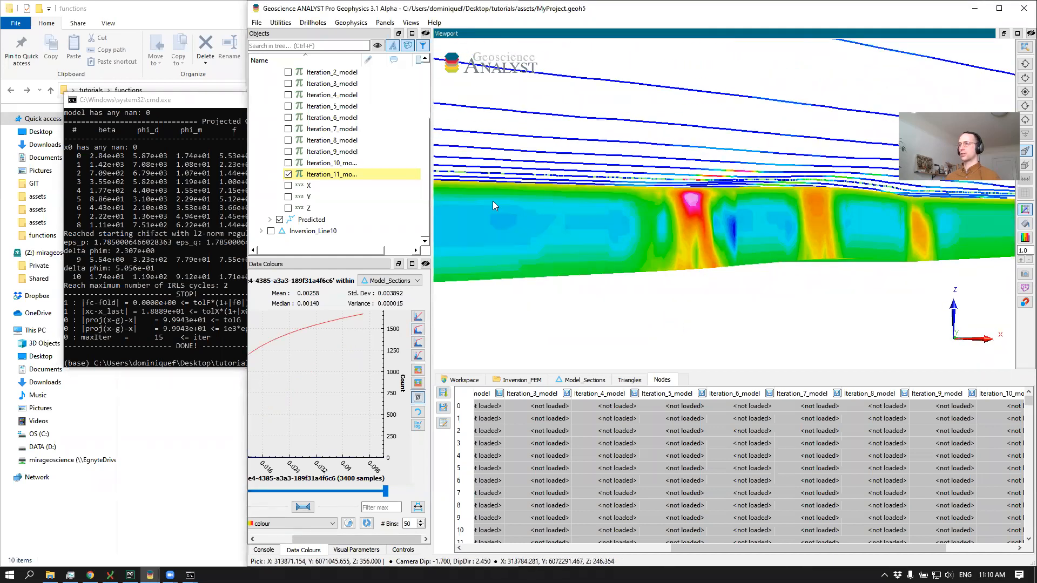
pyautogui.scroll(1, 571, 196)
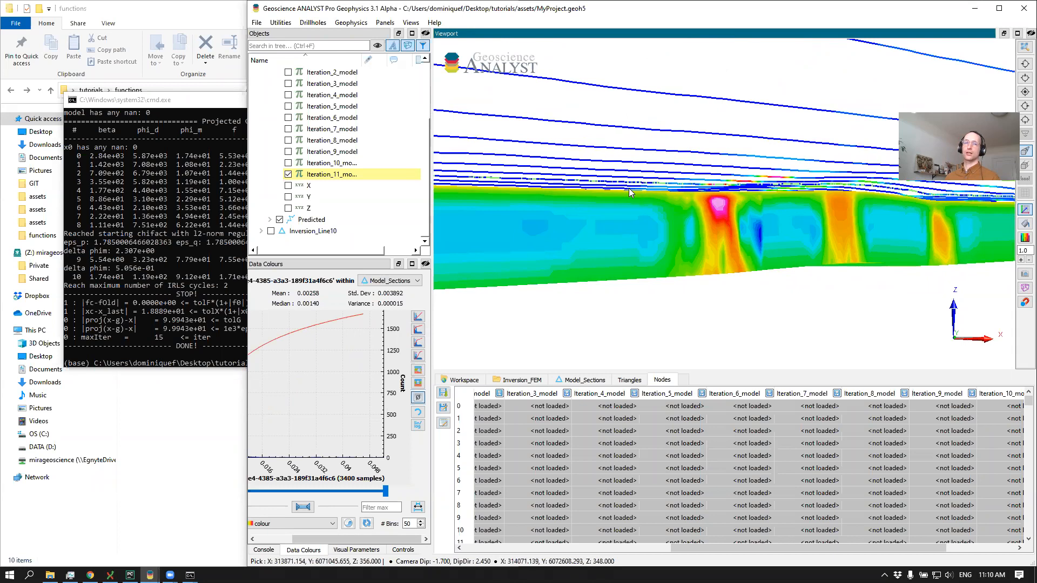
pyautogui.moveTo(629, 188); pyautogui.dragTo(645, 205)
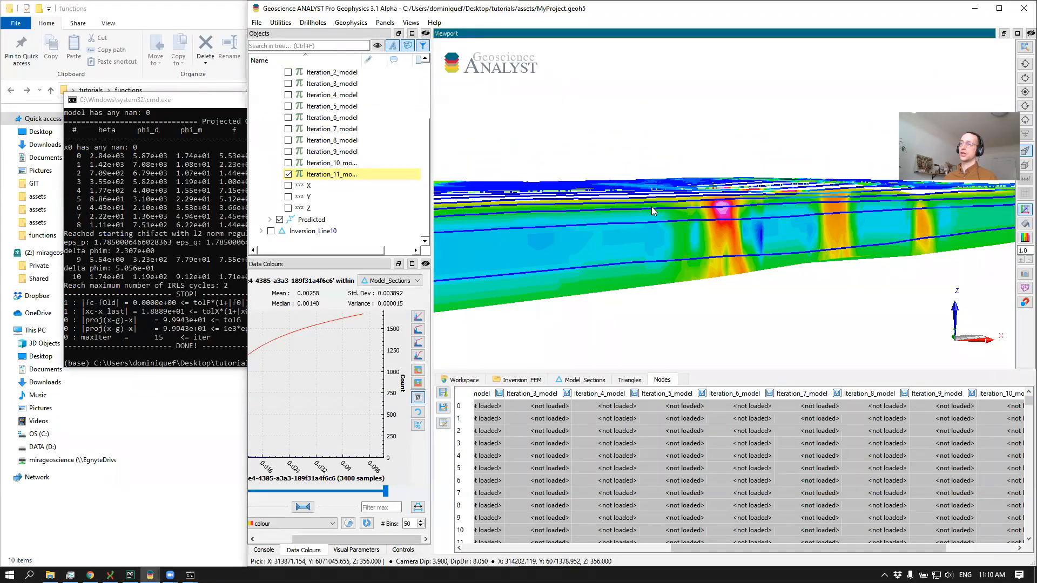
pyautogui.scroll(2, 652, 207)
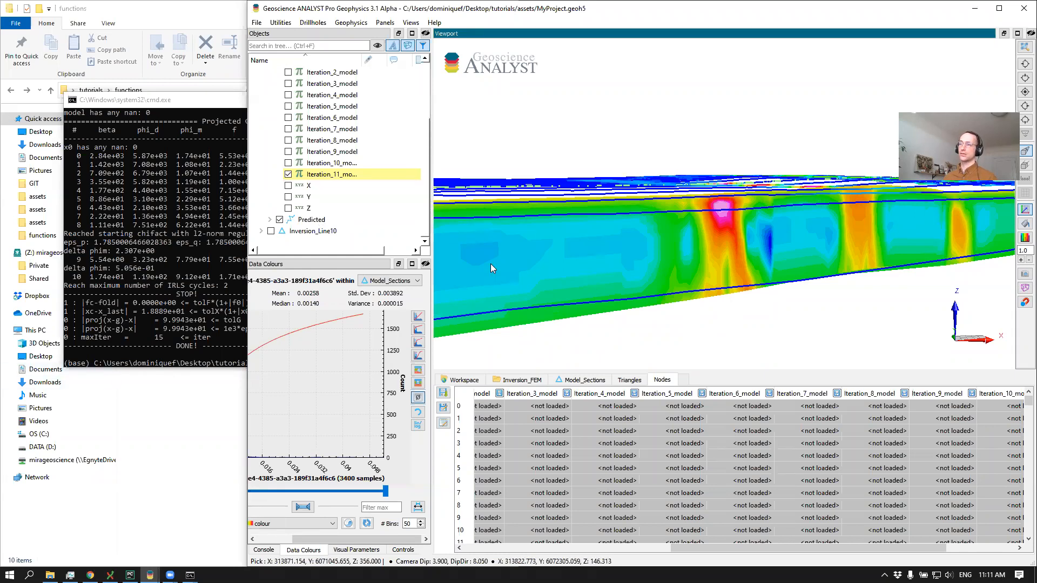
# Switch to the Tutorial4_EM1D_inversion notebook and deactivate the CPI7200 and CPI56K data channels
pyautogui.hotkey('alt', 'Tab')
pyautogui.hotkey('alt', 'Tab')
pyautogui.hotkey('alt', 'Tab')
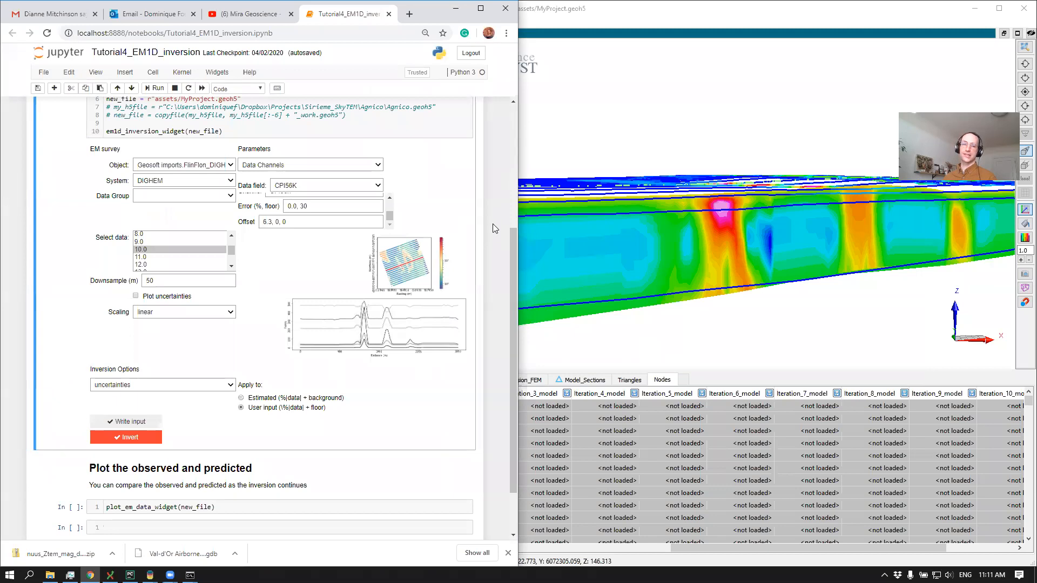
pyautogui.scroll(1, 492, 224)
pyautogui.click(372, 239)
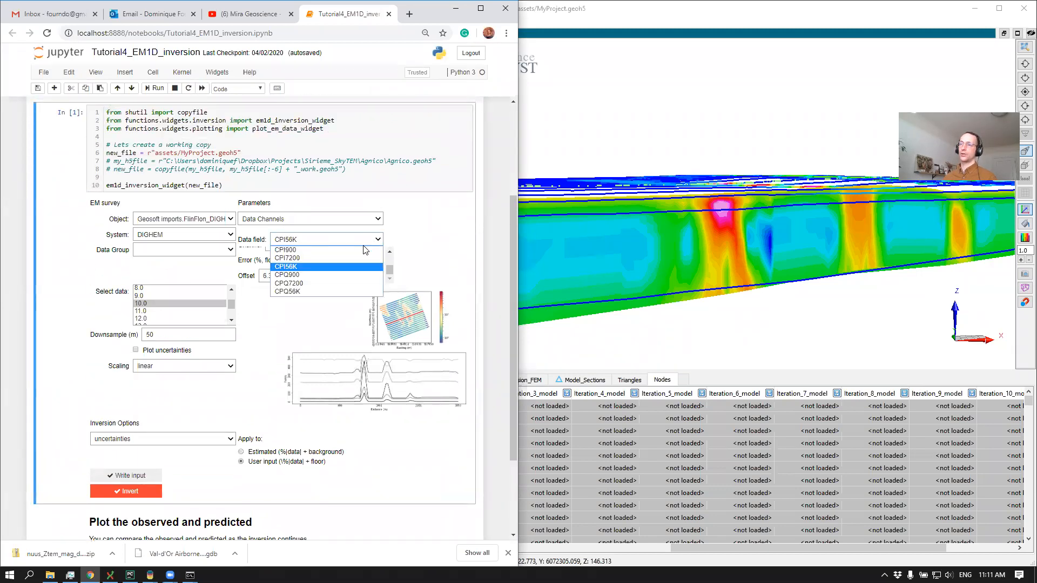
pyautogui.click(336, 254)
pyautogui.click(330, 244)
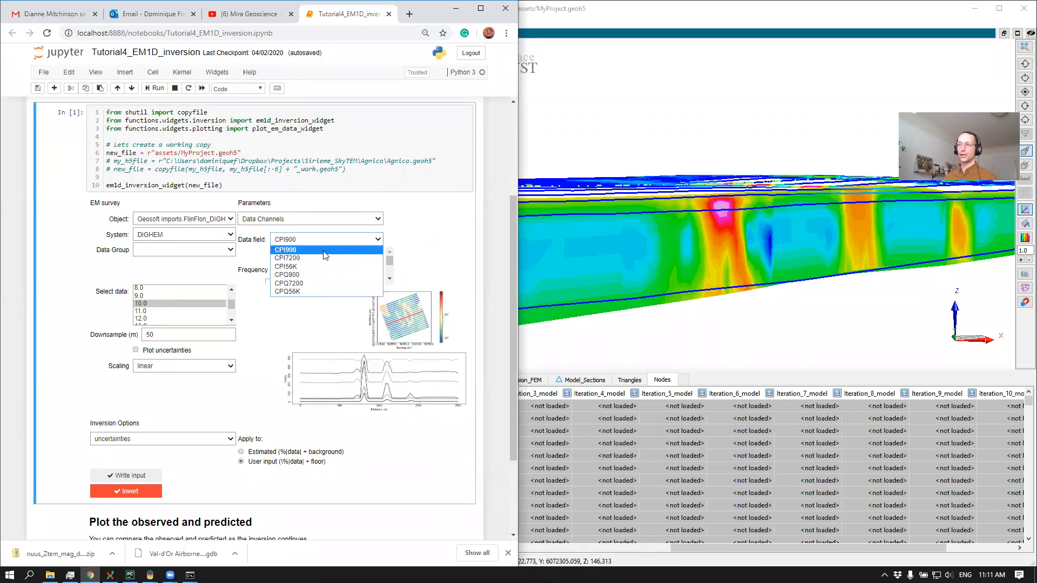
pyautogui.click(320, 257)
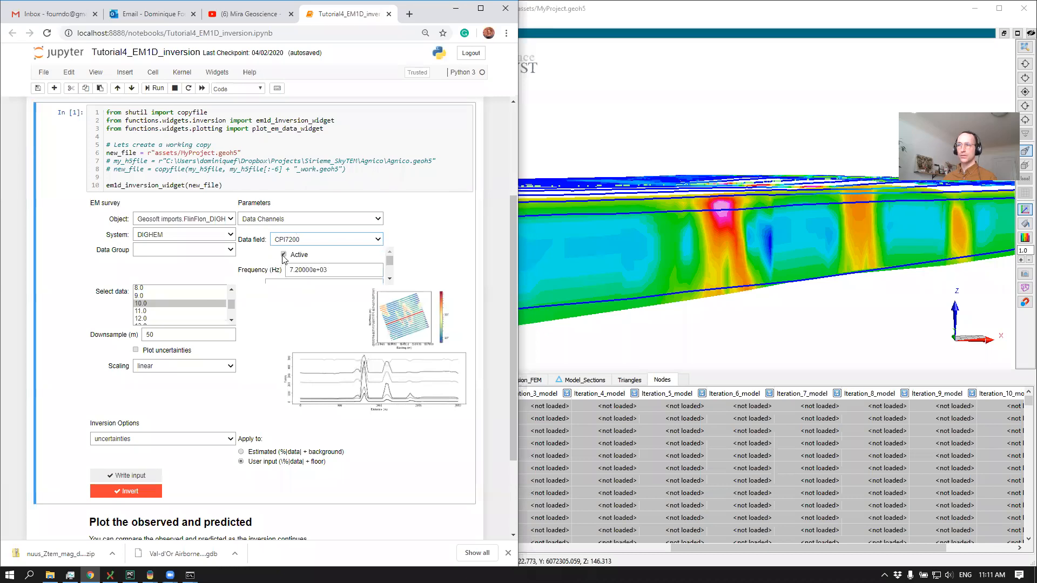
pyautogui.click(323, 244)
pyautogui.click(303, 264)
# Deactivate the CPQ7200 and CPQ56K data channels of the DIGHEM survey
pyautogui.click(301, 244)
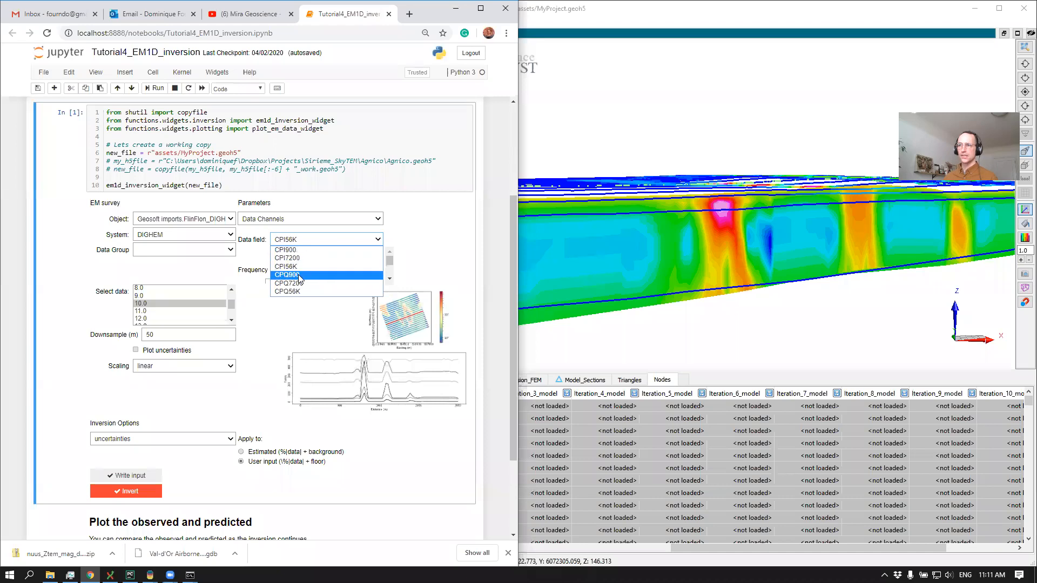
pyautogui.click(301, 280)
pyautogui.click(290, 239)
pyautogui.click(286, 273)
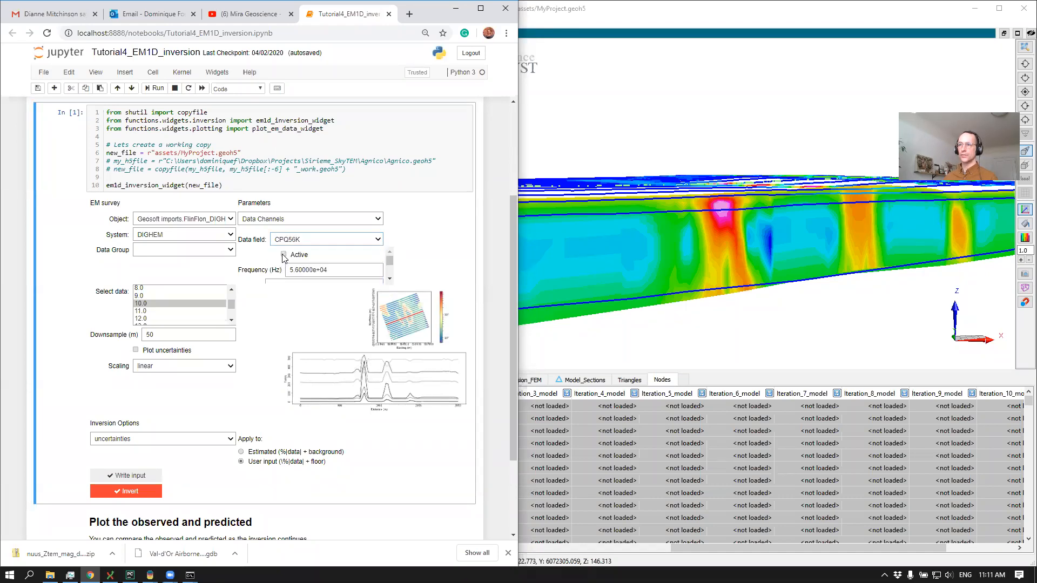
# Set the inversion's output name to Inversion_FEM_900Only and run the inversion
pyautogui.click(207, 442)
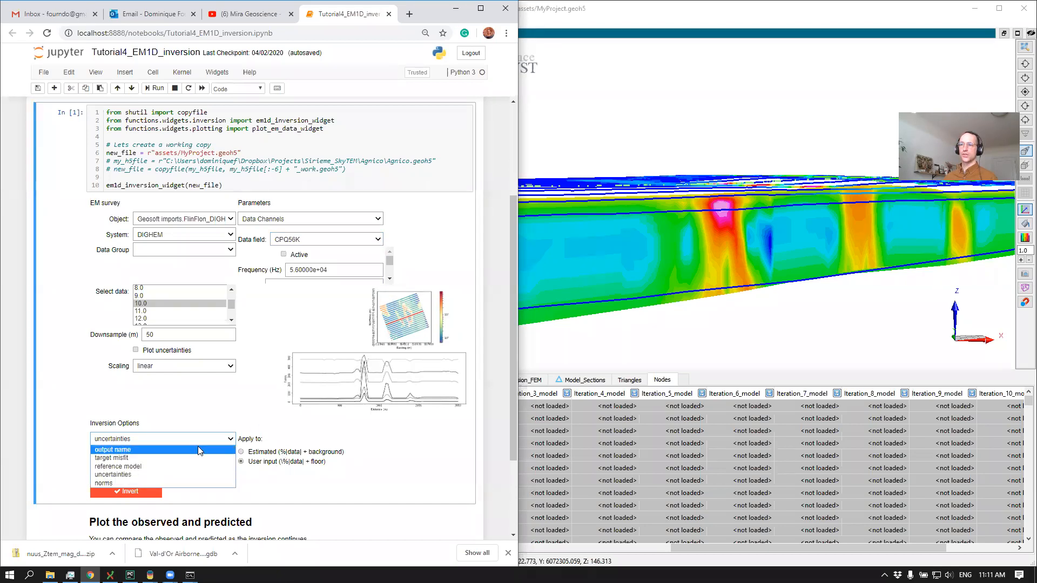
pyautogui.click(197, 453)
pyautogui.write('90')
pyautogui.write('Onb')
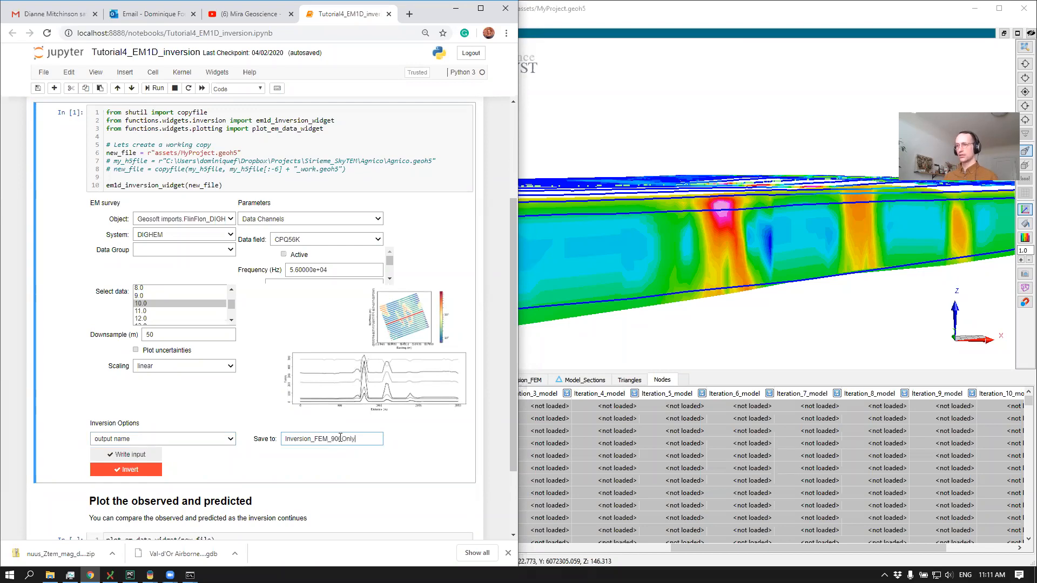
pyautogui.click(144, 470)
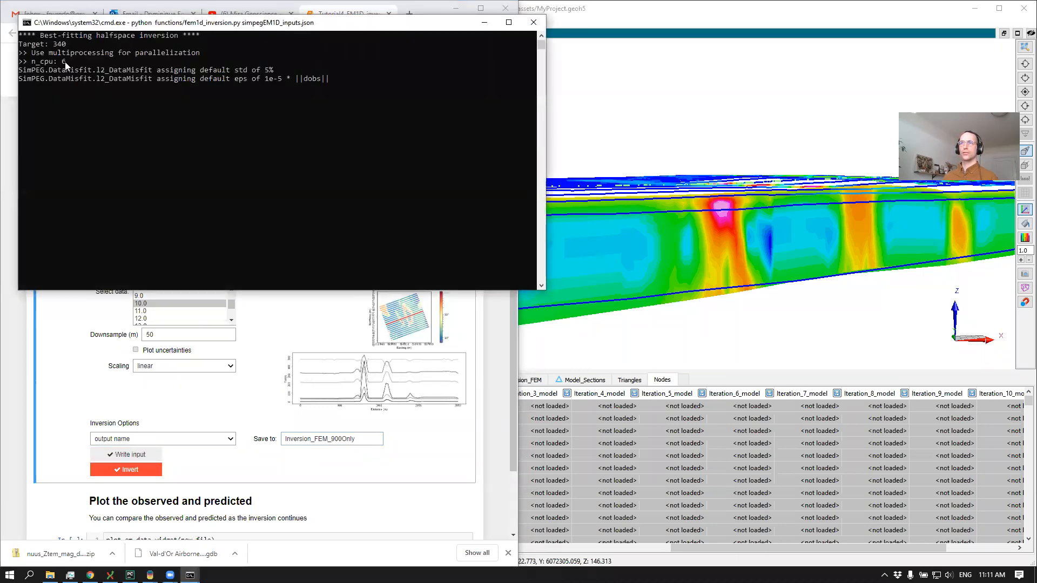
# Compare the new inversion's console output with the earlier run's, ending with the running inversion's console in front
pyautogui.moveTo(108, 27); pyautogui.dragTo(157, 180)
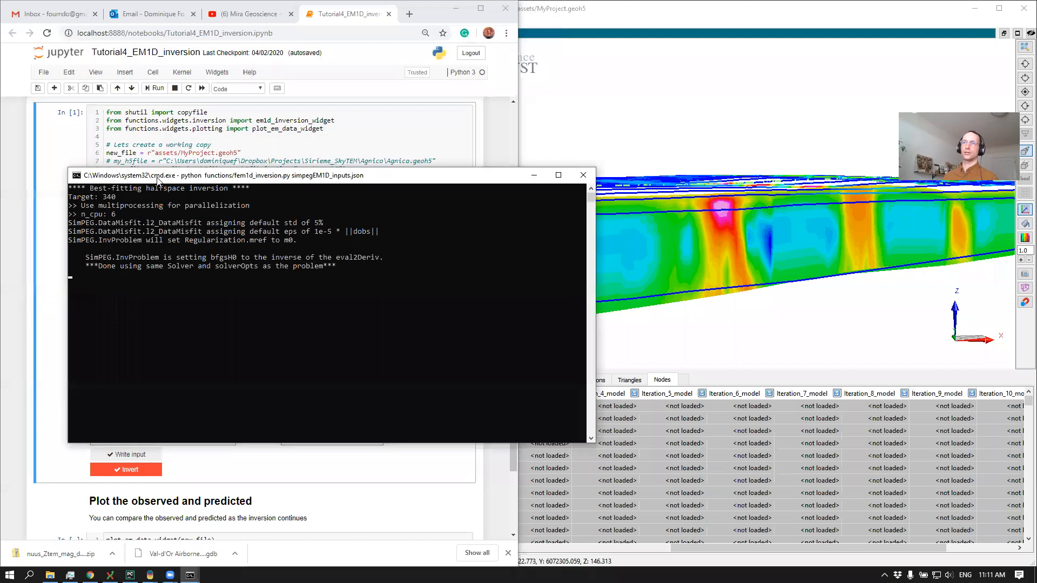
pyautogui.hotkey('alt', 'Tab')
pyautogui.hotkey('alt', 'Tab')
pyautogui.hotkey('alt', 'Tab')
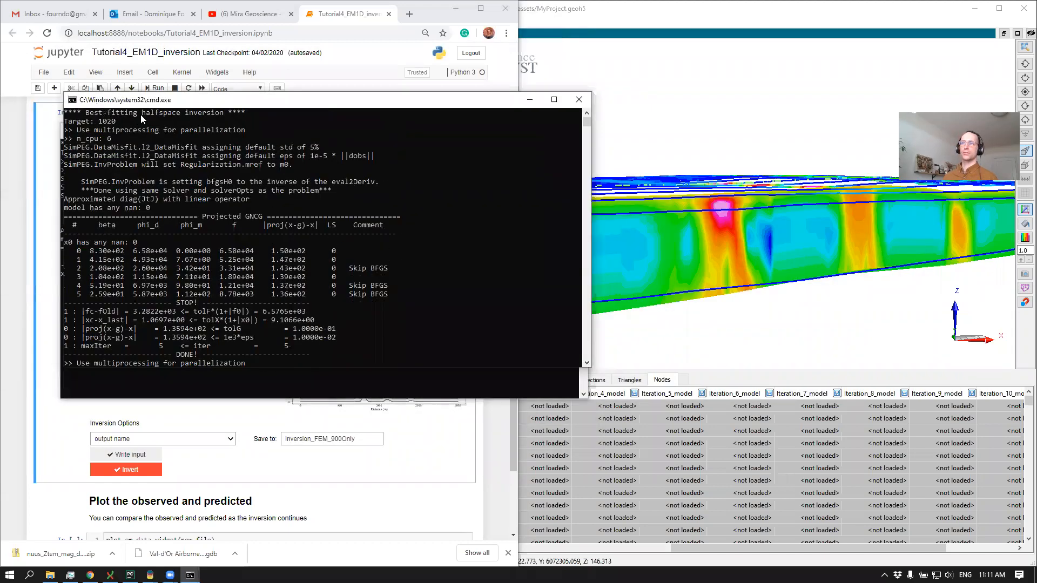
pyautogui.moveTo(134, 116); pyautogui.dragTo(128, 184)
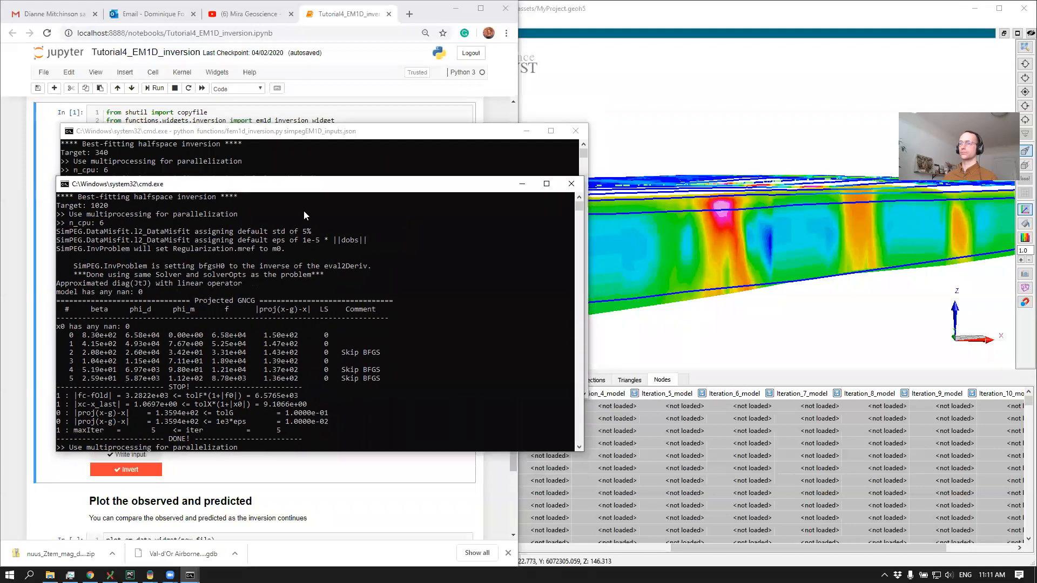
pyautogui.click(332, 136)
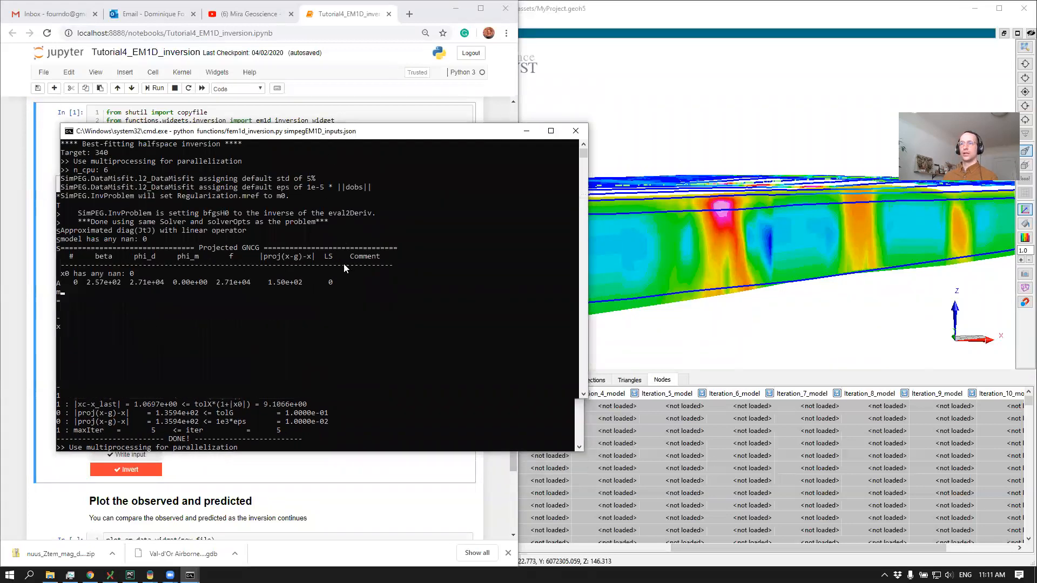
# Return to the MyProject.geoh5 session in Geoscience ANALYST, show Inversion_Line10 and hide the Inversion_FEM group
pyautogui.click(725, 244)
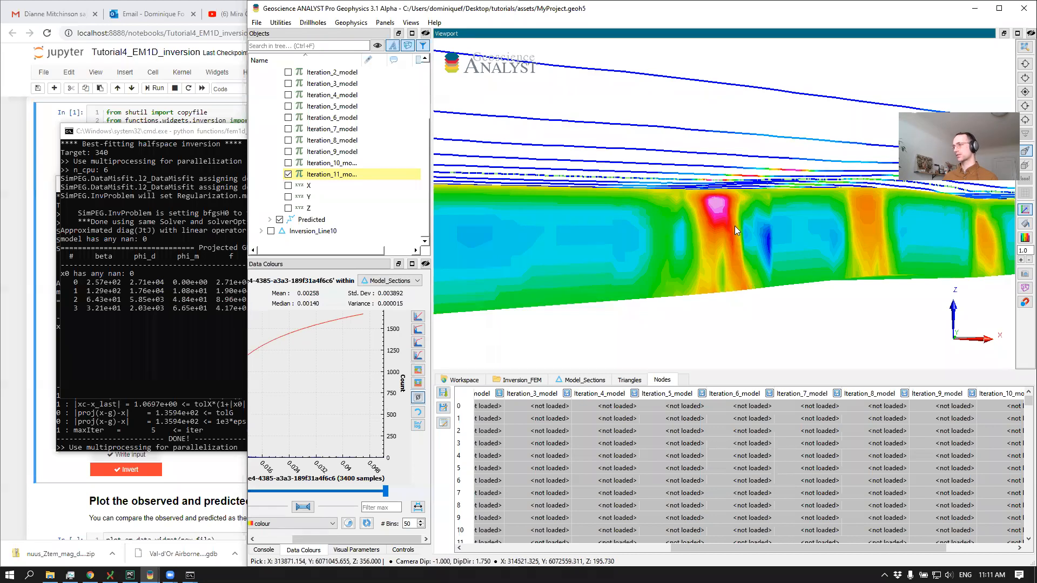
pyautogui.moveTo(738, 224); pyautogui.dragTo(665, 229)
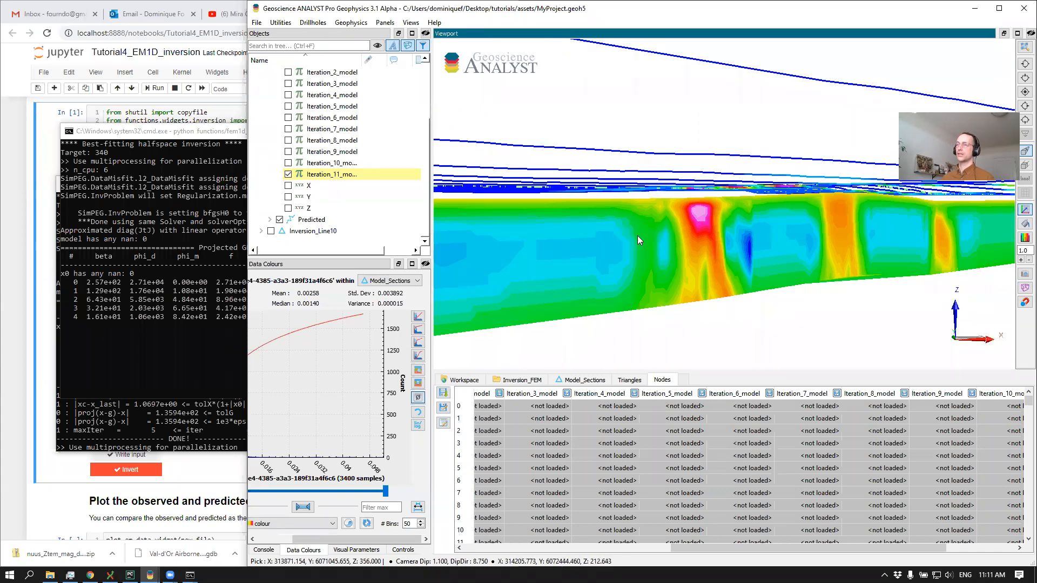
pyautogui.click(271, 231)
pyautogui.scroll(3, 260, 146)
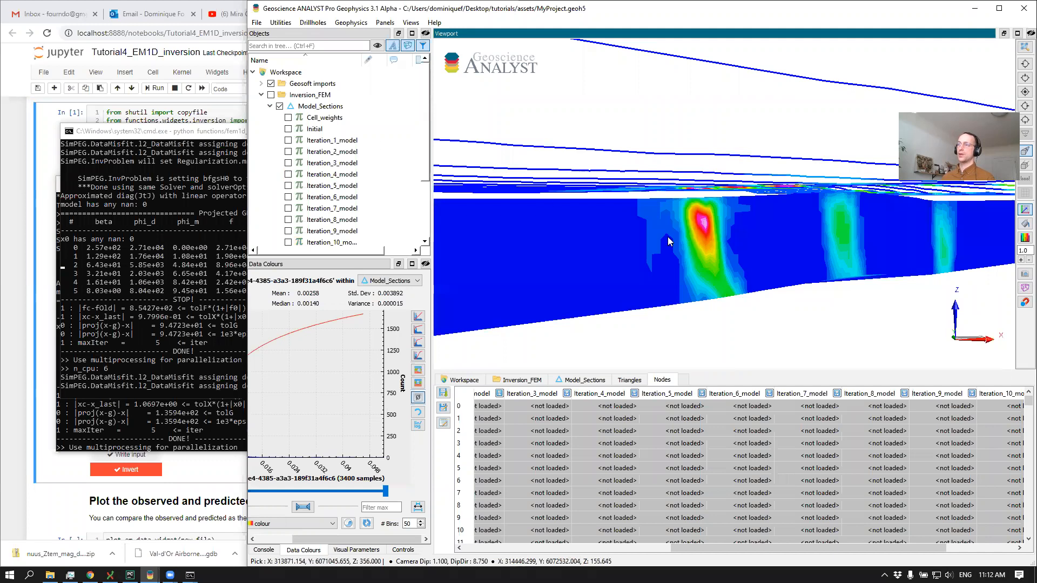
# Apply logarithmic colour mapping to the Iteration_10_model data of the Inversion_Line10 object and inspect the section
pyautogui.scroll(-3, 305, 221)
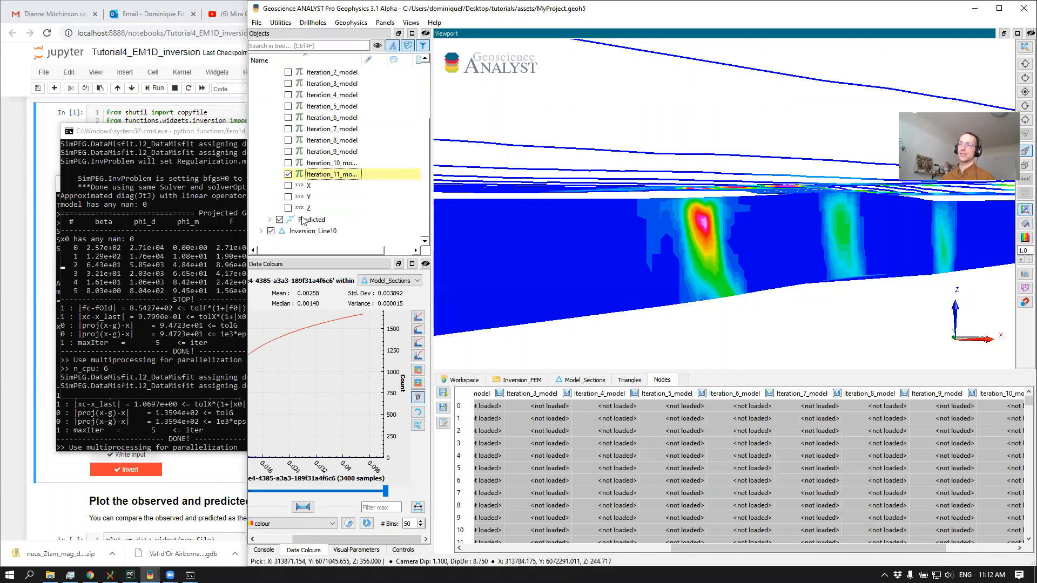
pyautogui.click(261, 231)
pyautogui.scroll(-3, 317, 205)
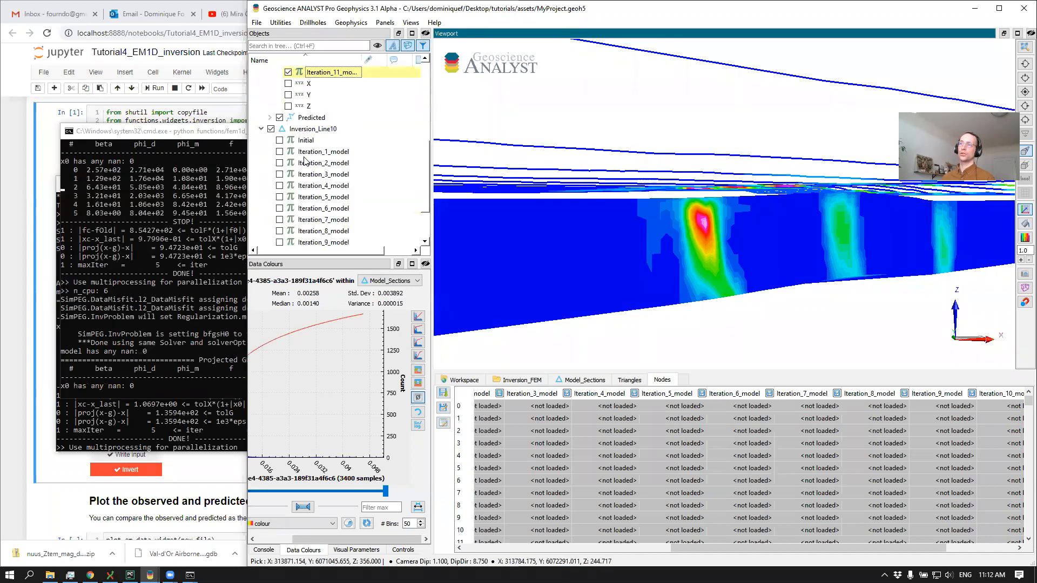
pyautogui.scroll(4, 409, 159)
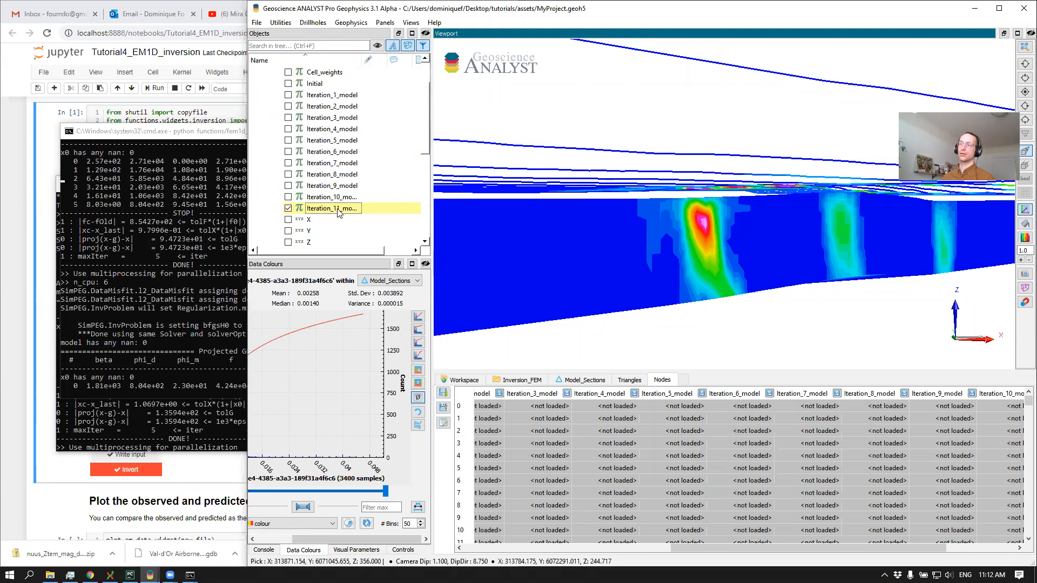
pyautogui.scroll(-4, 401, 216)
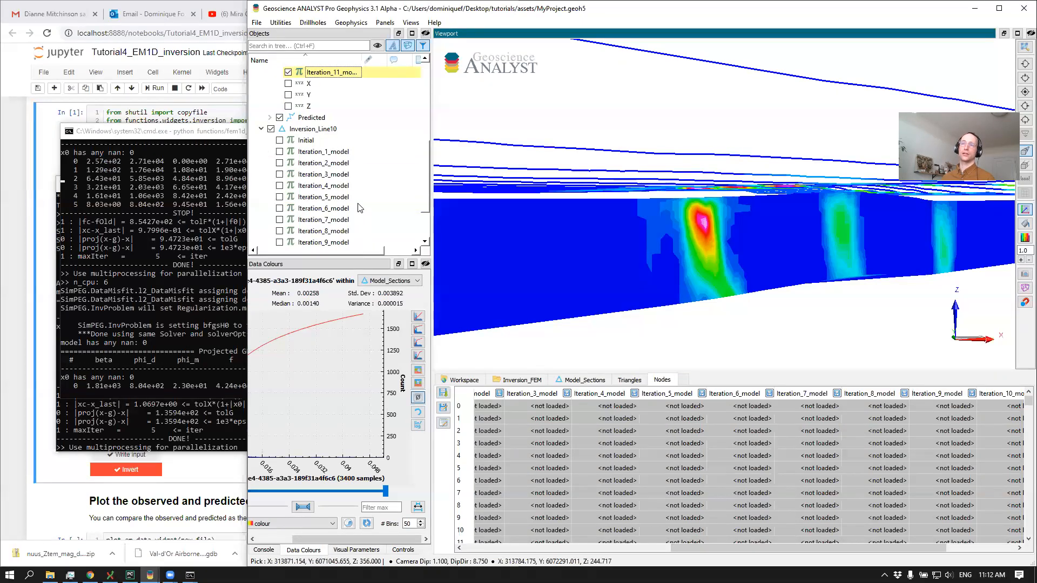
pyautogui.scroll(-2, 357, 198)
pyautogui.scroll(3, 367, 198)
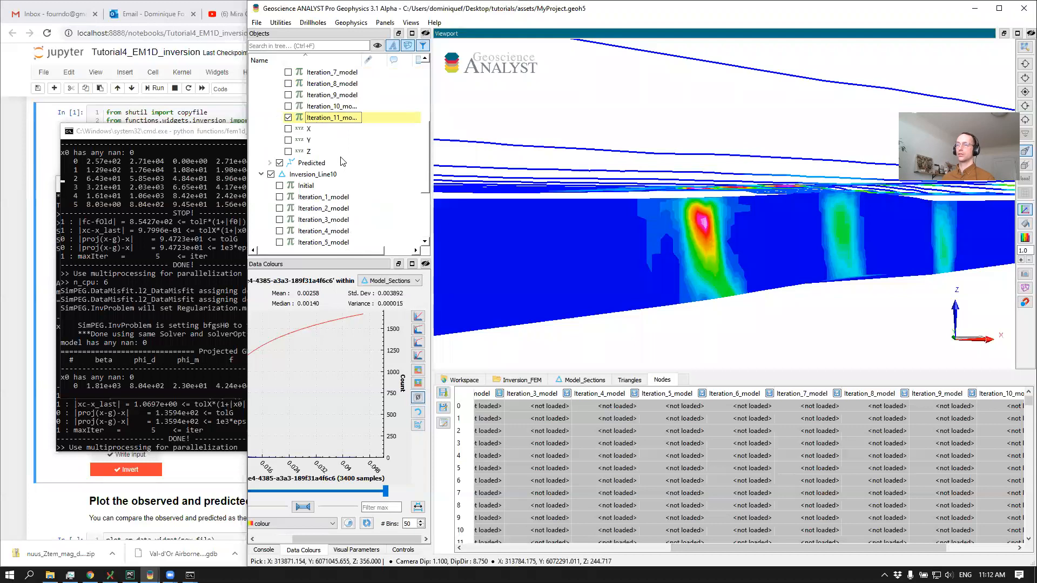
pyautogui.scroll(-3, 346, 143)
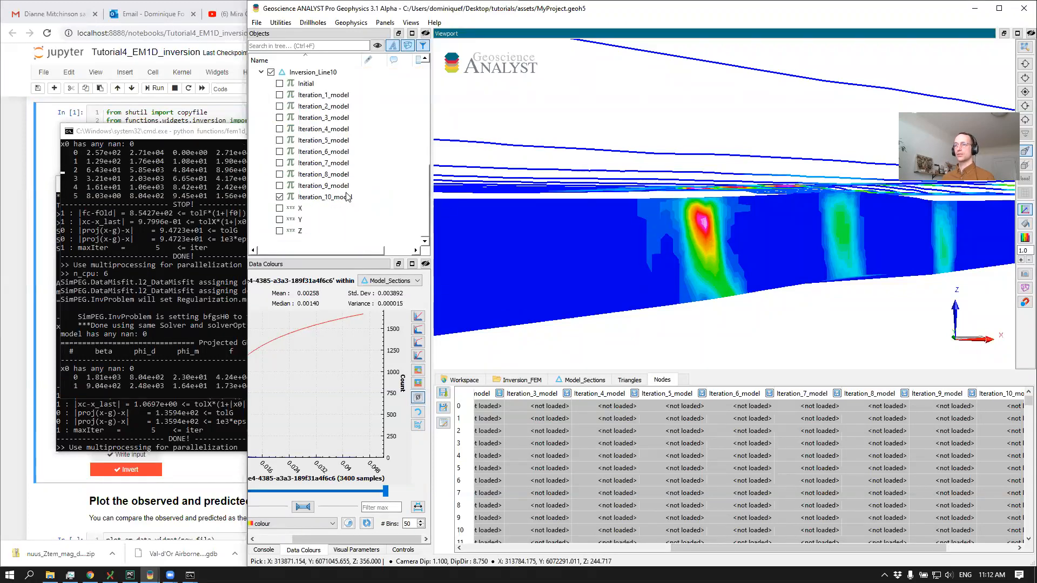
pyautogui.click(325, 197)
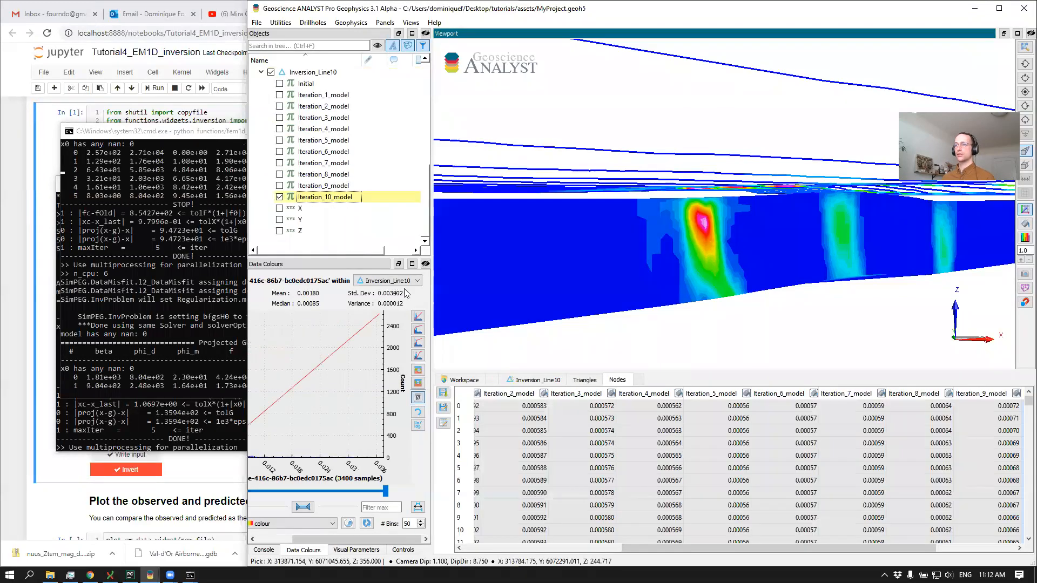
pyautogui.click(418, 330)
pyautogui.click(677, 320)
pyautogui.moveTo(655, 271); pyautogui.dragTo(604, 229)
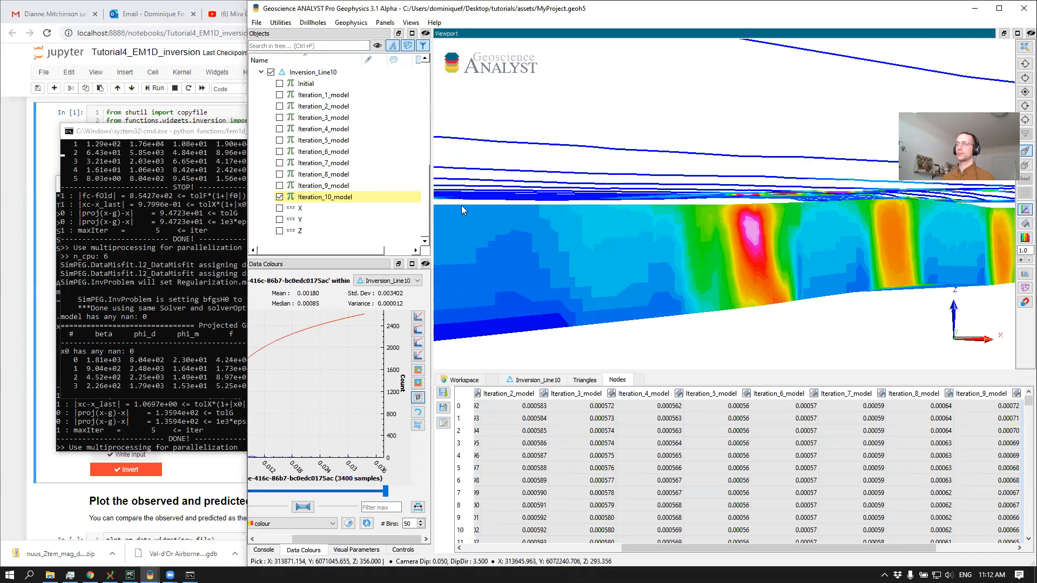
# Copy the 40_Ore_FlinFlon surface from the GEOLOGY Ore group of the FlinFlon.geoh5 session into the MyProject.geoh5 workspace
pyautogui.hotkey('alt', 'Tab')
pyautogui.hotkey('alt', 'Tab')
pyautogui.hotkey('alt', 'Tab')
pyautogui.click(687, 212)
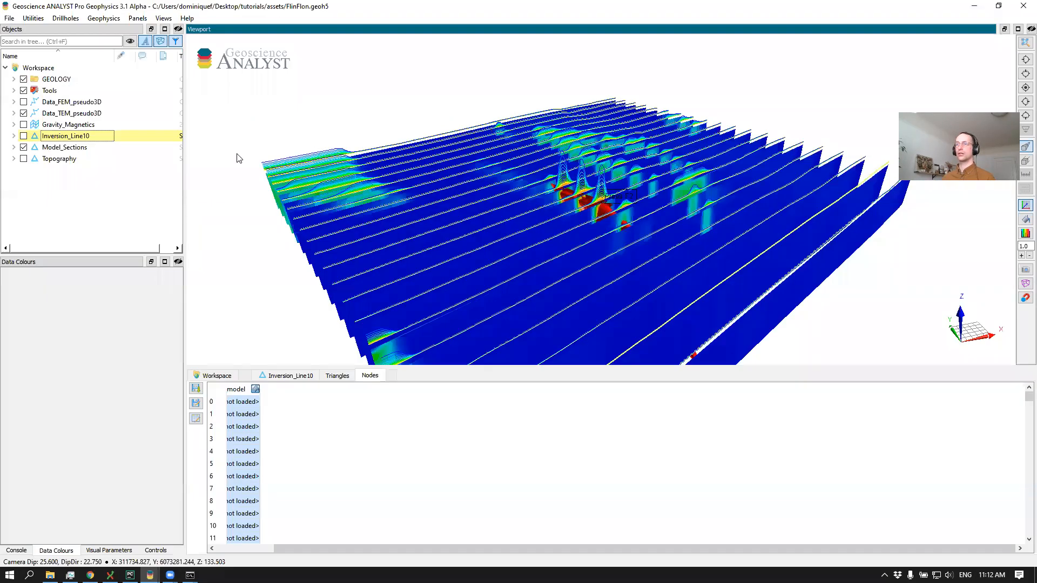
pyautogui.click(14, 79)
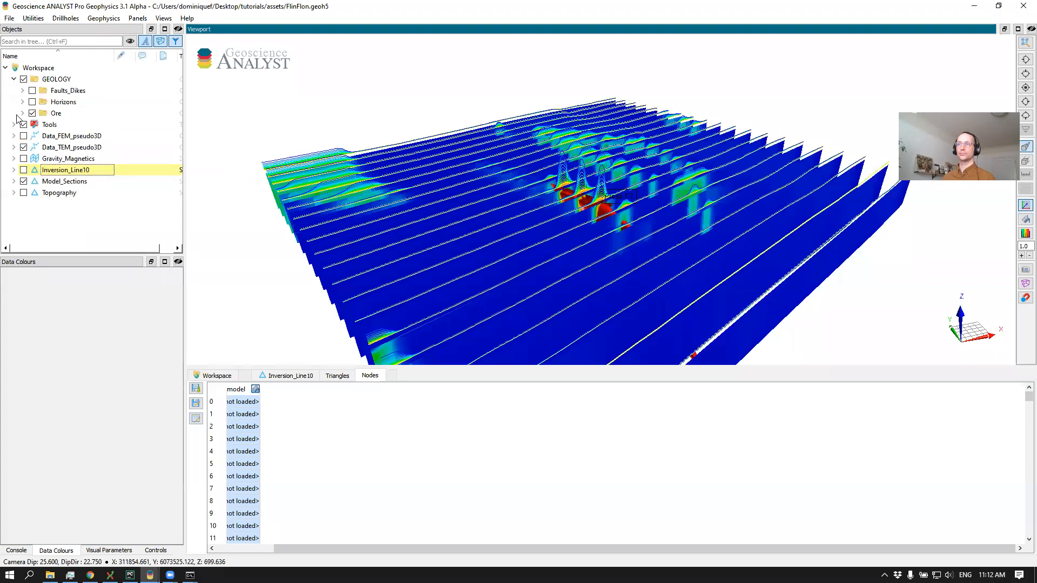
pyautogui.click(21, 114)
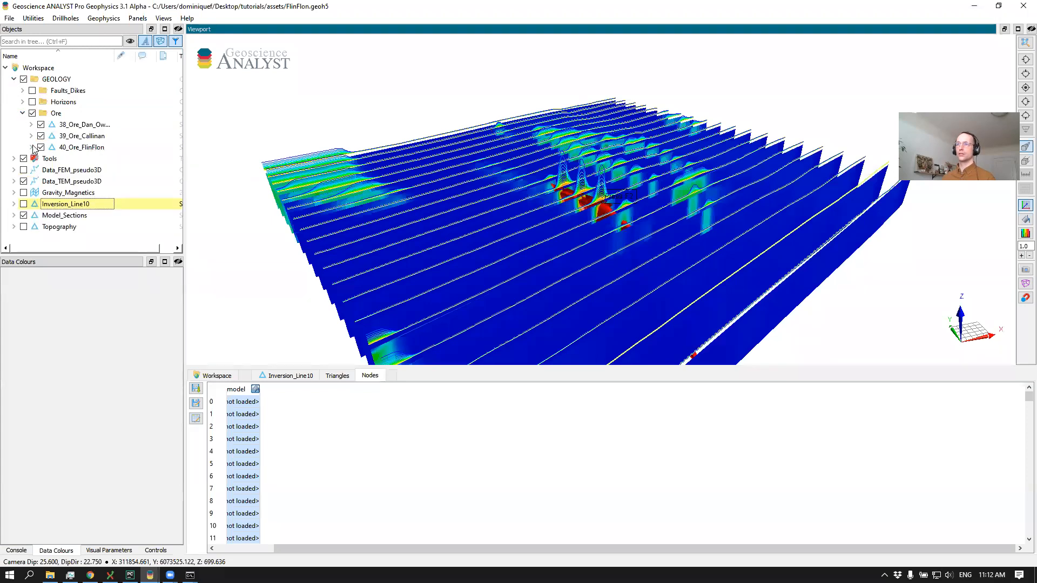
pyautogui.click(95, 151)
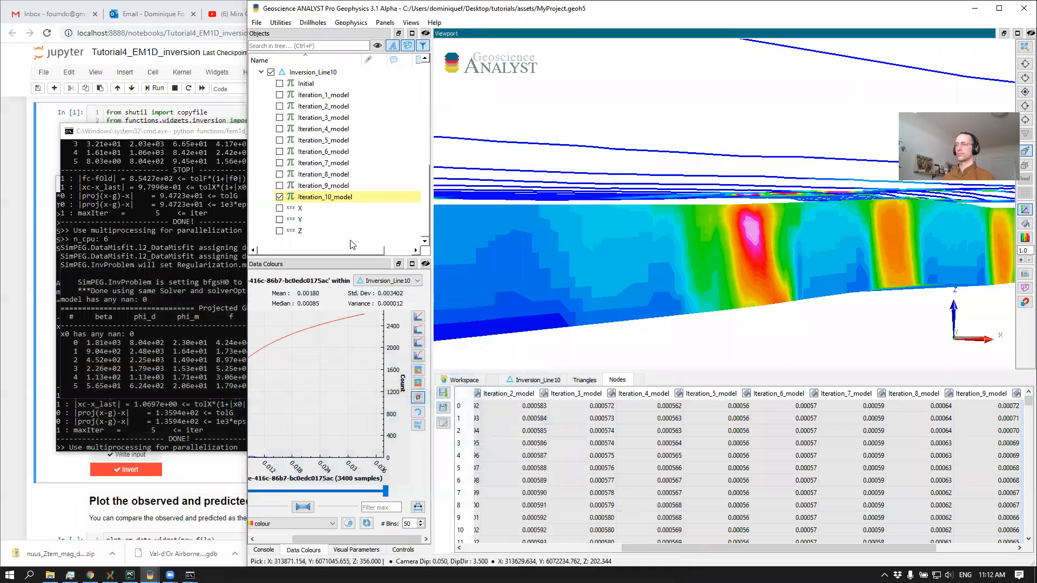
pyautogui.click(290, 71)
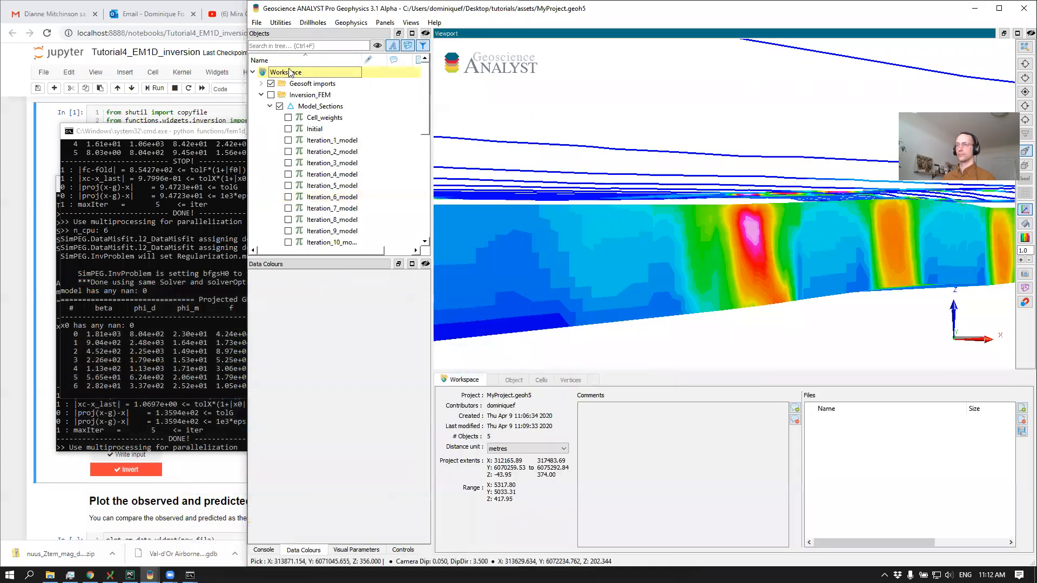
pyautogui.hotkey('ctrl', 'v')
# Compare the Inversion_Line10 section with the 40_Ore_FlinFlon body, then hide it and show the Inversion_FEM group for the same comparison
pyautogui.moveTo(679, 190); pyautogui.dragTo(655, 238)
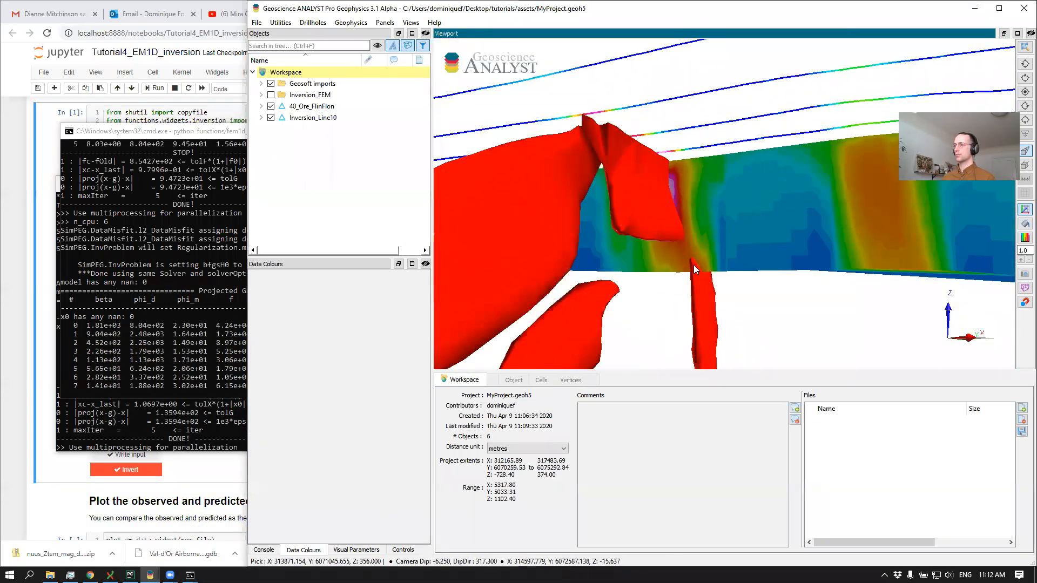
pyautogui.moveTo(692, 273); pyautogui.dragTo(719, 268)
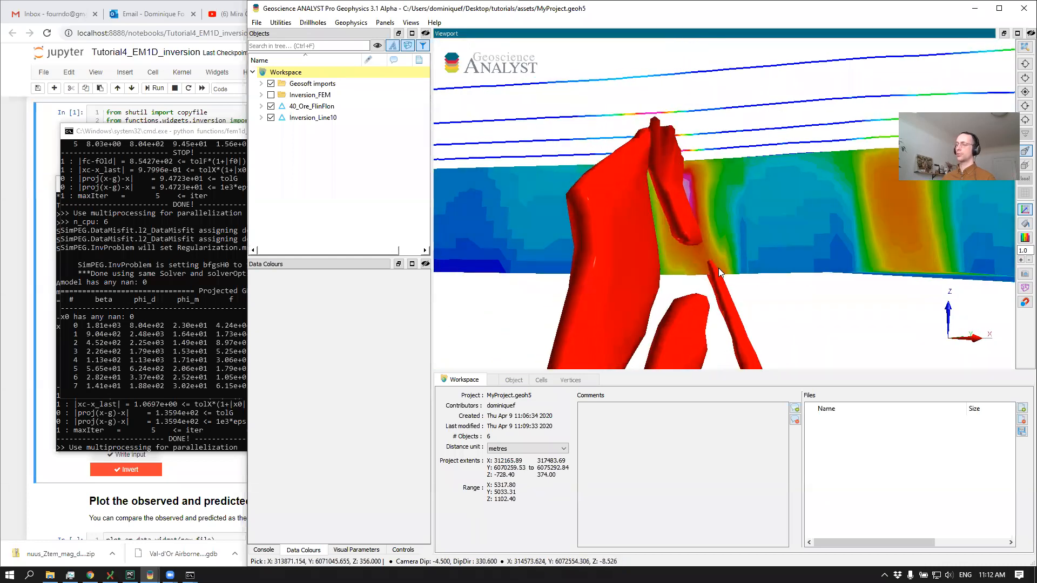
pyautogui.click(271, 119)
pyautogui.click(272, 95)
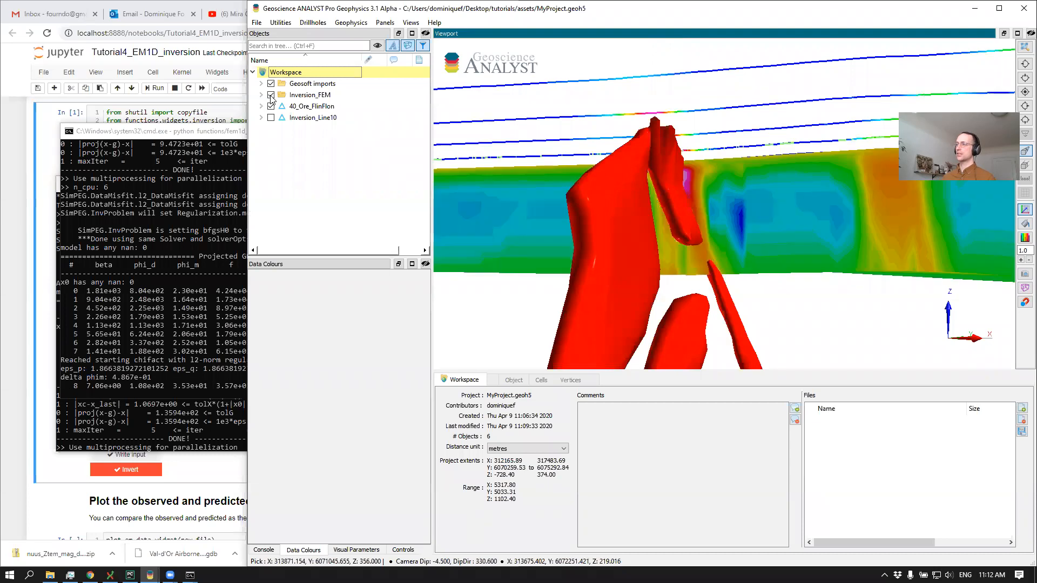
pyautogui.moveTo(619, 189); pyautogui.dragTo(663, 213)
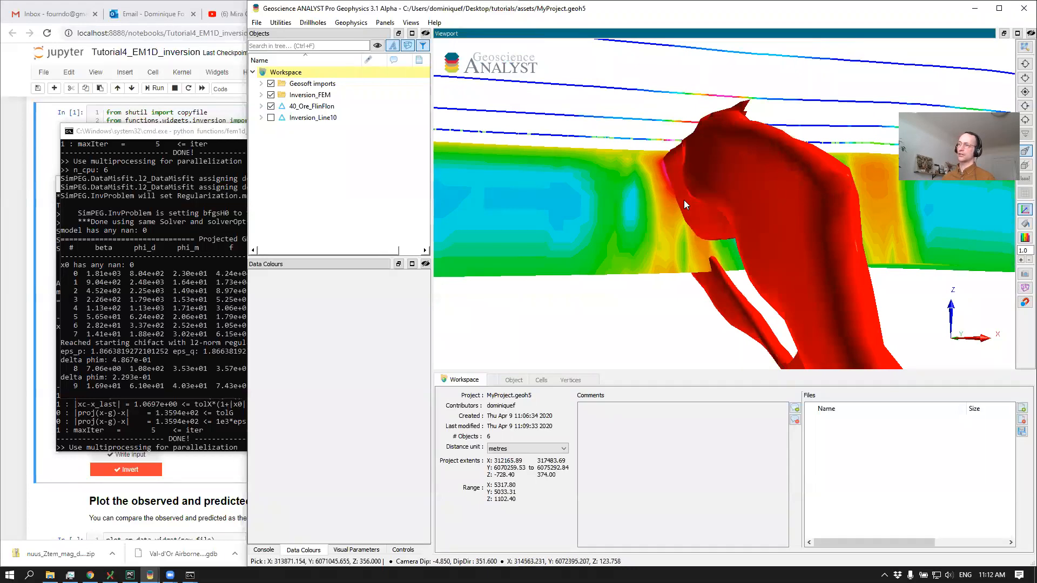
pyautogui.moveTo(667, 278); pyautogui.dragTo(682, 262)
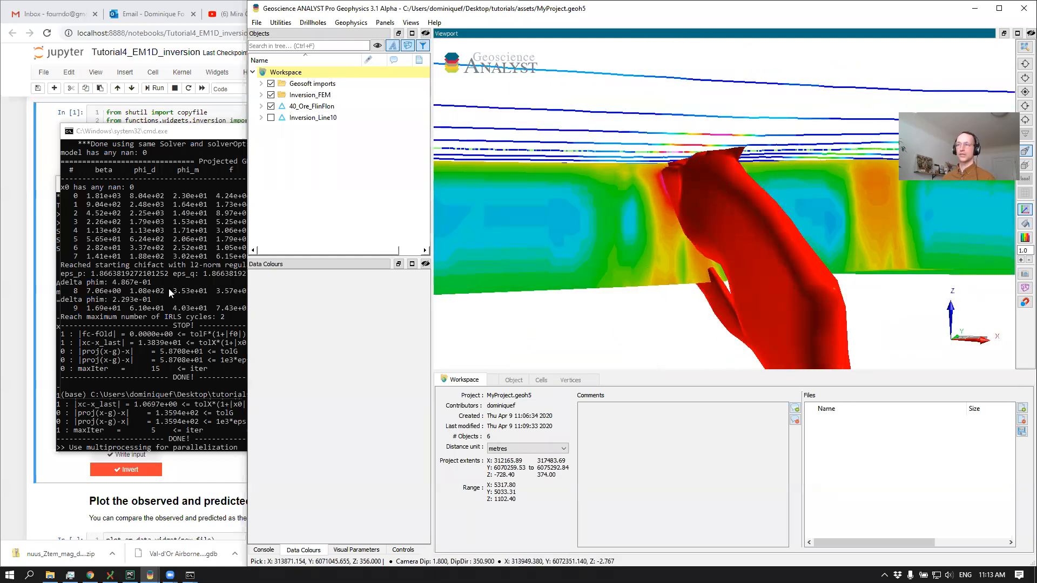
pyautogui.click(615, 220)
pyautogui.click(165, 228)
pyautogui.click(659, 301)
pyautogui.moveTo(659, 301); pyautogui.dragTo(646, 264)
pyautogui.scroll(-4, 650, 269)
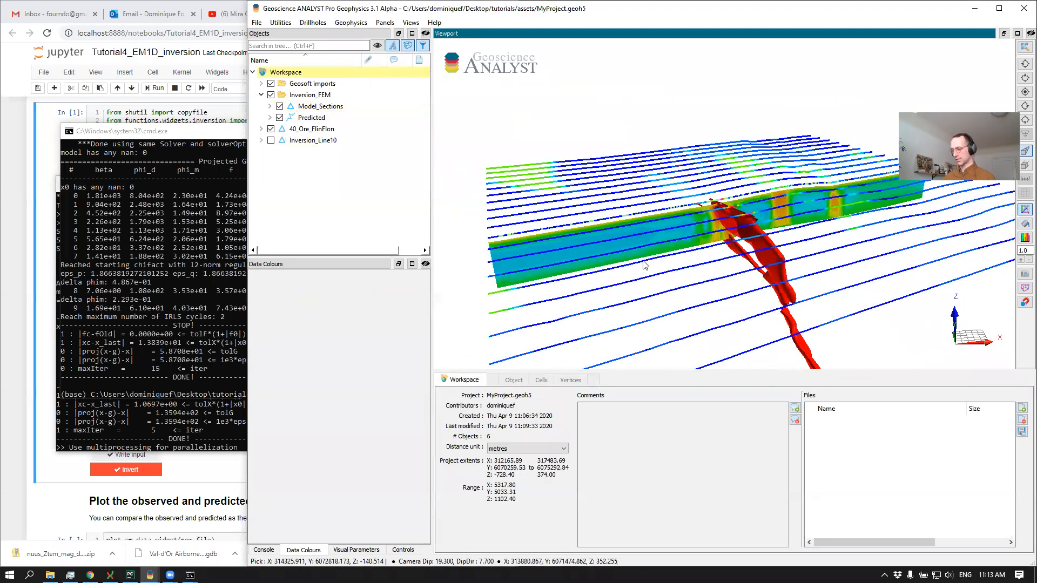
# Reopen MyProject.geoh5 and display Iteration_10_model on the Model_Sections object of the Inversion_FEM_900Only group
pyautogui.hotkey('ctrl', 'o')
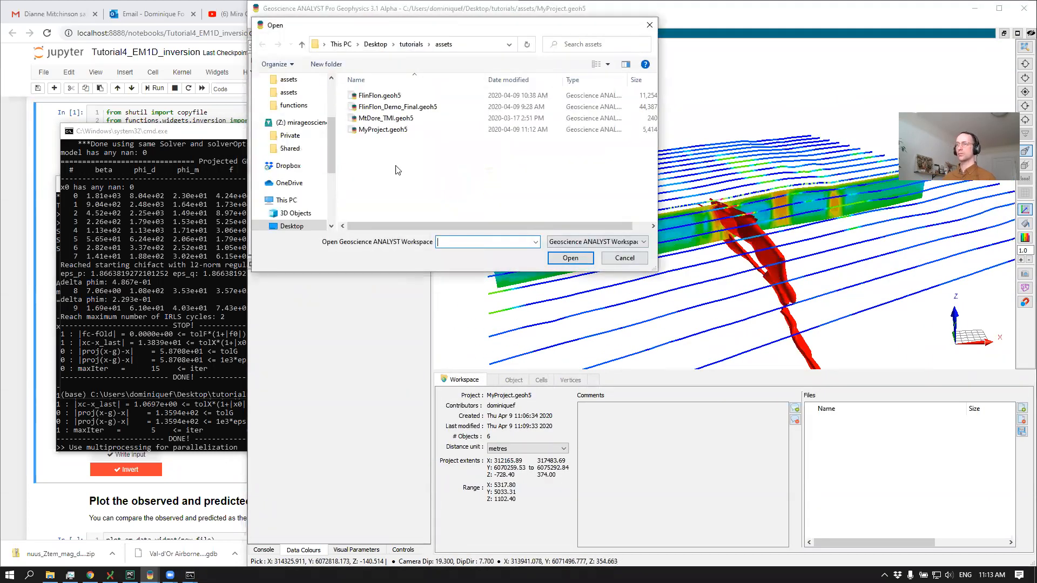
pyautogui.doubleClick(400, 129)
pyautogui.click(262, 106)
pyautogui.click(268, 97)
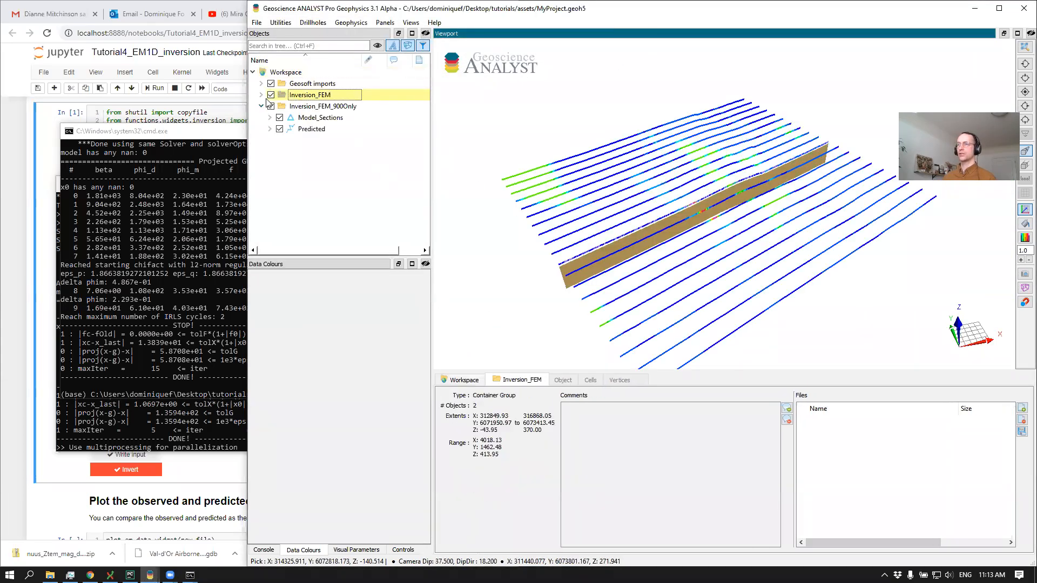
pyautogui.click(271, 118)
pyautogui.scroll(-2, 286, 162)
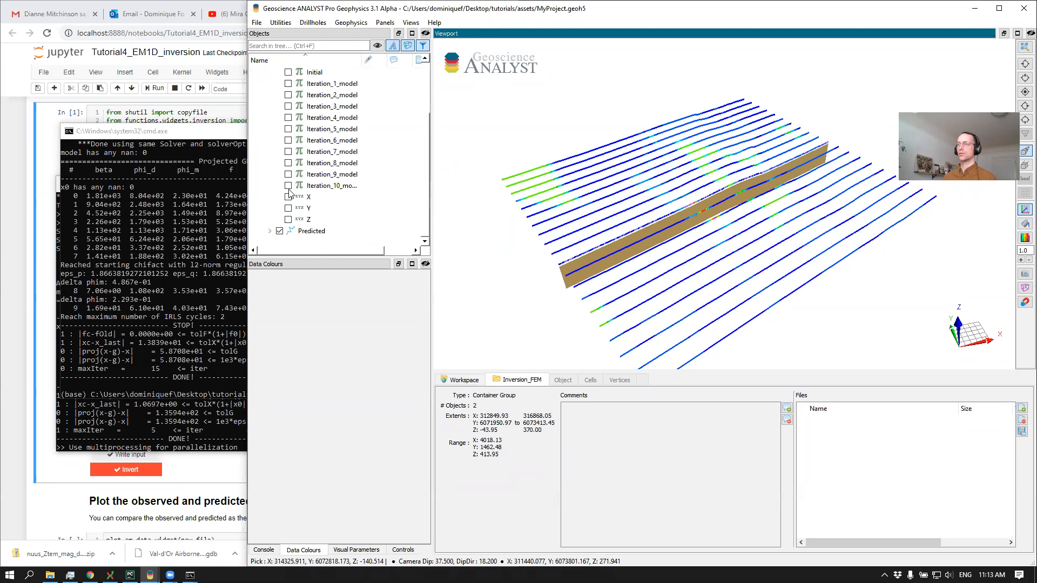
pyautogui.click(288, 185)
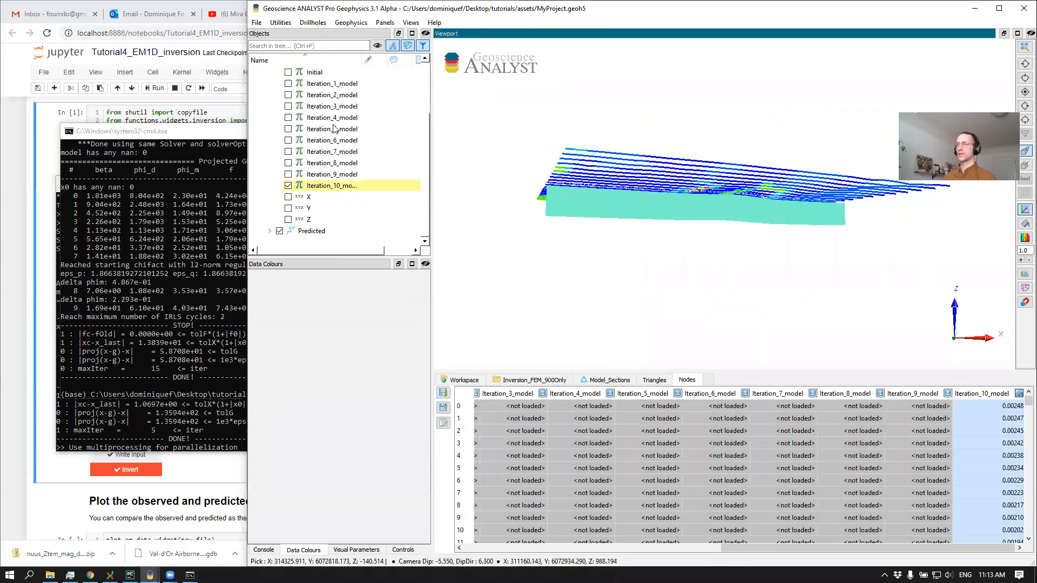
# Hide the Inversion_FEM group, inspect the 900 Hz-only section and select its Iteration_10_model data for a look at the colour settings
pyautogui.scroll(2, 304, 80)
pyautogui.click(272, 95)
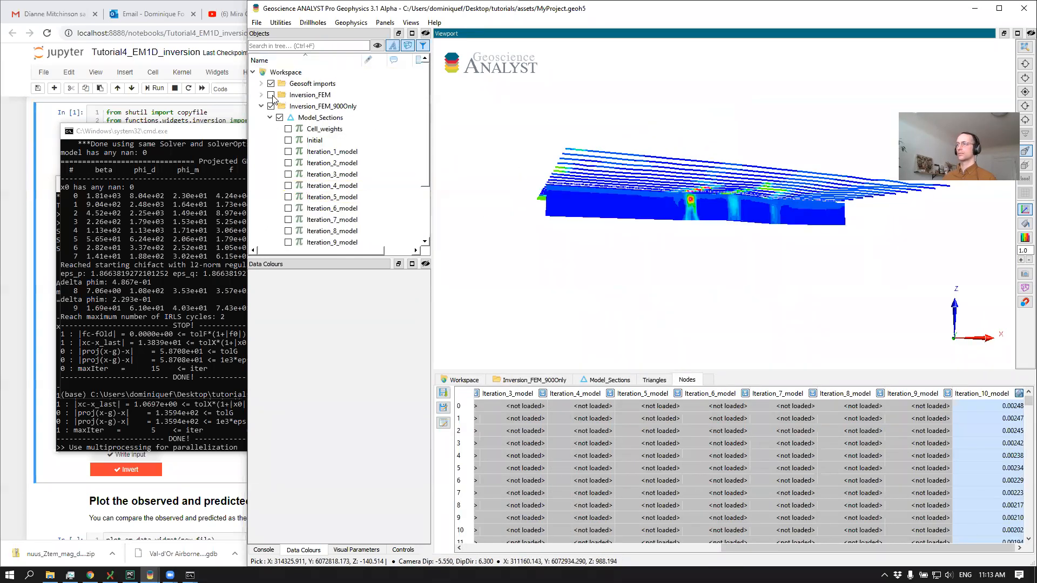
pyautogui.scroll(3, 543, 193)
pyautogui.moveTo(597, 178); pyautogui.dragTo(594, 189)
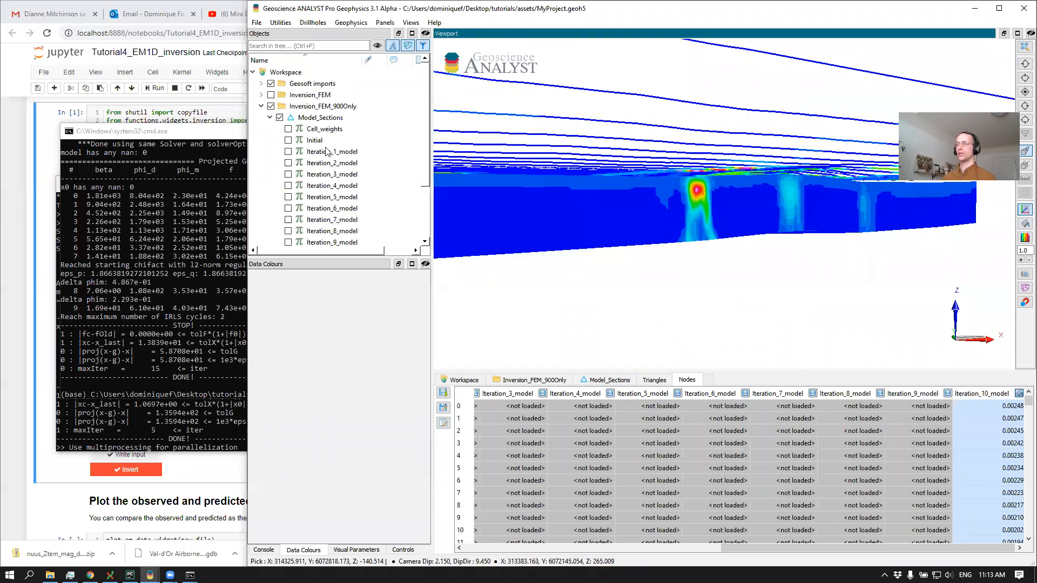
pyautogui.scroll(-2, 319, 199)
pyautogui.click(318, 189)
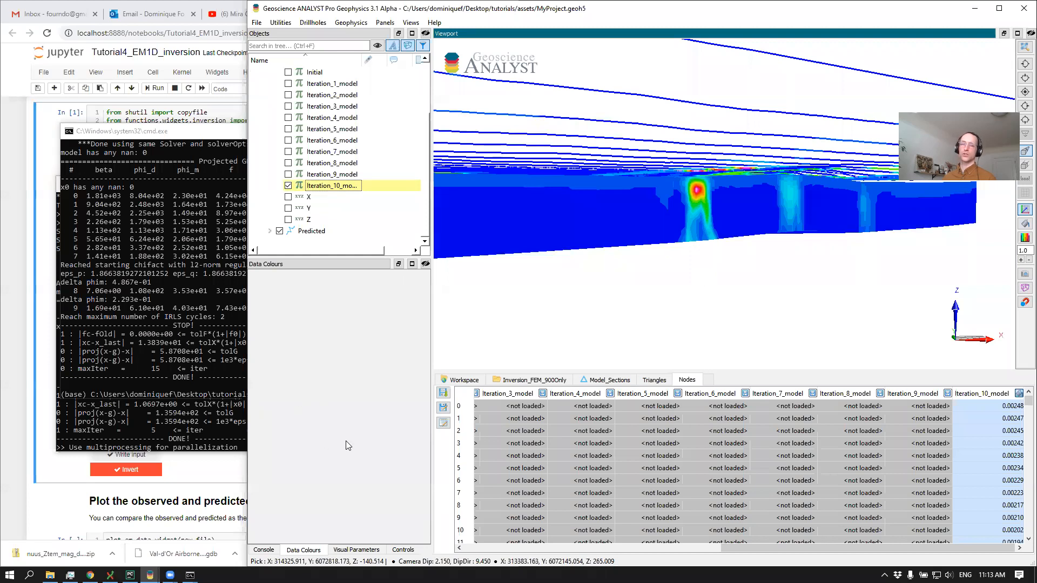
pyautogui.click(307, 550)
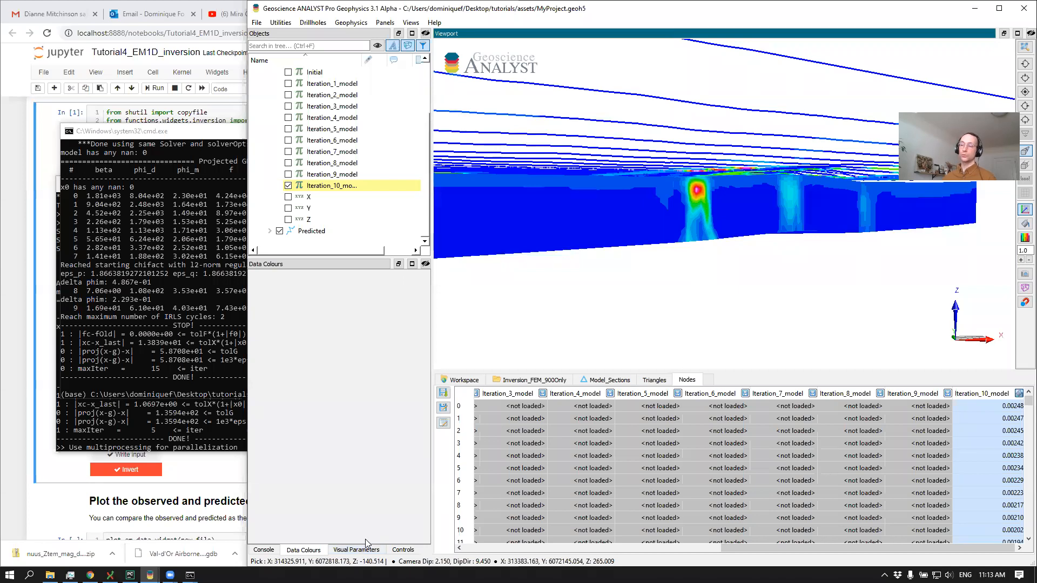
# Check the DIGHEM line 10 data profiles in the Jupyter notebook against the 900 Hz-only model section in Geoscience ANALYST
pyautogui.click(5, 452)
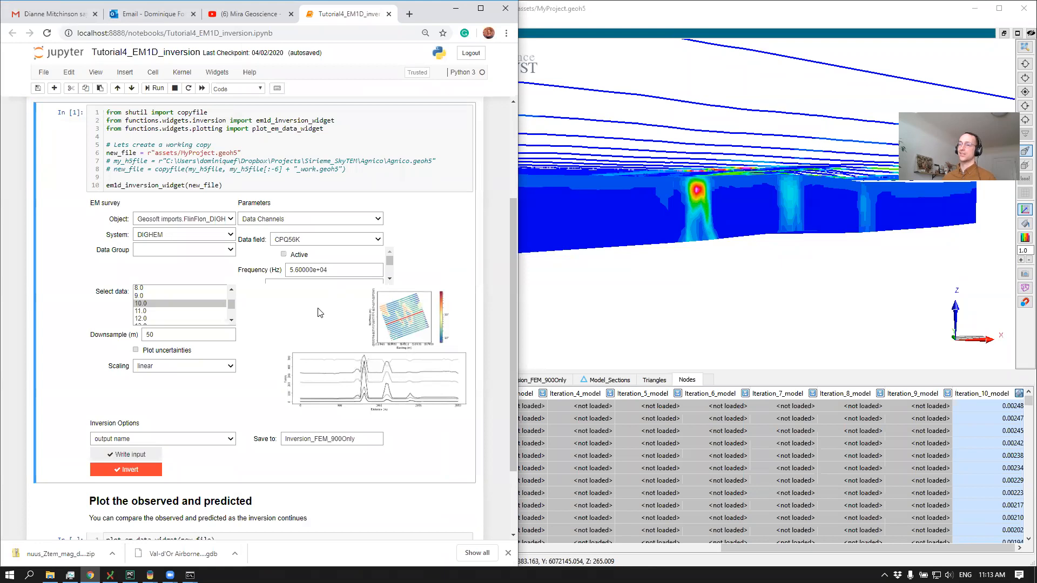
pyautogui.moveTo(389, 261)
pyautogui.mouseDown()
pyautogui.moveTo(390, 270)
pyautogui.moveTo(389, 259)
pyautogui.mouseUp()
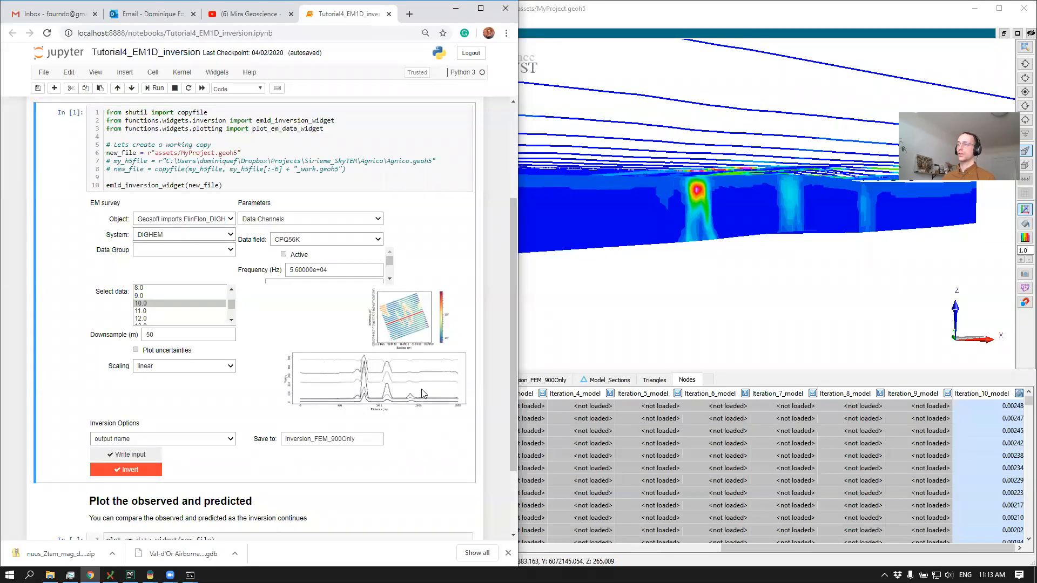
pyautogui.moveTo(704, 252); pyautogui.dragTo(438, 282)
pyautogui.scroll(2, 259, 161)
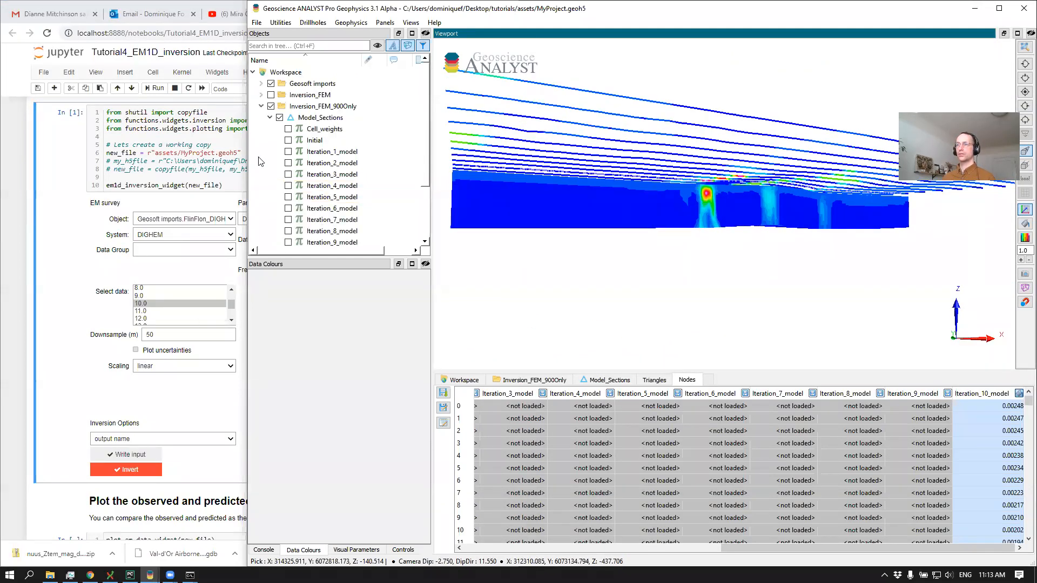
# Rename Iteration_11_model under the Inversion_FEM group's Model_Sections as My_besat_FEMModel and save the project
pyautogui.click(262, 94)
pyautogui.click(270, 107)
pyautogui.scroll(-3, 351, 187)
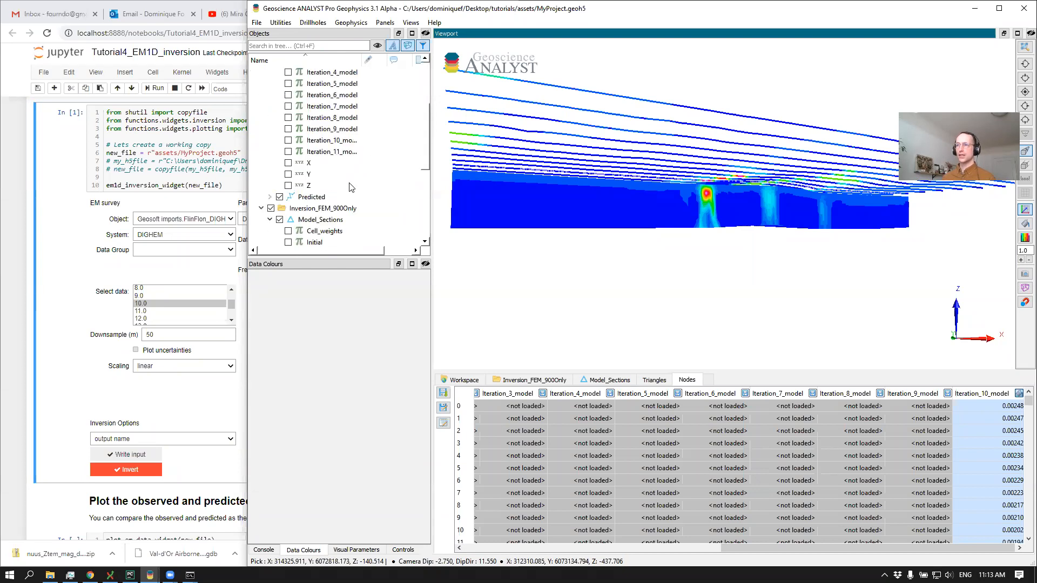
pyautogui.rightClick(337, 153)
pyautogui.click(410, 172)
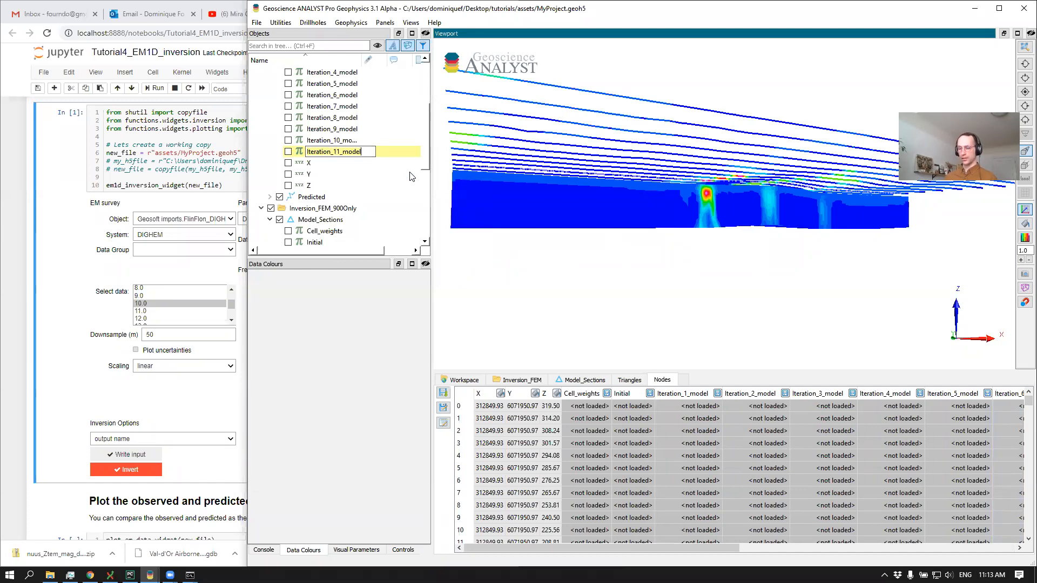
pyautogui.write('My')
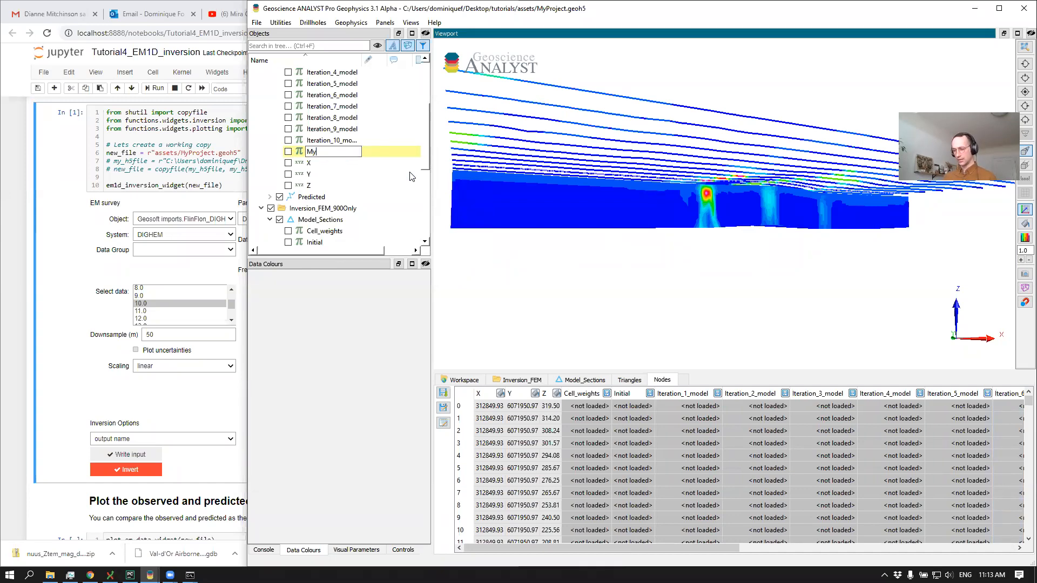
pyautogui.write('_besat_FEMModel')
pyautogui.press('Return')
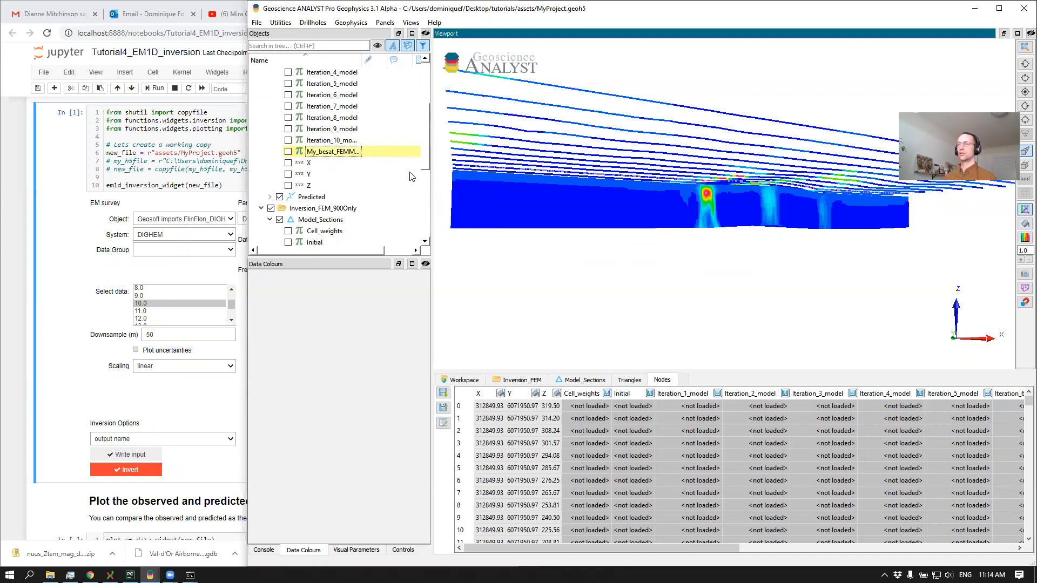
pyautogui.moveTo(494, 226); pyautogui.dragTo(579, 193)
pyautogui.hotkey('ctrl', 's')
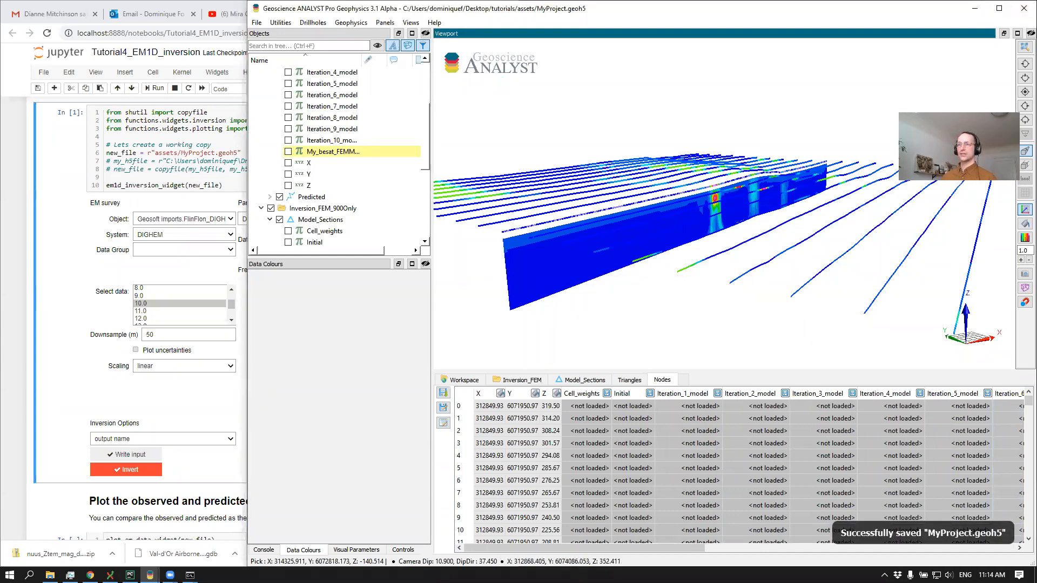
# Switch to the Jupyter notebook, rerun the survey definition cell and choose Geosoft imports.FlinFlon_VTEM_survey as the EM survey object
pyautogui.click(16, 236)
pyautogui.scroll(2, 309, 221)
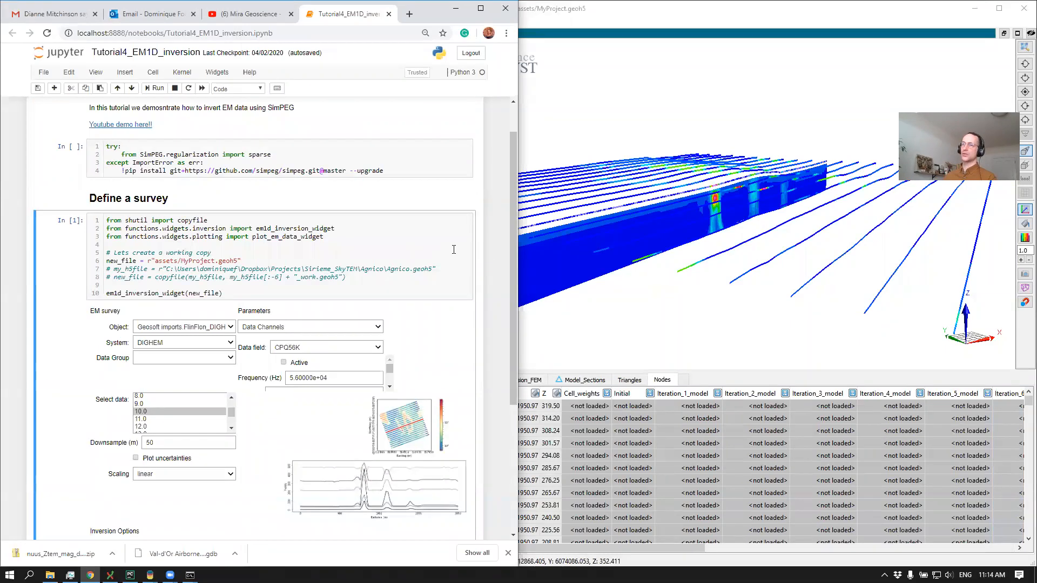
pyautogui.click(429, 254)
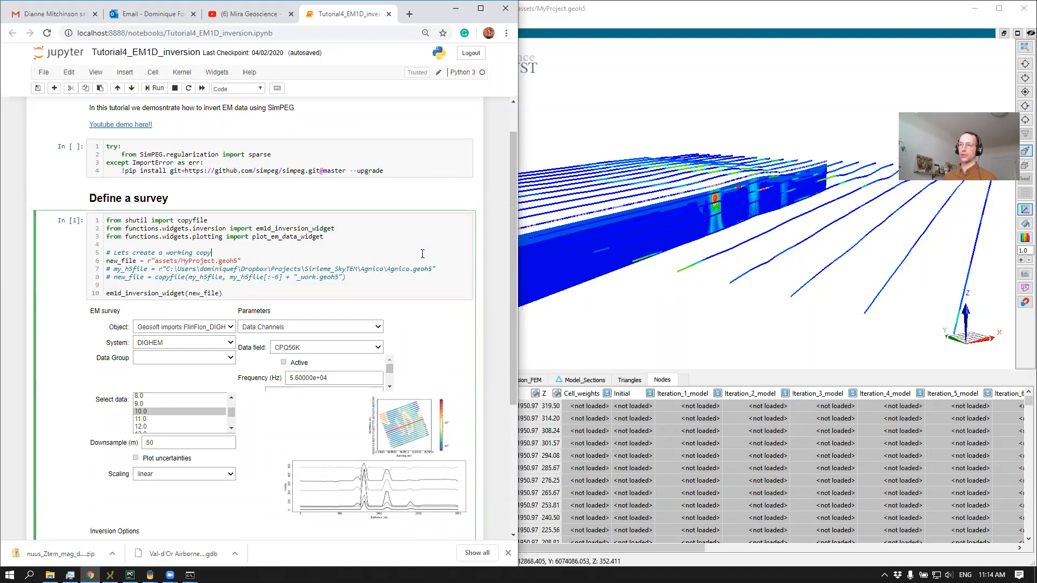
pyautogui.hotkey('shift', 'Return')
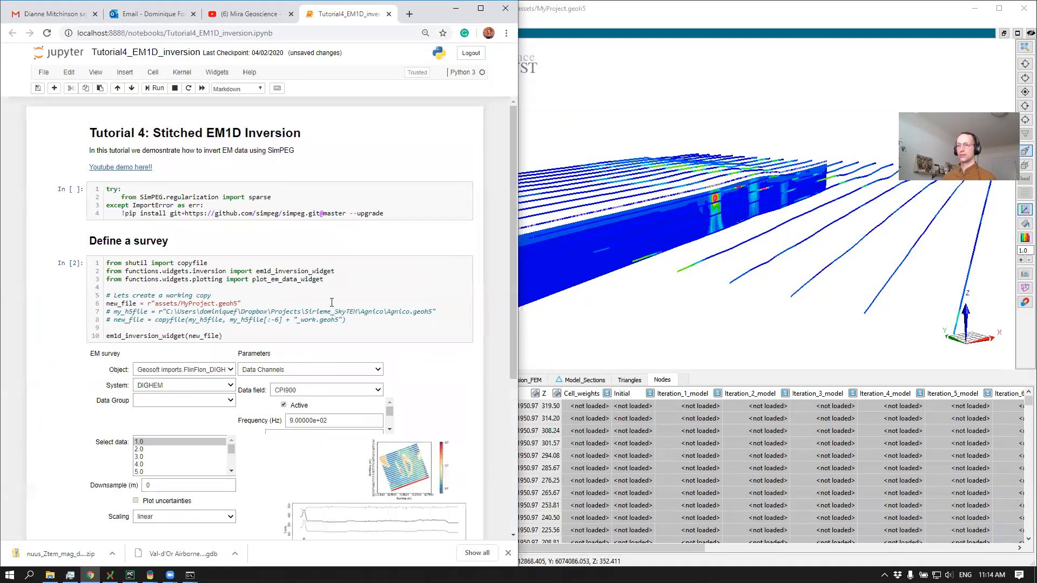
pyautogui.scroll(-2, 196, 281)
pyautogui.click(198, 264)
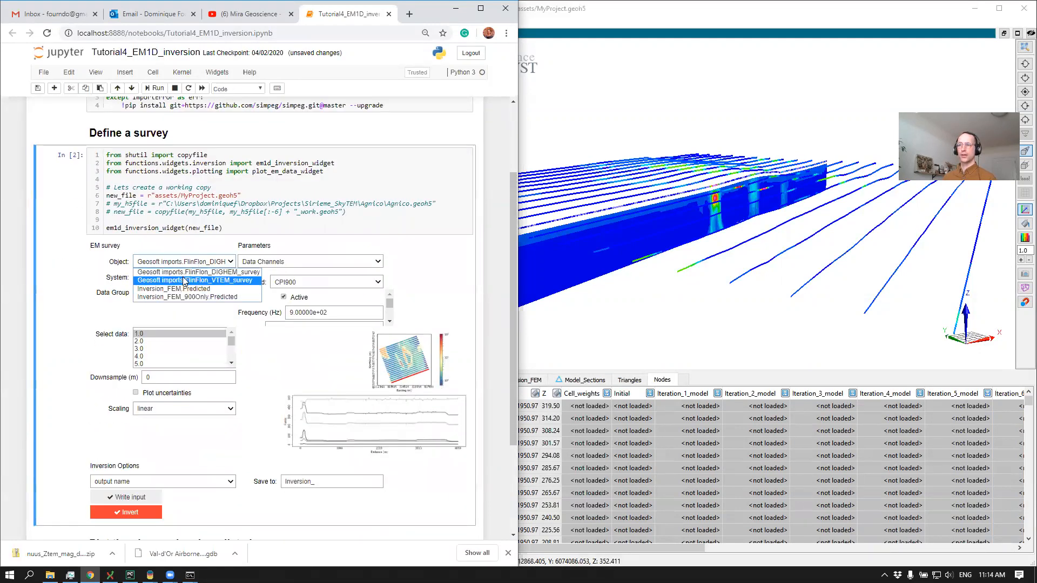
pyautogui.click(184, 282)
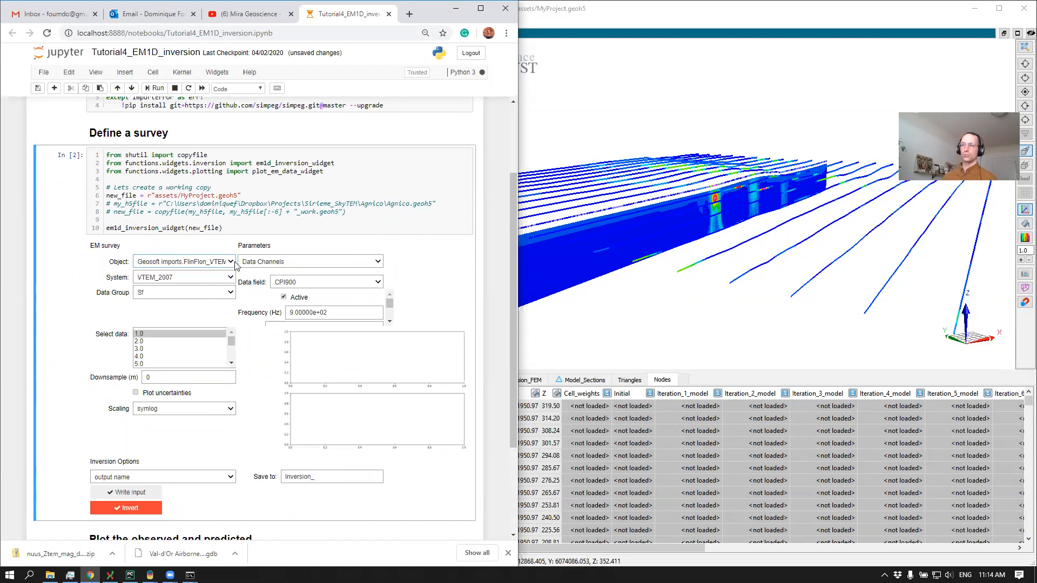
# Switch to Geoscience ANALYST and look through the Sf data channels of the FlinFlon VTEM survey under Geosoft imports
pyautogui.click(610, 270)
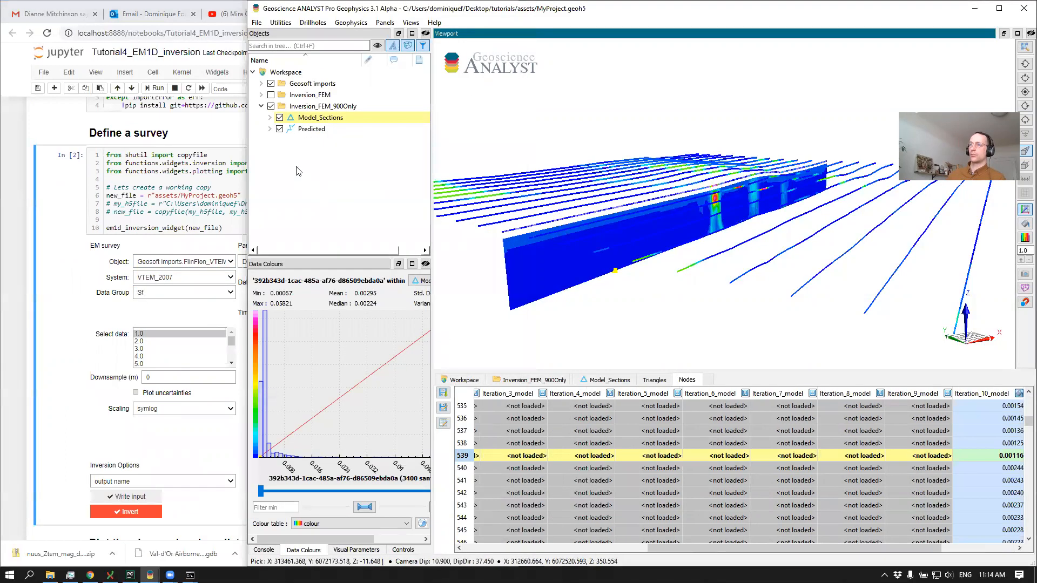
pyautogui.click(261, 107)
pyautogui.click(260, 84)
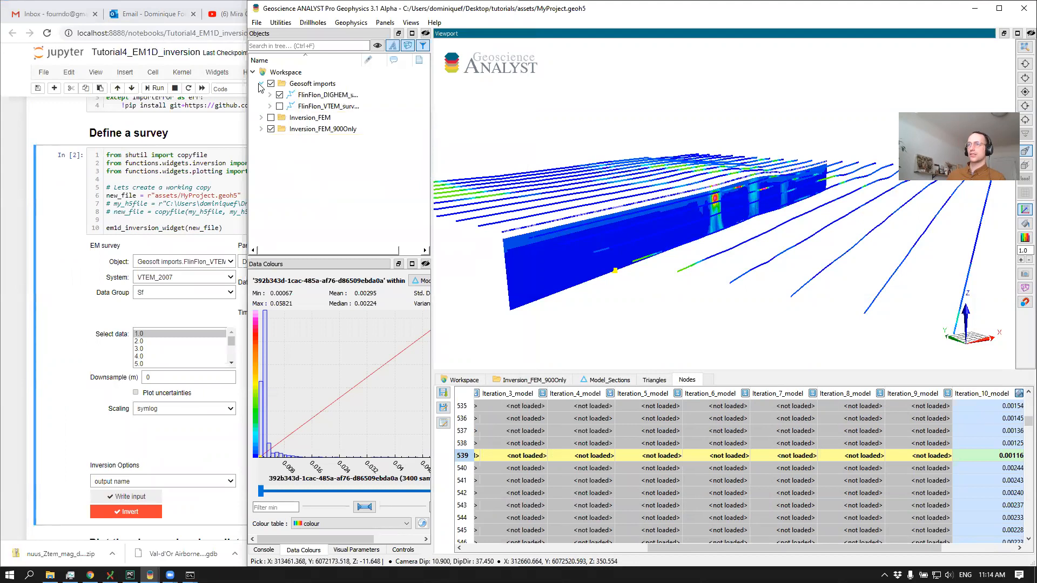
pyautogui.click(269, 107)
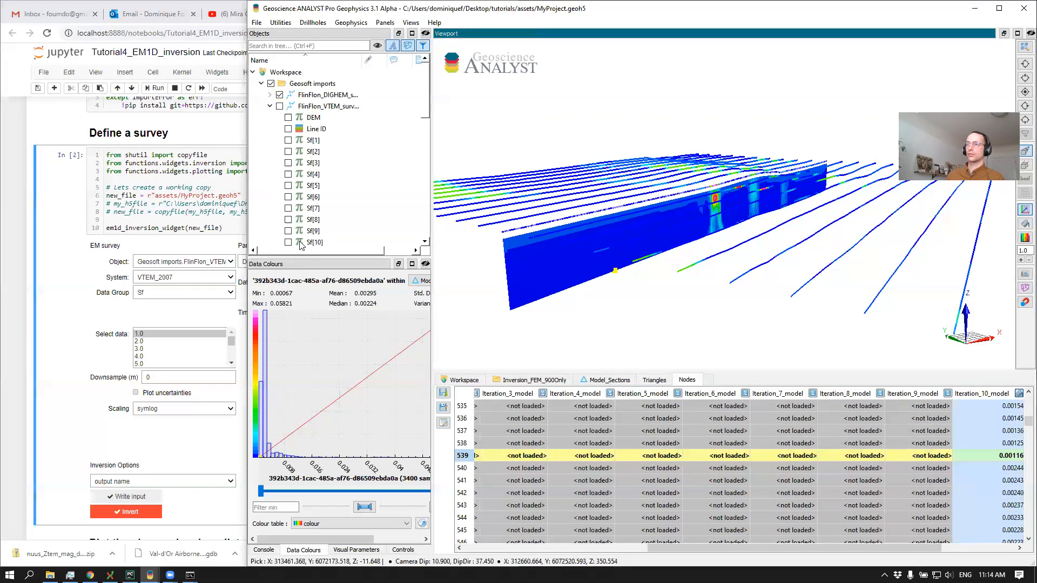
pyautogui.scroll(-3, 334, 201)
pyautogui.scroll(-3, 345, 222)
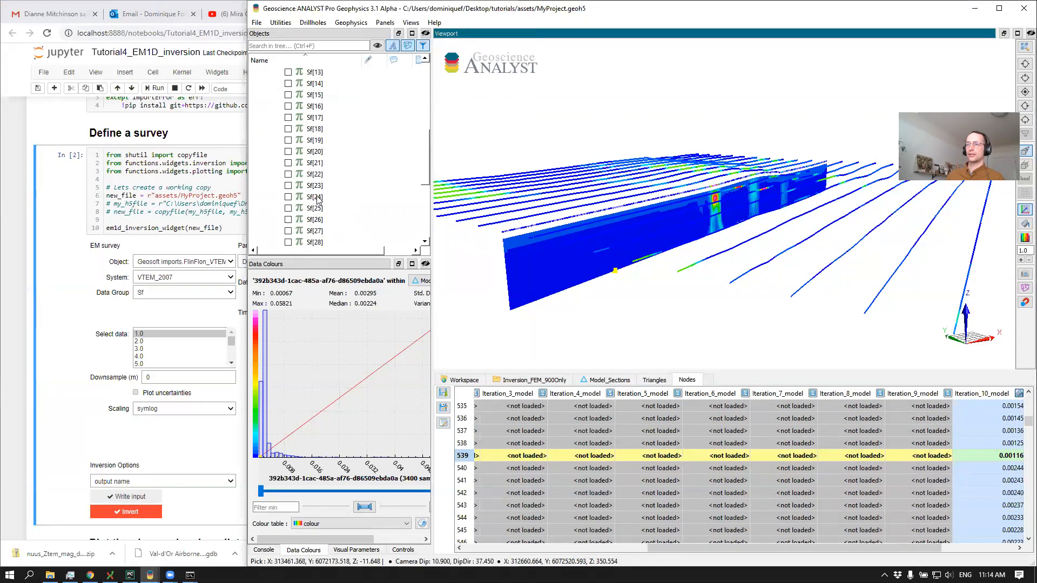
# Back in the Jupyter notebook, check that the system is VTEM_2007, select line 10.0 and set the downsampling to 50 m
pyautogui.click(17, 310)
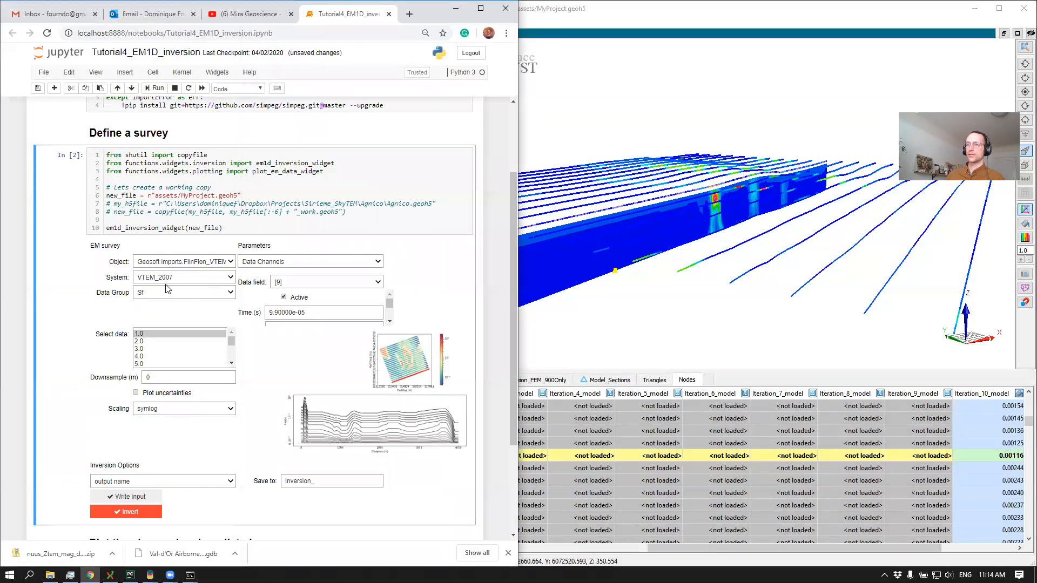
pyautogui.click(204, 279)
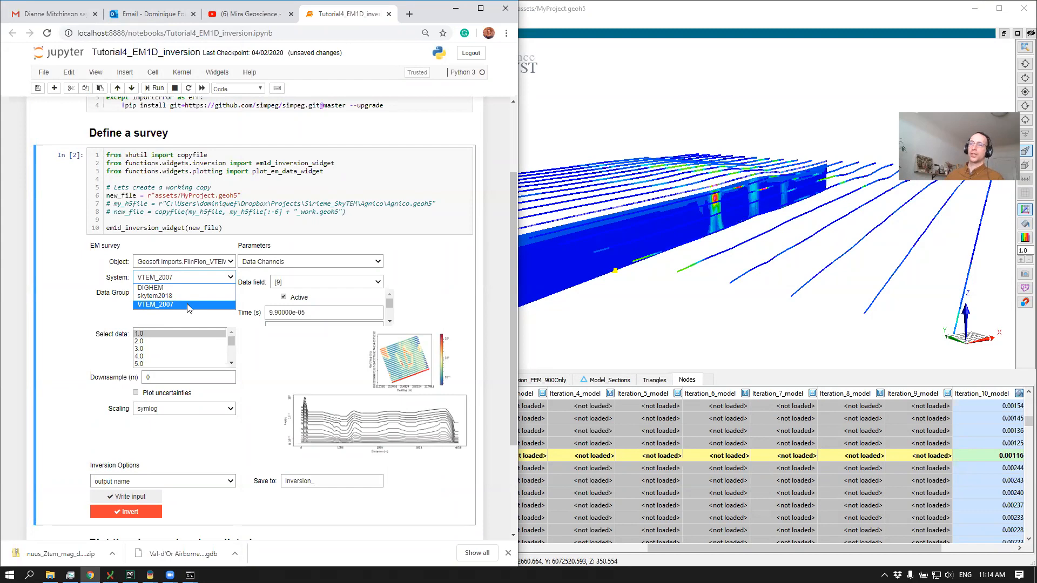
pyautogui.click(430, 281)
pyautogui.scroll(-3, 178, 340)
pyautogui.click(178, 348)
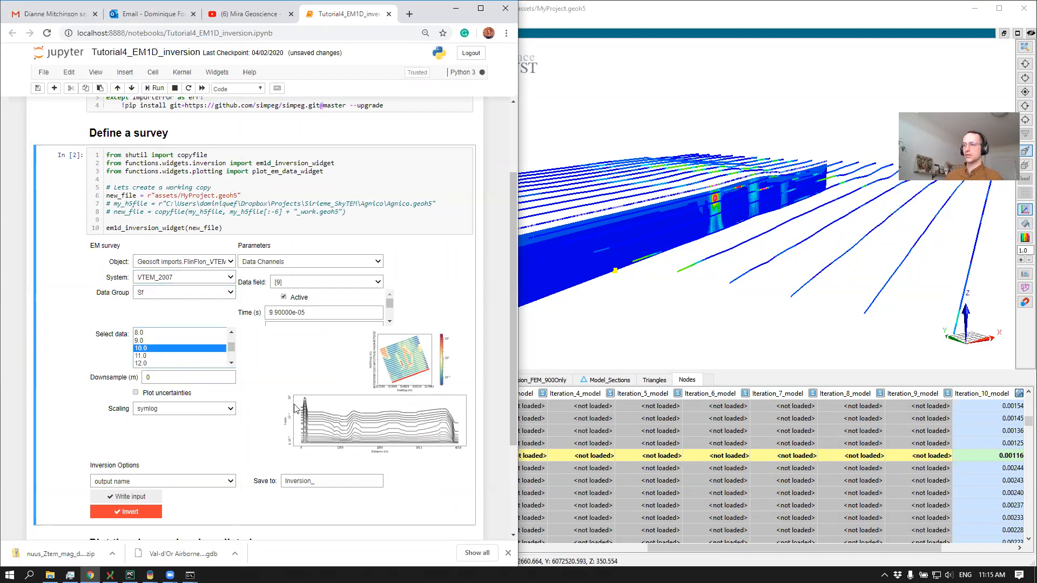
pyautogui.moveTo(160, 378); pyautogui.dragTo(115, 388)
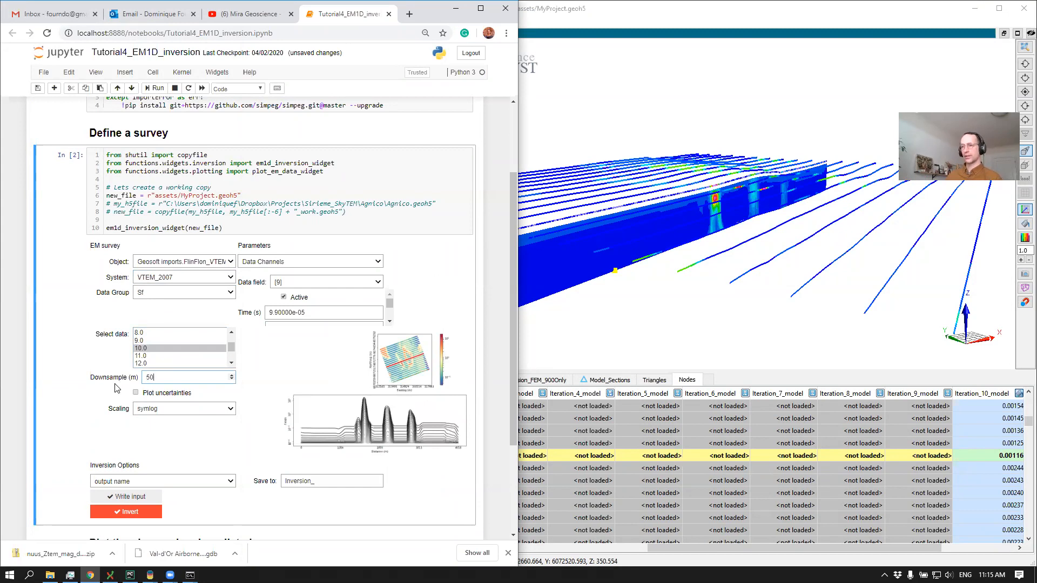
# In the inversion options, set the reference conductivity to a model and choose My_besat_FEMModel as the 3D model
pyautogui.scroll(-2, 498, 343)
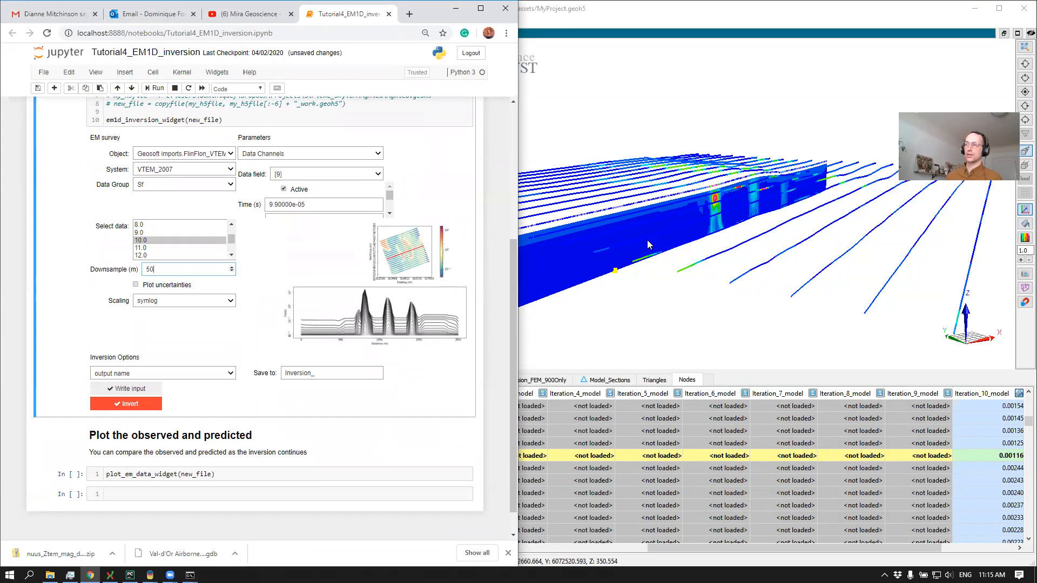
pyautogui.click(231, 375)
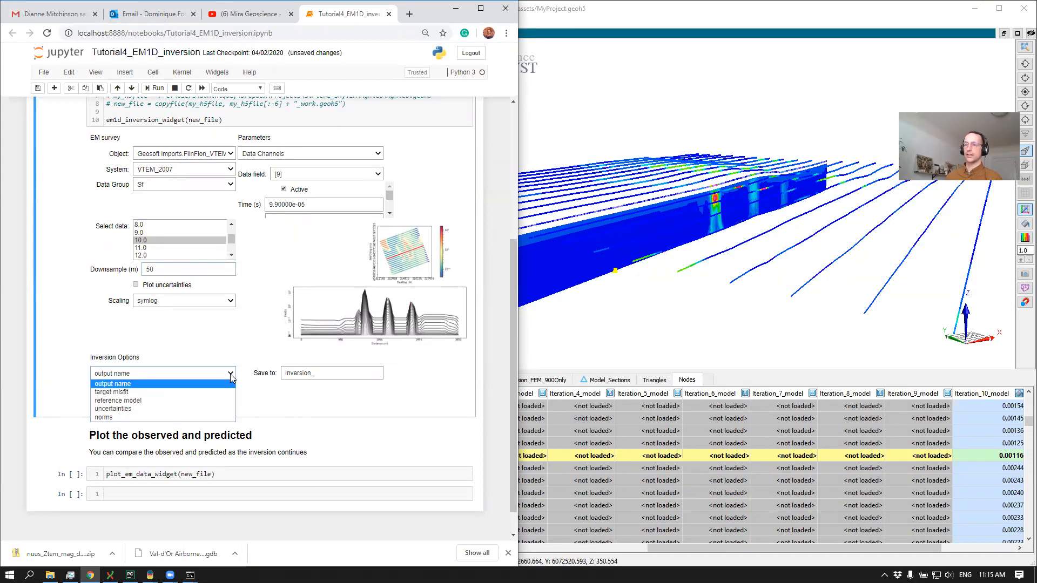
pyautogui.click(196, 396)
pyautogui.click(257, 396)
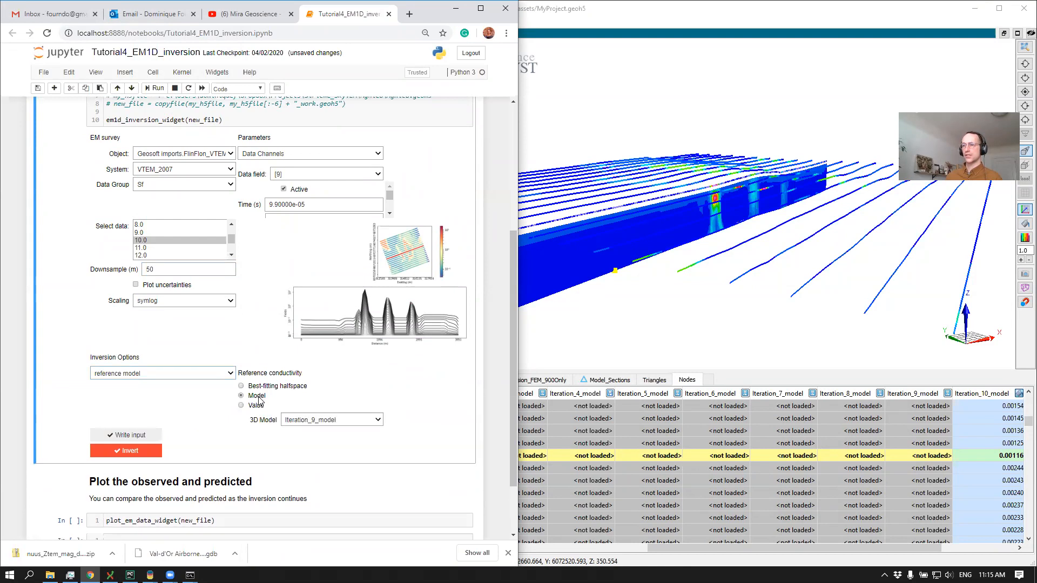
pyautogui.click(316, 420)
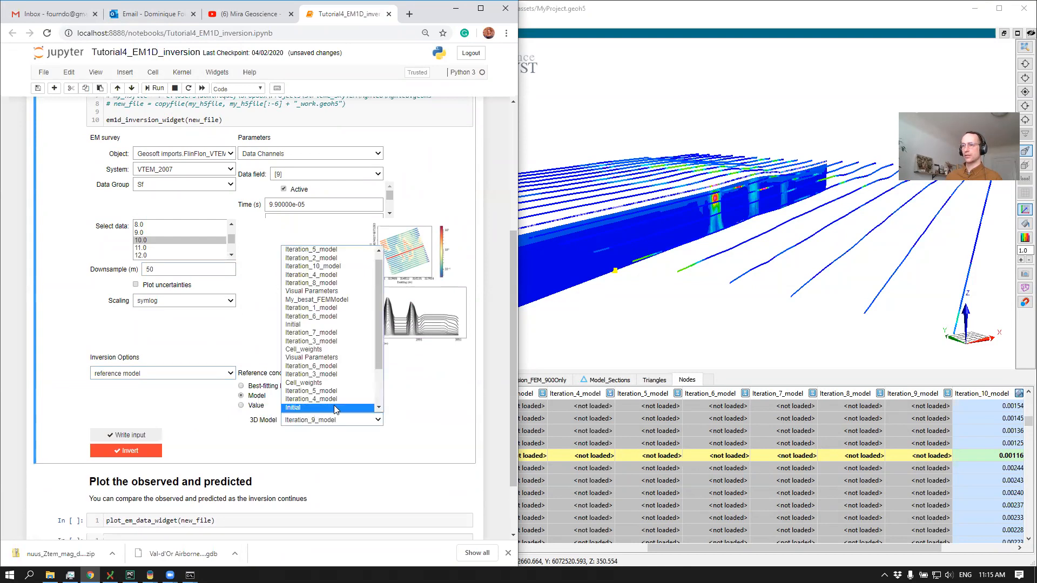
pyautogui.click(334, 300)
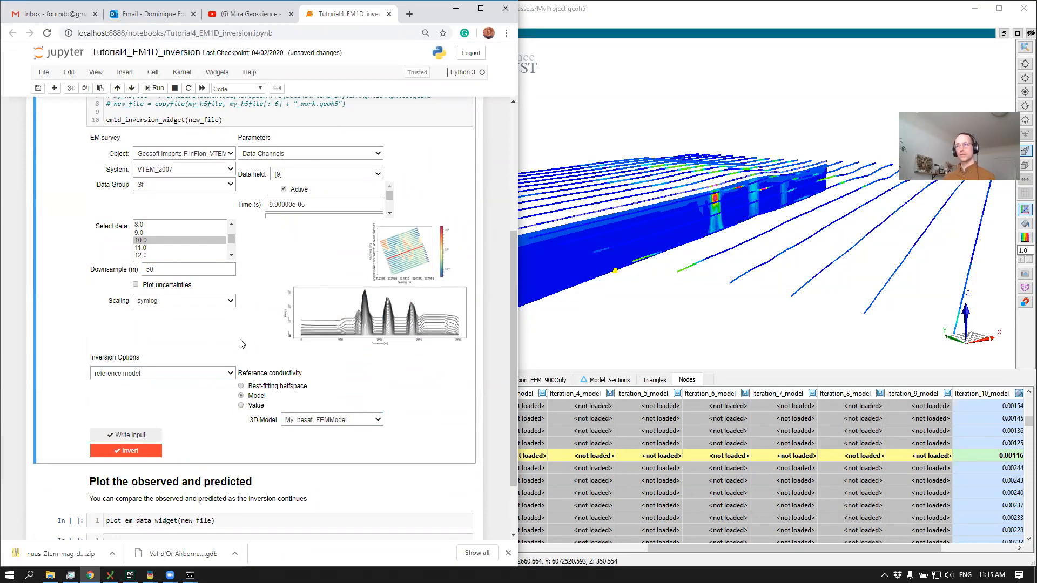
# Step through the VTEM data channels as far as data field [24] to check their time and active settings
pyautogui.click(378, 174)
pyautogui.click(344, 223)
pyautogui.press('Down')
pyautogui.press('Down')
pyautogui.press('Down')
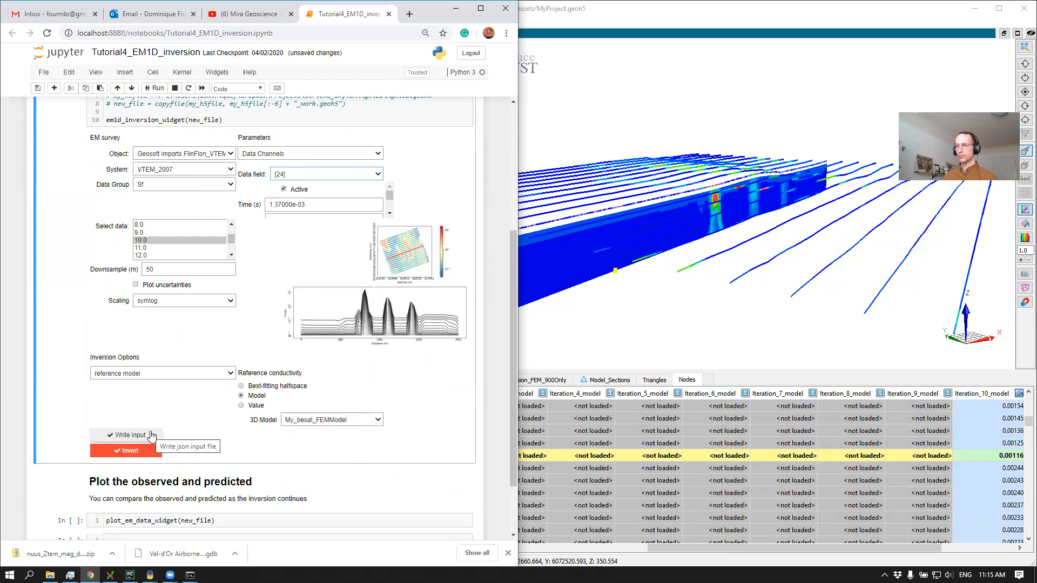
# Write the inversion input file and start the VTEM inversion, moving its console window aside
pyautogui.click(151, 435)
pyautogui.click(146, 451)
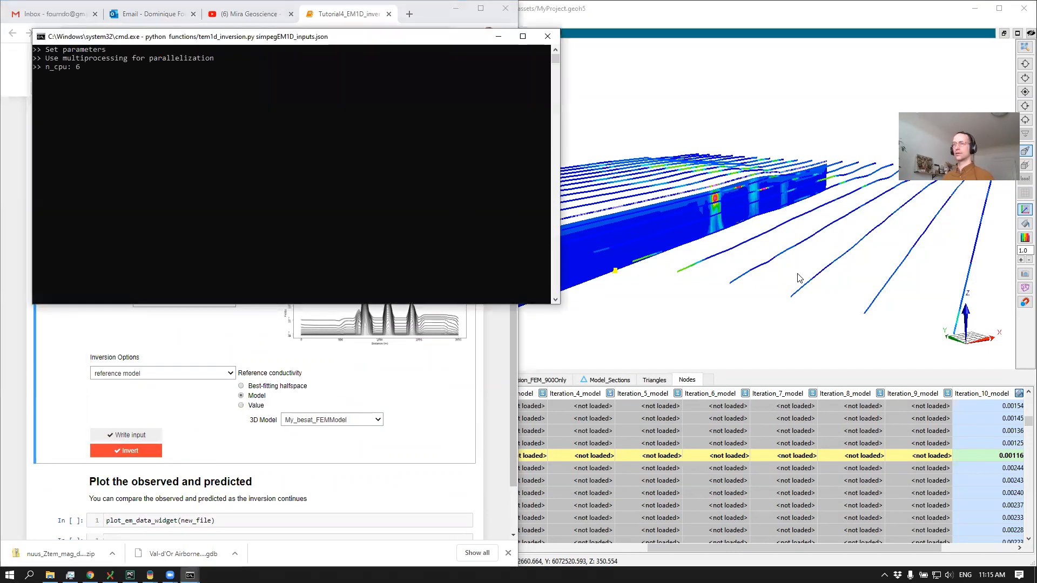
pyautogui.moveTo(357, 42); pyautogui.dragTo(409, 73)
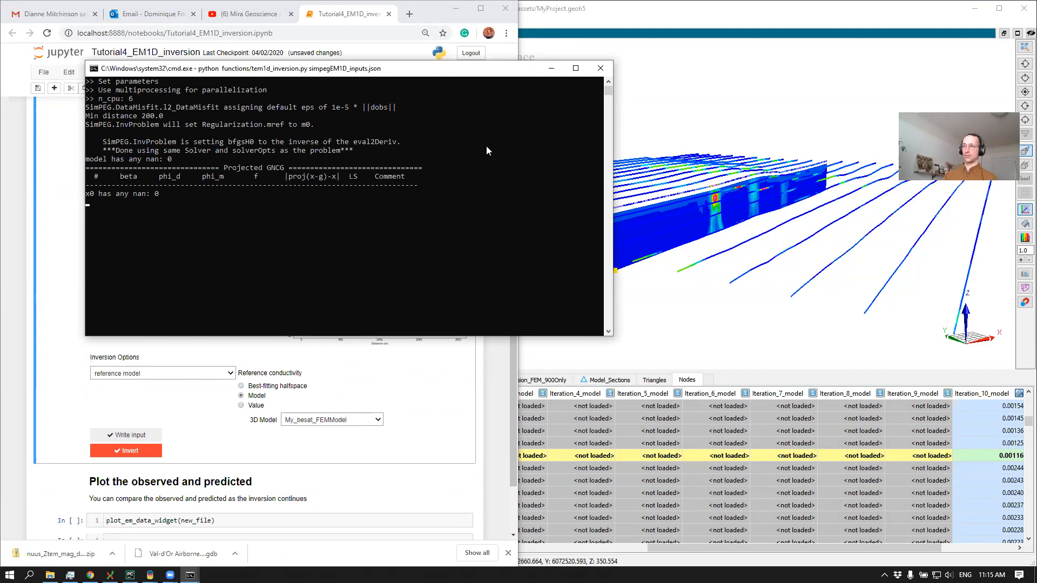
# Switch to Geoscience ANALYST, inspect the 900 Hz-only section among the survey lines and check the inversion's progress in the console
pyautogui.click(686, 117)
pyautogui.moveTo(575, 175); pyautogui.dragTo(557, 173)
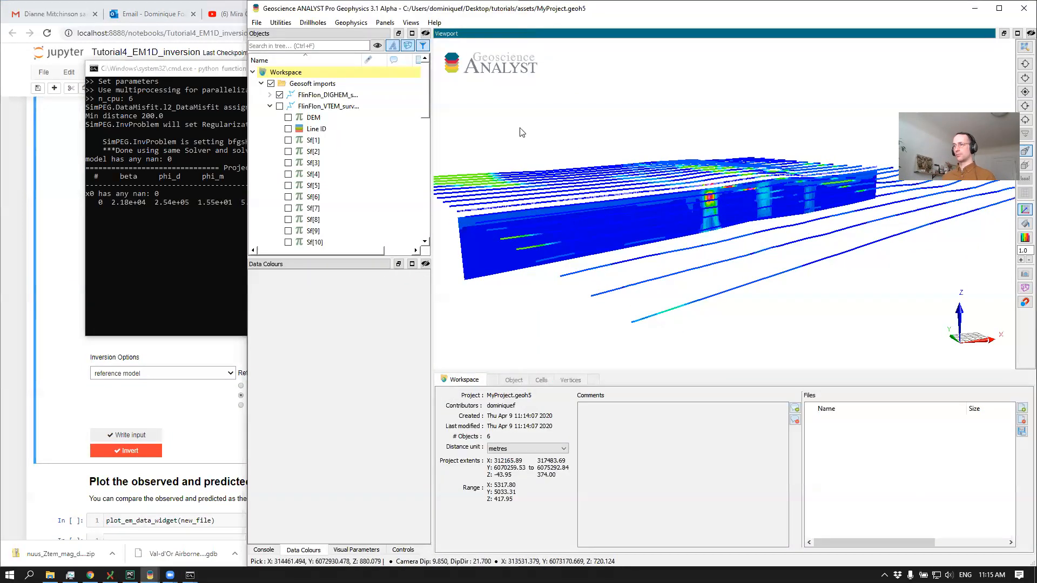
pyautogui.moveTo(514, 133)
pyautogui.mouseDown()
pyautogui.moveTo(506, 109)
pyautogui.moveTo(531, 142)
pyautogui.mouseUp()
pyautogui.hotkey('alt', 'Tab')
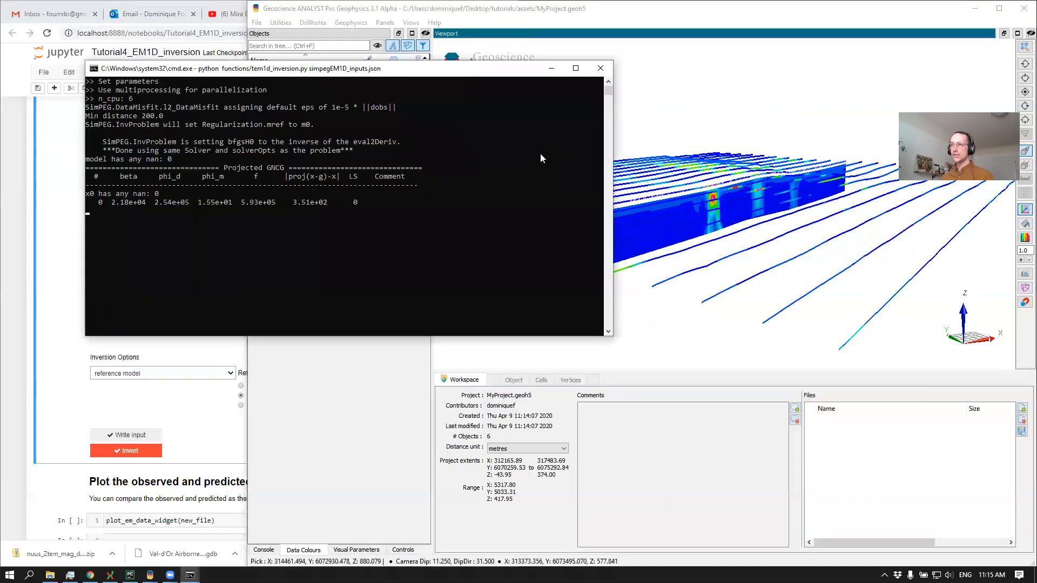
pyautogui.hotkey('alt', 'Tab')
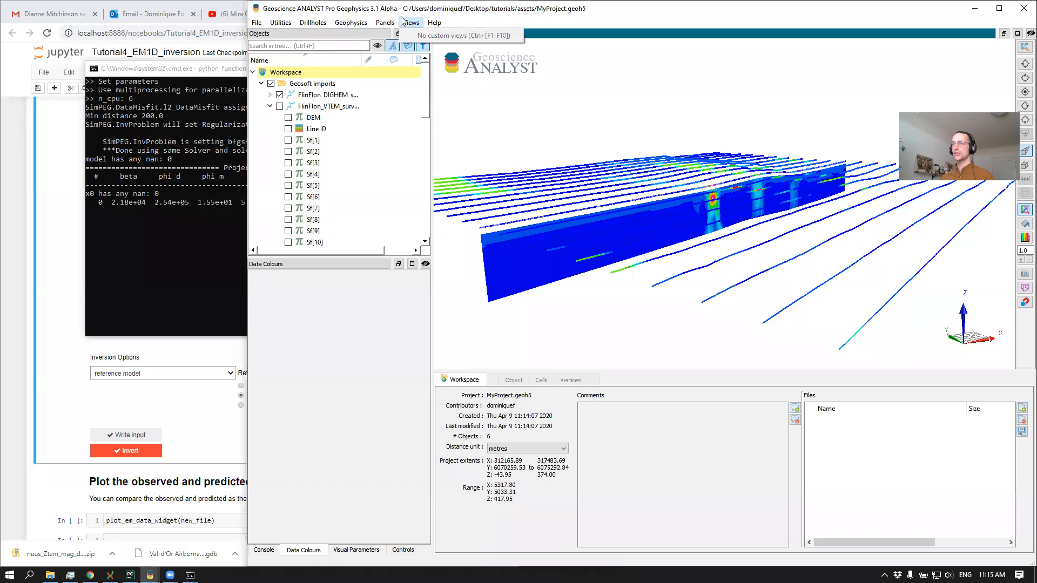
# Add a second viewport, dock it side by side with the first, maximize the window and balance the two viewport widths
pyautogui.click(389, 23)
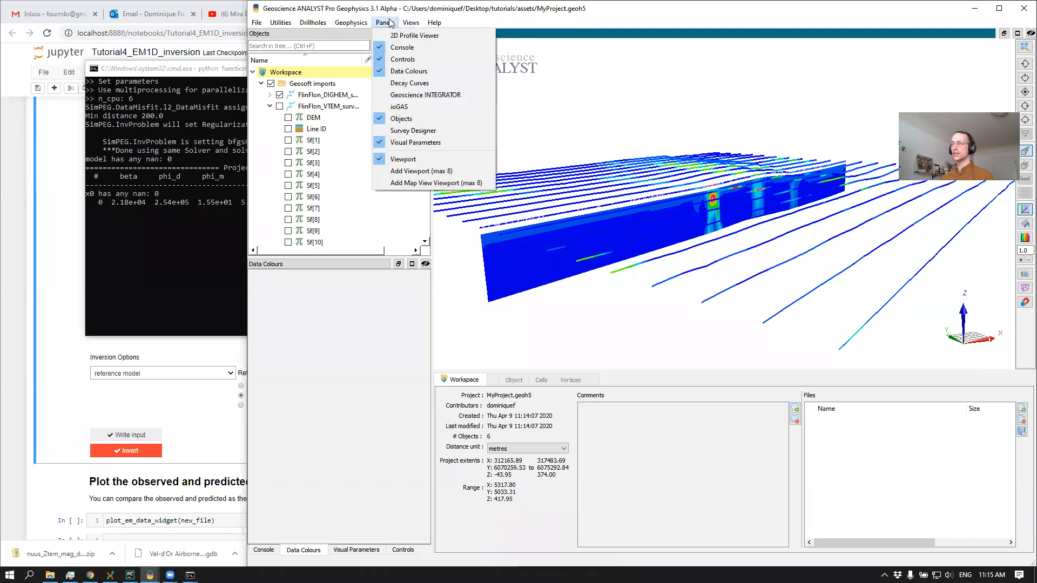
pyautogui.click(421, 171)
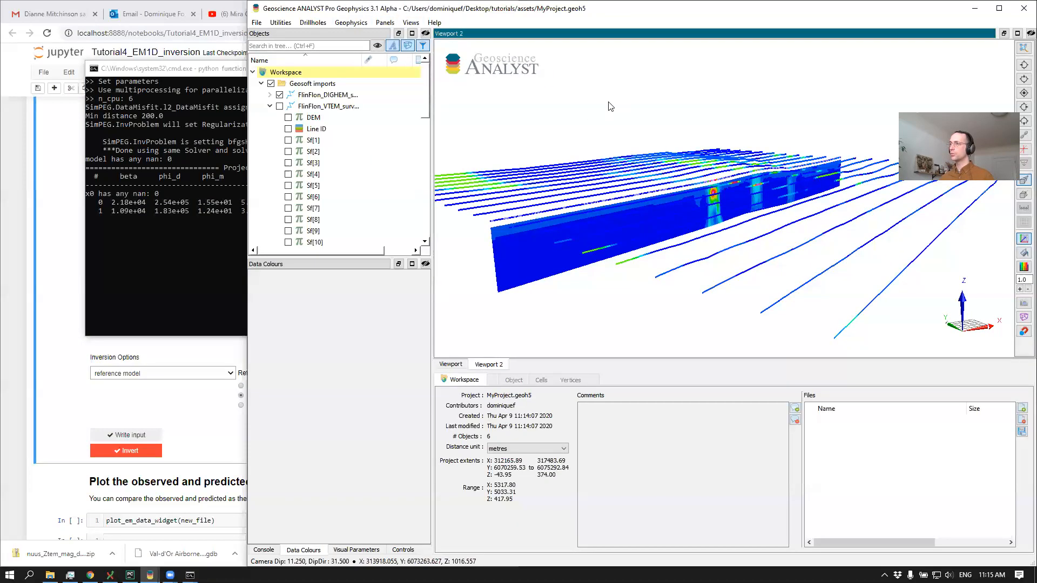
pyautogui.moveTo(591, 37); pyautogui.dragTo(786, 162)
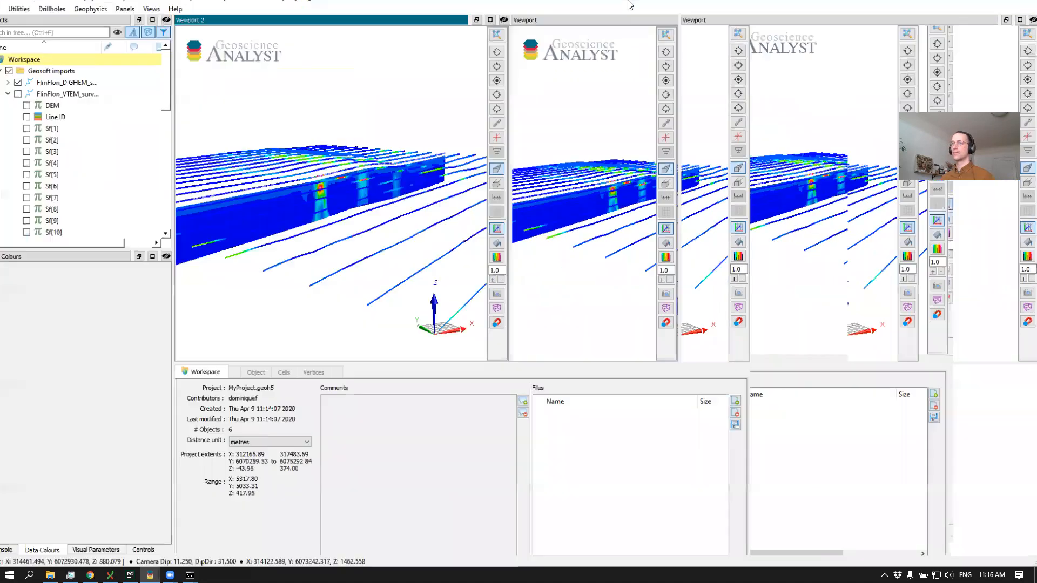
pyautogui.doubleClick(720, 7)
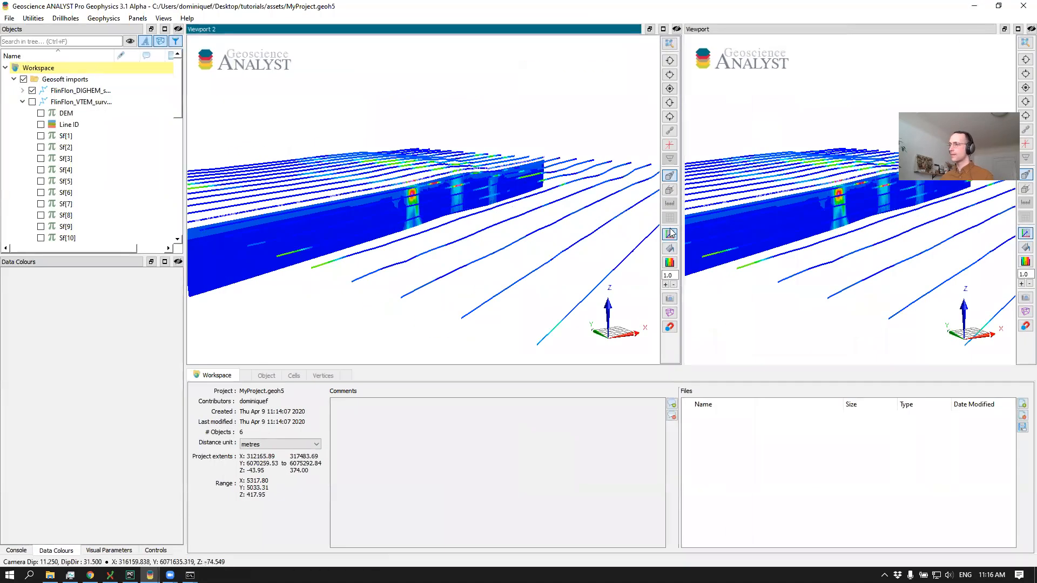
pyautogui.moveTo(683, 223); pyautogui.dragTo(607, 223)
# Hide the Geosoft imports group in Viewport 2 and collapse the VTEM survey's data list
pyautogui.click(24, 79)
pyautogui.scroll(-1, 25, 80)
pyautogui.scroll(1, 26, 81)
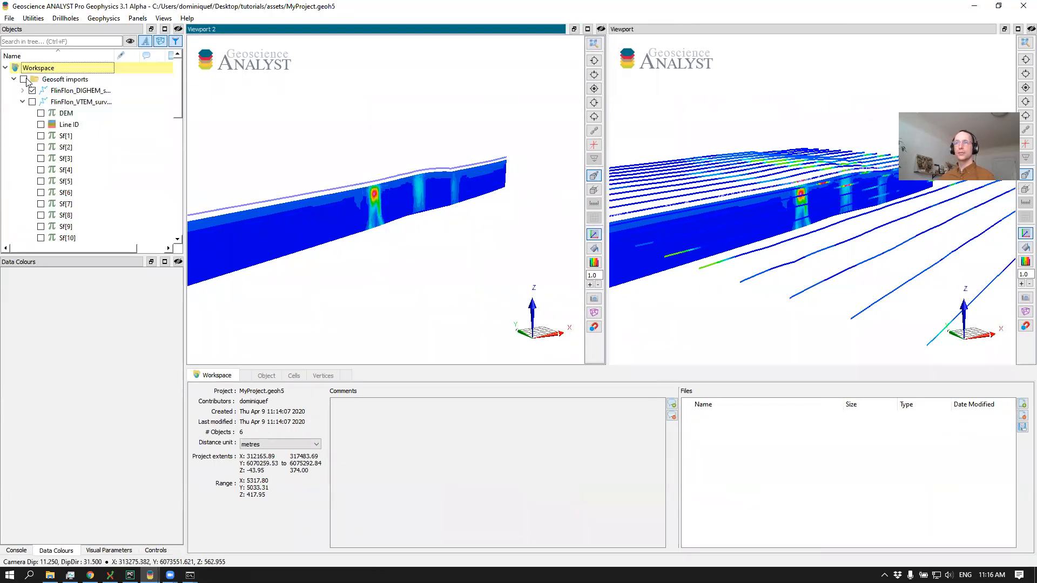
pyautogui.click(22, 102)
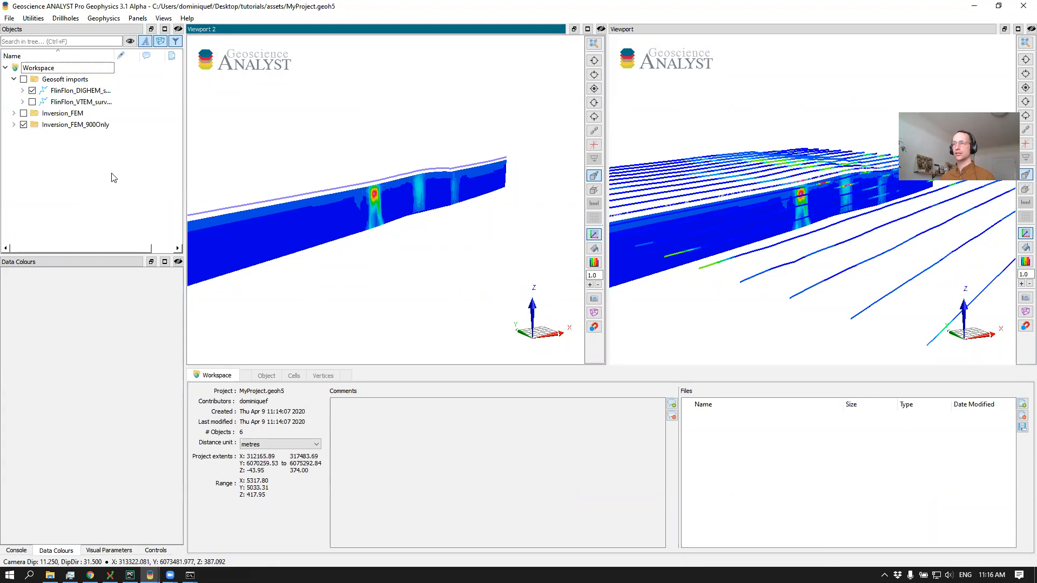
# Copy the Inversion_Line10 object from the FlinFlon.geoh5 project and paste it into MyProject.geoh5
pyautogui.hotkey('alt', 'Tab')
pyautogui.click(179, 254)
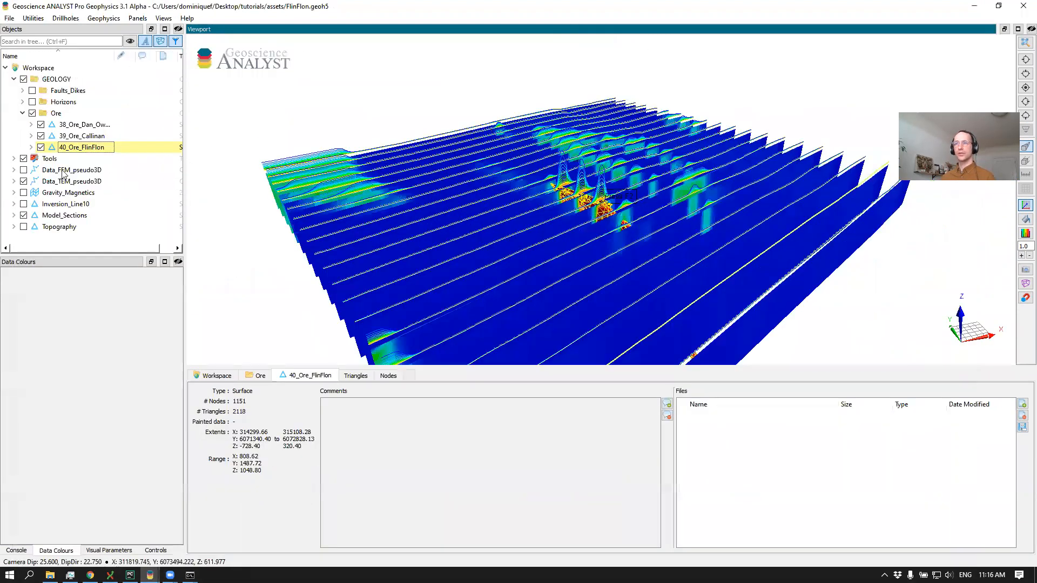
pyautogui.click(54, 204)
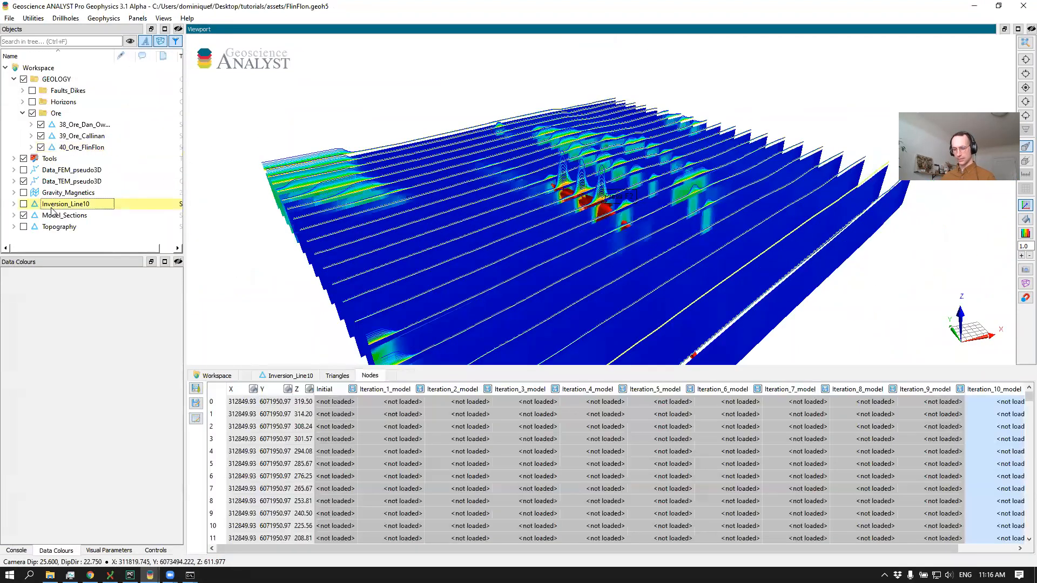
pyautogui.click(974, 6)
pyautogui.hotkey('ctrl', 'v')
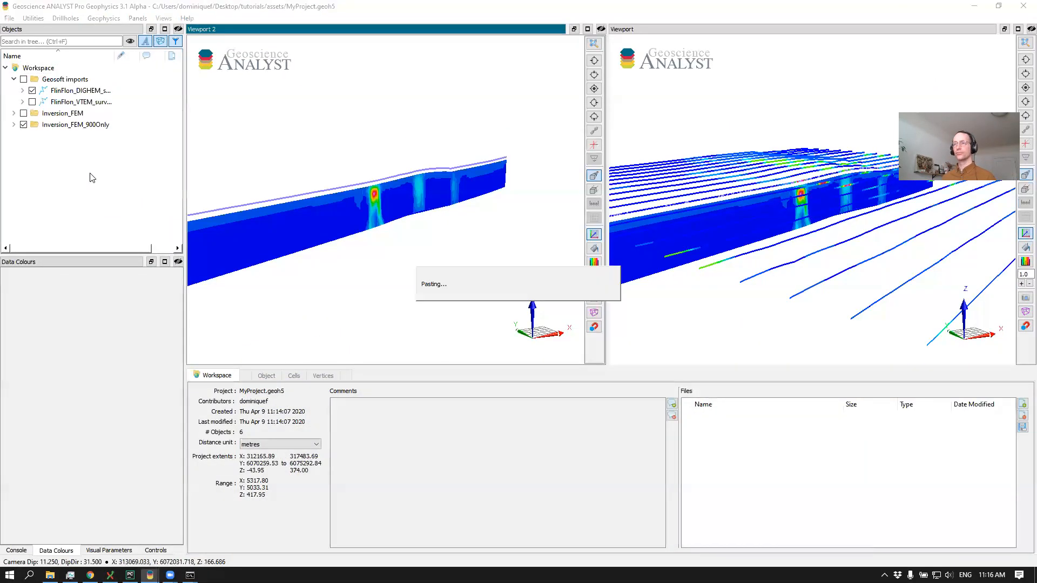
# In Viewport 2, hide Inversion_FEM_900Only and display Inversion_Line10 coloured by its Iteration_10_model data
pyautogui.click(23, 114)
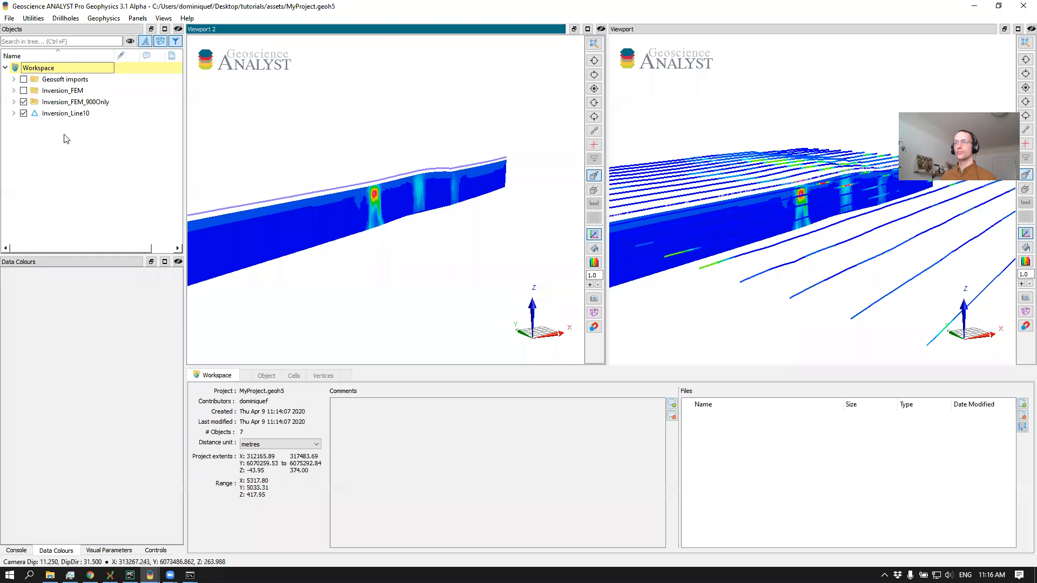
pyautogui.click(371, 204)
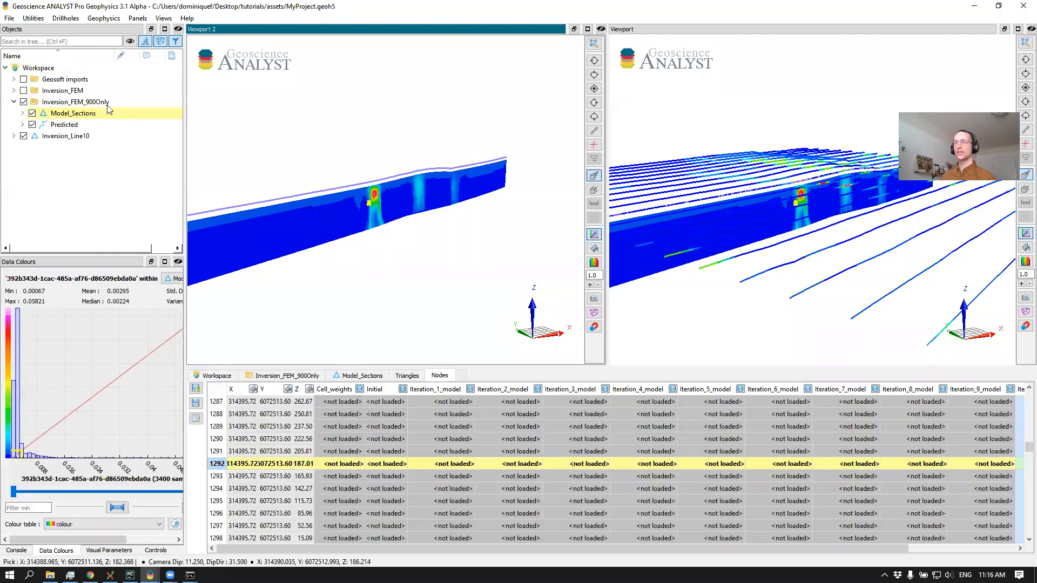
pyautogui.click(24, 103)
pyautogui.click(14, 137)
pyautogui.scroll(-2, 33, 191)
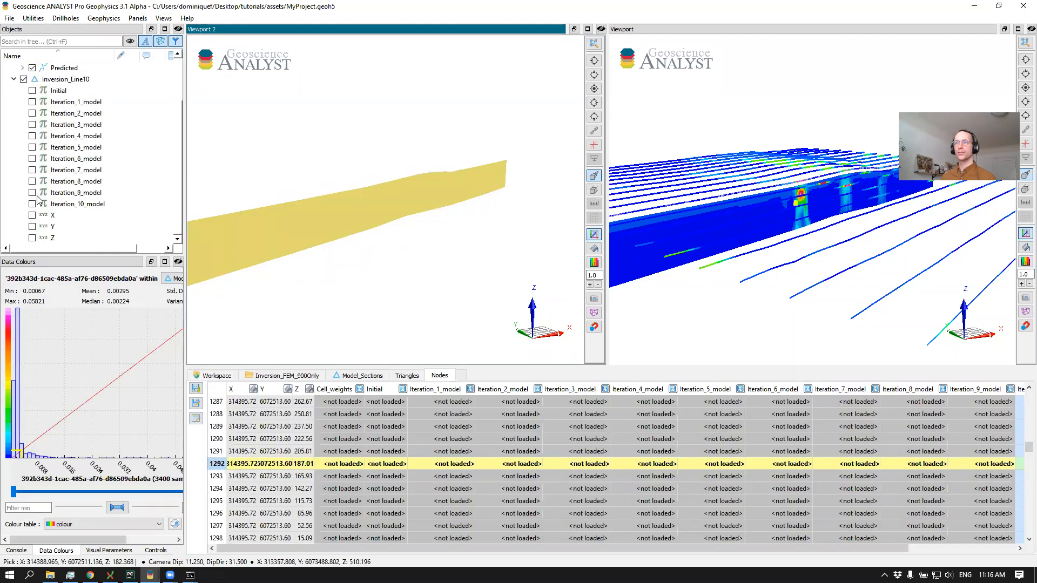
pyautogui.click(33, 204)
# Compare the Inversion_Line10 section in Viewport 2 with the 900 Hz-only section in the first viewport from a similar angle
pyautogui.moveTo(415, 218); pyautogui.dragTo(369, 207)
pyautogui.moveTo(379, 199); pyautogui.dragTo(451, 220, button='middle')
pyautogui.moveTo(816, 201)
pyautogui.mouseDown()
pyautogui.moveTo(757, 193)
pyautogui.moveTo(768, 172)
pyautogui.moveTo(746, 192)
pyautogui.moveTo(820, 191)
pyautogui.mouseUp()
pyautogui.scroll(6, 818, 187)
pyautogui.moveTo(735, 239); pyautogui.dragTo(872, 229, button='middle')
pyautogui.scroll(-2, 872, 230)
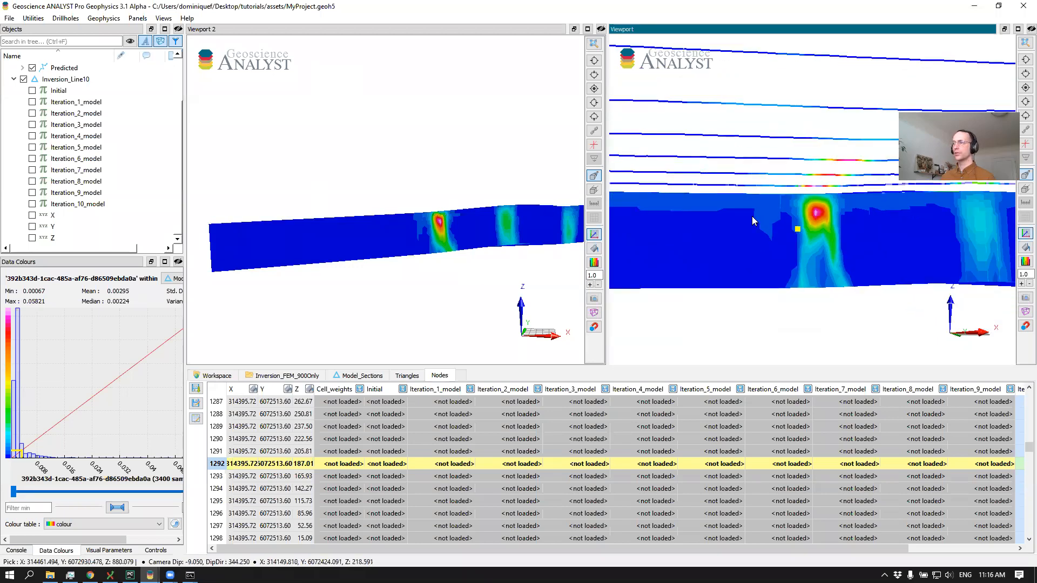
# In the first viewport, hide Inversion_FEM_900Only and Inversion_Line10 and display the Inversion_FEM group
pyautogui.scroll(2, 22, 120)
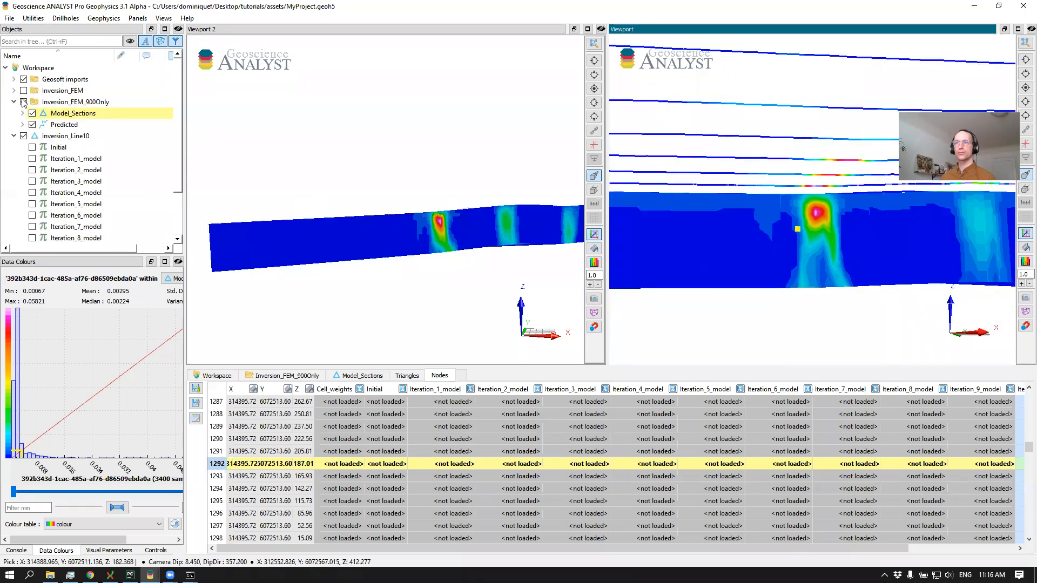
pyautogui.click(23, 102)
pyautogui.click(14, 91)
pyautogui.click(22, 102)
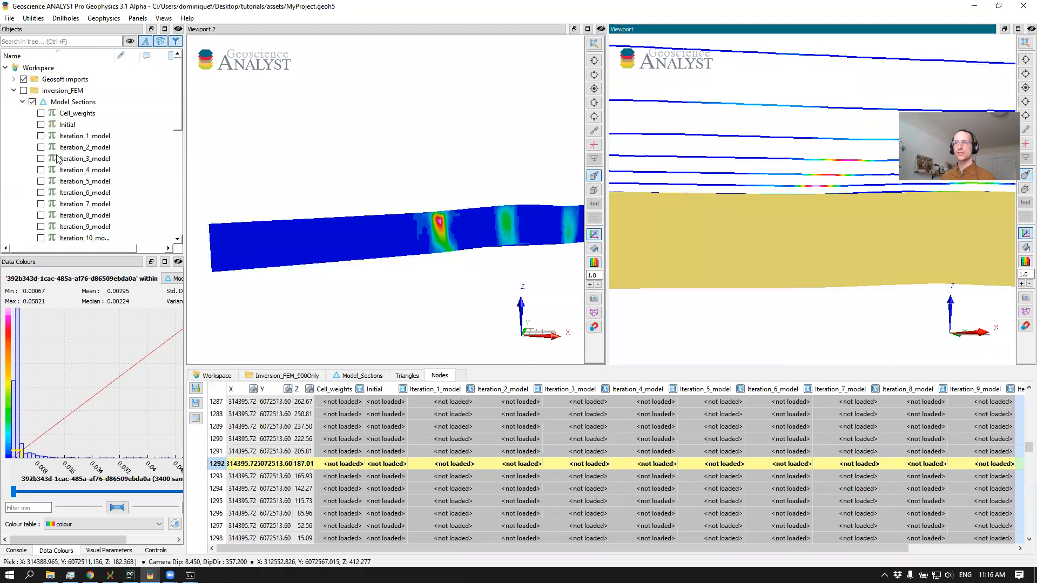
pyautogui.scroll(-4, 51, 157)
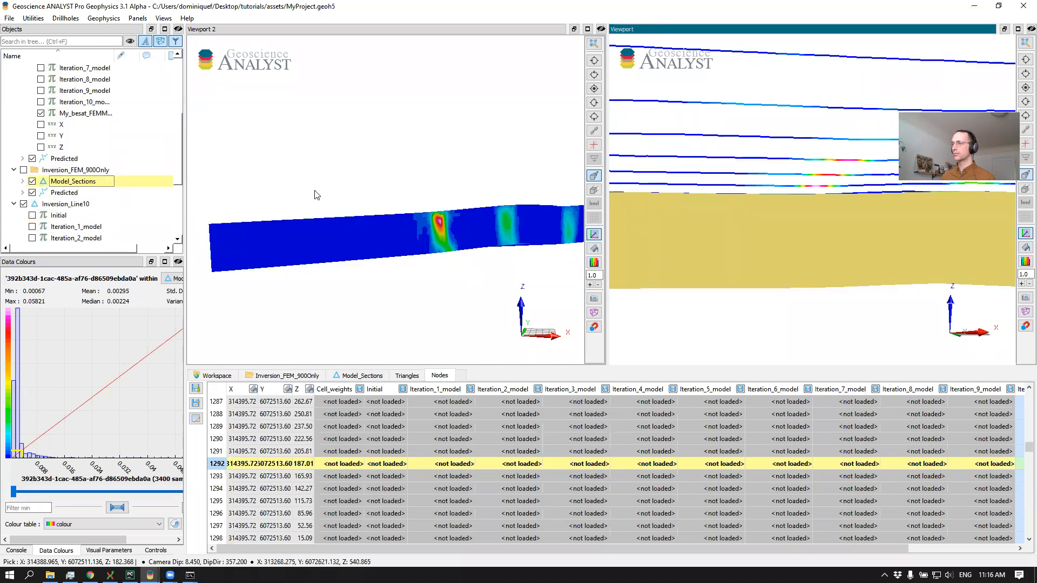
pyautogui.scroll(4, 42, 110)
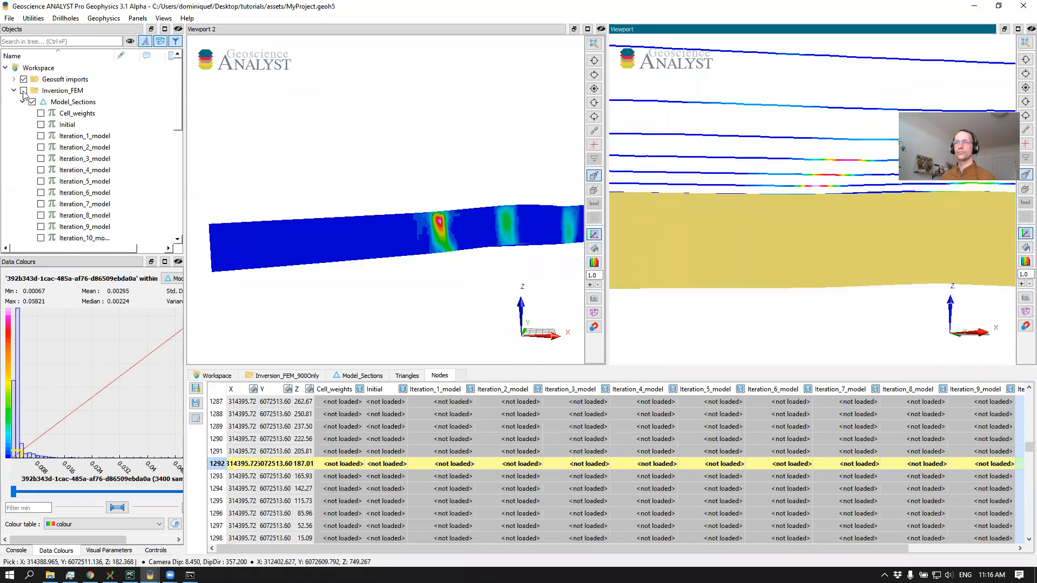
pyautogui.click(23, 90)
pyautogui.click(22, 102)
pyautogui.scroll(-2, 54, 135)
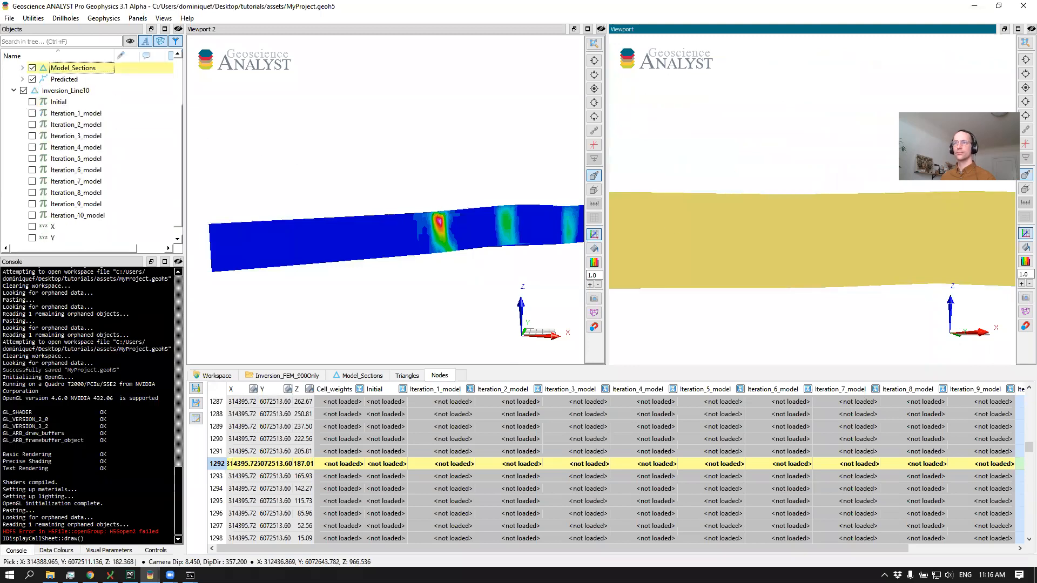
pyautogui.click(24, 113)
pyautogui.click(14, 113)
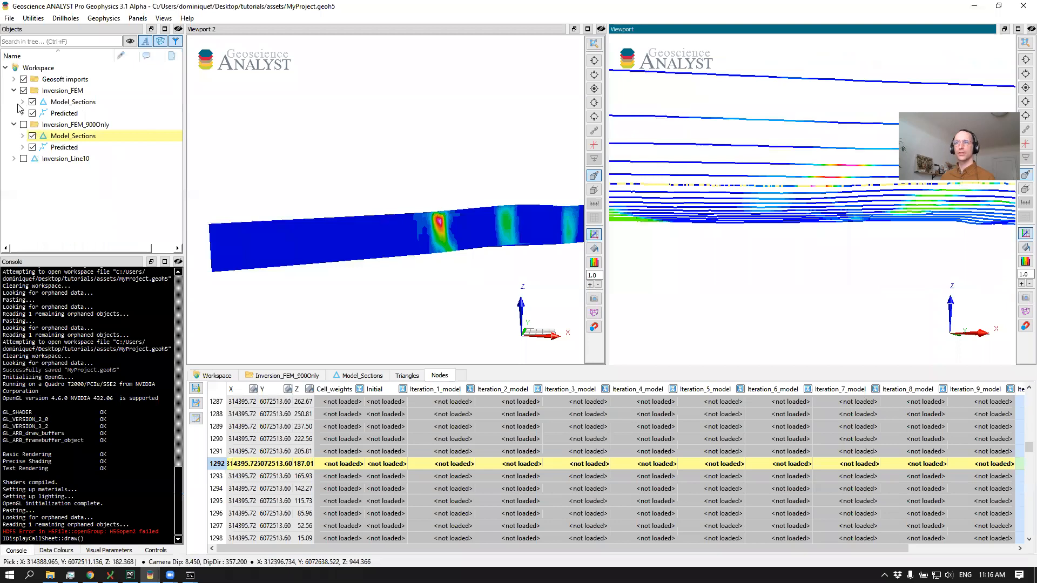
# View only the Inversion_FEM group and try to colour its Model_Sections by the Iteration_10_model data
pyautogui.click(22, 102)
pyautogui.scroll(-3, 46, 154)
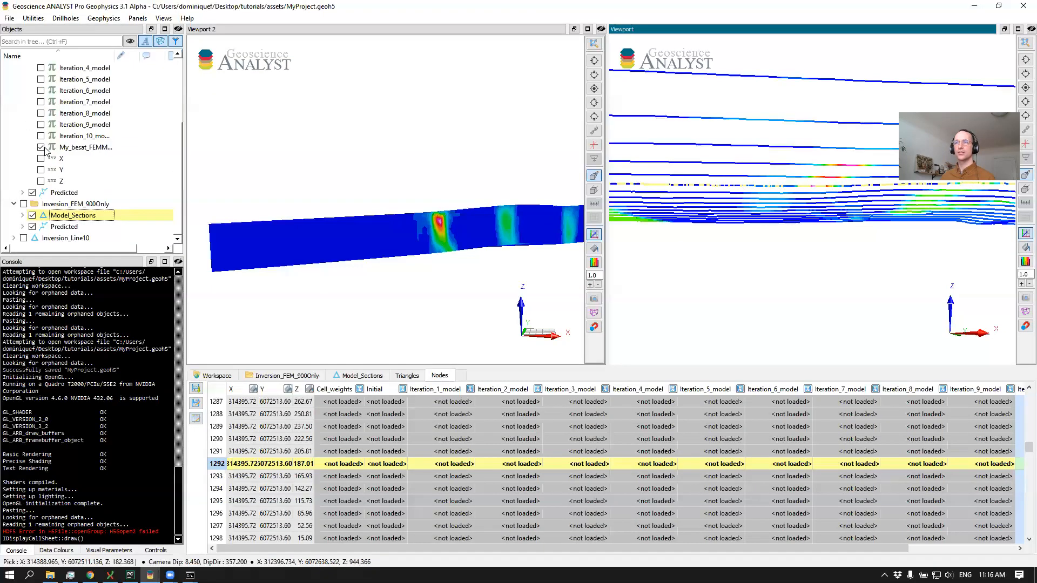
pyautogui.scroll(3, 41, 117)
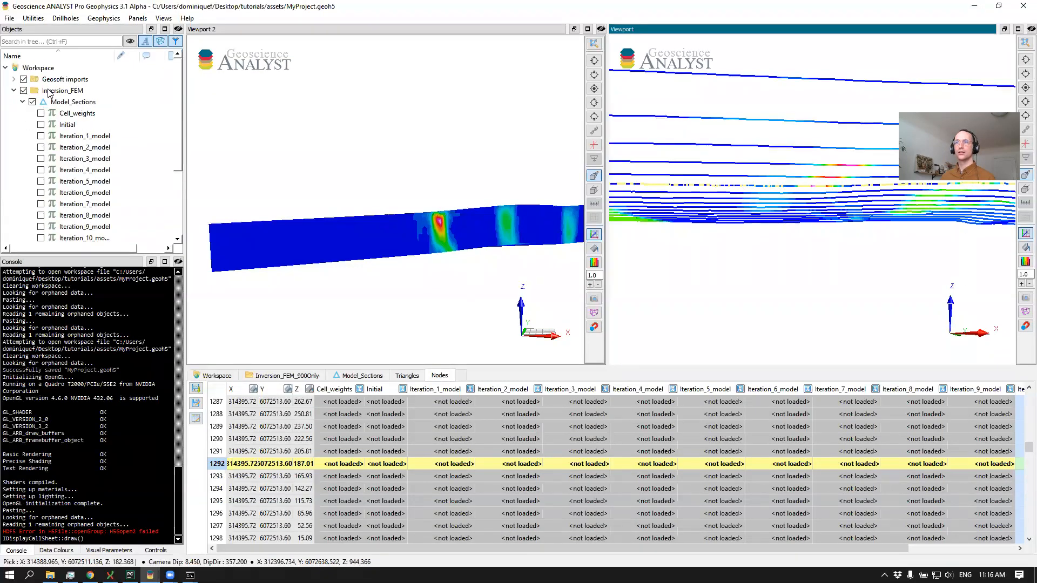
pyautogui.rightClick(49, 92)
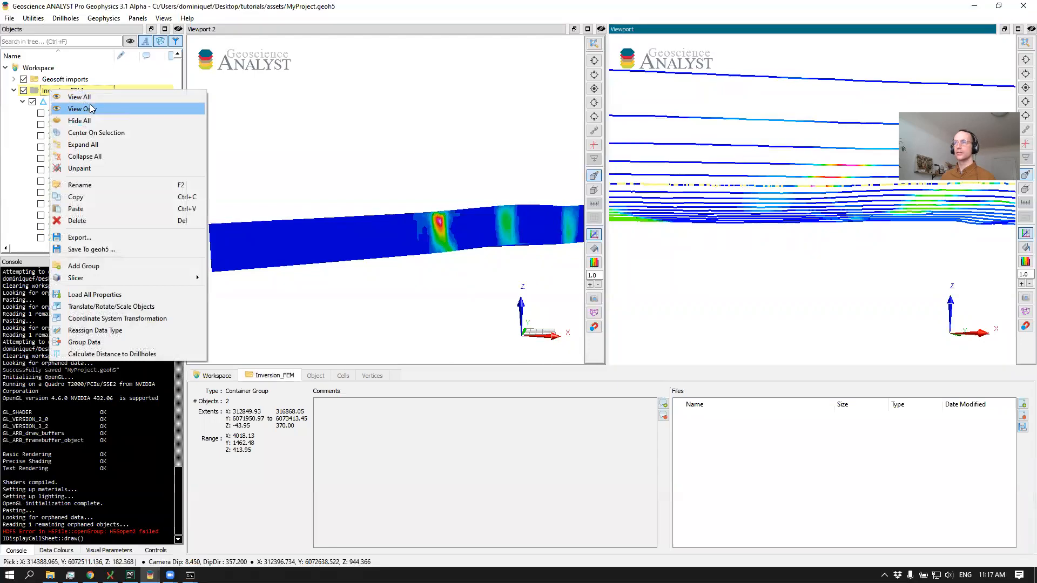
pyautogui.click(91, 108)
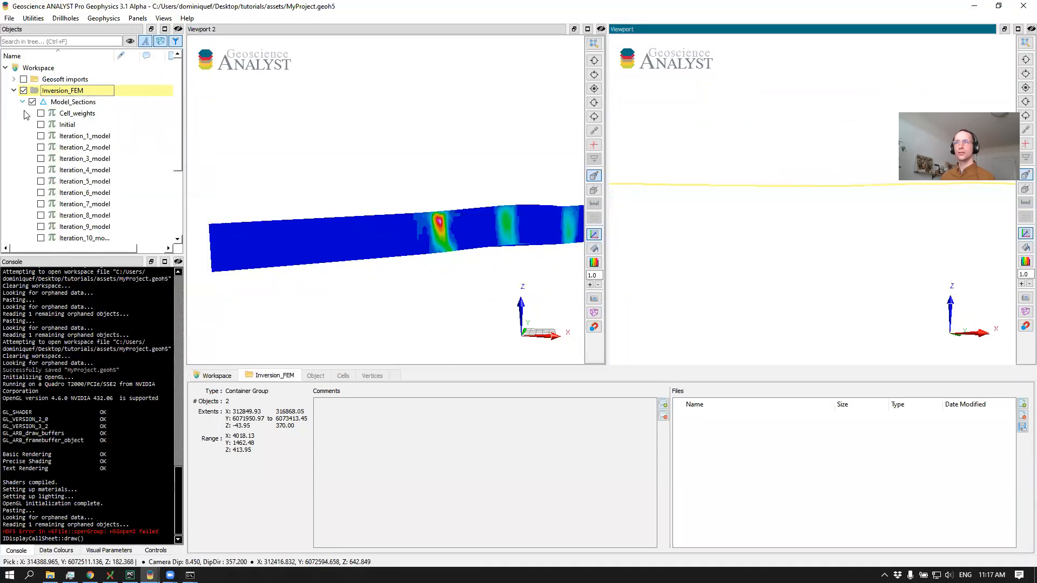
pyautogui.scroll(-1, 35, 127)
pyautogui.click(41, 204)
pyautogui.click(40, 215)
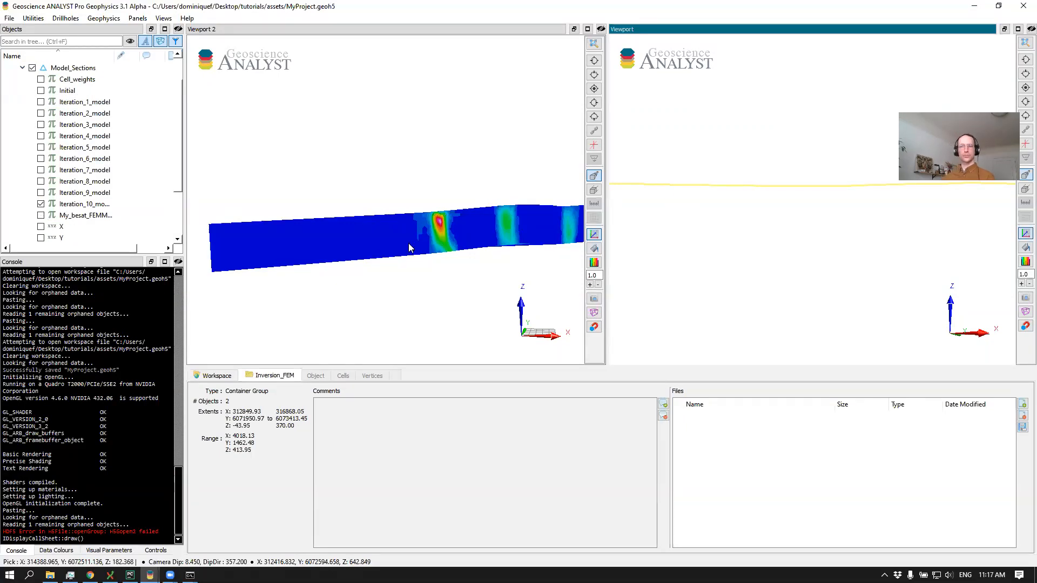
# Force the unresponsive Geoscience ANALYST window with MyProject.geoh5 to close
pyautogui.hotkey('alt', 'Tab')
pyautogui.hotkey('alt', 'Tab')
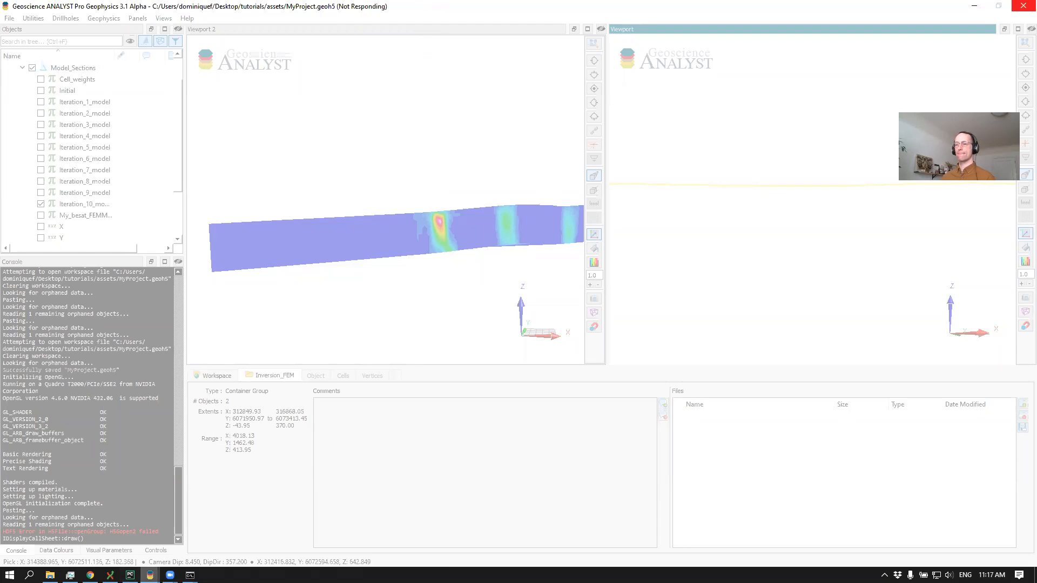
pyautogui.click(150, 575)
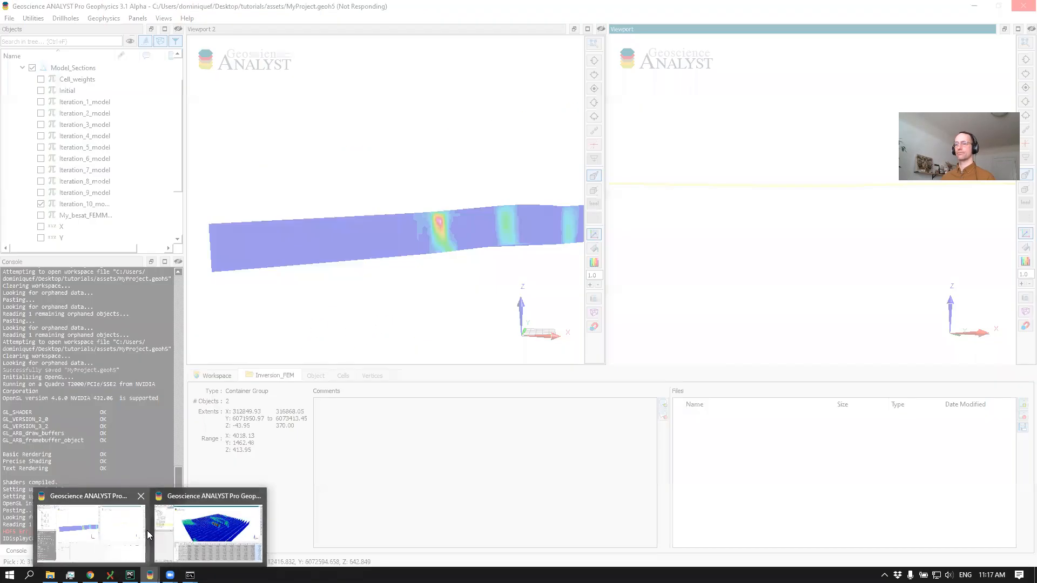
pyautogui.click(142, 532)
pyautogui.click(1020, 8)
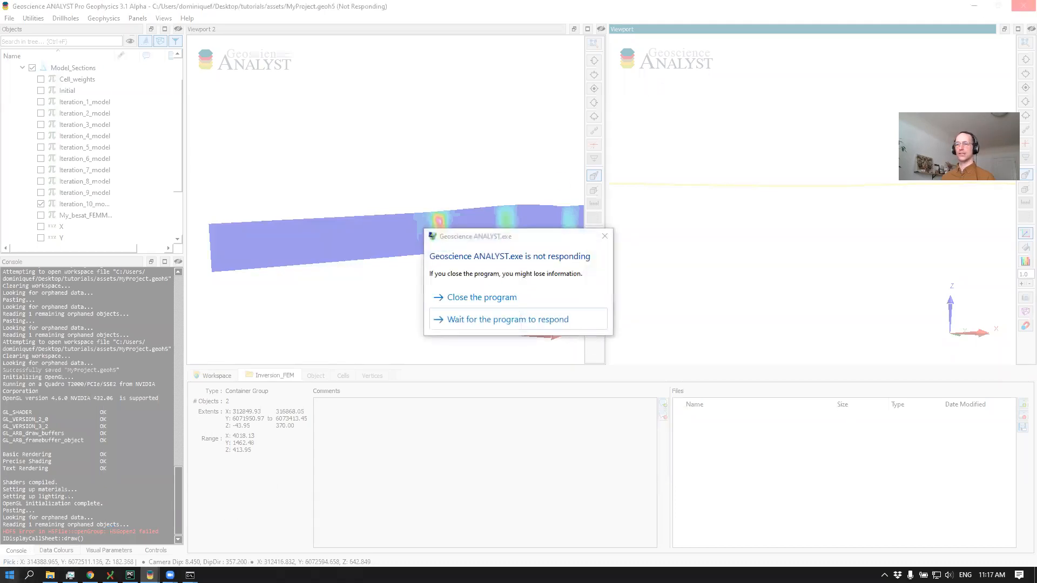
pyautogui.click(9, 576)
pyautogui.click(535, 368)
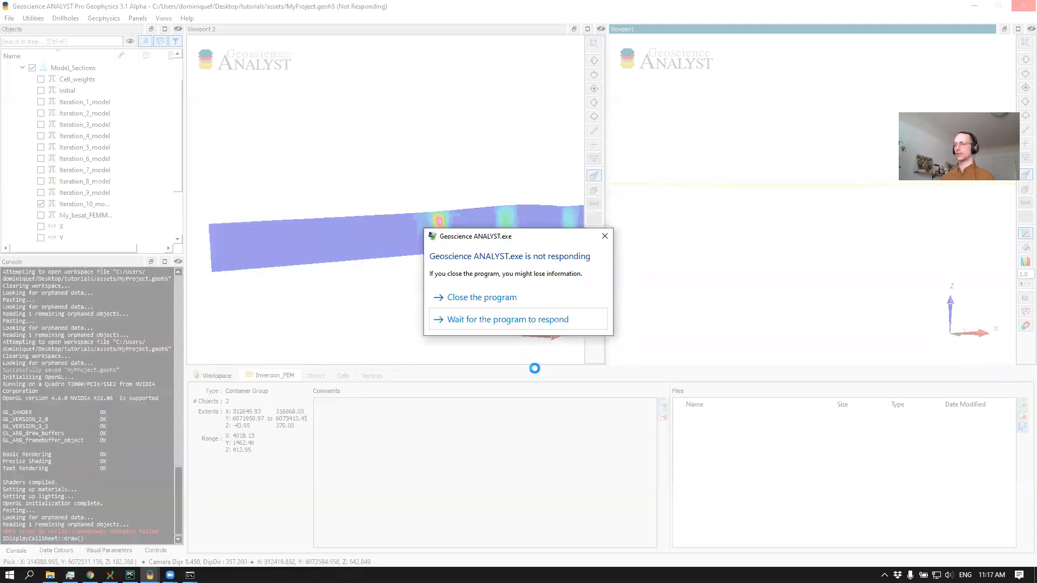
pyautogui.click(487, 302)
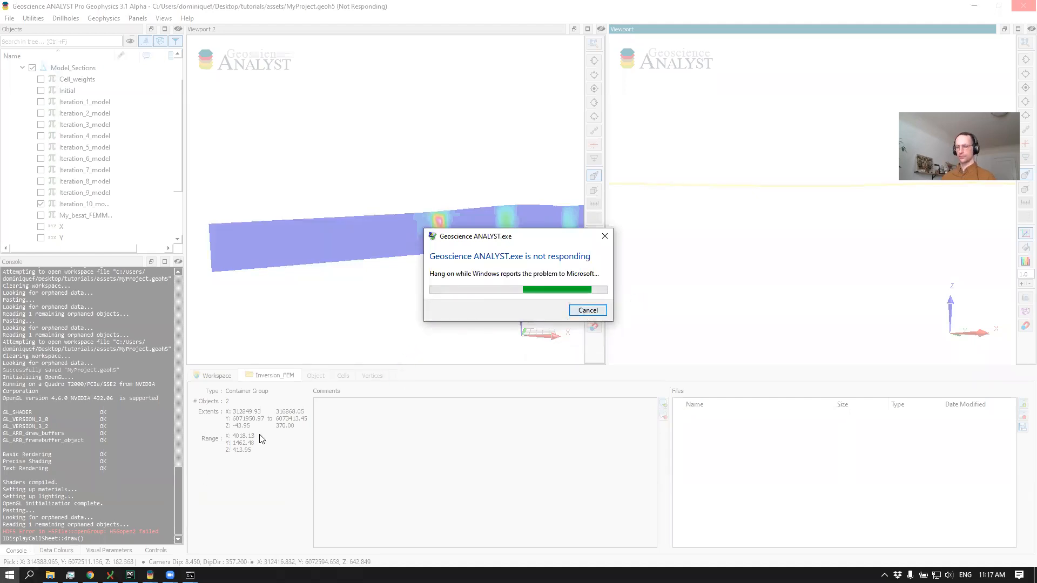
# Relaunch Geoscience ANALYST and reopen the recent workspace MyProject.geoh5
pyautogui.press('super')
pyautogui.write('geo')
pyautogui.press('Return')
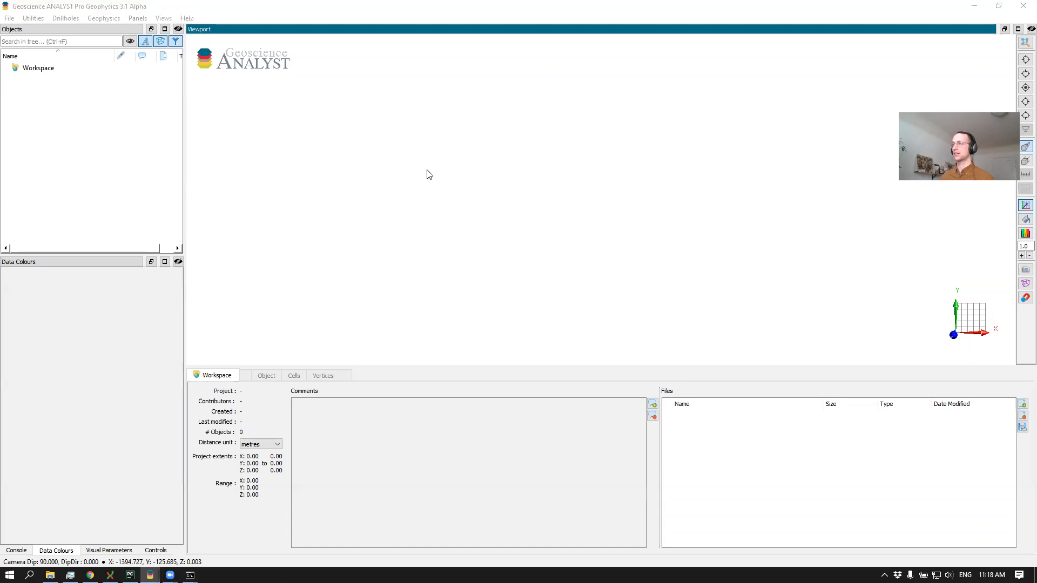
pyautogui.click(9, 18)
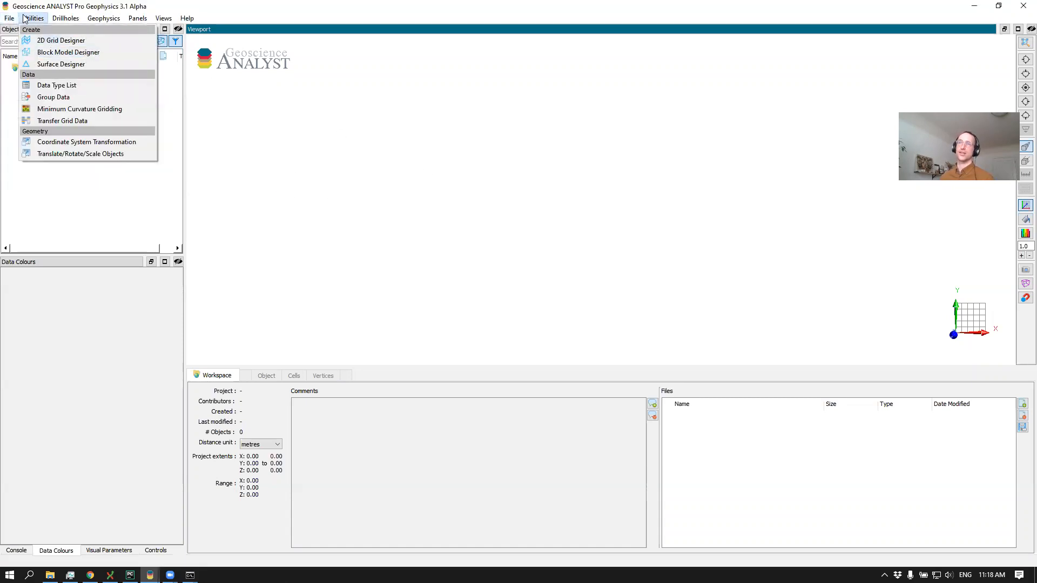
pyautogui.moveTo(73, 55)
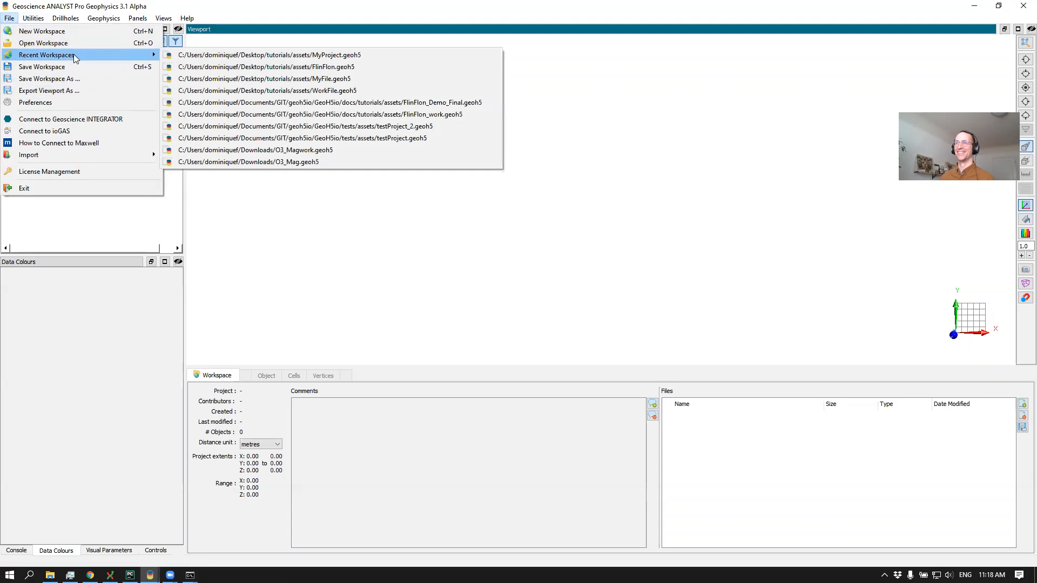
pyautogui.click(330, 57)
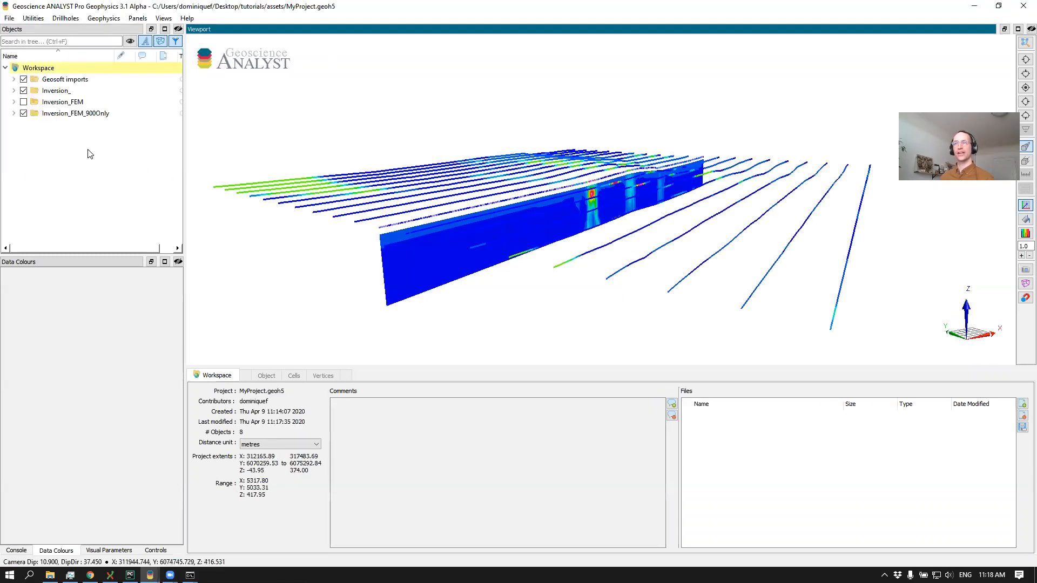
# Check the Inversion_ group's Model_Sections data, hide Inversion_FEM_900Only and view the Inversion_ section up close from the side
pyautogui.click(14, 91)
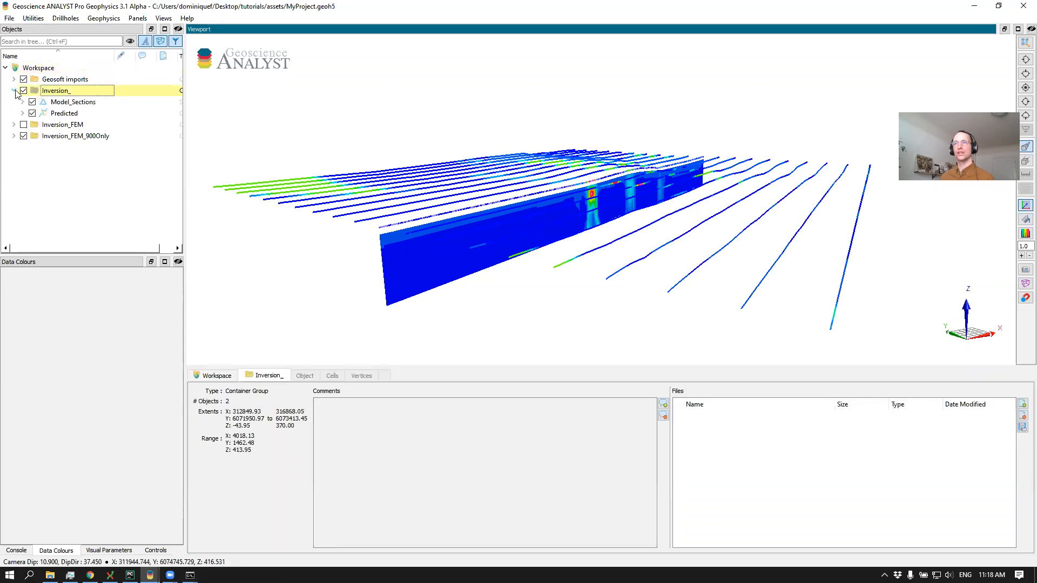
pyautogui.click(22, 102)
pyautogui.scroll(-3, 56, 167)
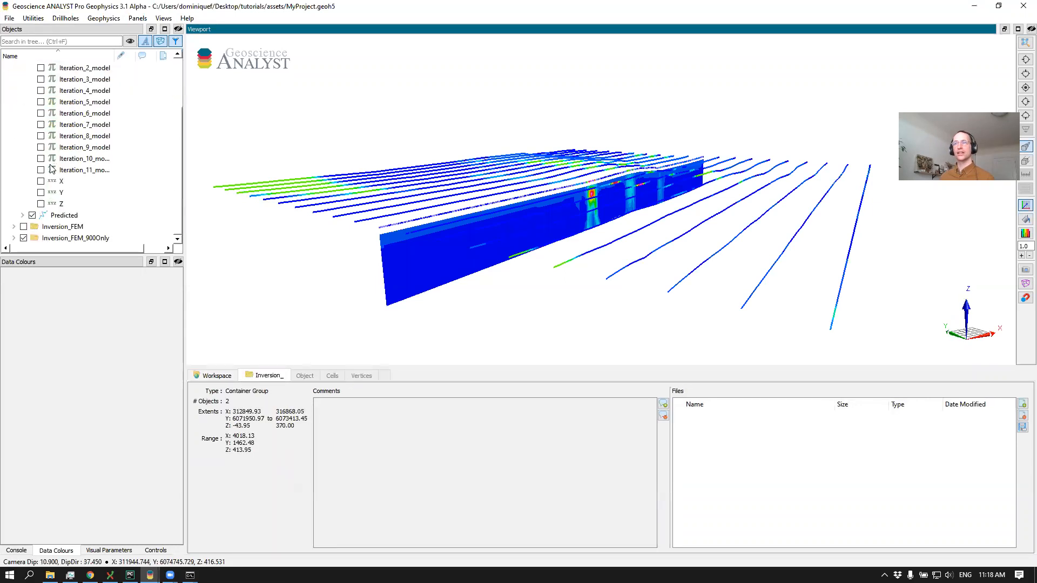
pyautogui.scroll(2, 24, 96)
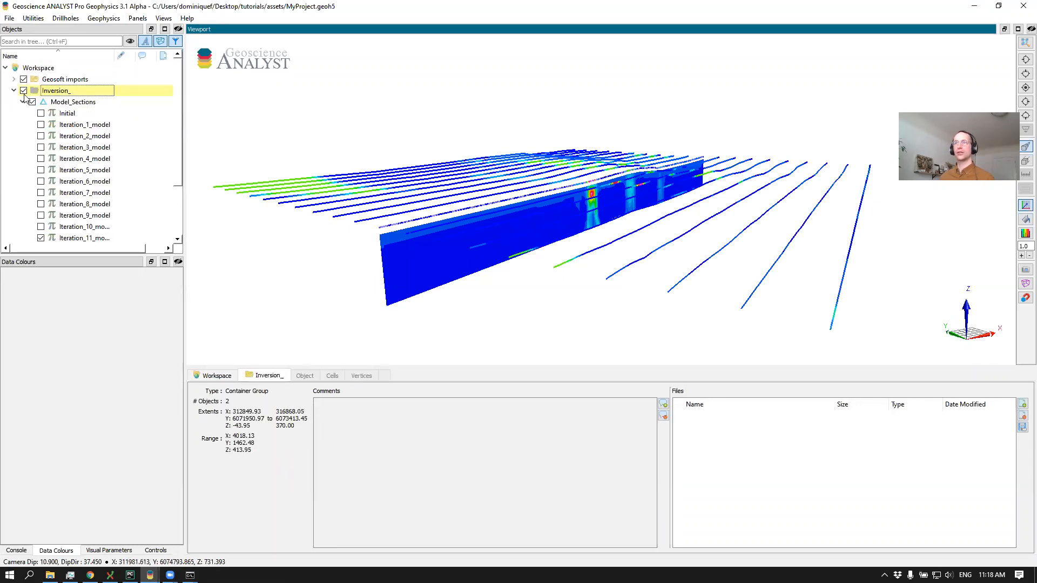
pyautogui.click(23, 102)
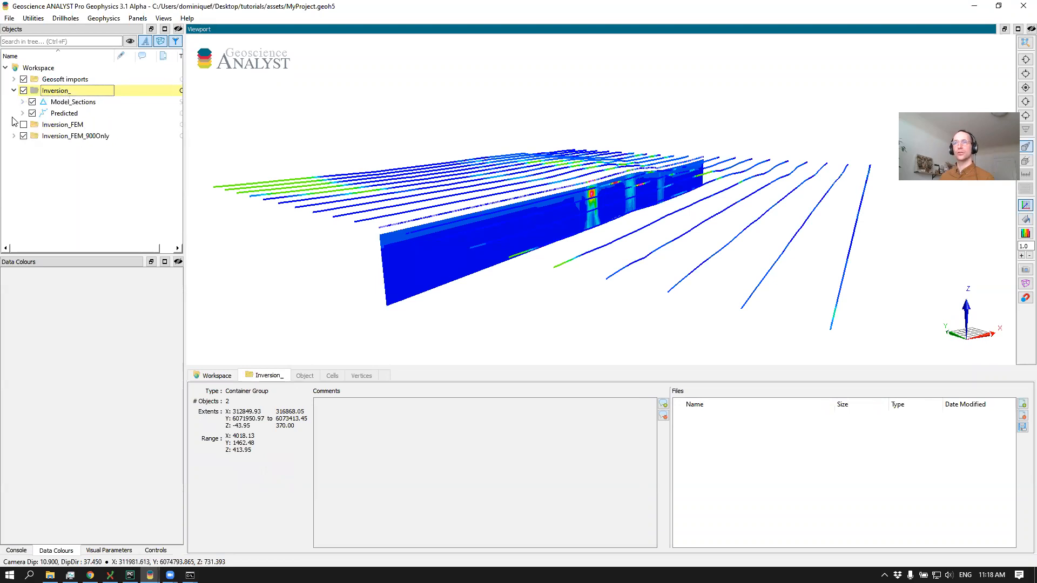
pyautogui.click(23, 137)
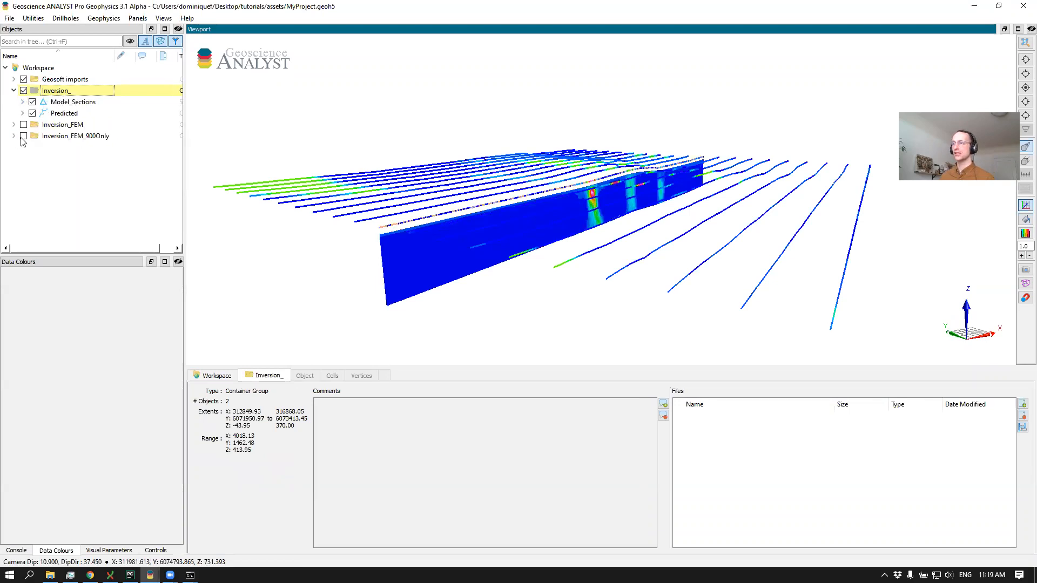
pyautogui.moveTo(546, 195); pyautogui.dragTo(501, 173)
pyautogui.moveTo(502, 172); pyautogui.dragTo(558, 206, button='middle')
pyautogui.moveTo(558, 205); pyautogui.dragTo(555, 189)
pyautogui.scroll(4, 555, 190)
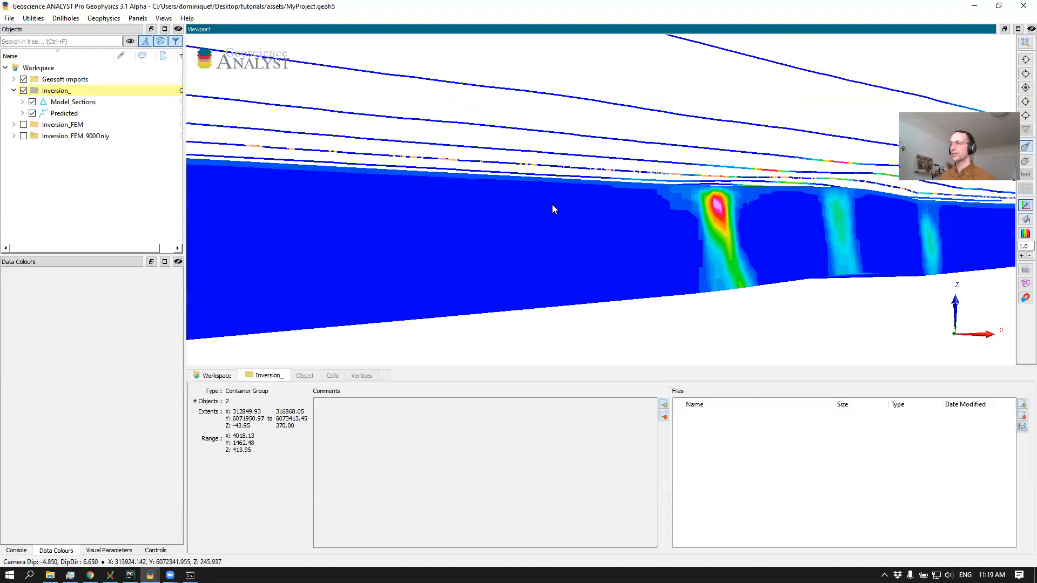
pyautogui.click(138, 18)
pyautogui.click(136, 19)
pyautogui.click(133, 19)
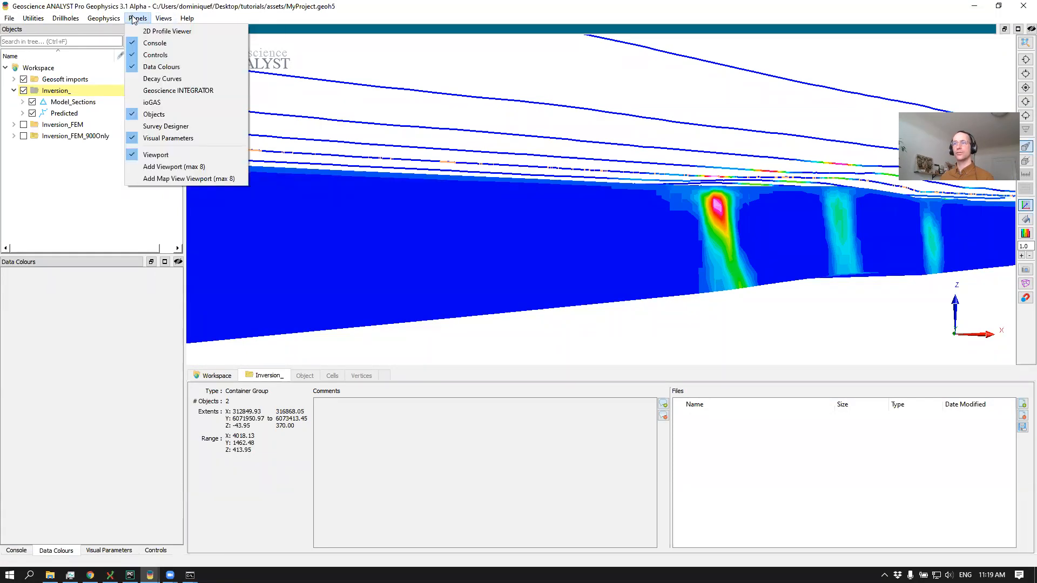
pyautogui.click(134, 19)
pyautogui.click(79, 171)
# Copy Inversion_Line10 from the FlinFlon.geoh5 project and paste it into the Inversion_ group of MyProject.geoh5
pyautogui.hotkey('alt', 'Tab')
pyautogui.hotkey('alt', 'Tab')
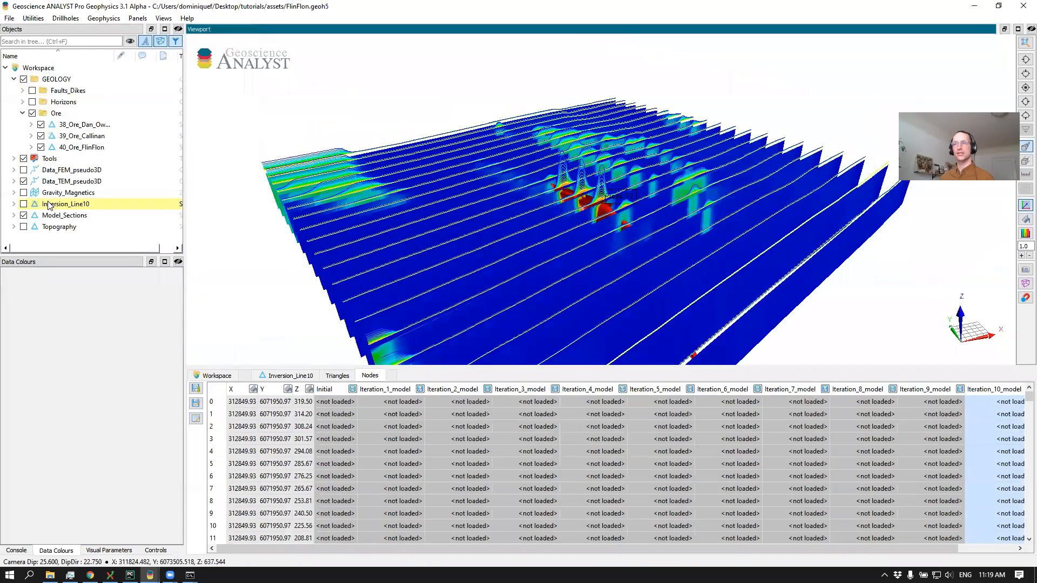
pyautogui.click(48, 201)
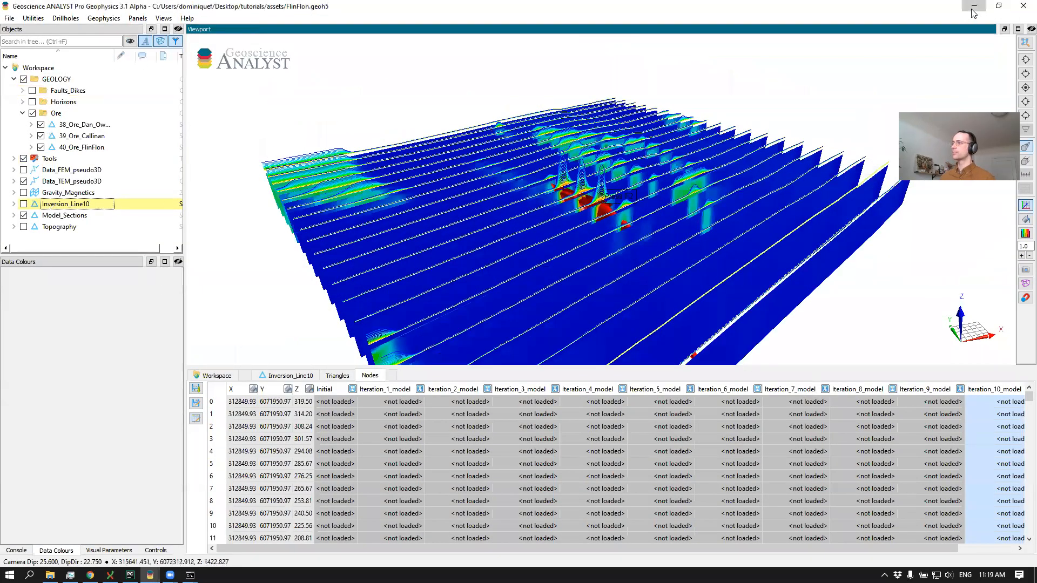
pyautogui.hotkey('alt', 'Tab')
pyautogui.hotkey('ctrl', 'v')
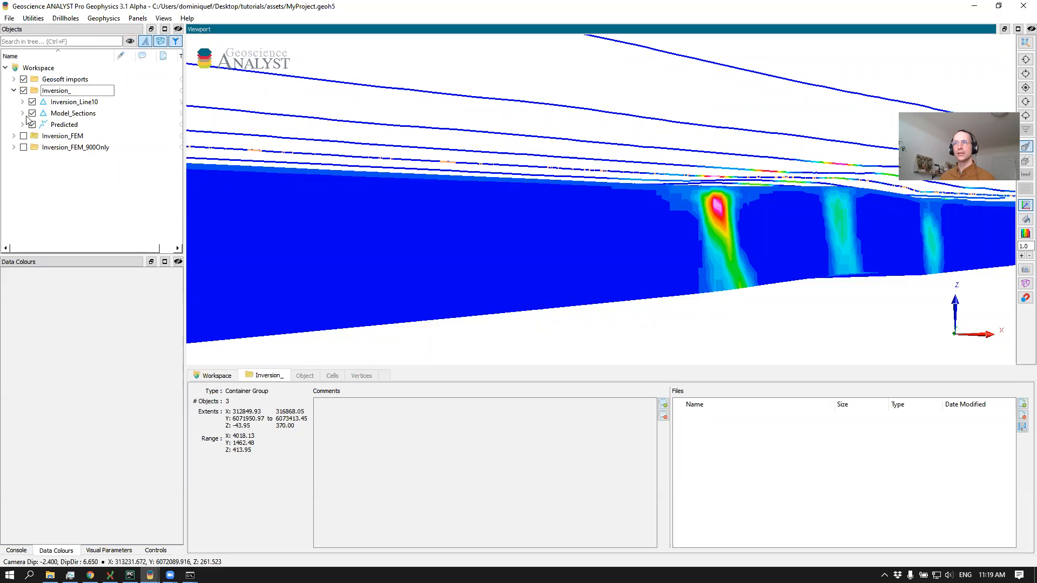
pyautogui.click(74, 103)
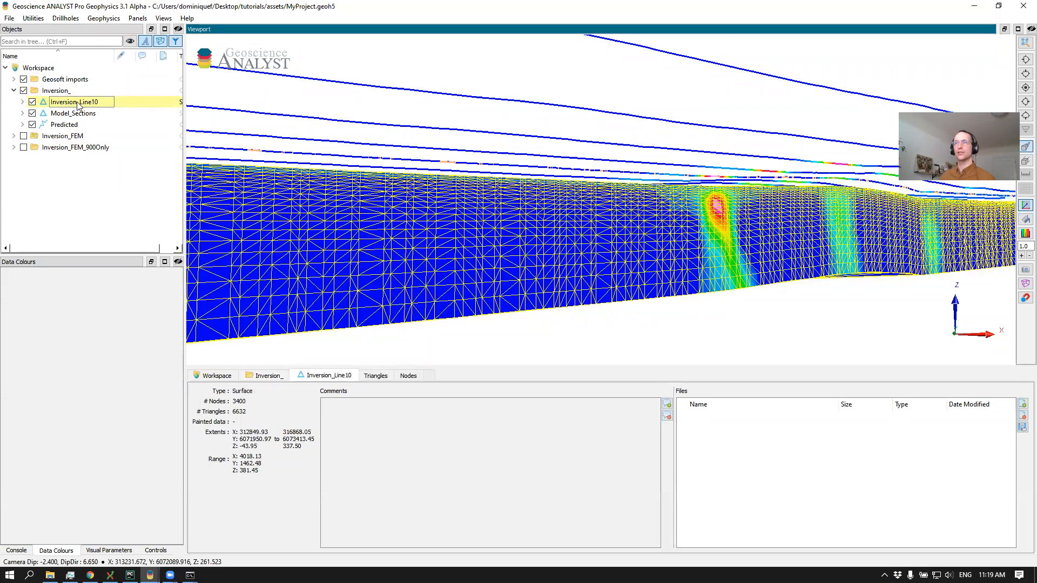
pyautogui.click(423, 339)
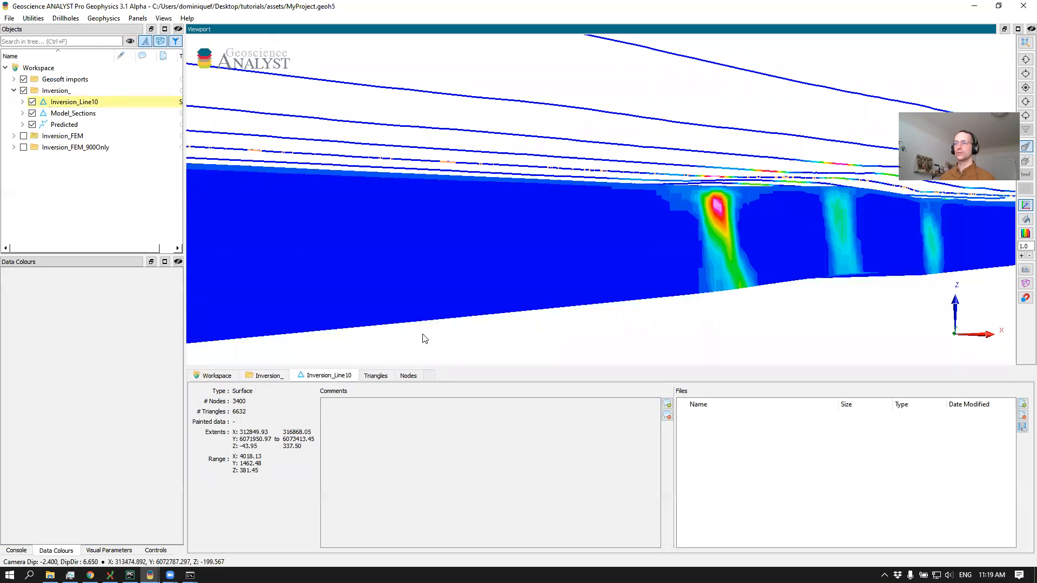
# Hide the Inversion_ group's Model_Sections and display Inversion_Line10 coloured by its Iteration_10_model data, viewed side-on
pyautogui.click(32, 113)
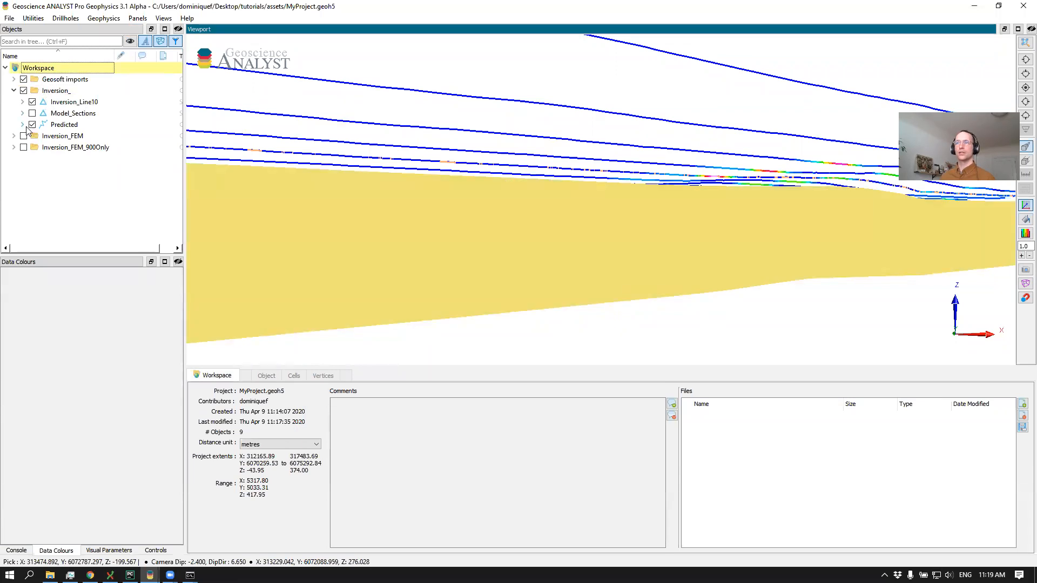
pyautogui.click(23, 103)
pyautogui.scroll(-1, 56, 167)
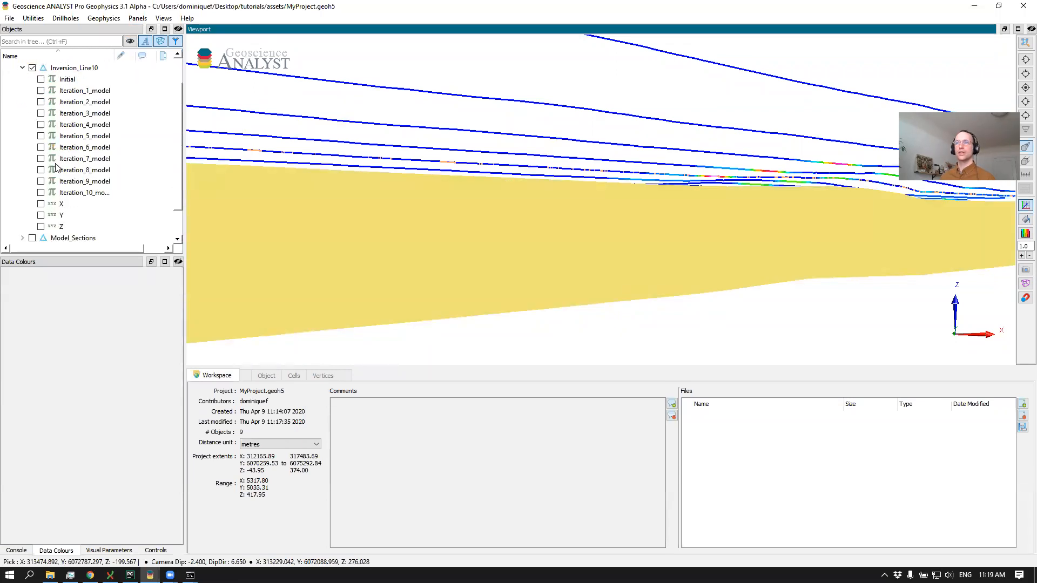
pyautogui.click(40, 193)
pyautogui.moveTo(417, 188); pyautogui.dragTo(380, 184)
pyautogui.moveTo(504, 186); pyautogui.dragTo(382, 223)
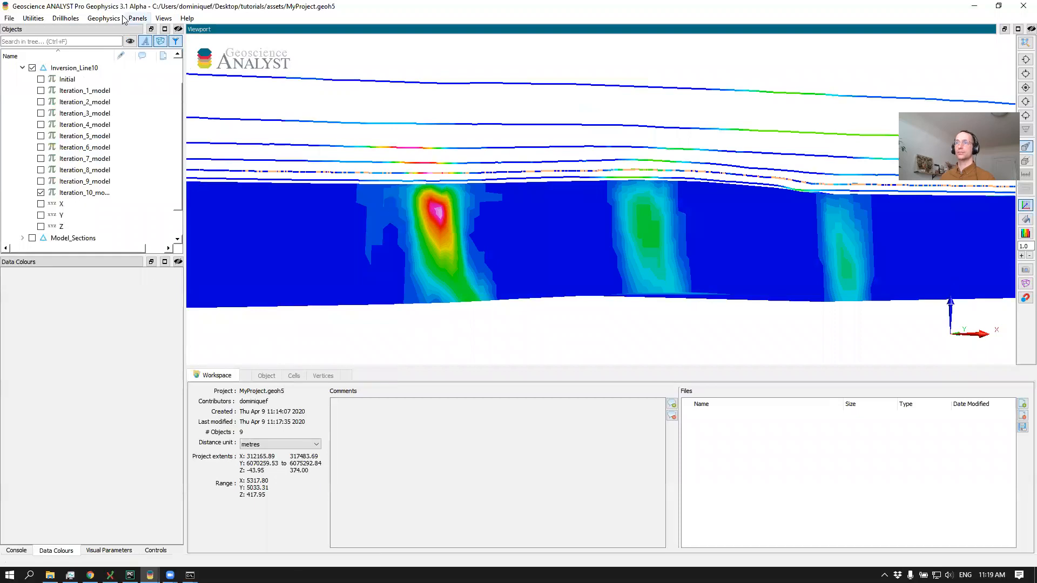
# Add a second viewport and dock it side by side with the original viewport at about equal width
pyautogui.click(103, 18)
pyautogui.click(143, 20)
pyautogui.click(141, 19)
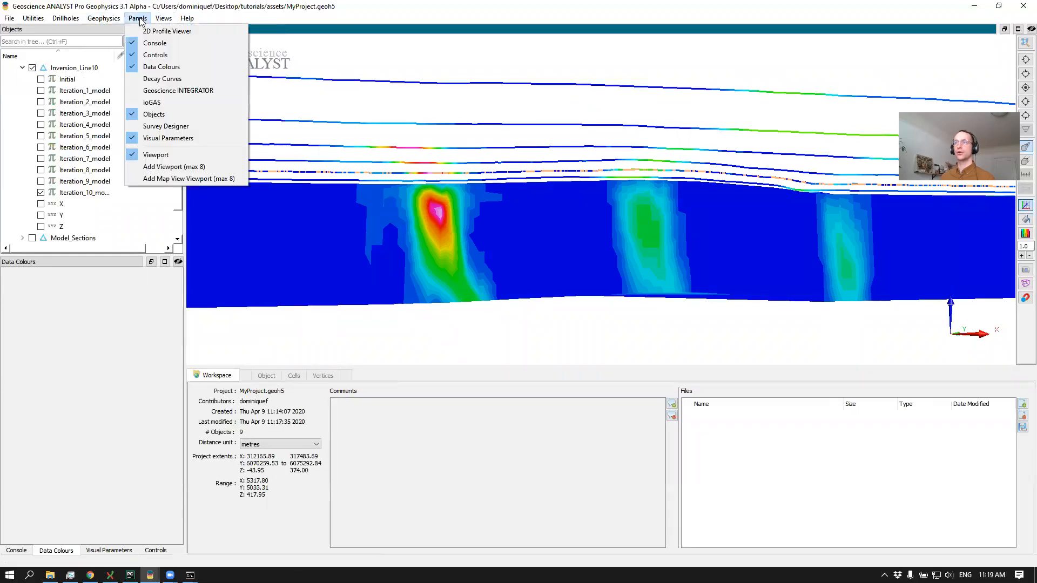
pyautogui.click(174, 167)
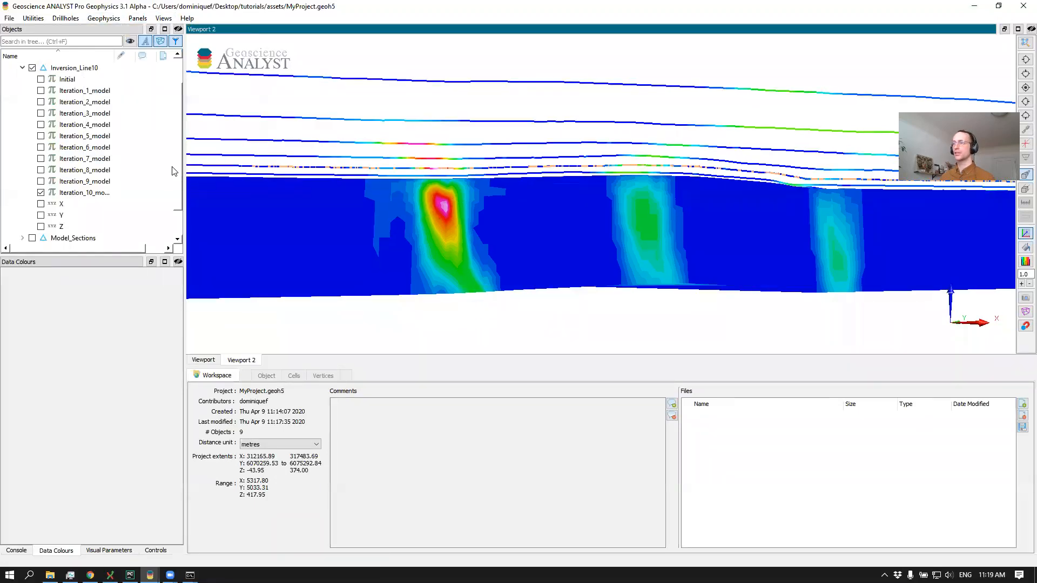
pyautogui.moveTo(501, 29); pyautogui.dragTo(208, 93)
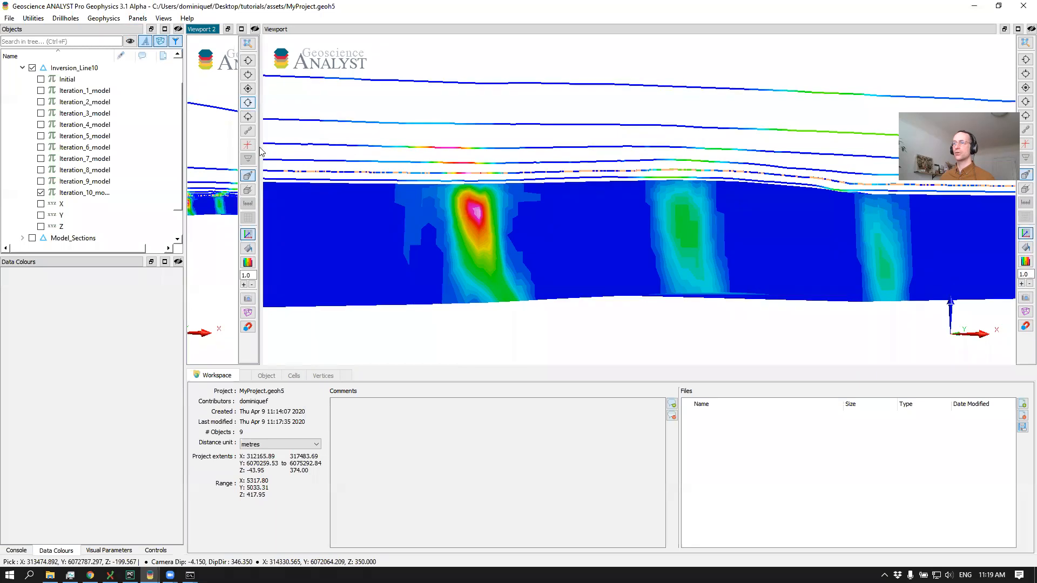
pyautogui.moveTo(261, 151); pyautogui.dragTo(614, 154)
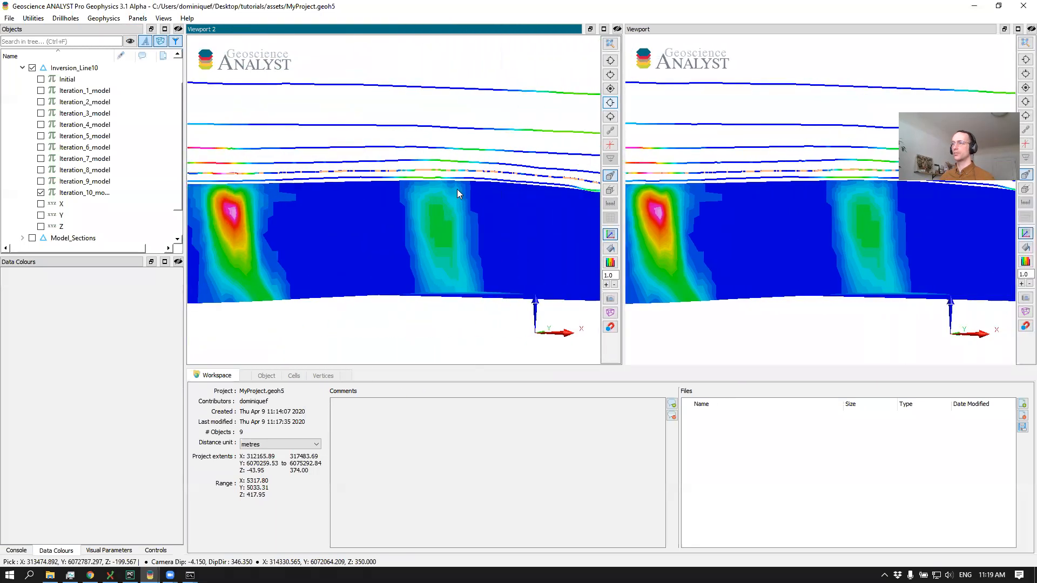
# In the original viewport, hide Inversion_Line10 and show Inversion_FEM's Model_Sections coloured by Iteration_10_model for comparison with Viewport 2
pyautogui.click(798, 228)
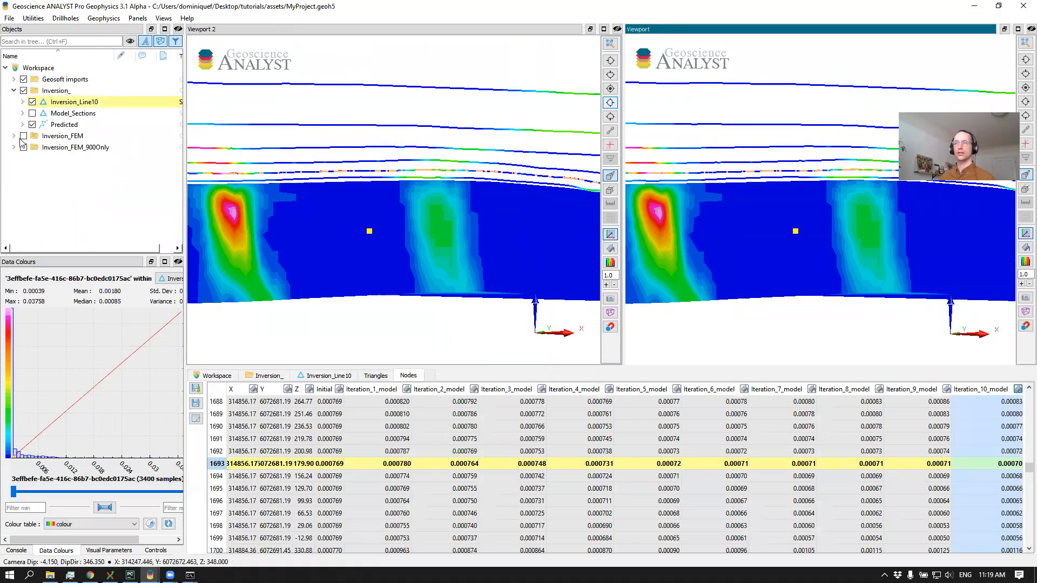
pyautogui.click(33, 102)
pyautogui.click(13, 136)
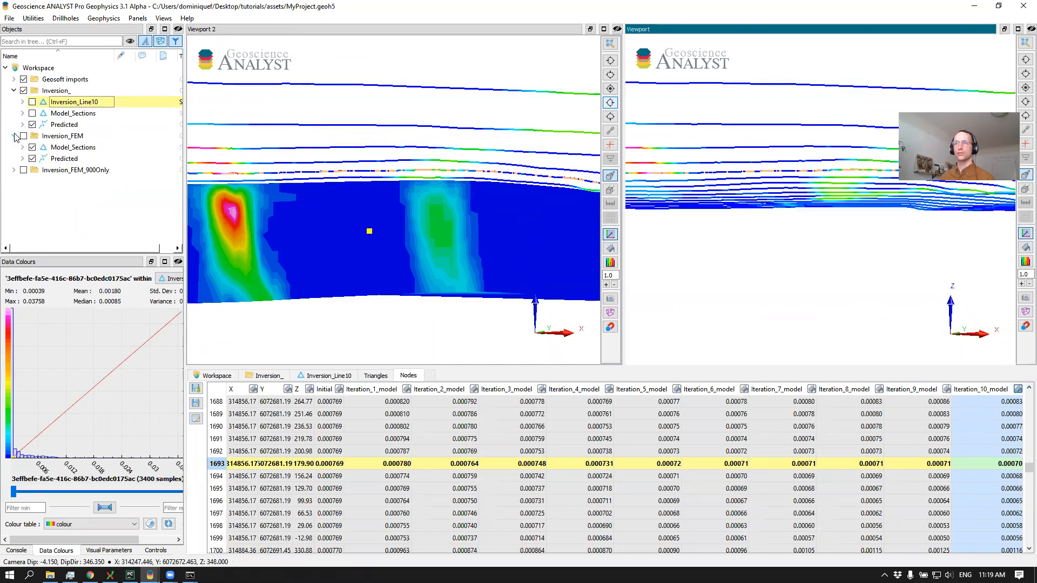
pyautogui.click(23, 147)
pyautogui.click(24, 135)
pyautogui.scroll(-2, 43, 206)
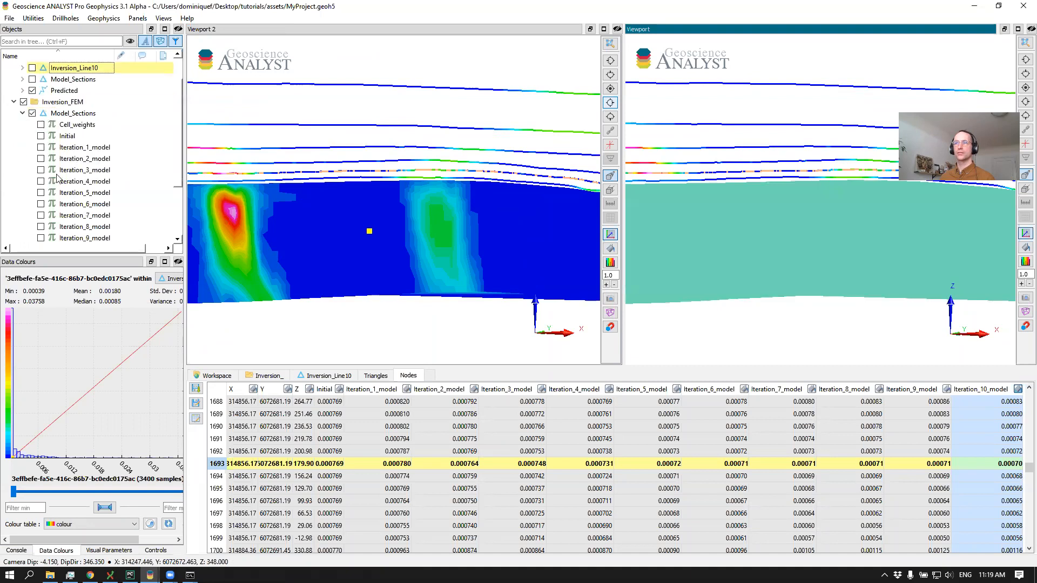
pyautogui.click(41, 216)
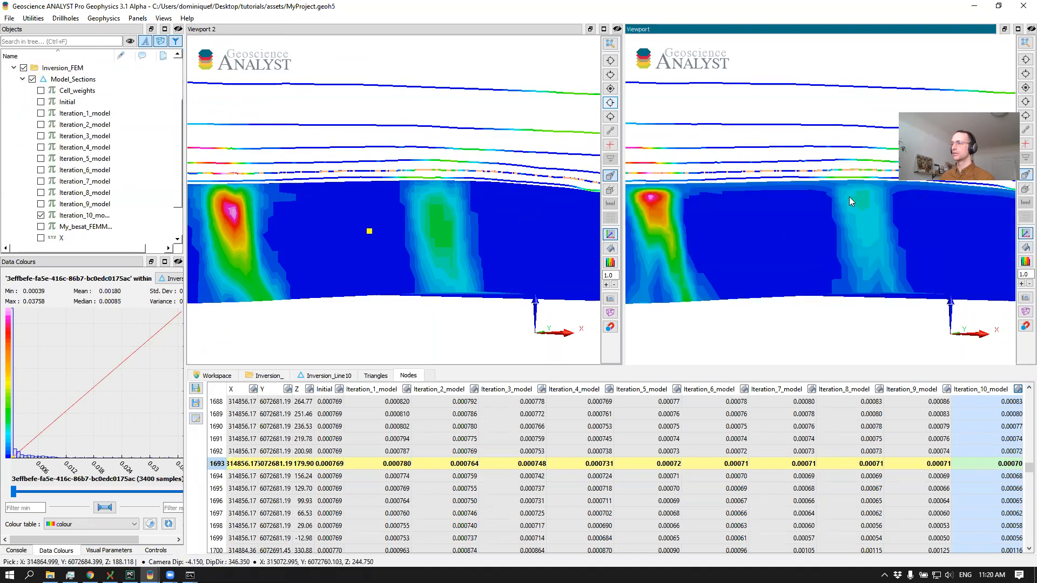
pyautogui.scroll(-3, 745, 207)
pyautogui.moveTo(732, 211); pyautogui.dragTo(764, 214, button='middle')
pyautogui.scroll(3, 764, 213)
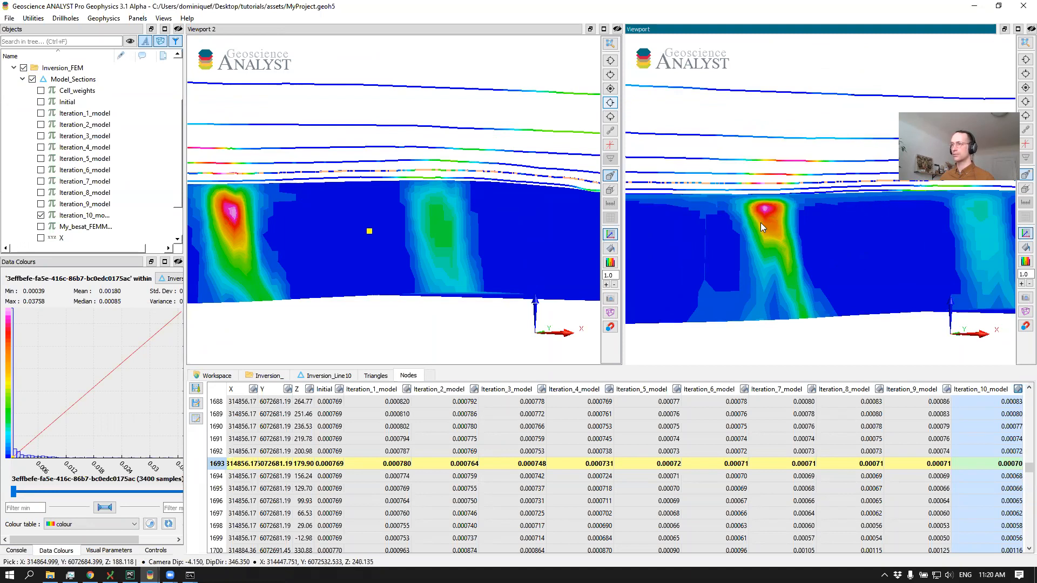
pyautogui.moveTo(761, 222); pyautogui.dragTo(808, 216)
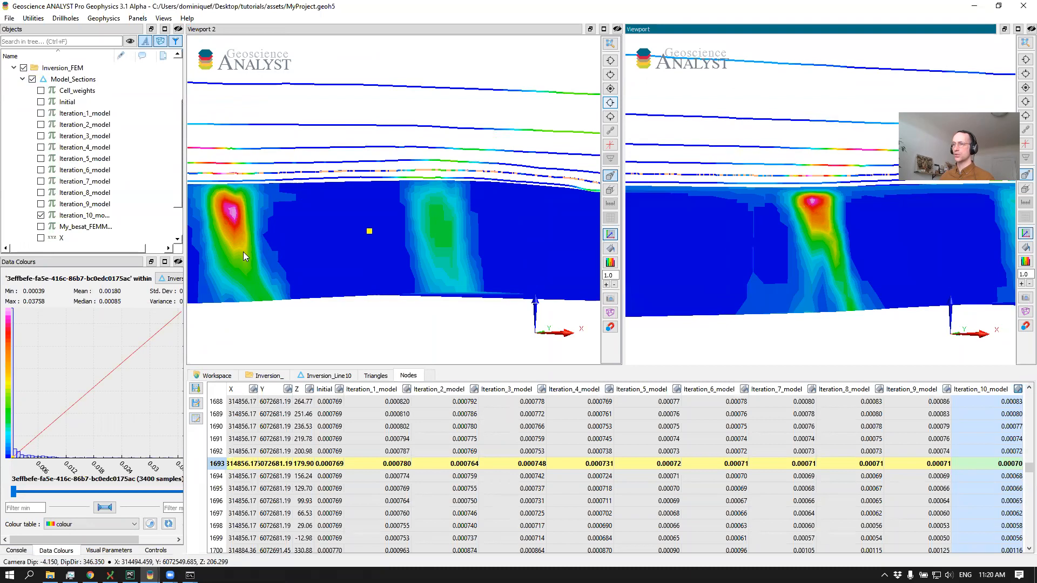
pyautogui.moveTo(981, 276); pyautogui.dragTo(801, 246)
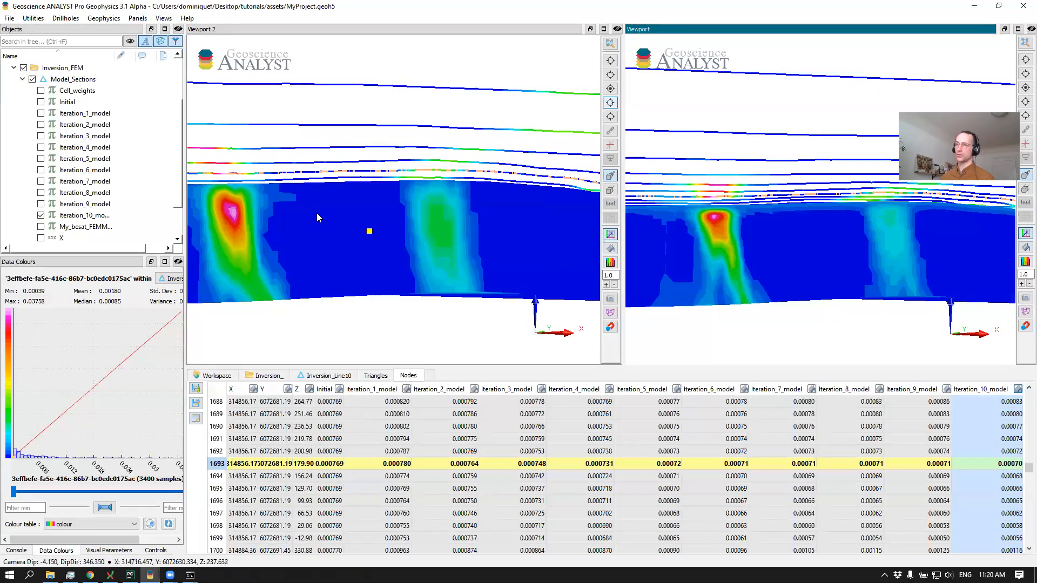
# Add a third viewport and dock it between Viewport 2 and the original viewport
pyautogui.click(103, 20)
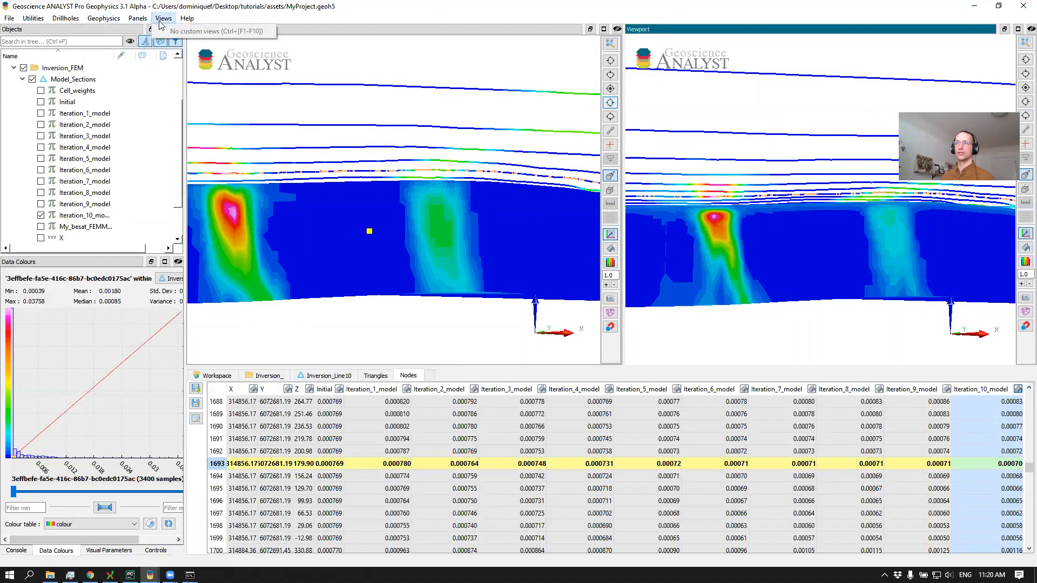
pyautogui.click(162, 21)
pyautogui.click(138, 17)
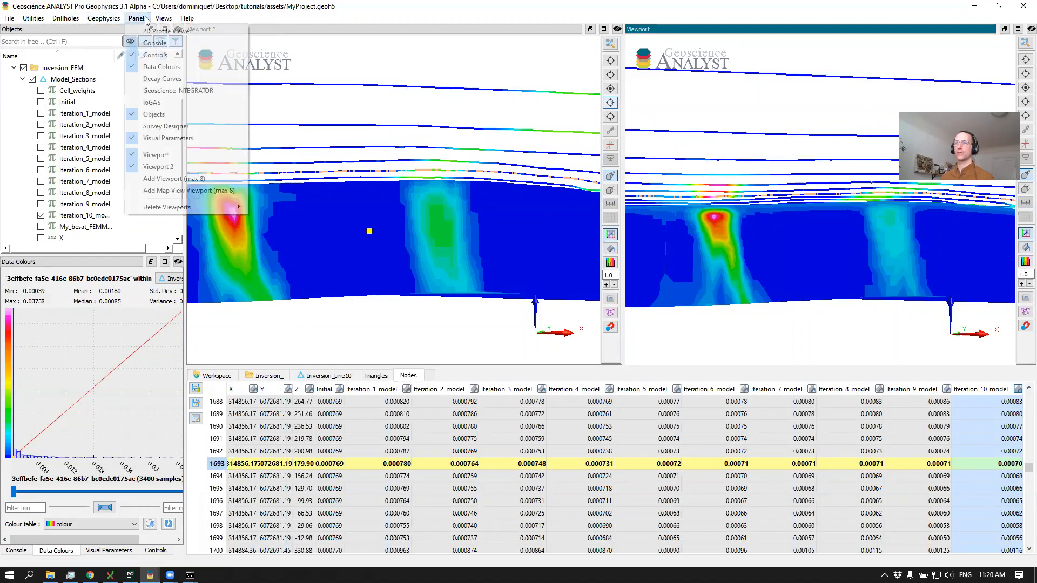
pyautogui.click(174, 179)
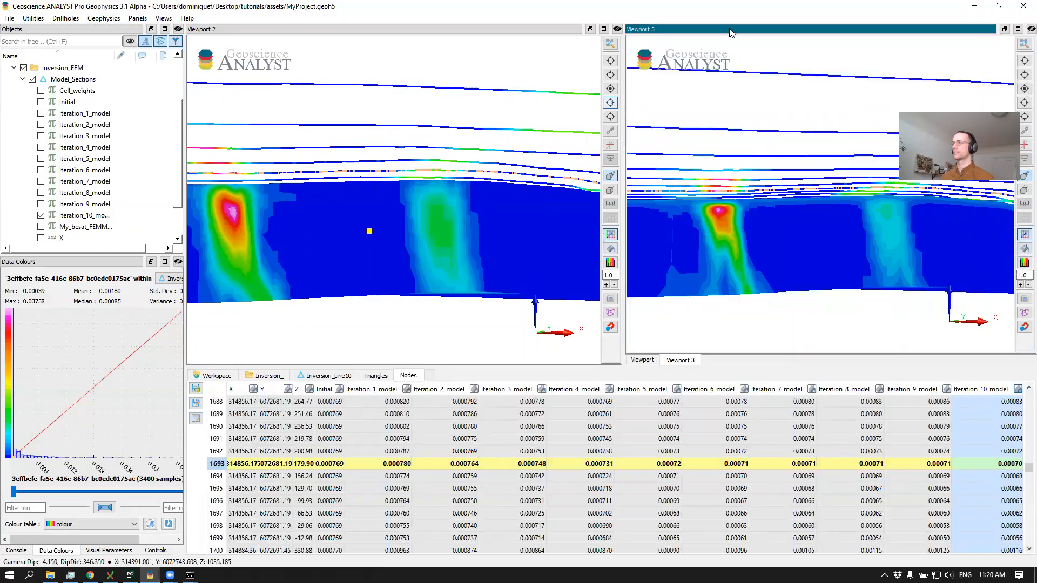
pyautogui.moveTo(781, 40); pyautogui.dragTo(651, 115)
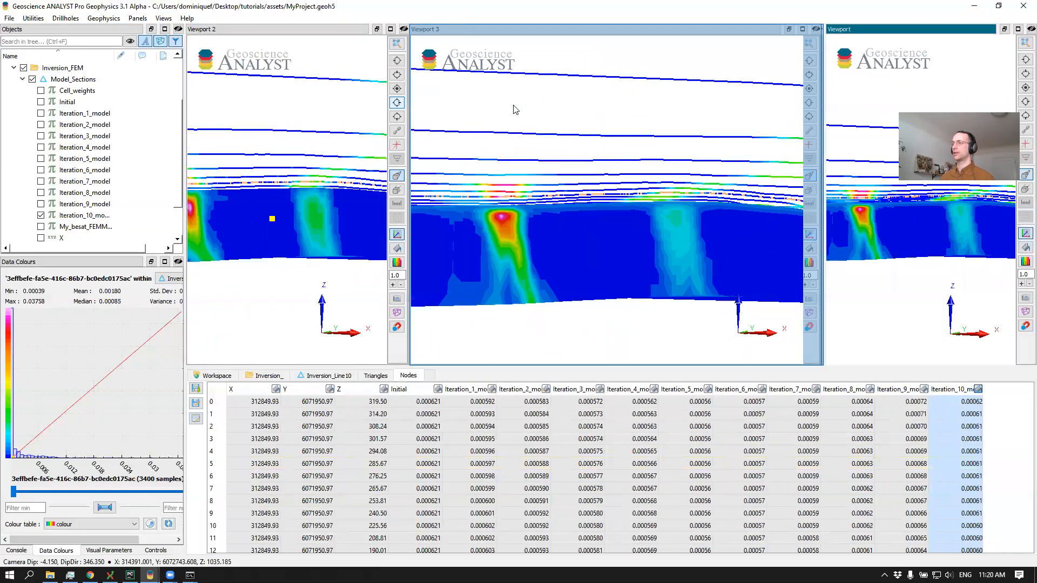
# In Viewport 3, show the Inversion_ group's Model_Sections and hide Inversion_FEM, and widen Viewport 2 to balance the layout
pyautogui.click(539, 254)
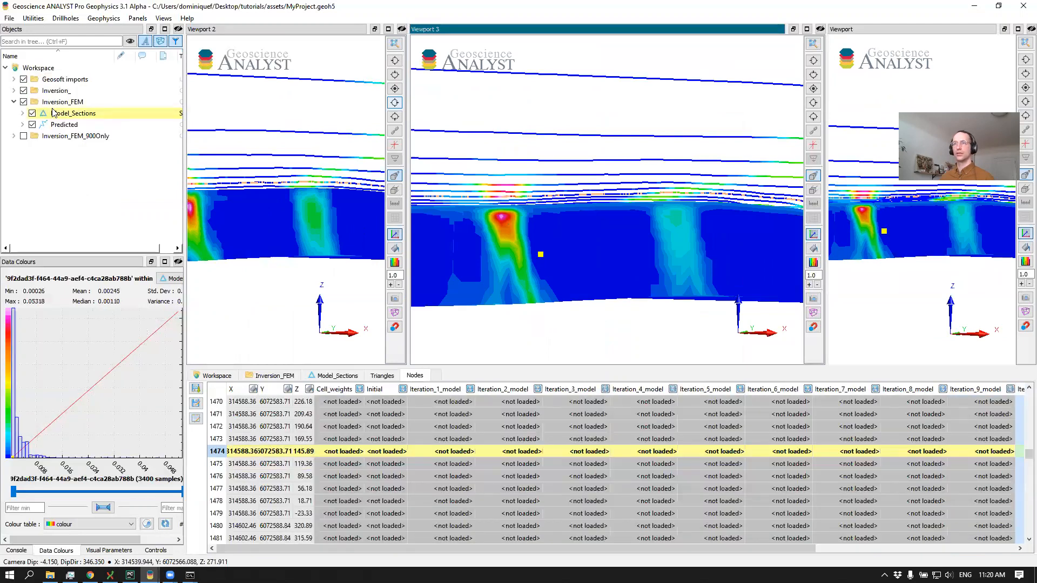
pyautogui.click(13, 90)
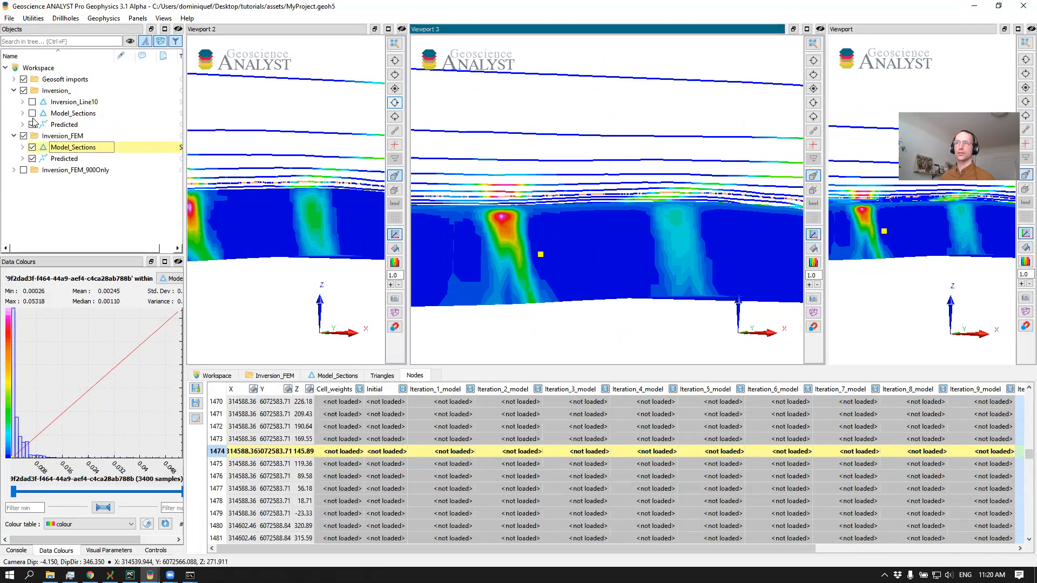
pyautogui.click(22, 114)
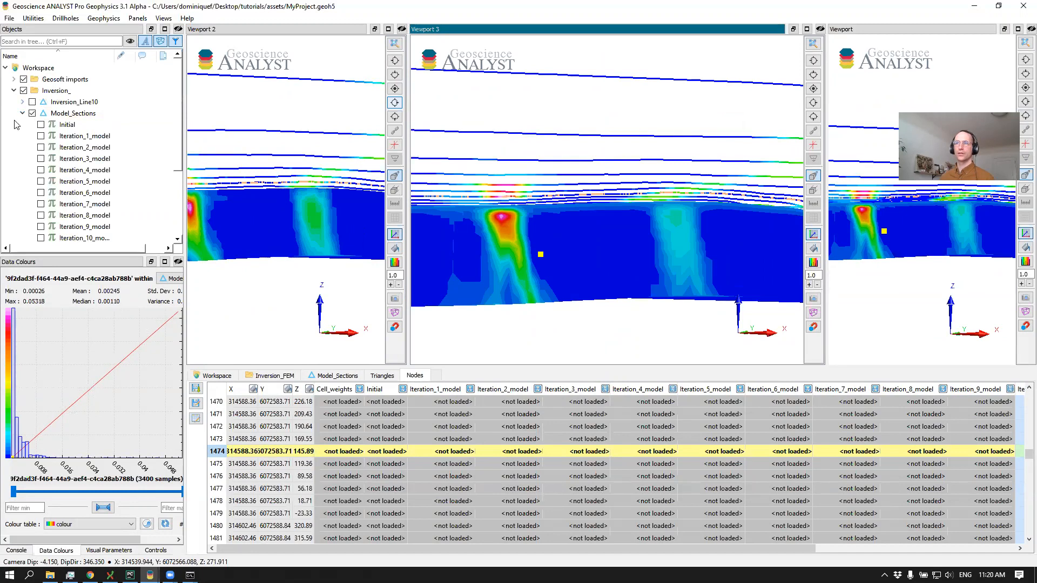
pyautogui.scroll(-2, 16, 125)
pyautogui.scroll(-1, 24, 202)
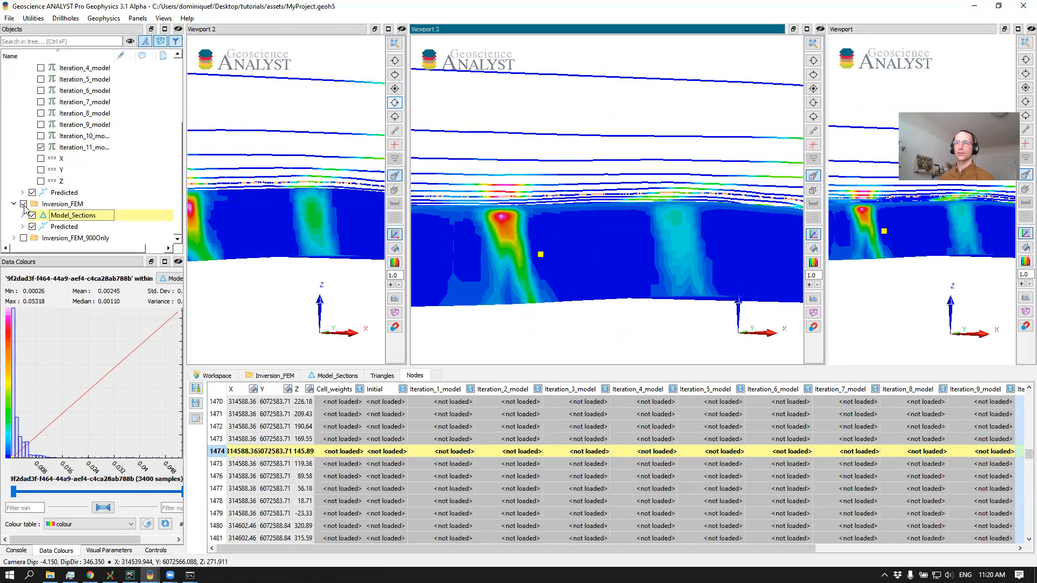
pyautogui.click(24, 205)
pyautogui.moveTo(629, 195); pyautogui.dragTo(567, 157)
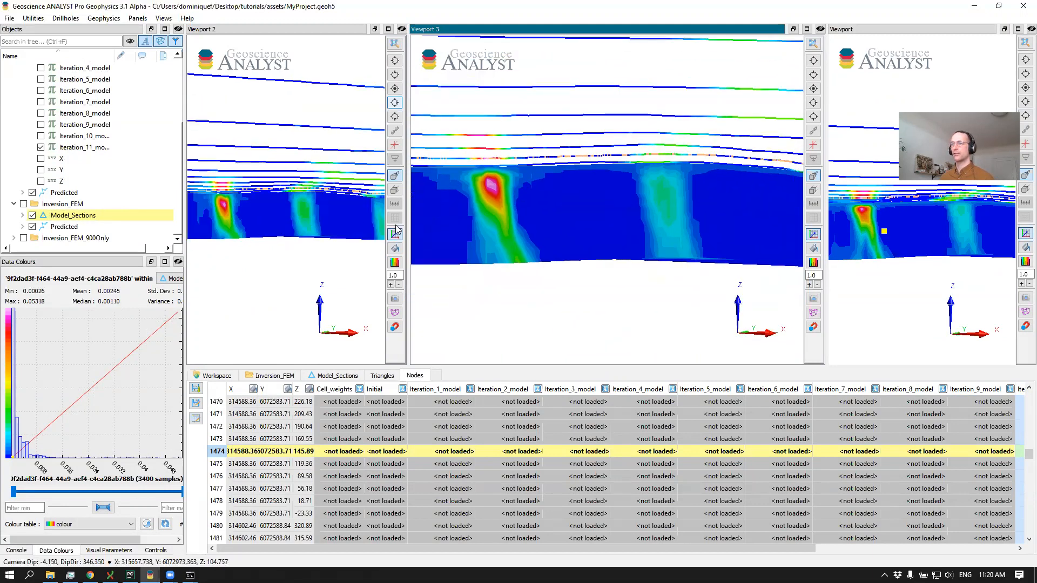
pyautogui.moveTo(408, 223); pyautogui.dragTo(478, 224)
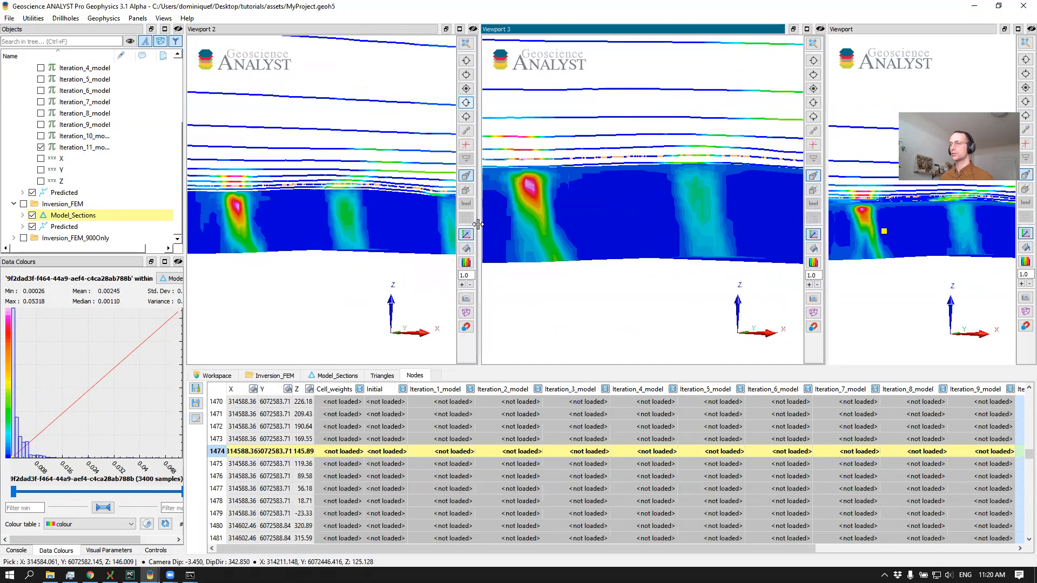
pyautogui.scroll(3, 562, 226)
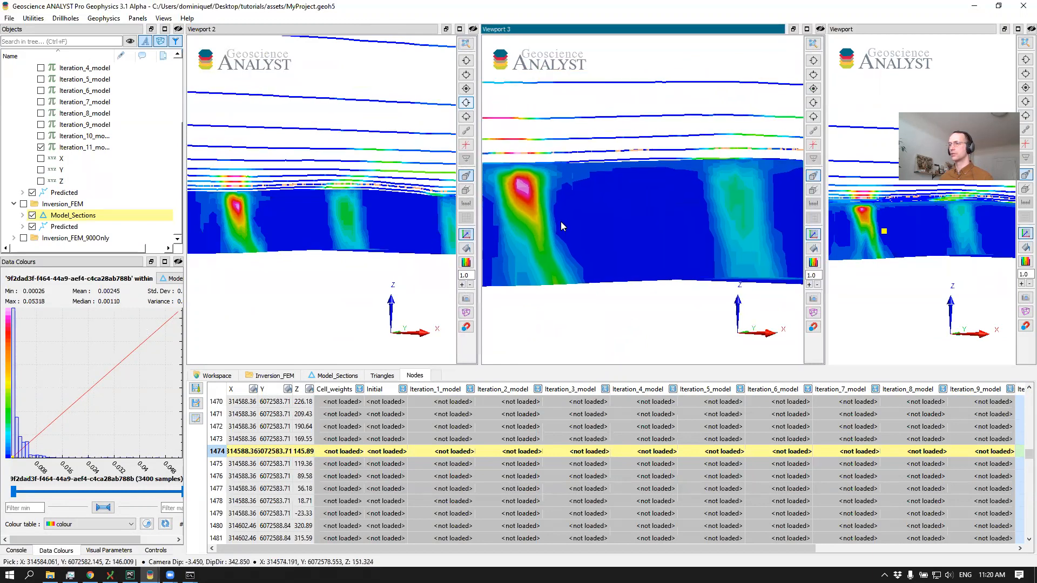
# Copy the 40_Ore_FlinFlon surface from the FlinFlon.geoh5 project and paste it into the workspace of MyProject.geoh5
pyautogui.scroll(3, 119, 210)
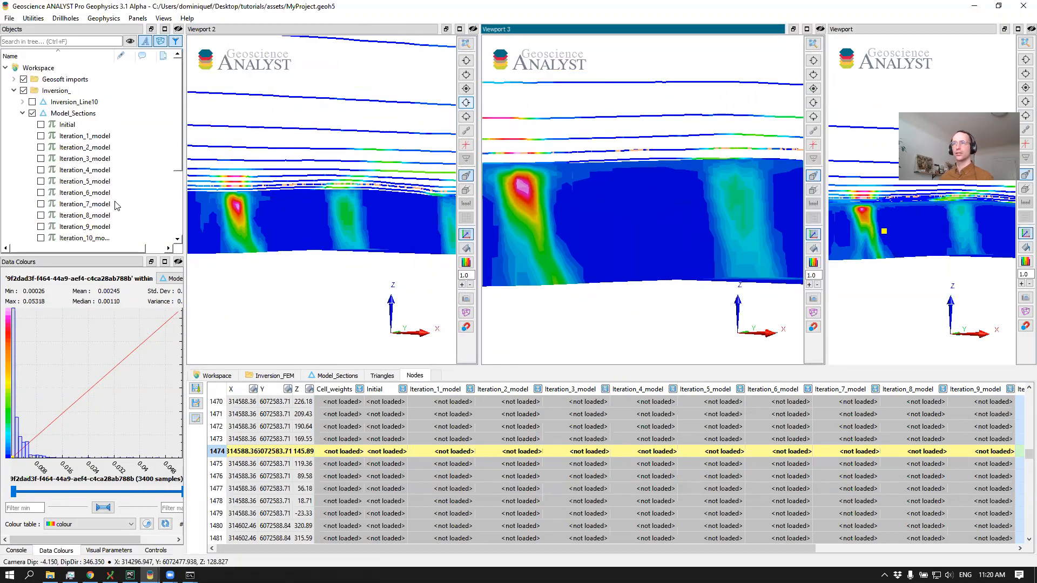
pyautogui.hotkey('alt', 'Tab')
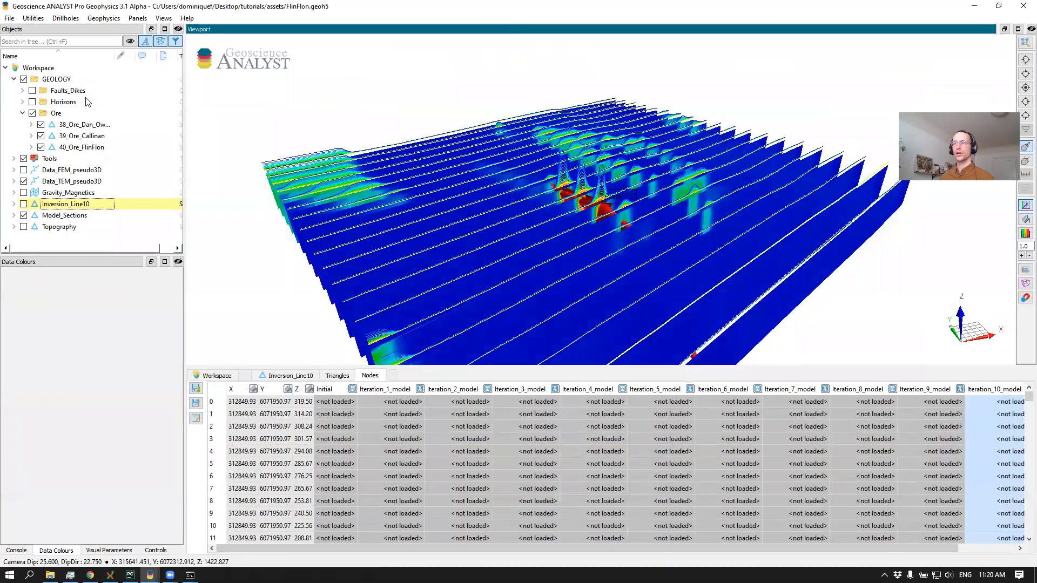
pyautogui.click(69, 147)
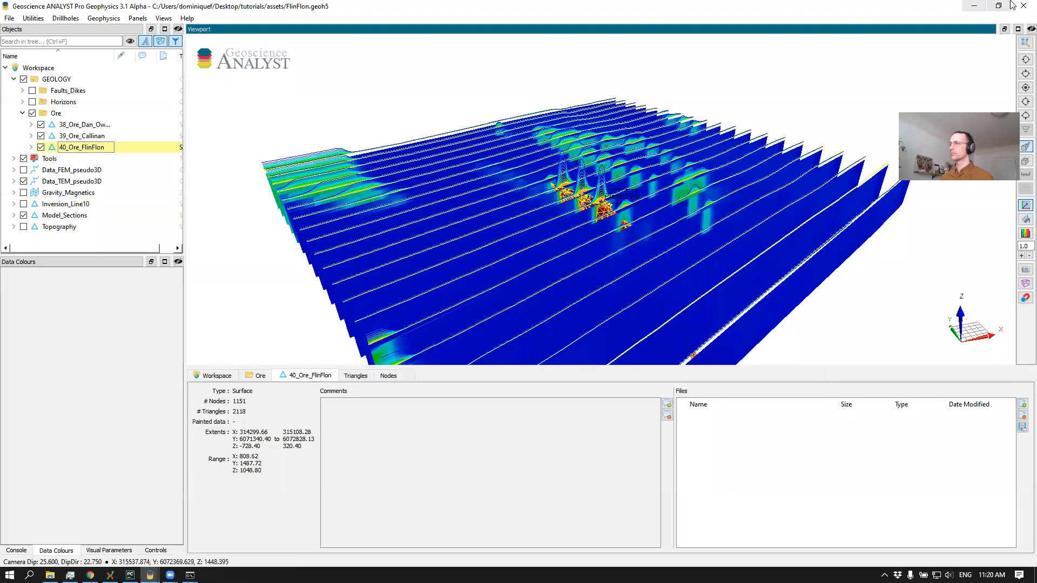
pyautogui.click(974, 6)
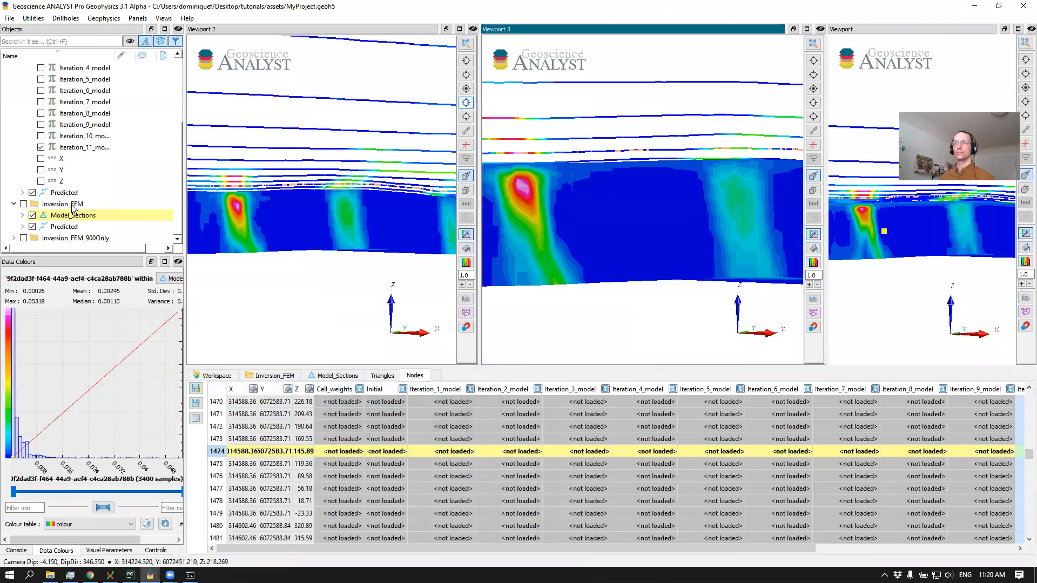
pyautogui.scroll(3, 148, 216)
pyautogui.click(50, 70)
pyautogui.hotkey('ctrl', 'v')
pyautogui.moveTo(562, 191)
pyautogui.mouseDown()
pyautogui.moveTo(534, 203)
pyautogui.moveTo(578, 203)
pyautogui.mouseUp()
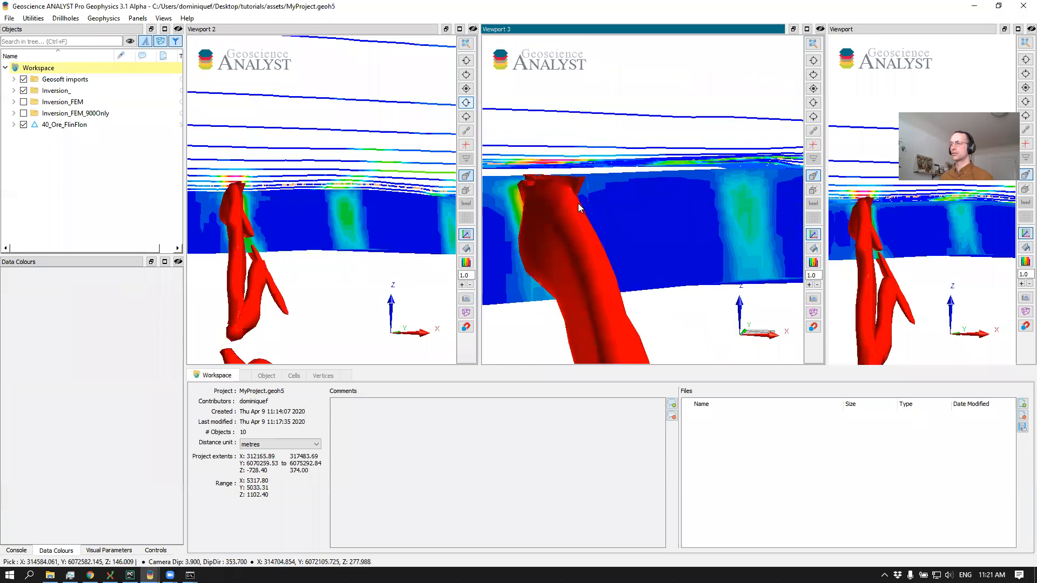
# Apply a logarithmic colour stretch to Iteration_11_model of the Inversion_ group's Model_Sections in Viewport 3 and compare the section with the ore body
pyautogui.click(581, 194)
pyautogui.click(514, 297)
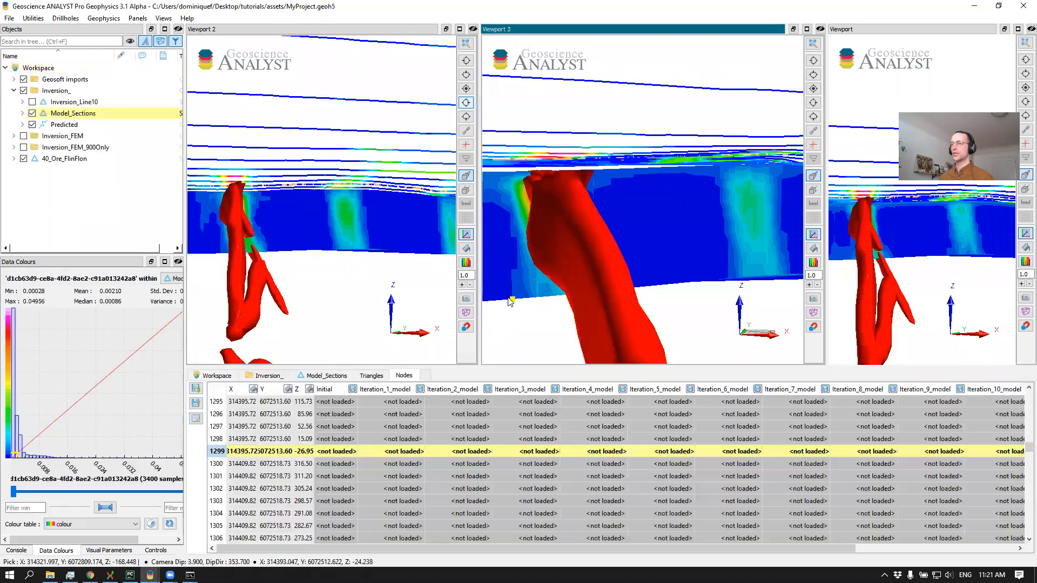
pyautogui.click(22, 112)
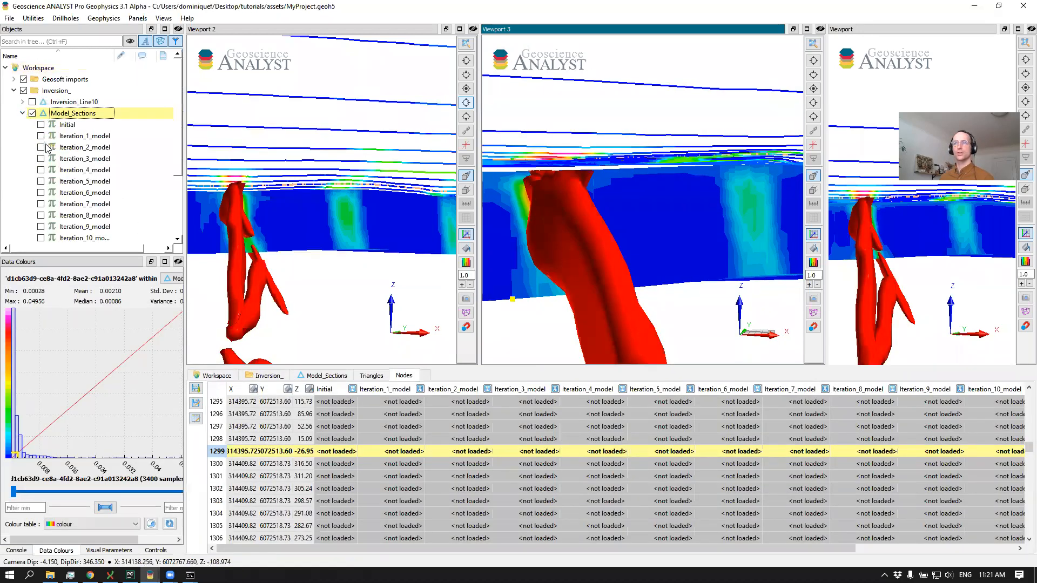
pyautogui.scroll(-3, 96, 164)
pyautogui.click(95, 160)
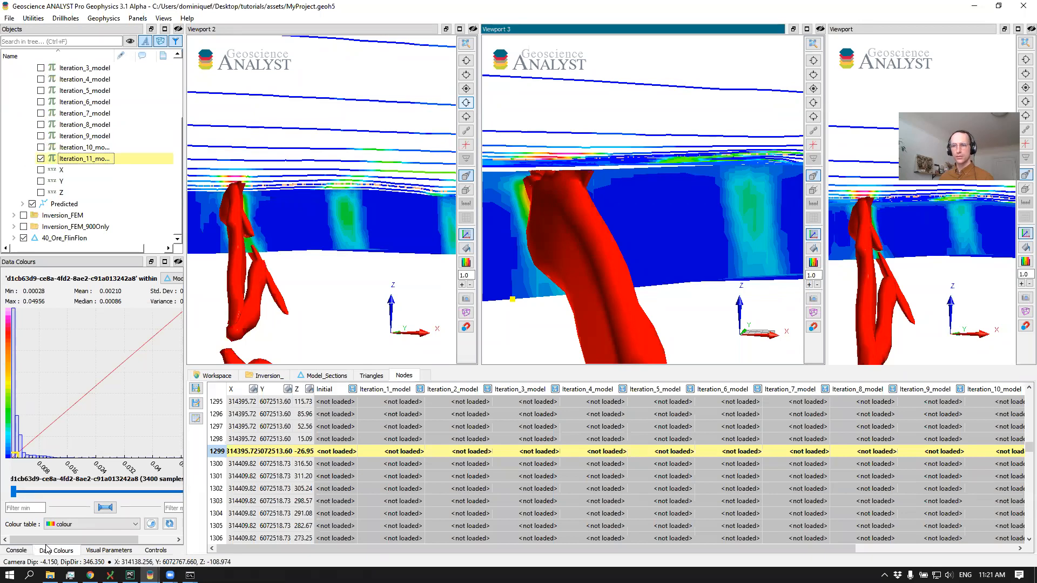
pyautogui.moveTo(81, 539); pyautogui.dragTo(116, 540)
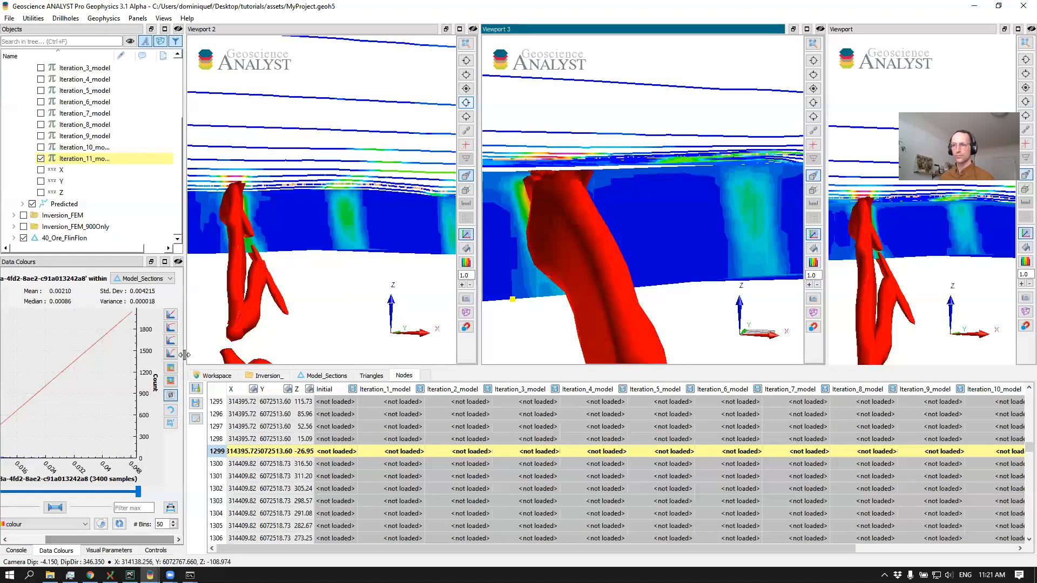
pyautogui.click(171, 328)
pyautogui.click(553, 319)
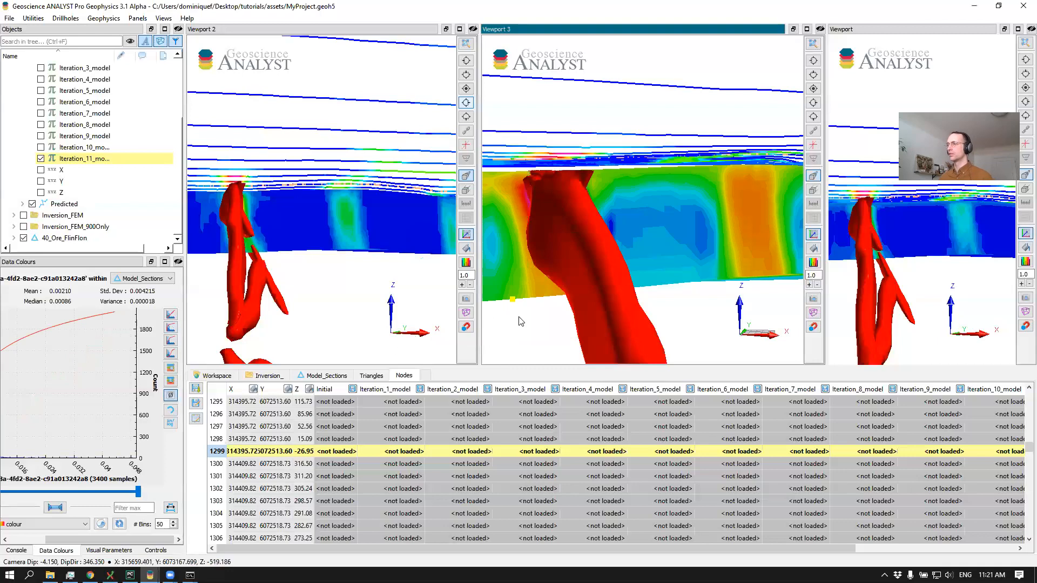
pyautogui.moveTo(539, 276); pyautogui.dragTo(597, 282, button='middle')
pyautogui.scroll(3, 597, 283)
pyautogui.moveTo(597, 282); pyautogui.dragTo(597, 262)
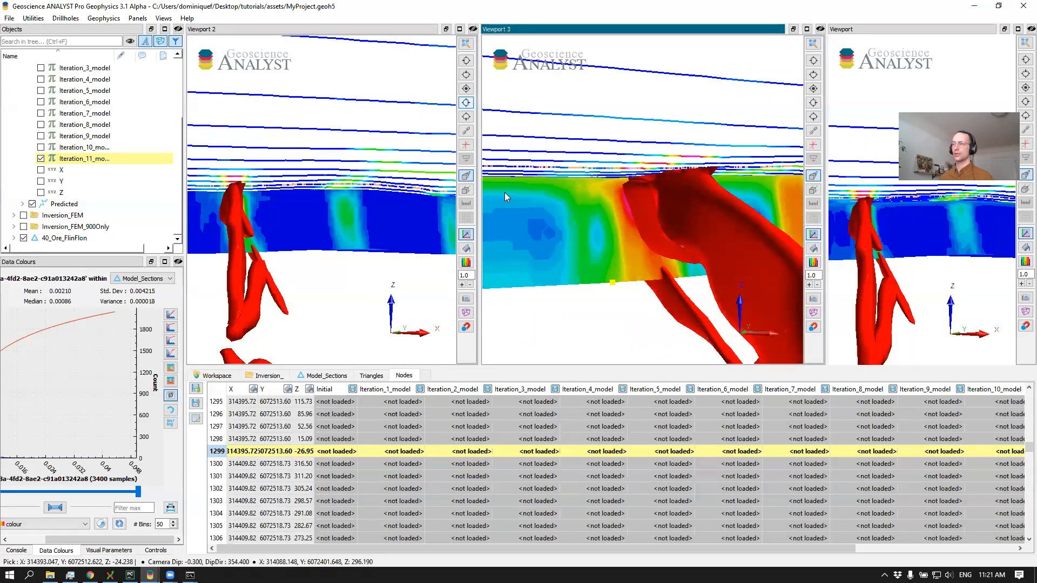
pyautogui.moveTo(919, 233)
pyautogui.mouseDown()
pyautogui.moveTo(940, 234)
pyautogui.moveTo(918, 235)
pyautogui.mouseUp()
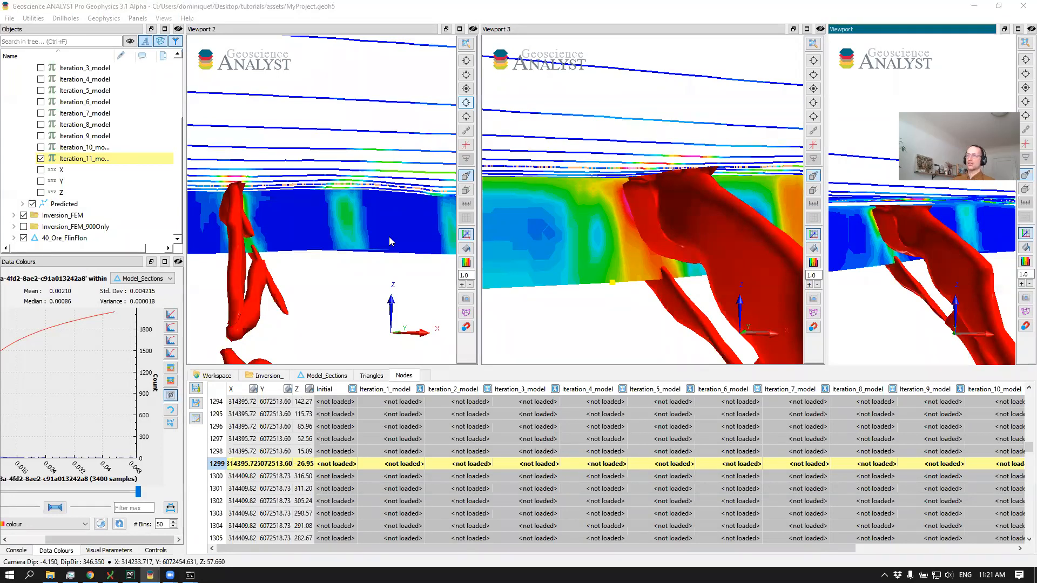
# Switch to the Tutorial4_EM1D_inversion Jupyter notebook in the browser
pyautogui.hotkey('alt', 'Tab')
pyautogui.hotkey('alt', 'Tab')
pyautogui.hotkey('alt', 'Tab')
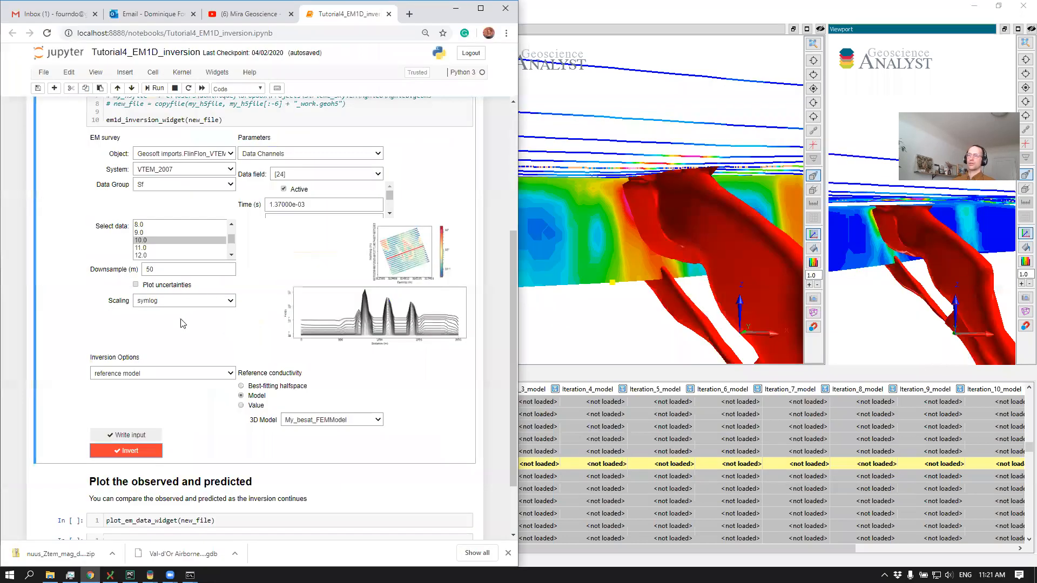
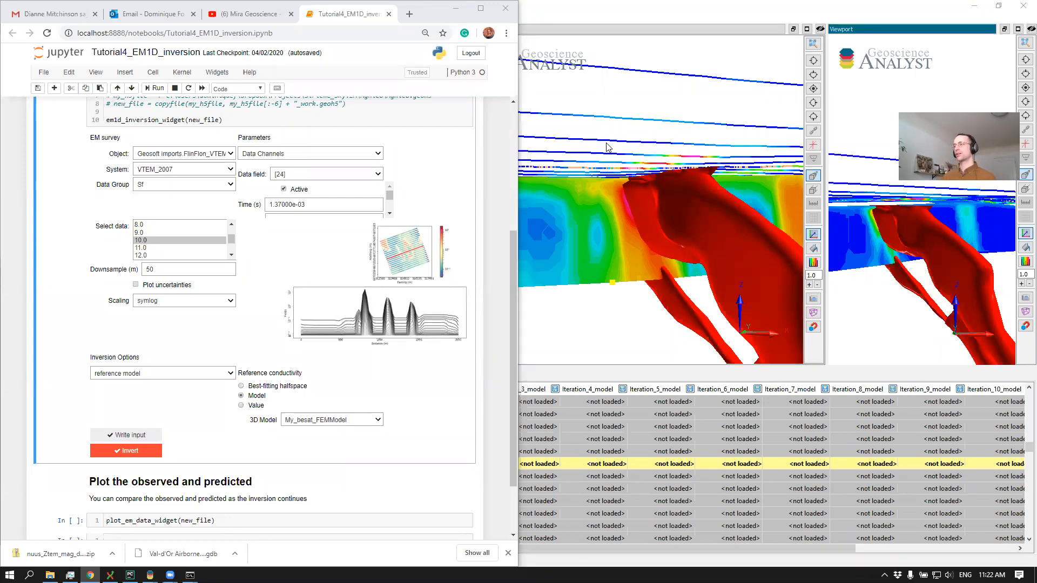
# Switch to Geoscience ANALYST and close Viewport 2 and the unnumbered Viewport, keeping only Viewport 3 open
pyautogui.click(591, 146)
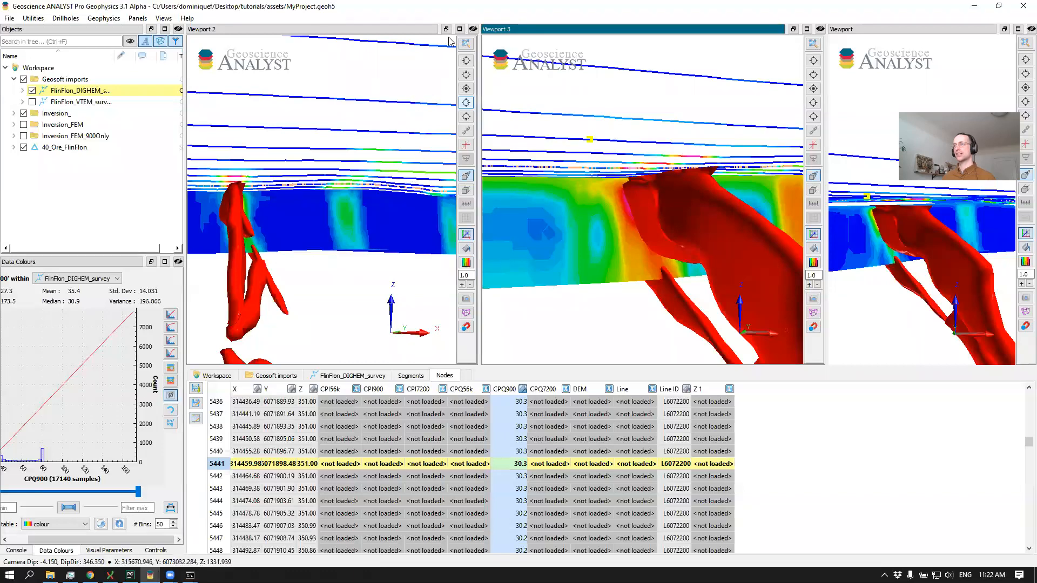
pyautogui.click(473, 29)
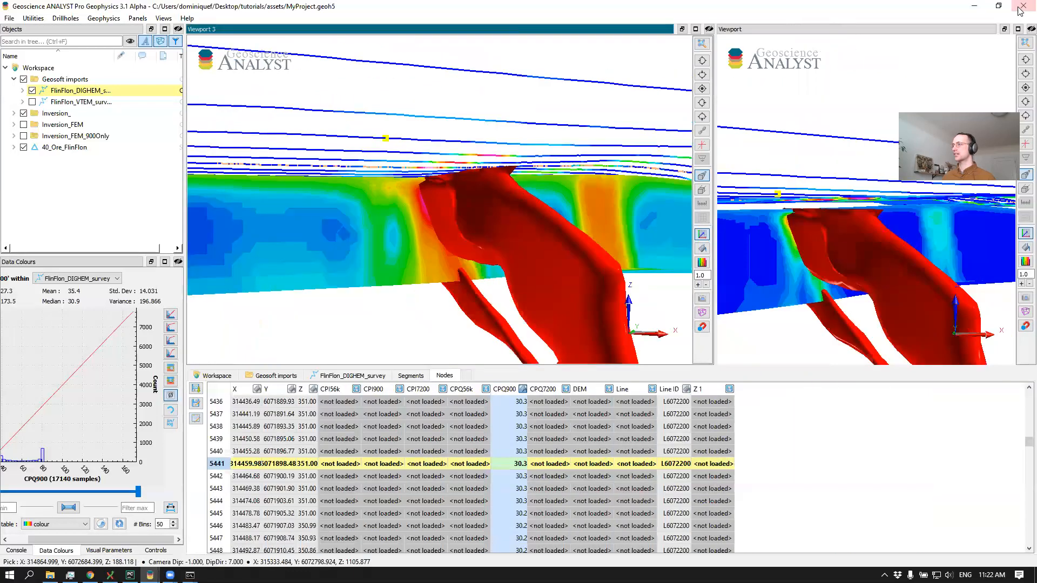
pyautogui.click(1019, 29)
pyautogui.moveTo(436, 206); pyautogui.dragTo(465, 205)
pyautogui.moveTo(464, 200); pyautogui.dragTo(432, 161, button='middle')
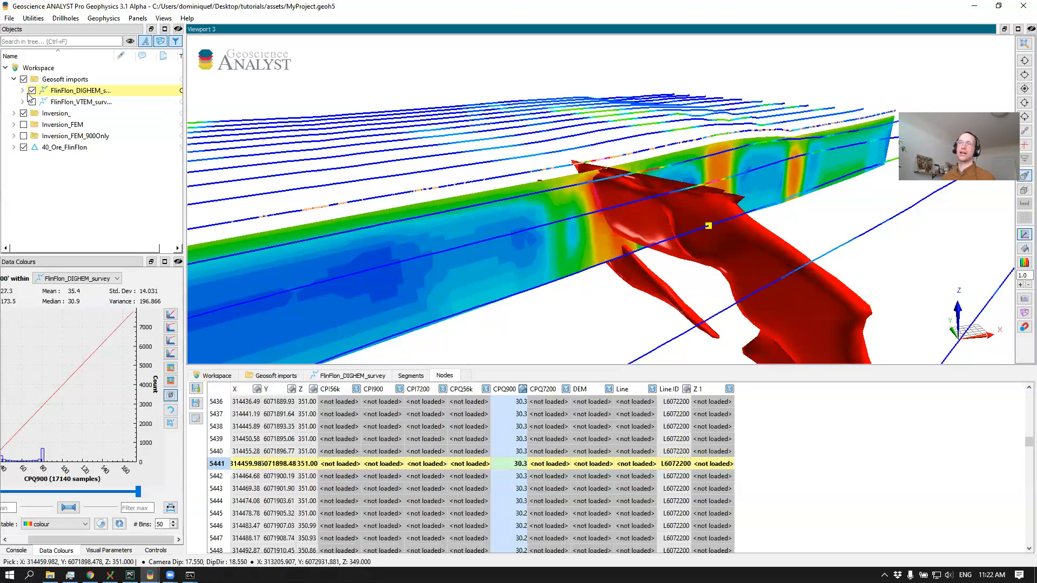
# Expand the Inversion_ group and hide the 40_Ore_FlinFlon surface and the Geosoft imports group in Viewport 3
pyautogui.click(14, 114)
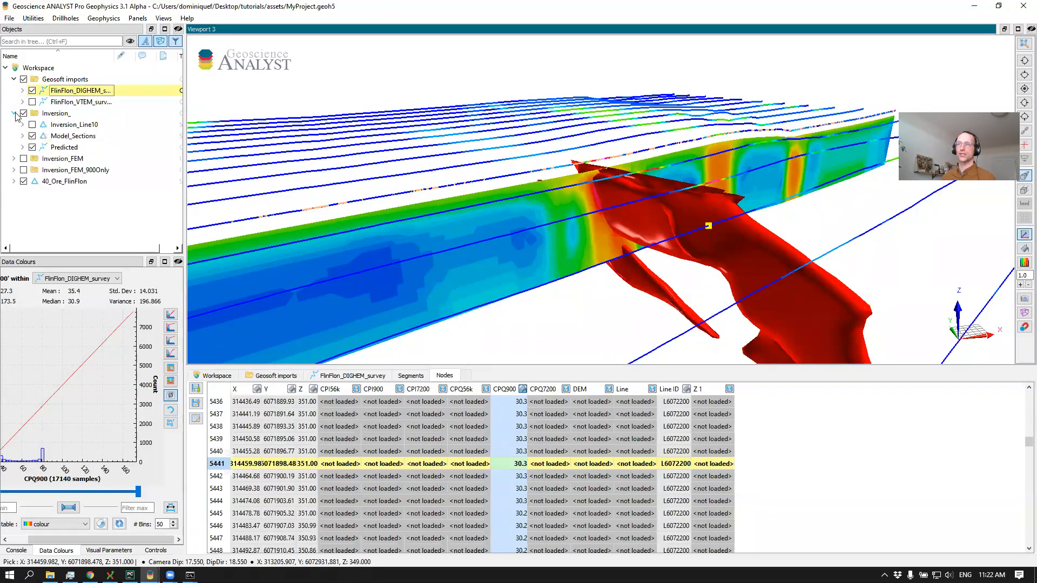
pyautogui.click(55, 149)
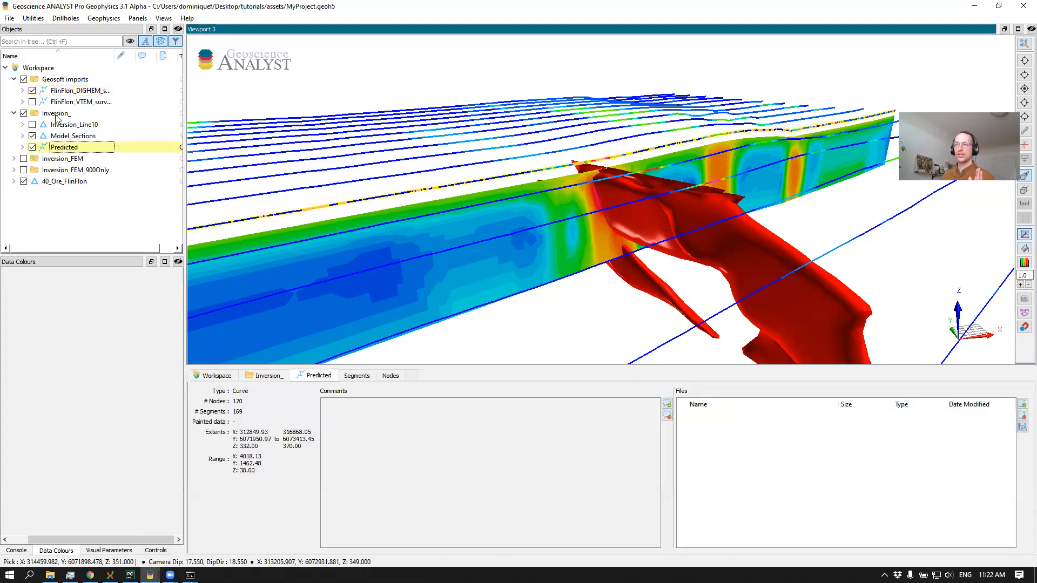
pyautogui.click(23, 181)
pyautogui.click(24, 186)
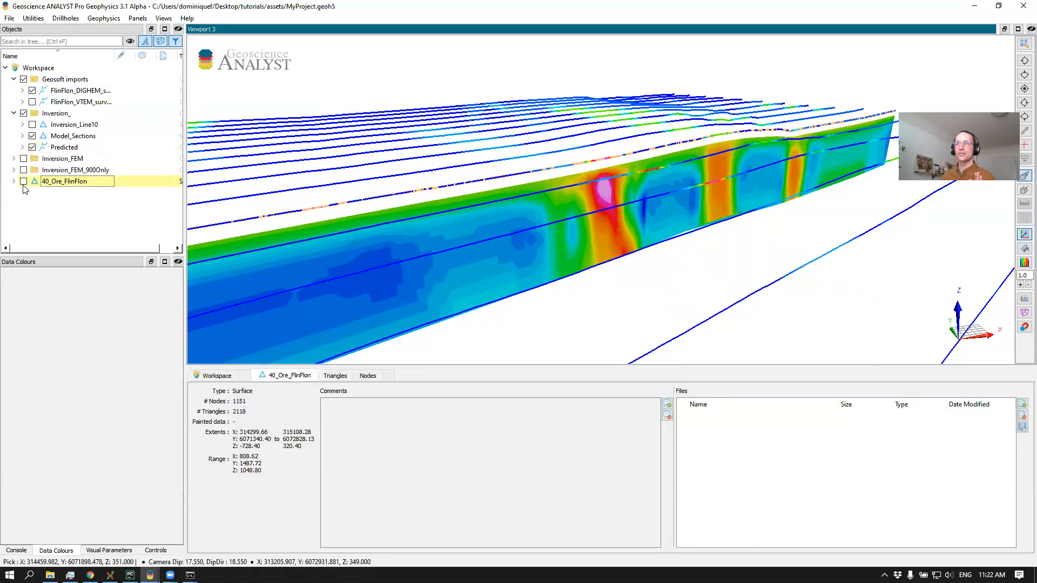
pyautogui.click(24, 80)
pyautogui.moveTo(356, 147); pyautogui.dragTo(387, 154)
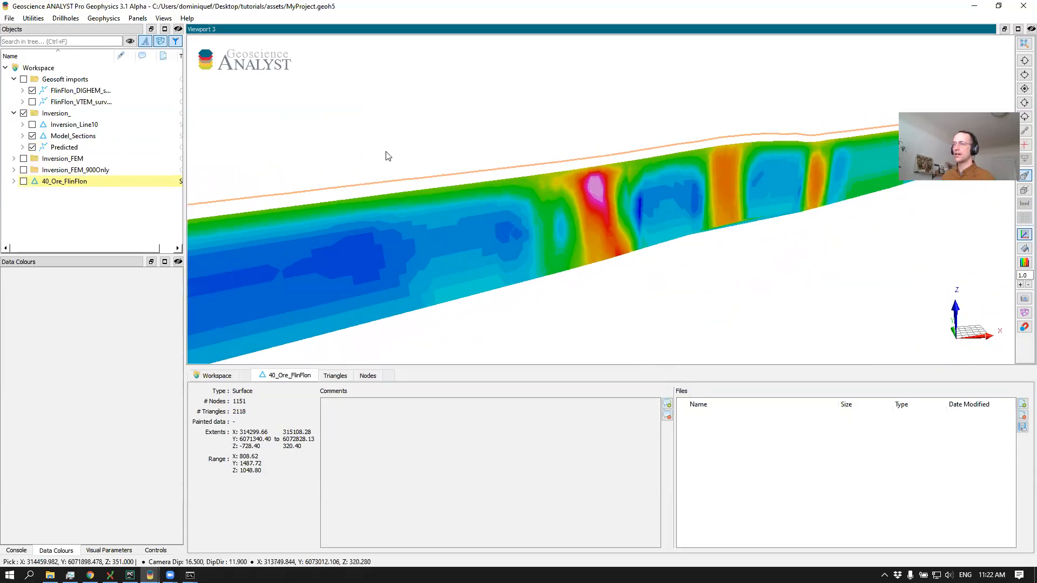
# Turn on profiles for the Predicted curve of the Inversion_ group and plot the Iteration_11_ data group
pyautogui.click(67, 148)
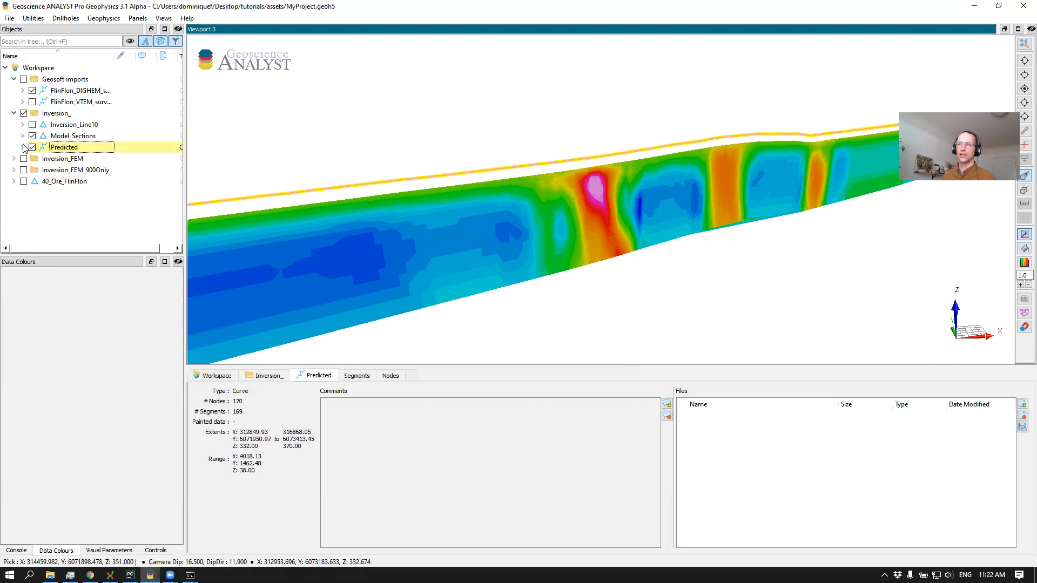
pyautogui.click(22, 148)
pyautogui.click(93, 550)
pyautogui.scroll(-3, 16, 448)
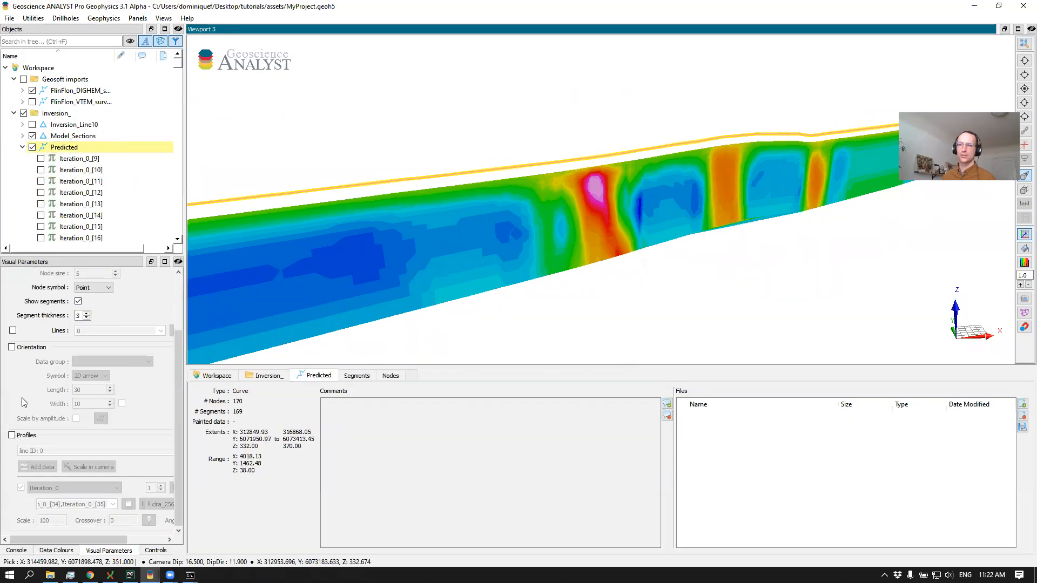
pyautogui.click(12, 436)
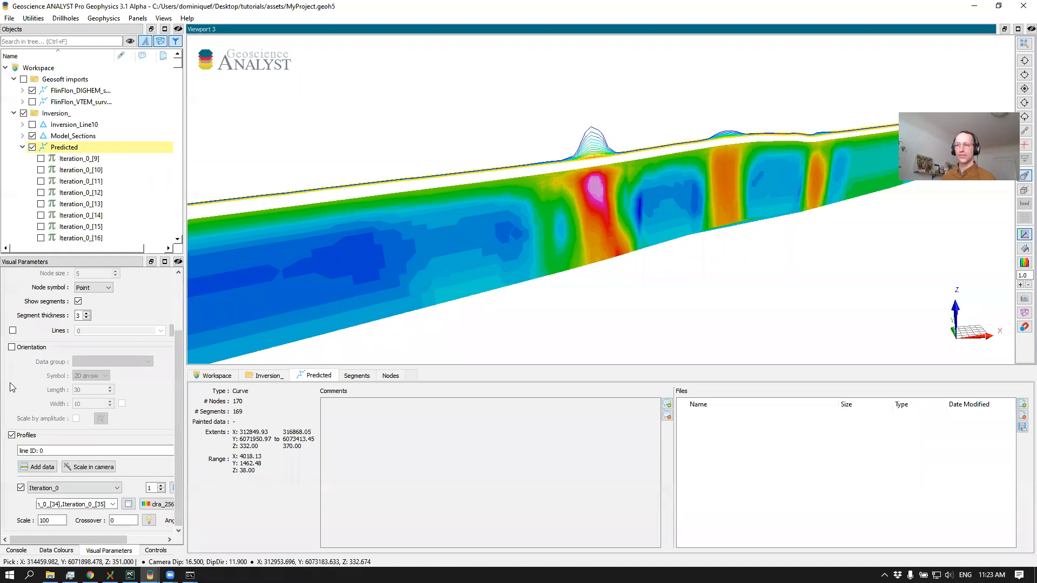
pyautogui.click(54, 488)
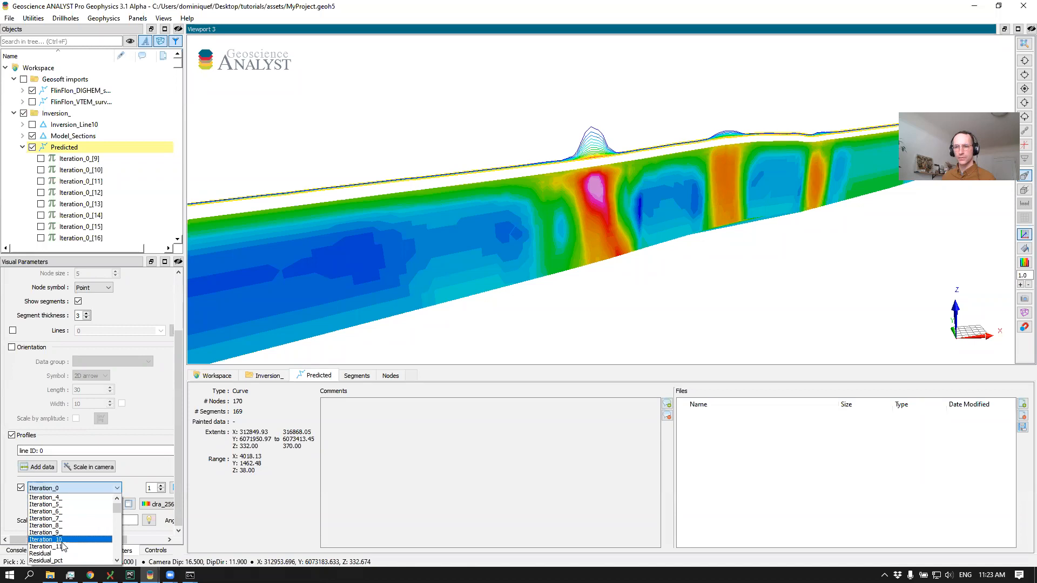
pyautogui.click(63, 547)
pyautogui.moveTo(589, 174); pyautogui.dragTo(506, 201, button='middle')
pyautogui.moveTo(505, 200)
pyautogui.mouseDown()
pyautogui.moveTo(499, 213)
pyautogui.moveTo(473, 198)
pyautogui.moveTo(509, 198)
pyautogui.moveTo(498, 213)
pyautogui.mouseUp()
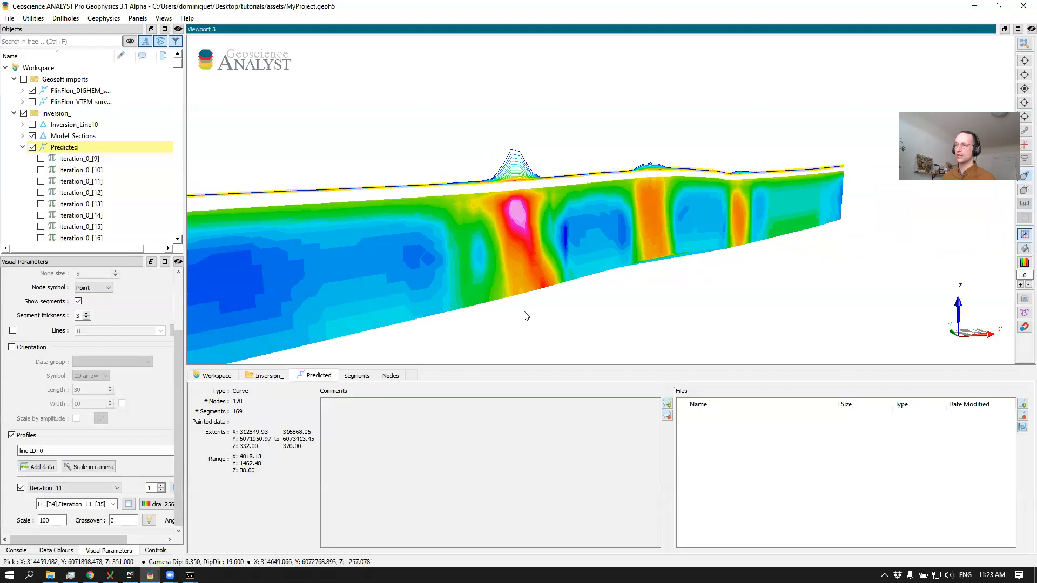
pyautogui.moveTo(364, 299); pyautogui.dragTo(461, 254)
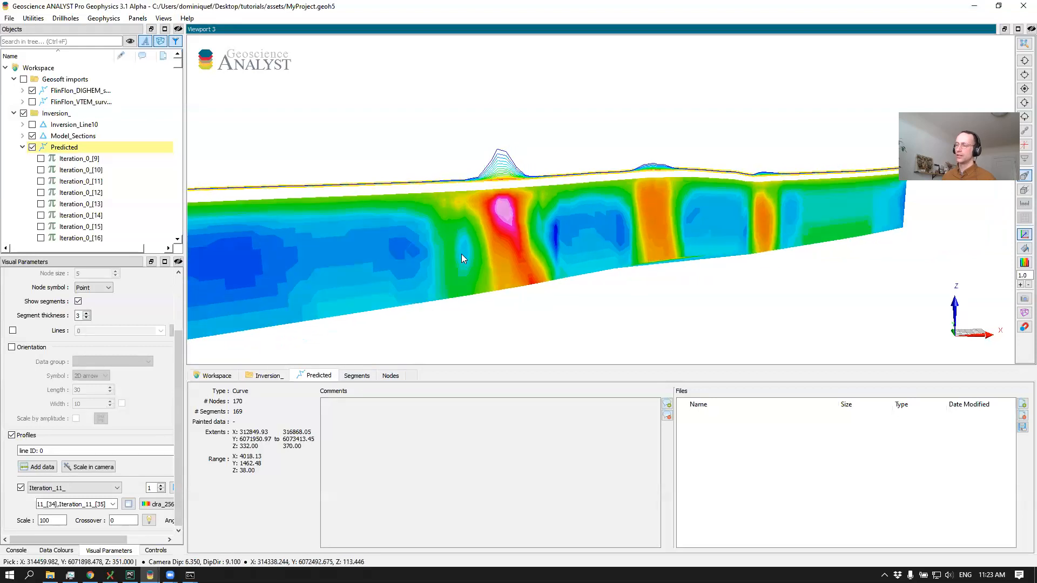
# Add a second profile to the Predicted curve and set its data group to Sf
pyautogui.click(42, 476)
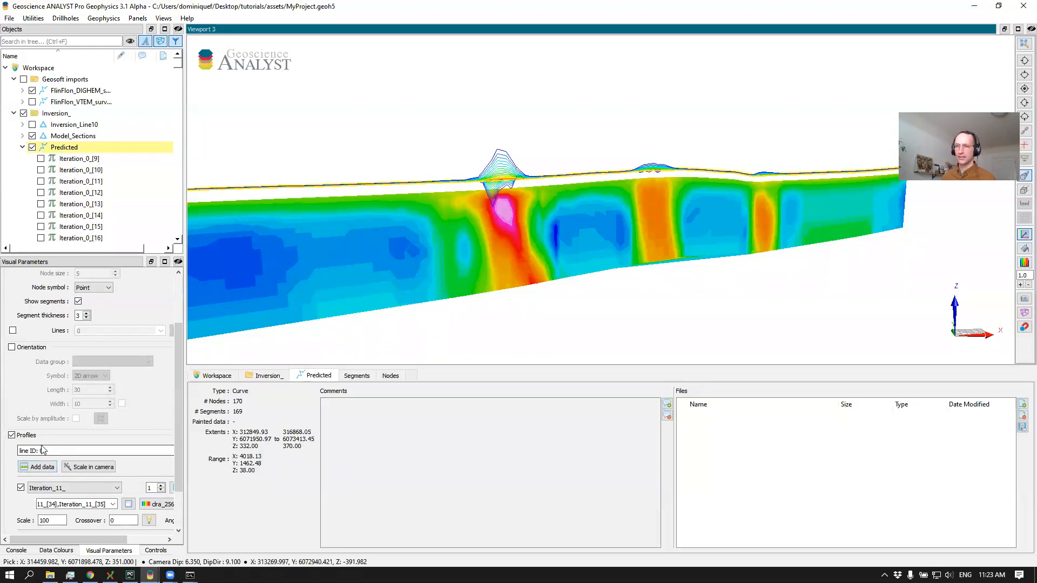
pyautogui.scroll(-2, 32, 408)
pyautogui.click(53, 488)
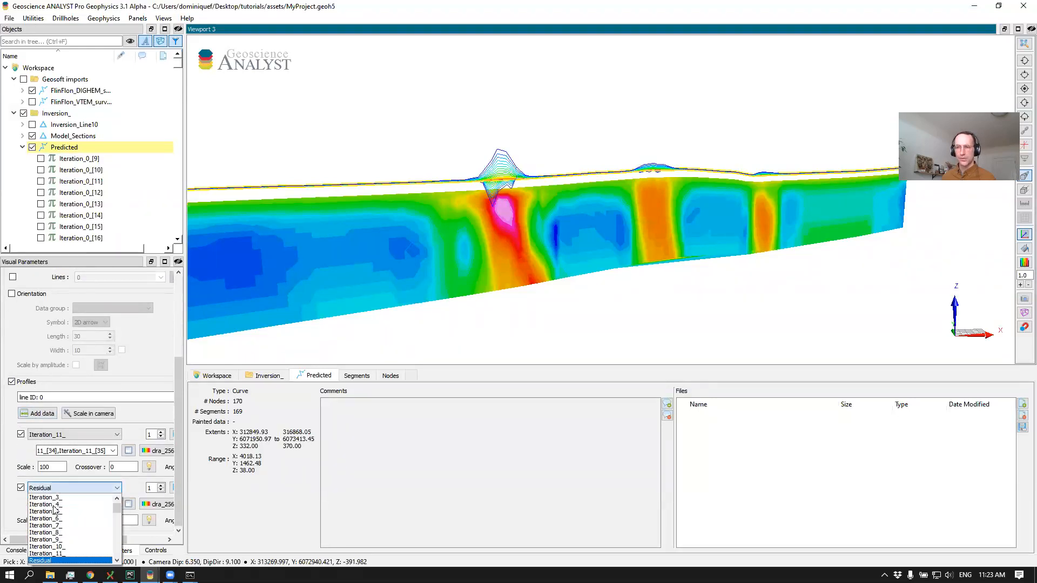
pyautogui.click(51, 560)
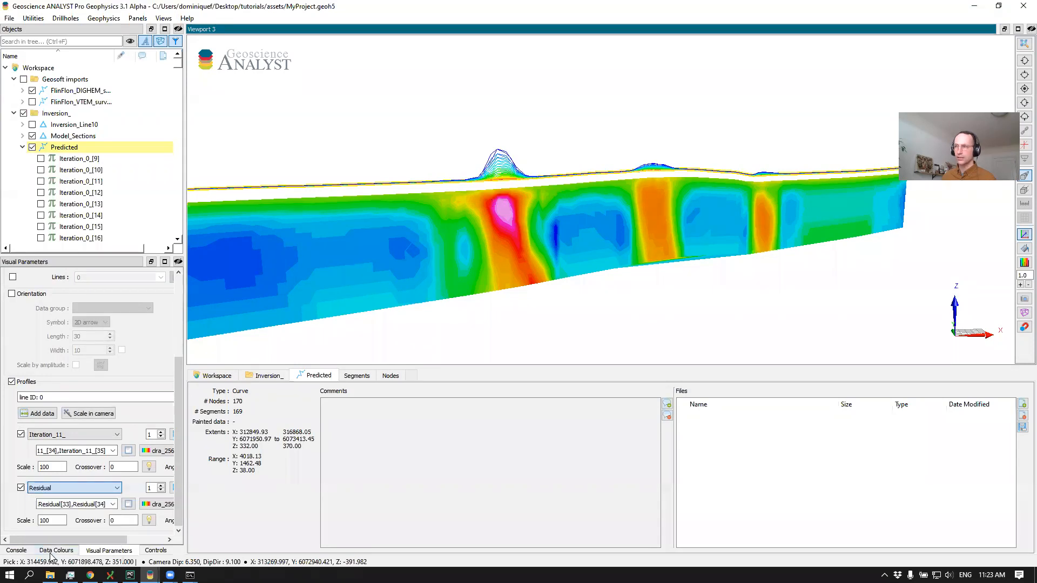
pyautogui.scroll(5, 471, 220)
pyautogui.moveTo(393, 197); pyautogui.dragTo(264, 321)
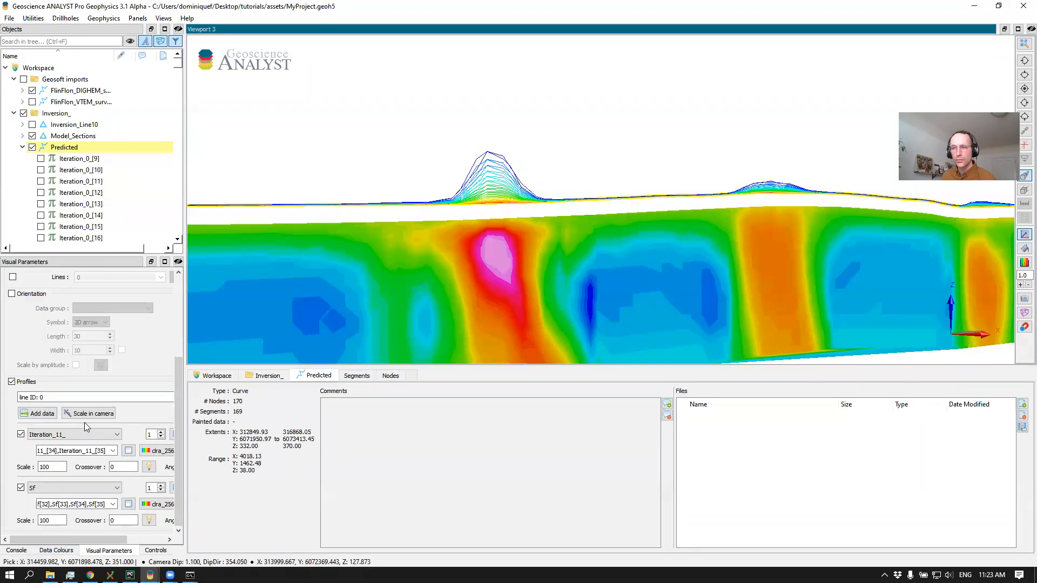
# Reselect the Predicted curve and try scaling its profiles interactively with Scale in camera
pyautogui.click(488, 185)
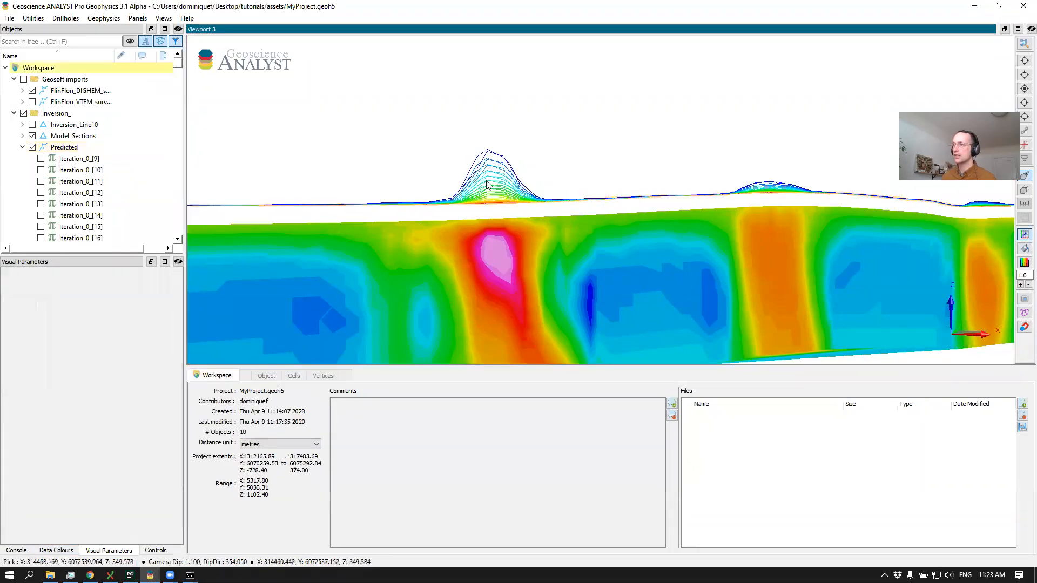
pyautogui.click(452, 220)
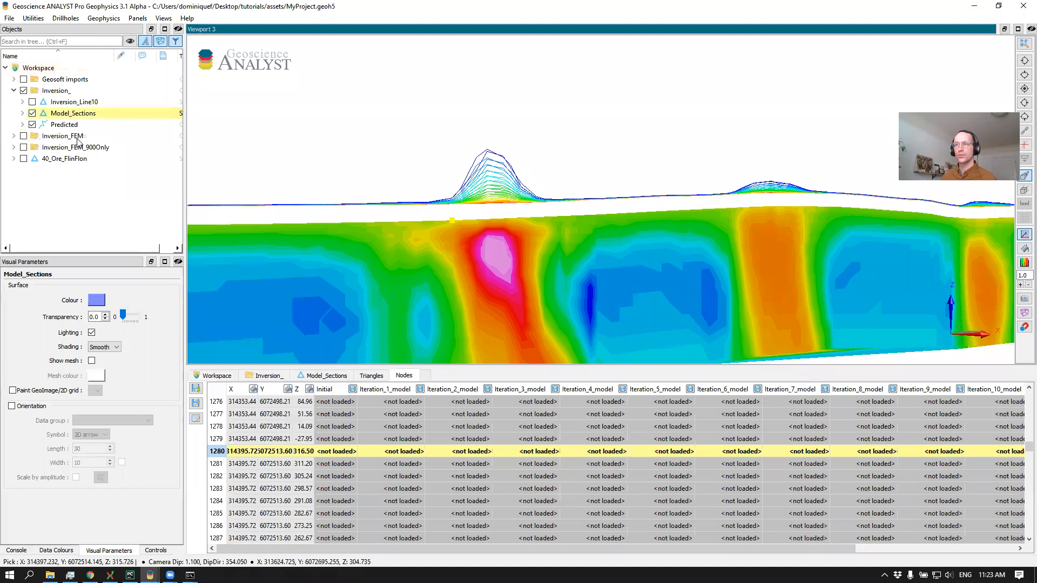
pyautogui.click(63, 124)
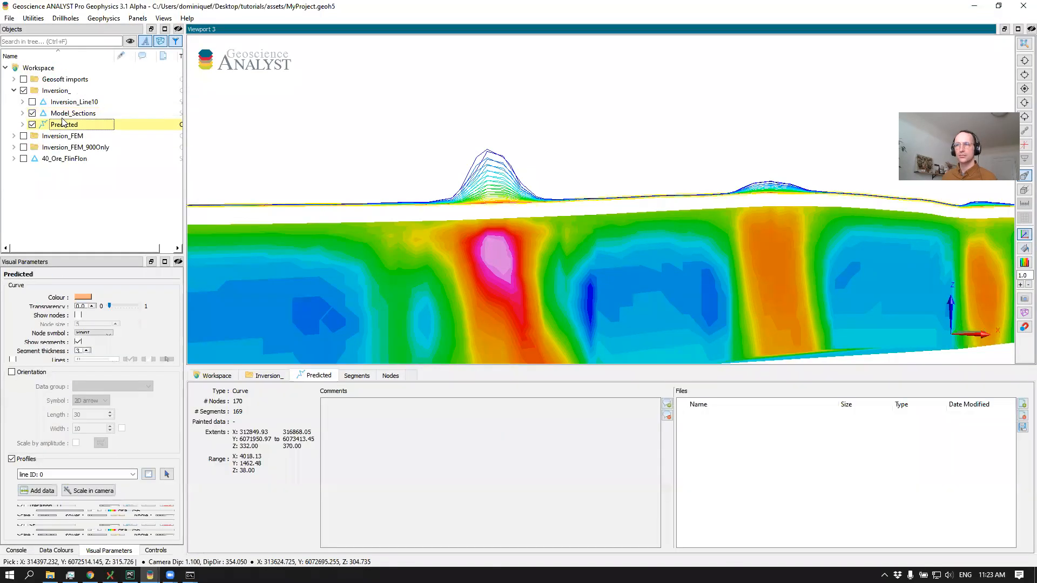
pyautogui.scroll(-2, 46, 453)
pyautogui.click(80, 448)
pyautogui.scroll(5, 478, 174)
pyautogui.moveTo(479, 174); pyautogui.dragTo(403, 187)
# Set the scale of both the Iteration_11_ and Sf profiles to 100
pyautogui.moveTo(59, 497); pyautogui.dragTo(9, 493)
pyautogui.write('100')
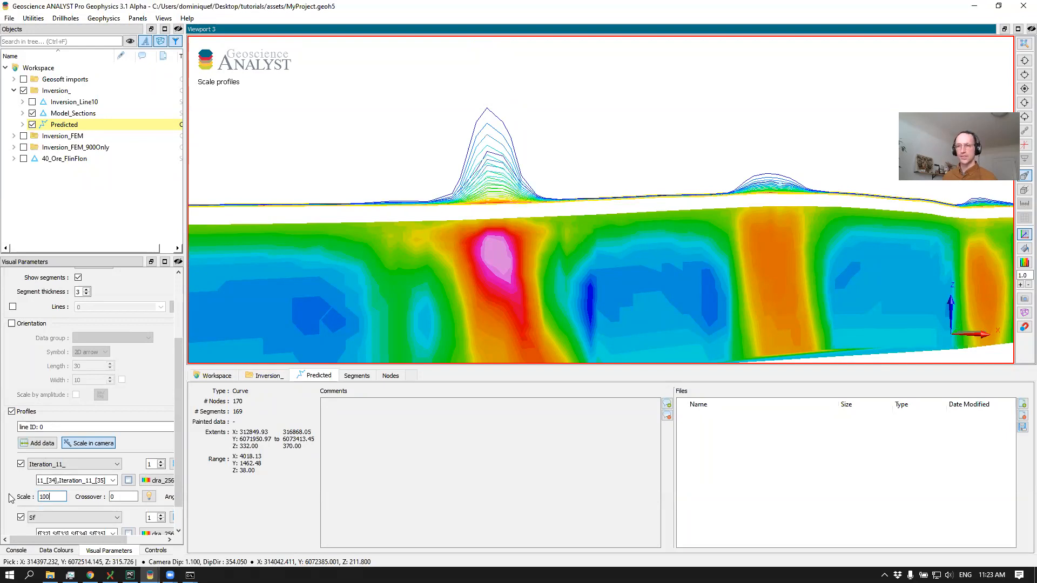
pyautogui.scroll(-1, 178, 459)
pyautogui.moveTo(66, 520); pyautogui.dragTo(32, 522)
pyautogui.write('100')
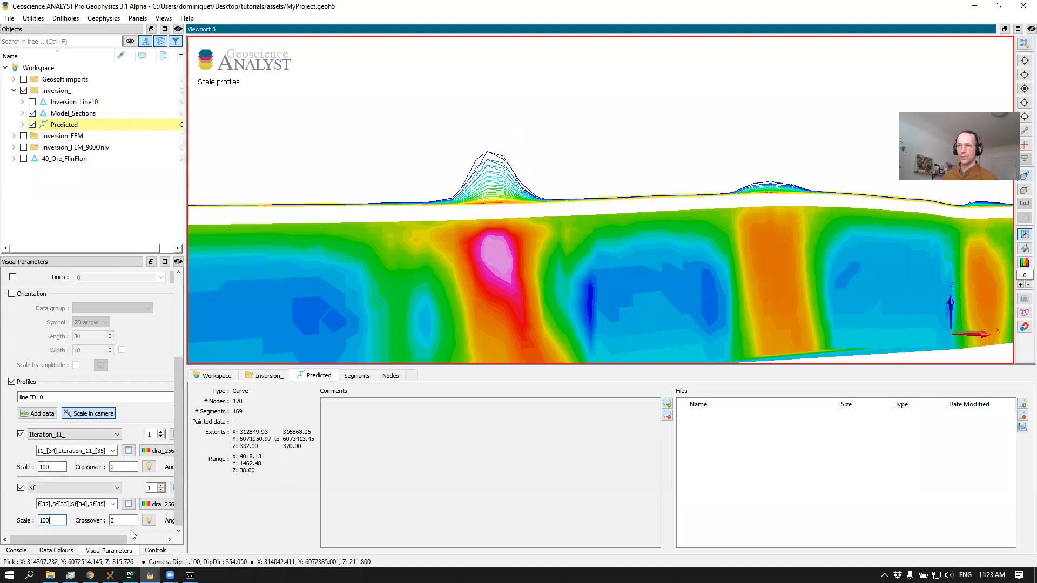
# Colour the Iteration_11_ profiles blue and the Sf profiles red, and leave the interactive scaling mode
pyautogui.click(157, 451)
pyautogui.click(160, 511)
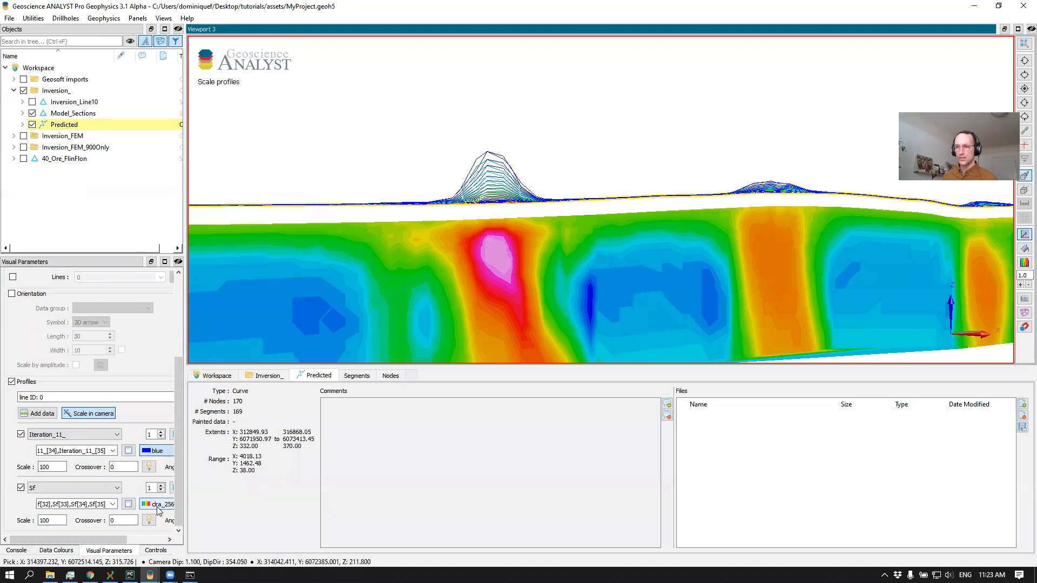
pyautogui.click(158, 506)
pyautogui.scroll(-3, 172, 563)
pyautogui.scroll(-3, 171, 564)
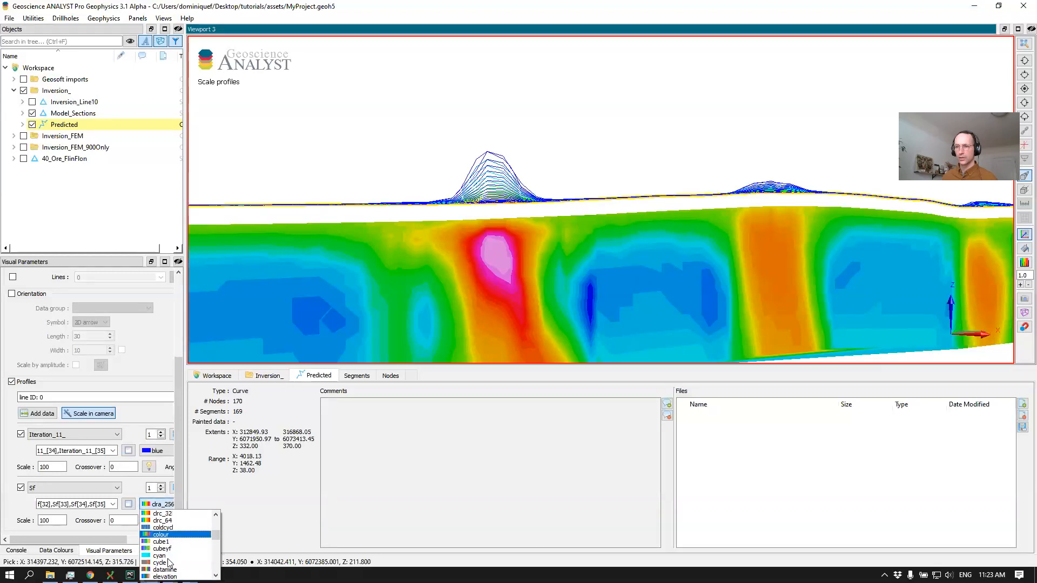
pyautogui.scroll(-3, 172, 563)
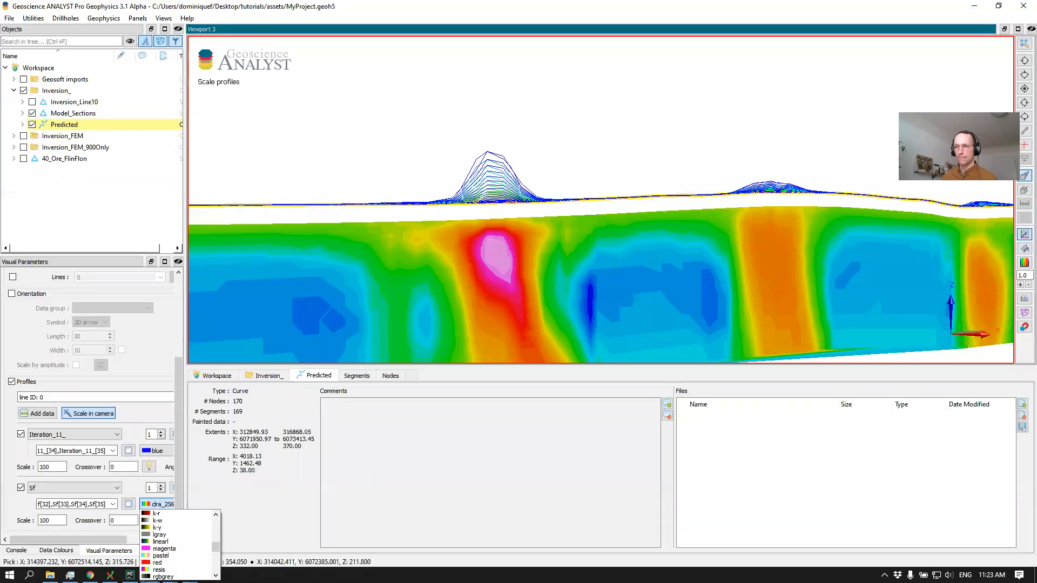
pyautogui.click(162, 563)
pyautogui.moveTo(512, 233); pyautogui.dragTo(484, 220)
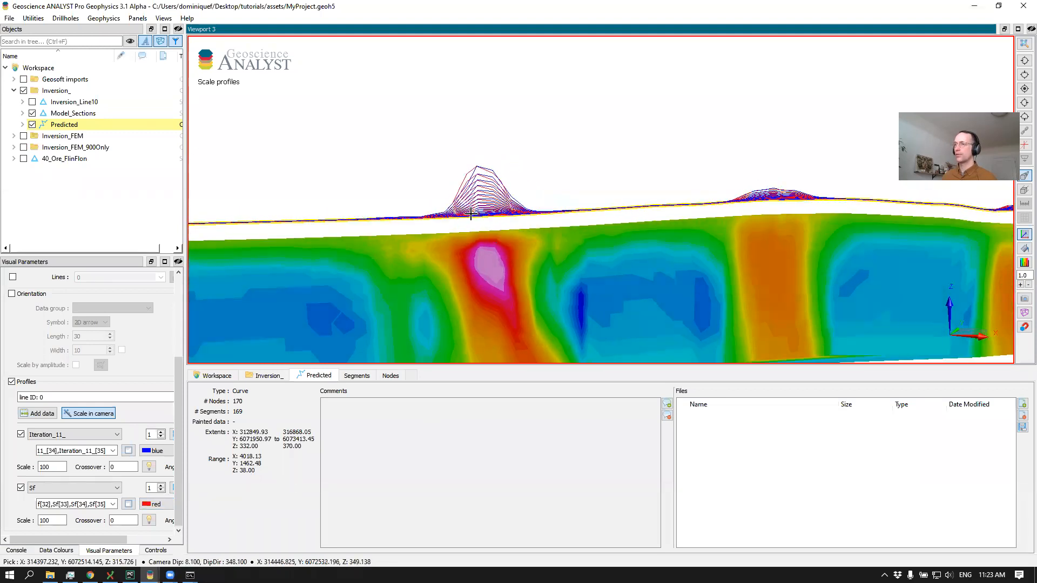
pyautogui.press('Escape')
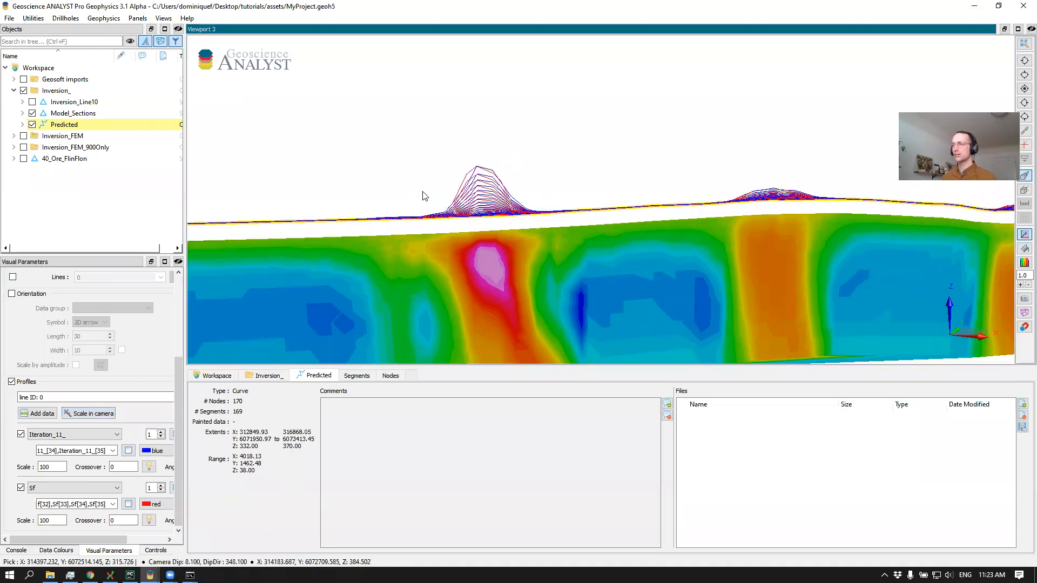
# Examine how well the blue Iteration_11_ profiles match the red Sf profiles over each anomaly along the line
pyautogui.scroll(5, 486, 191)
pyautogui.moveTo(532, 195)
pyautogui.mouseDown()
pyautogui.moveTo(542, 198)
pyautogui.moveTo(525, 201)
pyautogui.mouseUp()
pyautogui.scroll(-4, 541, 198)
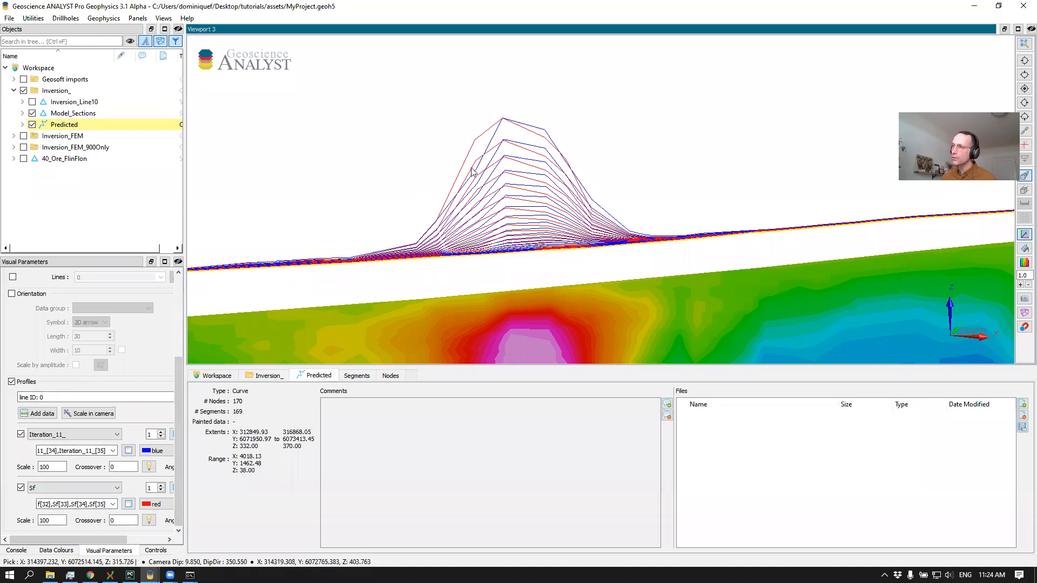
pyautogui.moveTo(534, 193); pyautogui.dragTo(444, 190, button='middle')
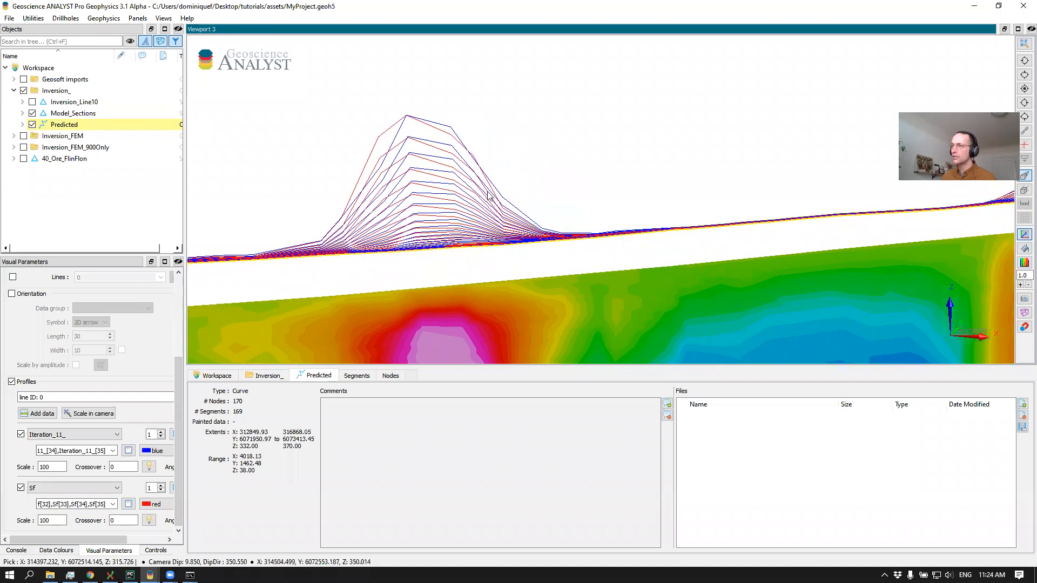
pyautogui.scroll(-2, 492, 192)
pyautogui.scroll(5, 549, 212)
pyautogui.moveTo(587, 224); pyautogui.dragTo(416, 212, button='middle')
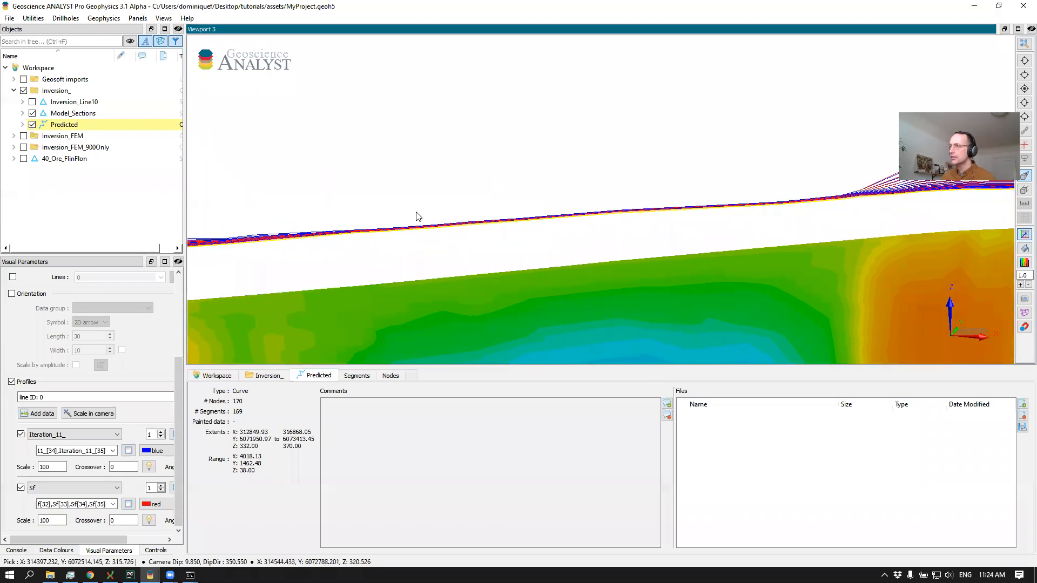
pyautogui.scroll(-4, 574, 189)
pyautogui.moveTo(578, 189); pyautogui.dragTo(371, 199, button='middle')
pyautogui.moveTo(633, 188); pyautogui.dragTo(386, 196, button='middle')
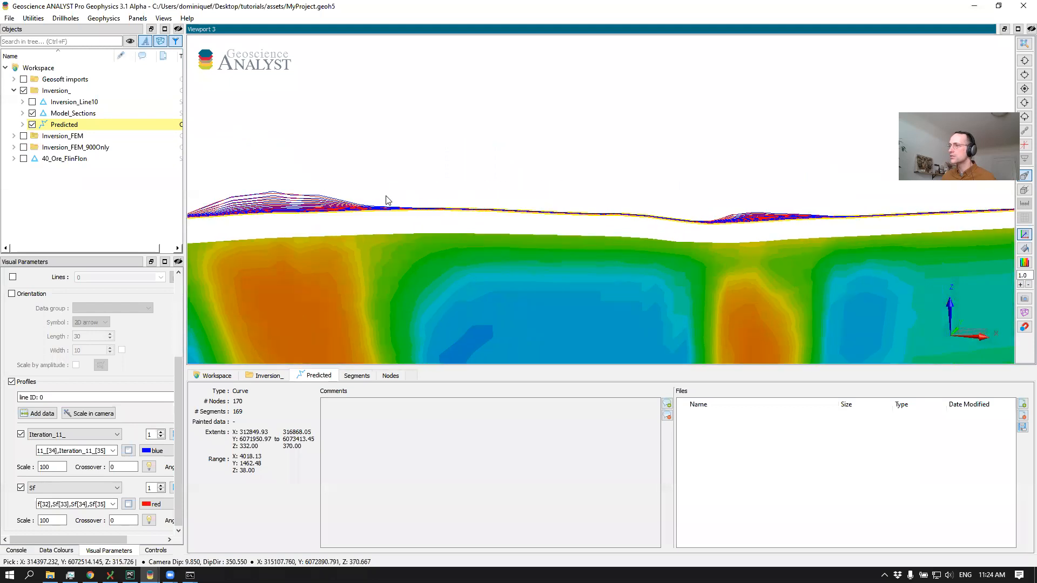
pyautogui.moveTo(567, 174); pyautogui.dragTo(674, 157, button='middle')
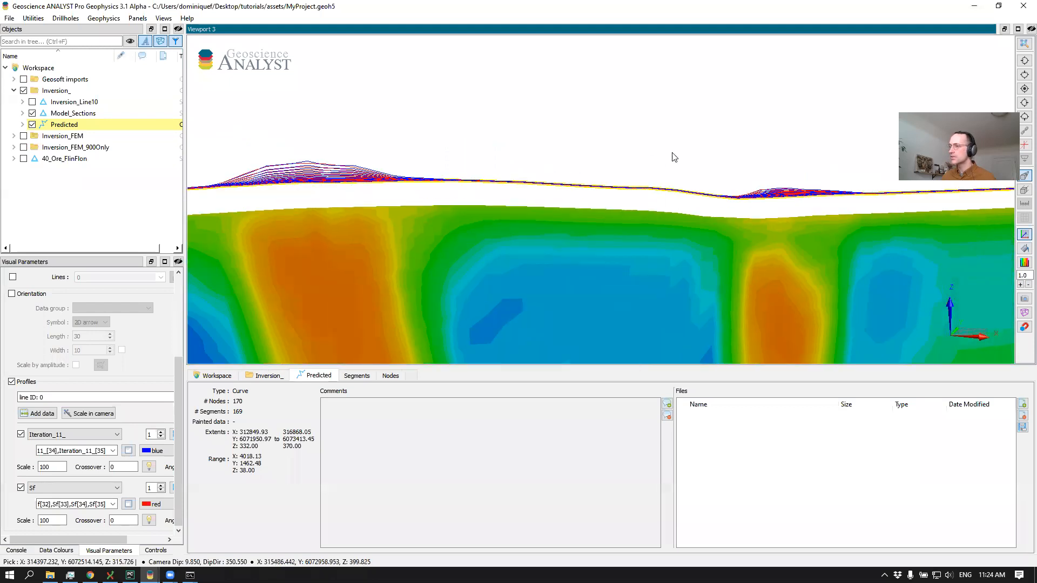
# Switch the second profile from Sf to Residual and inspect it above the conductive zones of the section
pyautogui.click(62, 488)
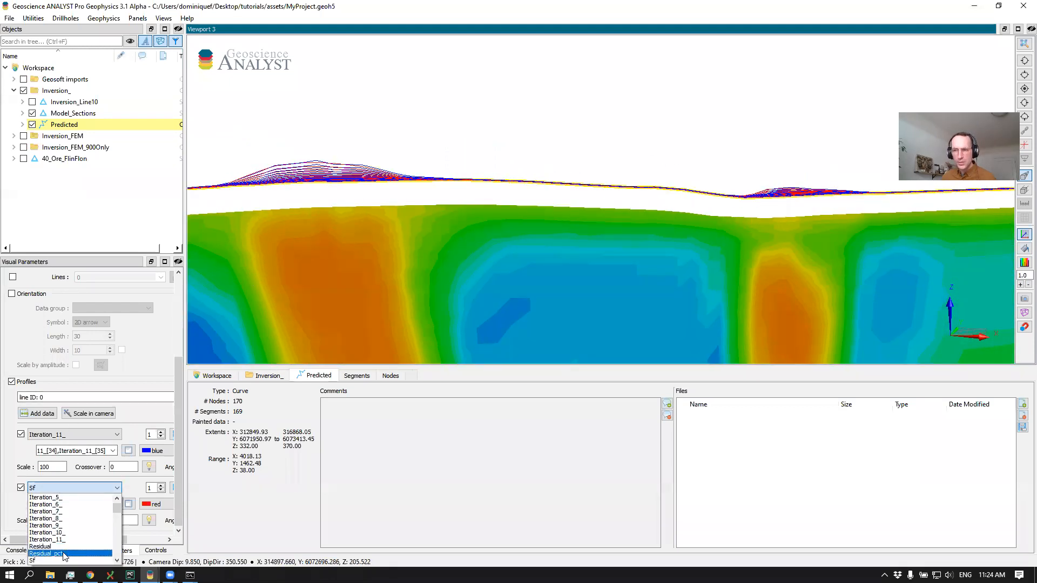
pyautogui.click(41, 546)
pyautogui.moveTo(307, 190)
pyautogui.mouseDown(button='middle')
pyautogui.moveTo(366, 199)
pyautogui.moveTo(492, 182)
pyautogui.mouseUp(button='middle')
pyautogui.moveTo(360, 204); pyautogui.dragTo(447, 197, button='middle')
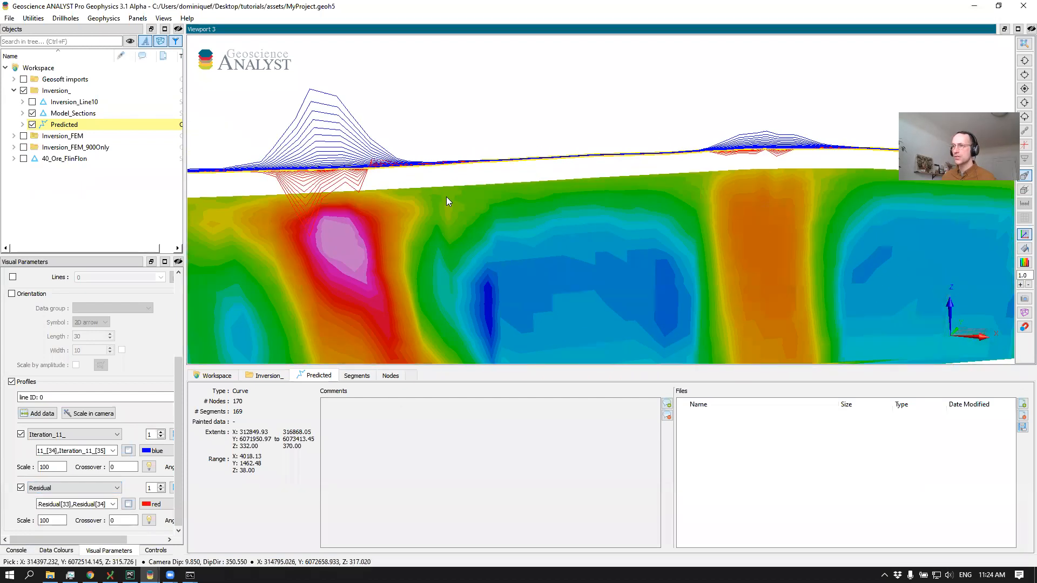
pyautogui.moveTo(294, 214); pyautogui.dragTo(397, 215, button='middle')
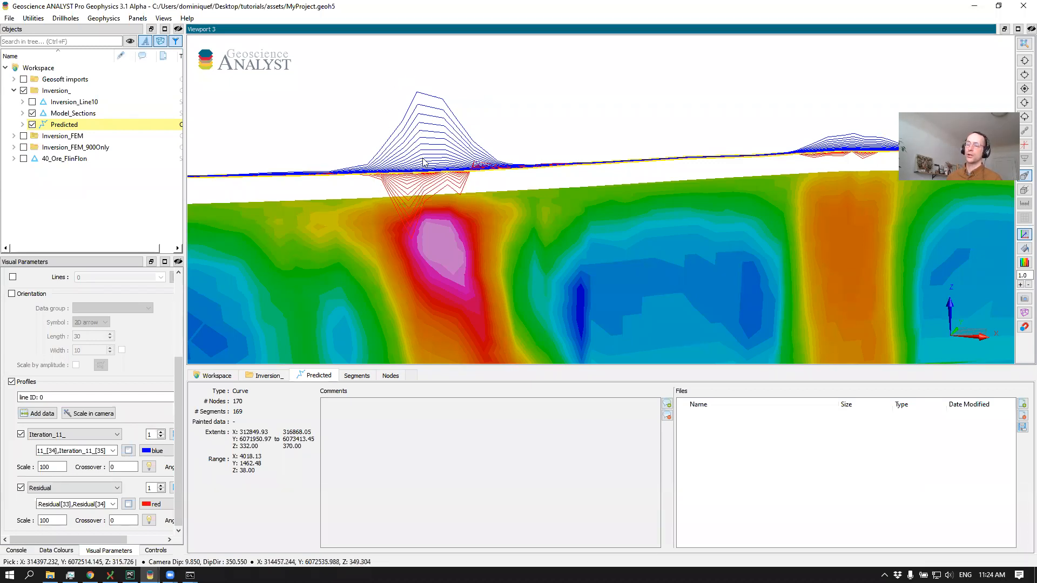
# Dock the project window to half the screen beside the browser and open a new browser tab
pyautogui.moveTo(424, 160); pyautogui.dragTo(443, 181)
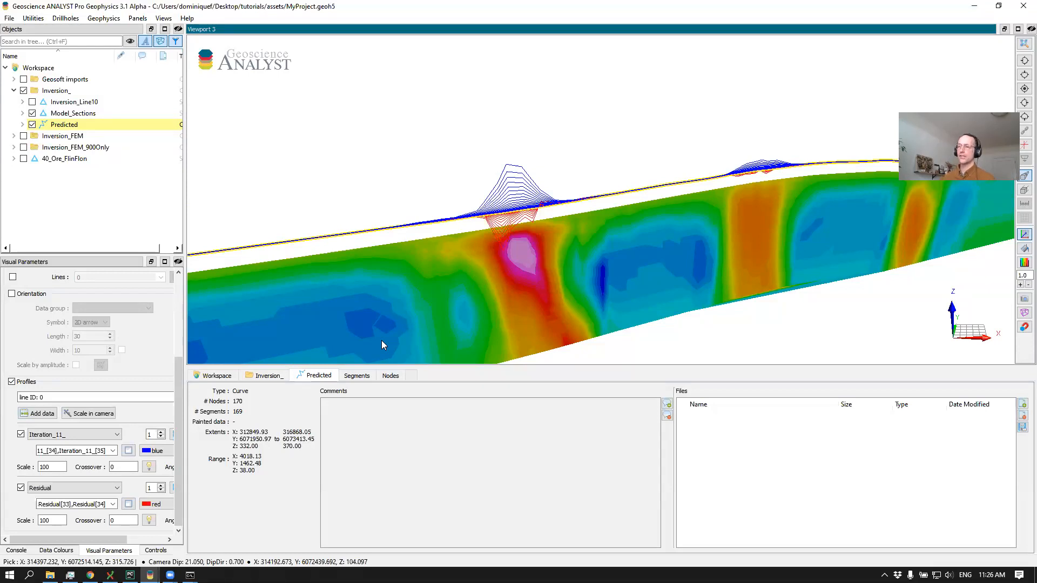
pyautogui.press('super+Right')
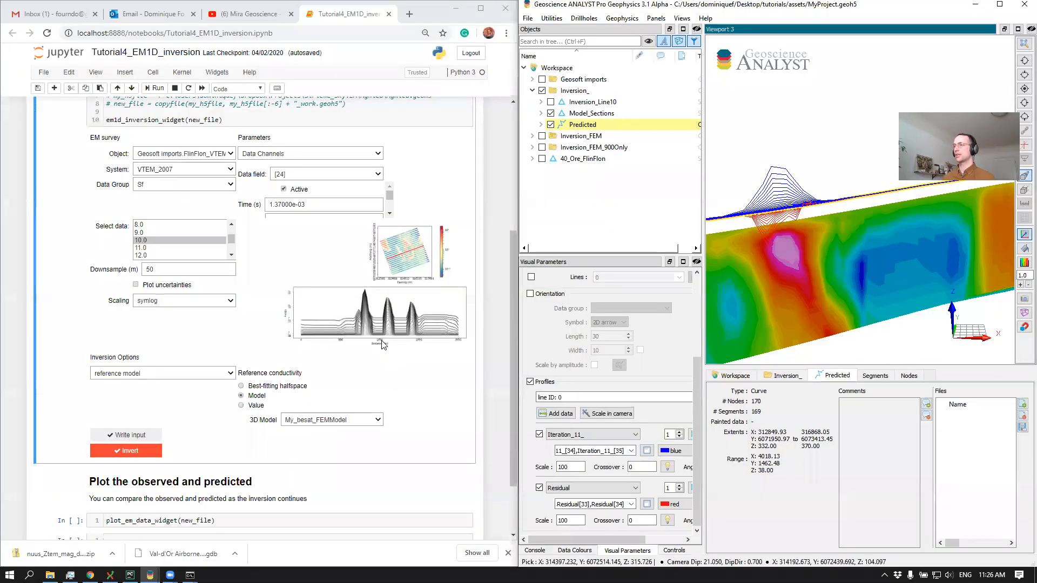
pyautogui.click(410, 14)
pyautogui.write('geo')
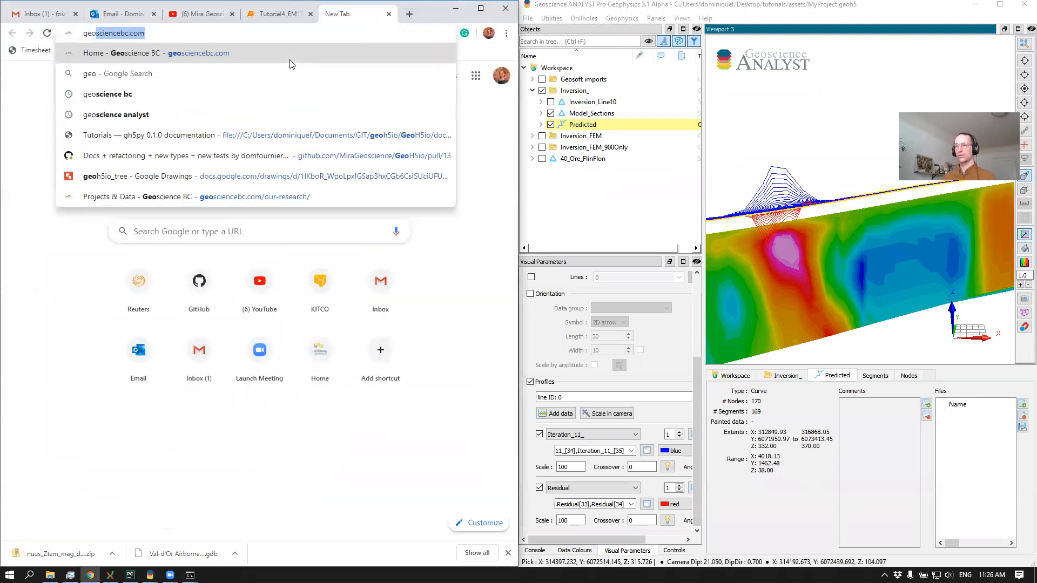
pyautogui.press('BackSpace')
pyautogui.press('BackSpace')
pyautogui.press('BackSpace')
pyautogui.press('BackSpace')
pyautogui.write('m')
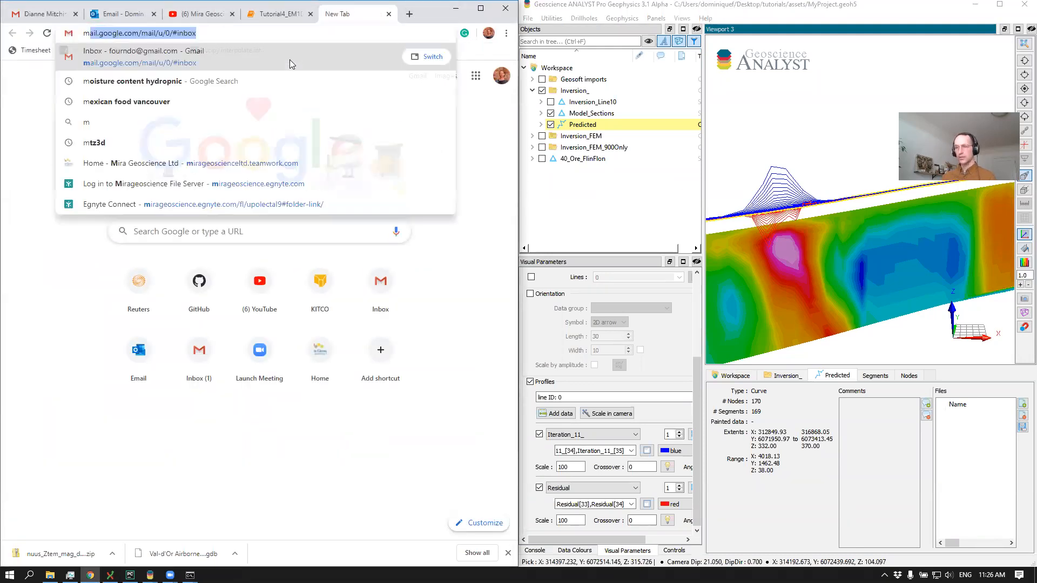
pyautogui.write('ir')
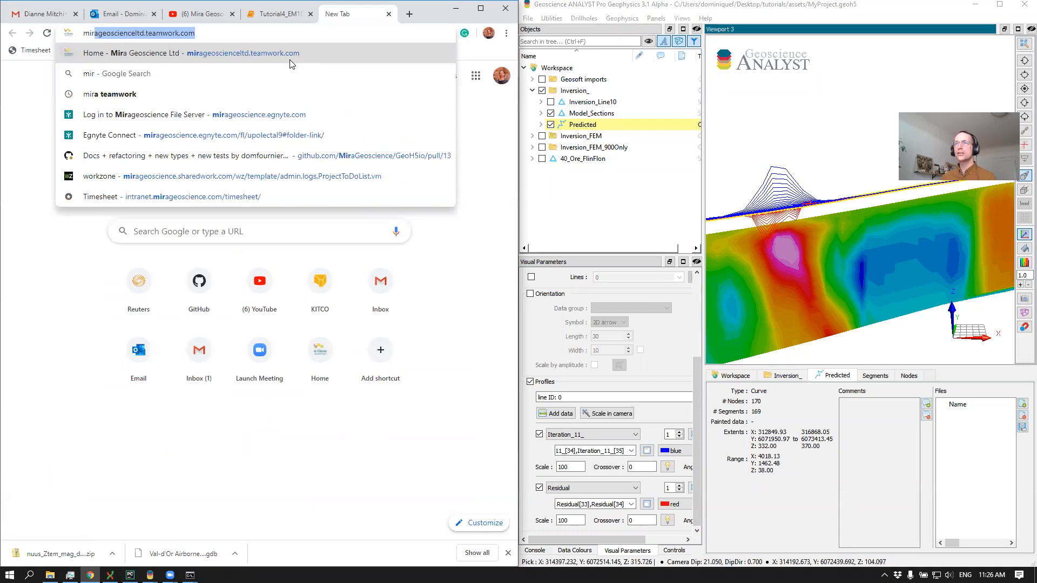
pyautogui.press('Down')
pyautogui.press('Down')
pyautogui.press('Up')
pyautogui.press('Up')
pyautogui.press('Up')
pyautogui.press('Down')
pyautogui.write('ag')
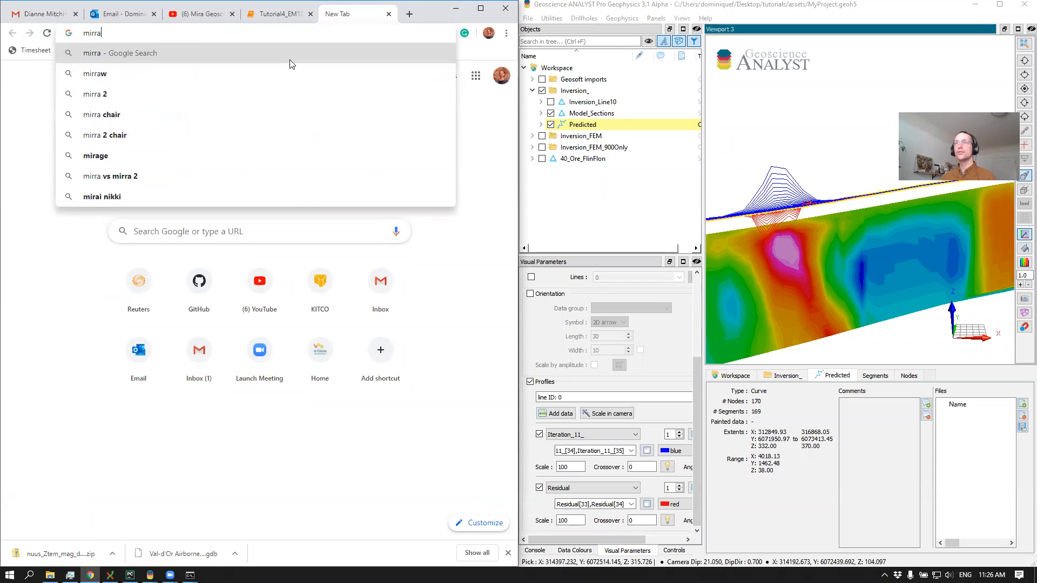
pyautogui.press('BackSpace')
pyautogui.press('BackSpace')
pyautogui.press('BackSpace')
pyautogui.write('a')
pyautogui.press('BackSpace')
pyautogui.write('rageo')
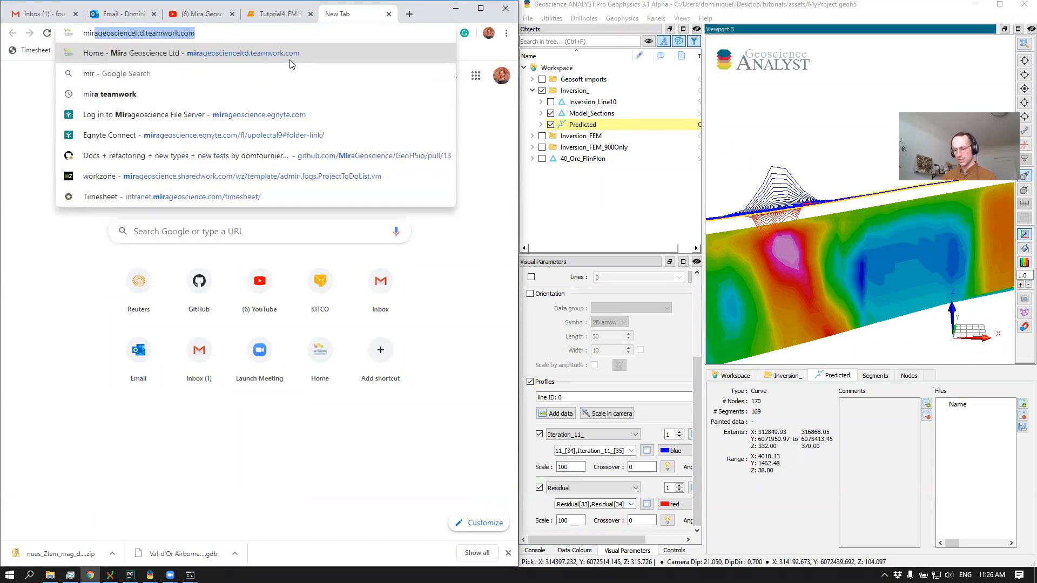
pyautogui.press('BackSpace')
pyautogui.write('scice')
pyautogui.press('BackSpace')
pyautogui.press('BackSpace')
pyautogui.write('en')
pyautogui.press('Return')
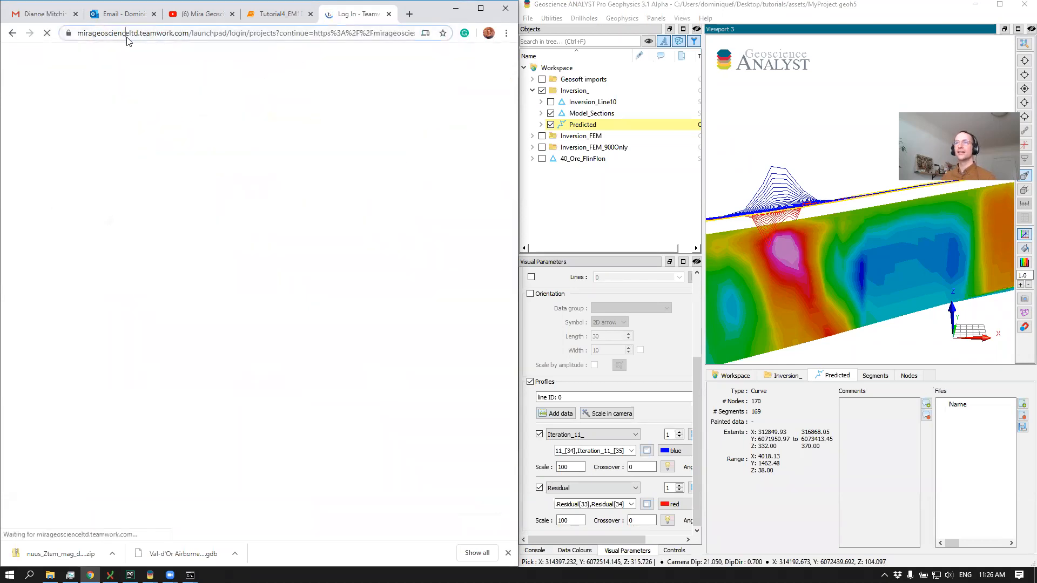
pyautogui.doubleClick(128, 35)
pyautogui.press('BackSpace')
pyautogui.press('BackSpace')
pyautogui.press('BackSpace')
pyautogui.press('BackSpace')
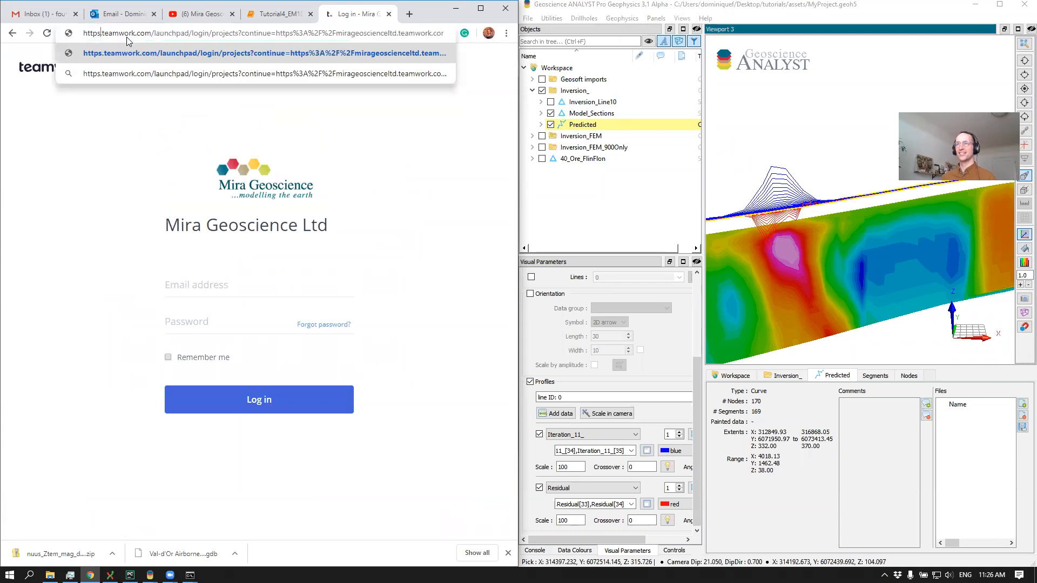
# Search the web for mirageoscience and open the Geoscience ANALYST product page at its free viewer download
pyautogui.tripleClick(127, 36)
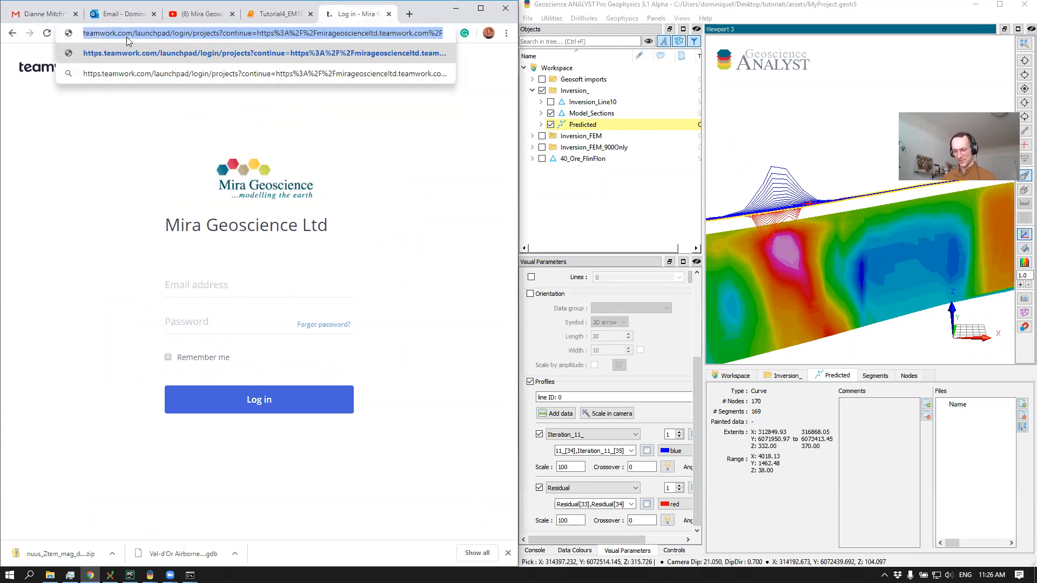
pyautogui.write('mirageoscienceltd.teamwork.')
pyautogui.press('BackSpace')
pyautogui.press('BackSpace')
pyautogui.press('BackSpace')
pyautogui.press('BackSpace')
pyautogui.press('BackSpace')
pyautogui.press('BackSpace')
pyautogui.press('BackSpace')
pyautogui.press('BackSpace')
pyautogui.press('BackSpace')
pyautogui.press('BackSpace')
pyautogui.press('BackSpace')
pyautogui.press('BackSpace')
pyautogui.press('BackSpace')
pyautogui.press('Return')
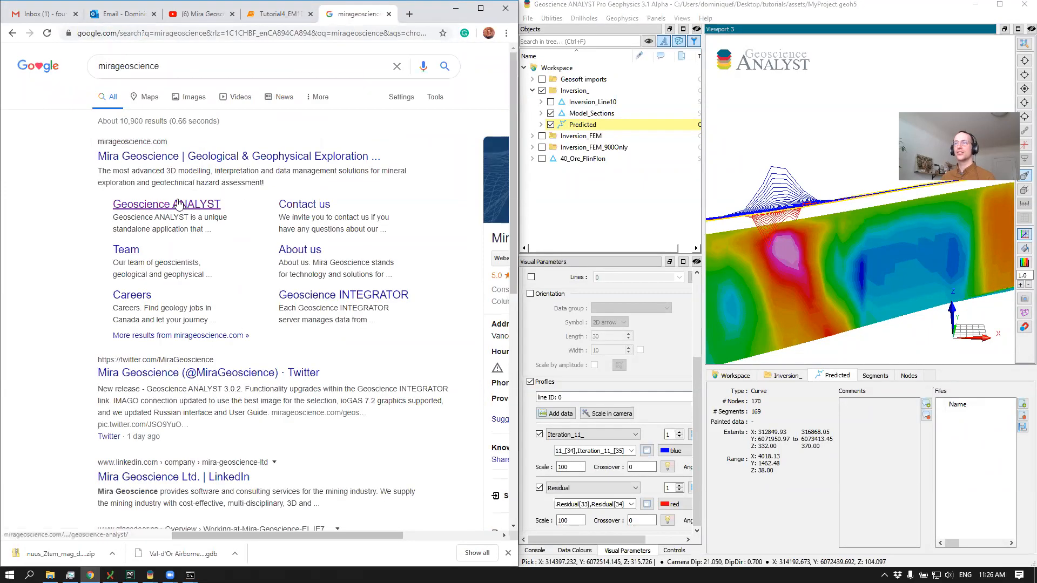
pyautogui.click(179, 204)
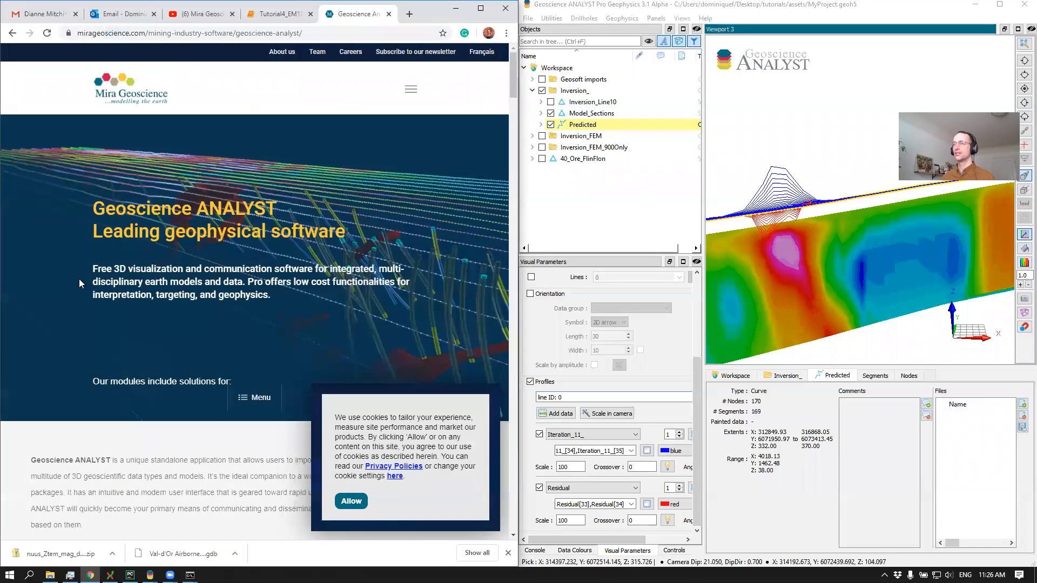
pyautogui.scroll(-1, 188, 274)
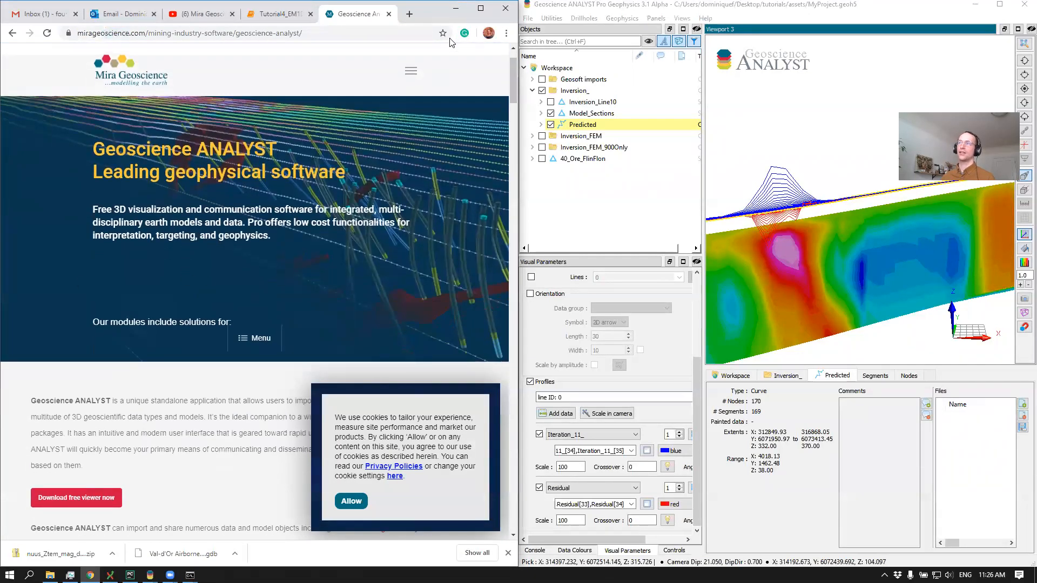
pyautogui.click(456, 8)
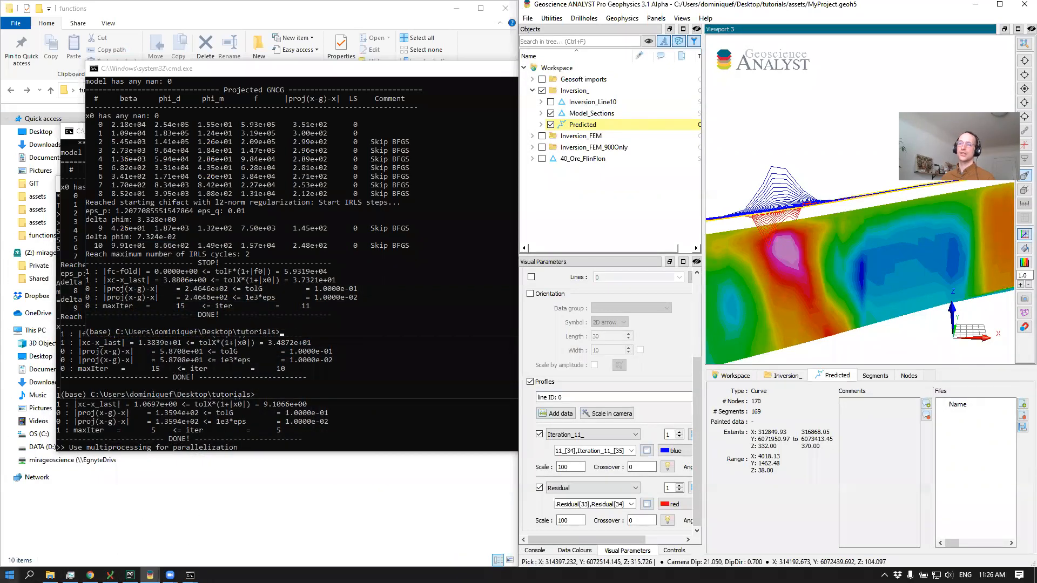
pyautogui.click(10, 574)
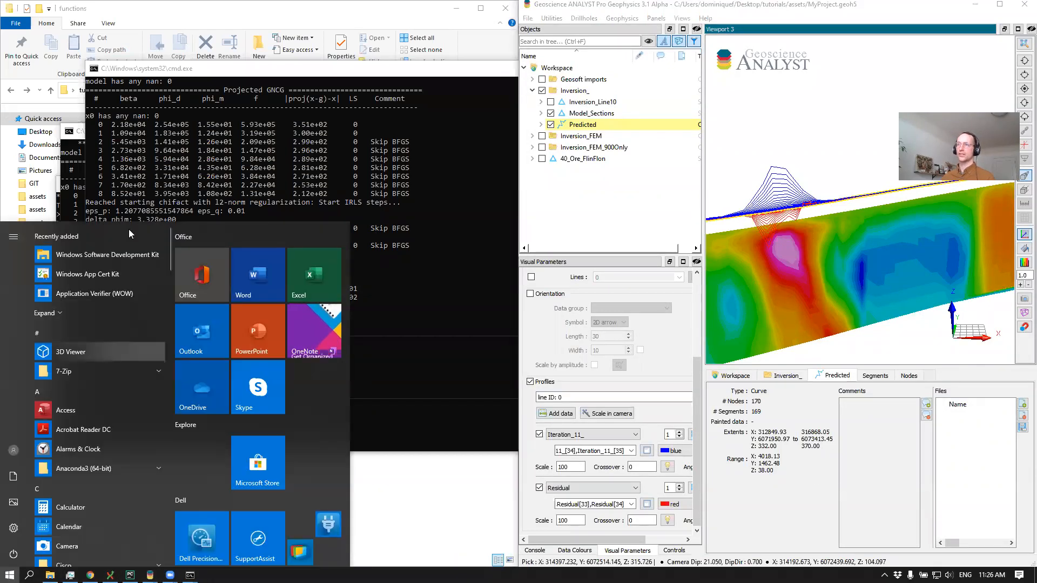
pyautogui.hotkey('alt', 'Tab')
pyautogui.hotkey('alt', 'Tab')
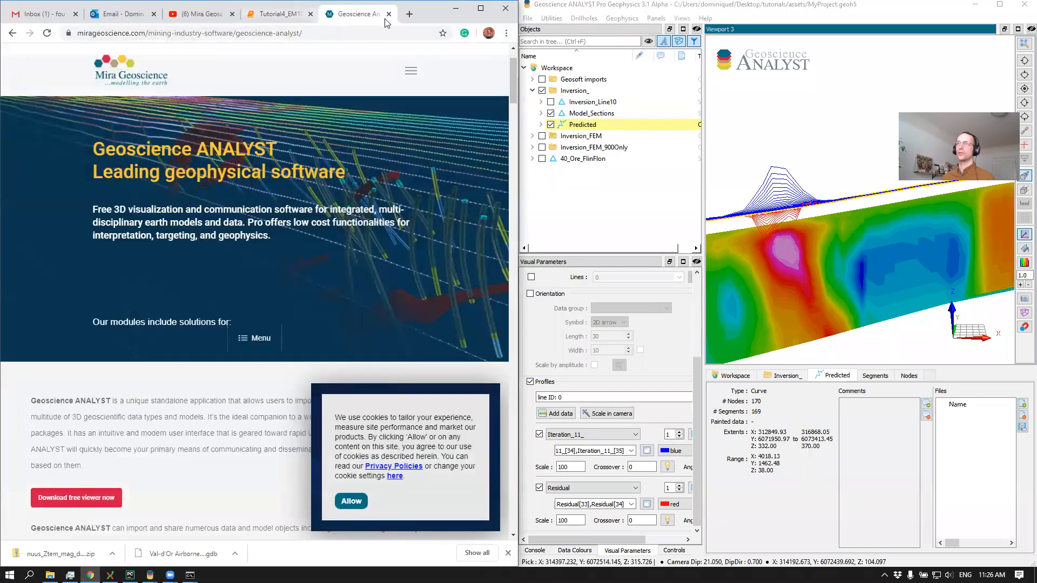
# Open anaconda.com/distribution in a new browser tab and find the Windows installers for Python 3.7
pyautogui.click(409, 15)
pyautogui.write('ana')
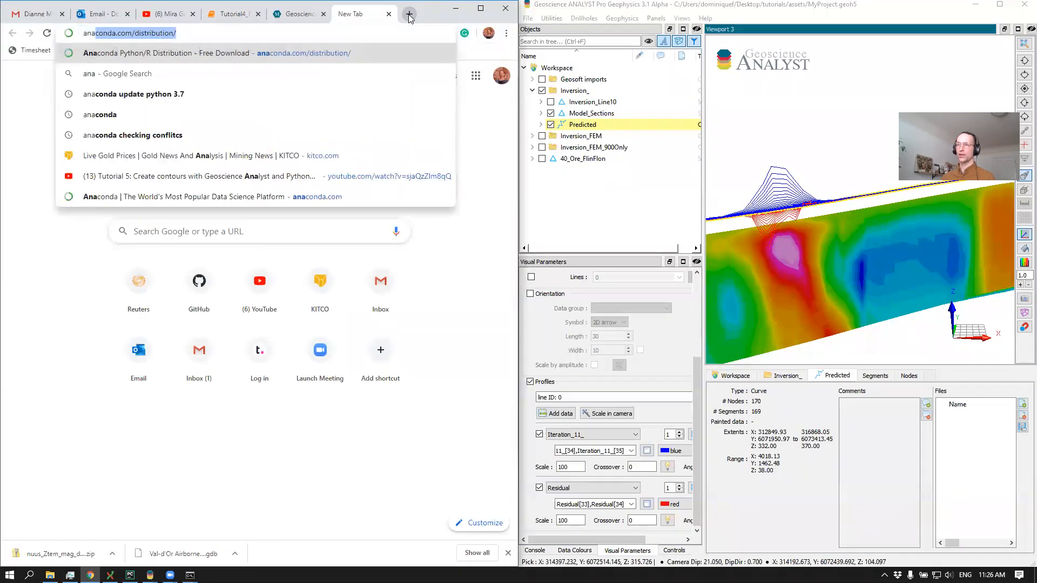
pyautogui.press('Return')
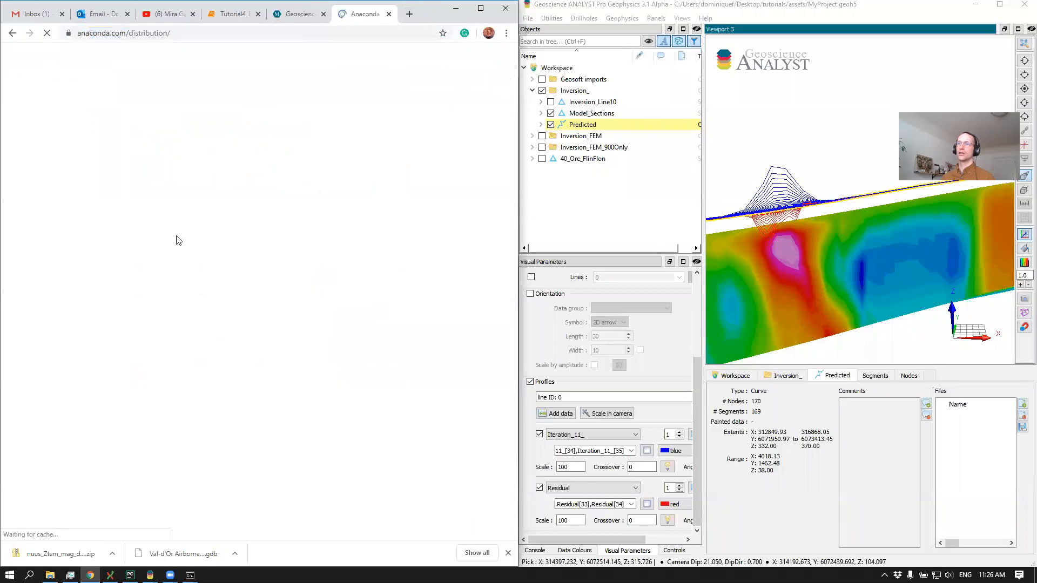
pyautogui.scroll(-8, 191, 277)
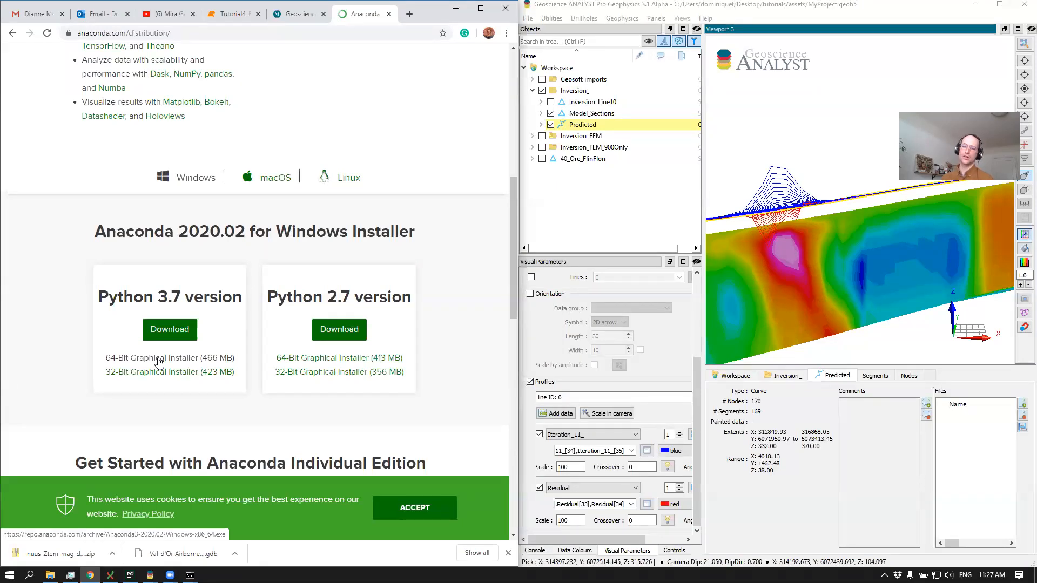
# Switch to File Explorer, look inside the geoh5io folder under tutorials\functions, and return to the functions folder
pyautogui.hotkey('alt', 'Tab')
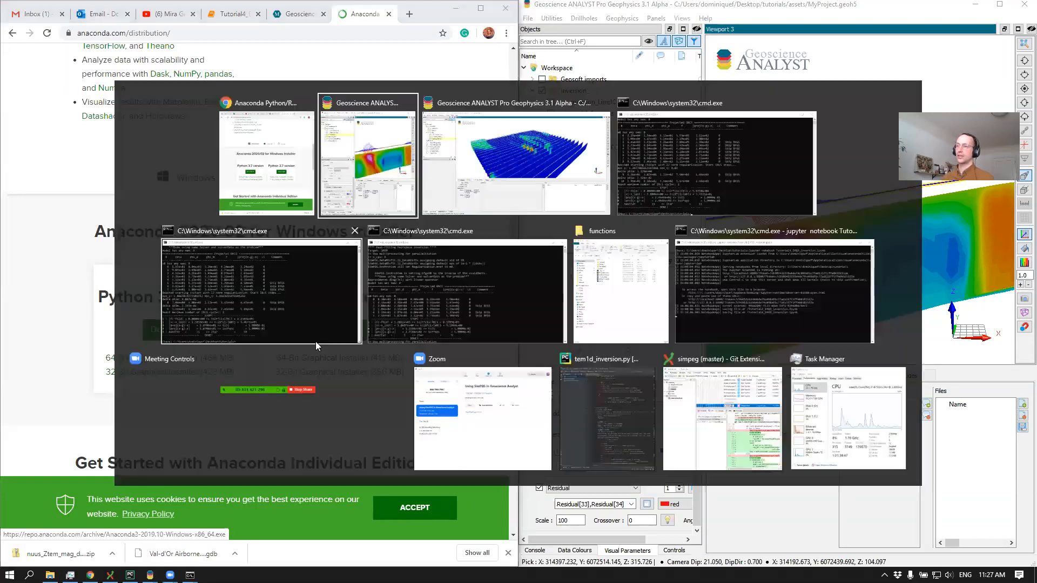
pyautogui.click(629, 294)
pyautogui.click(151, 140)
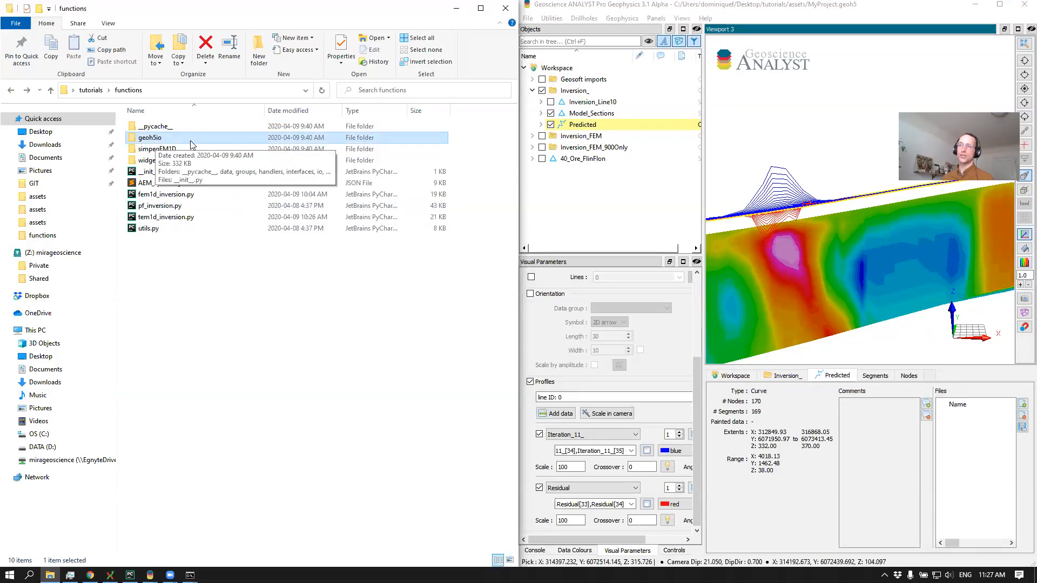
pyautogui.doubleClick(173, 139)
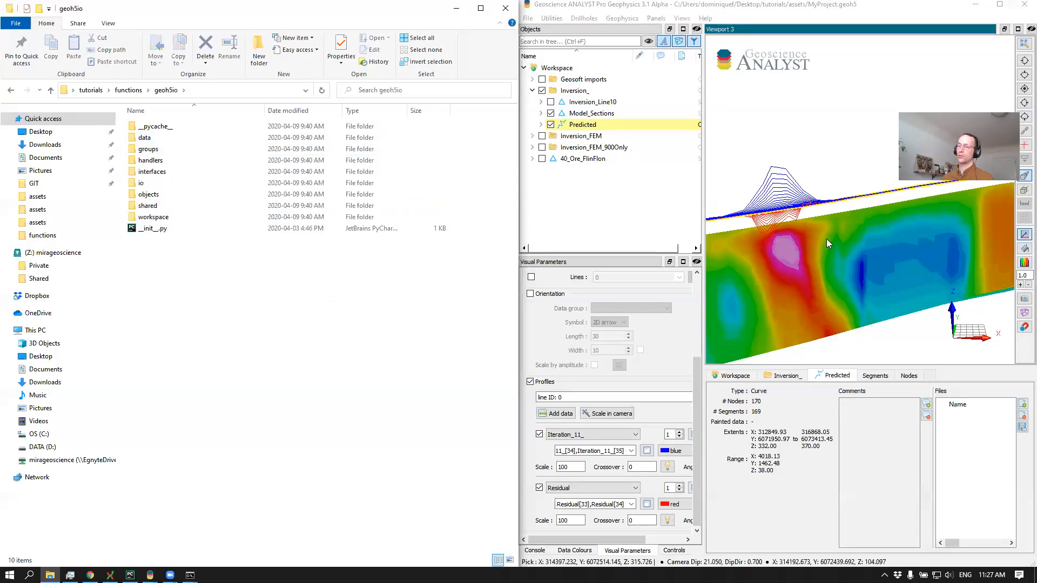
pyautogui.click(129, 90)
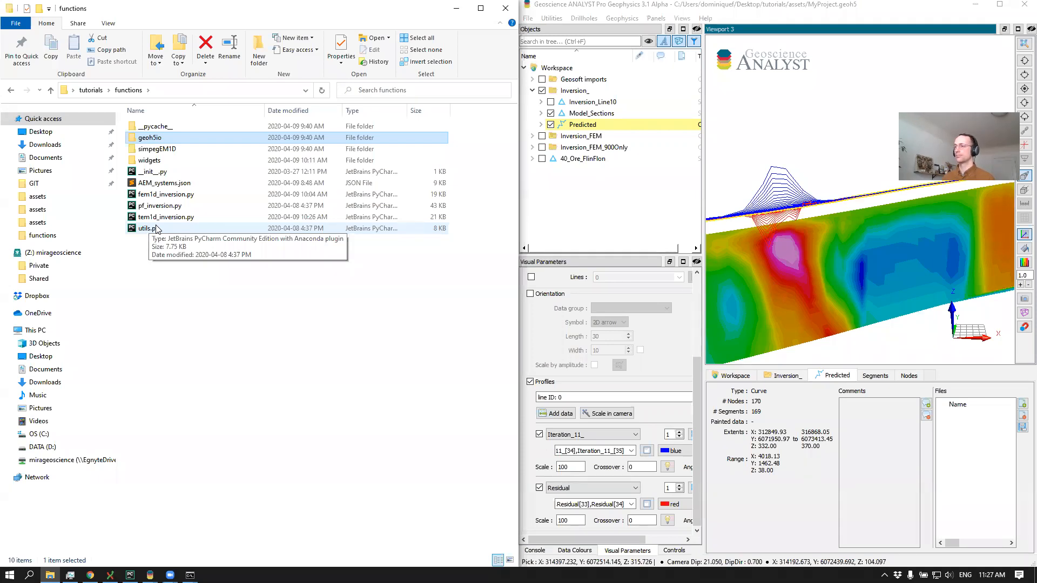
pyautogui.click(797, 331)
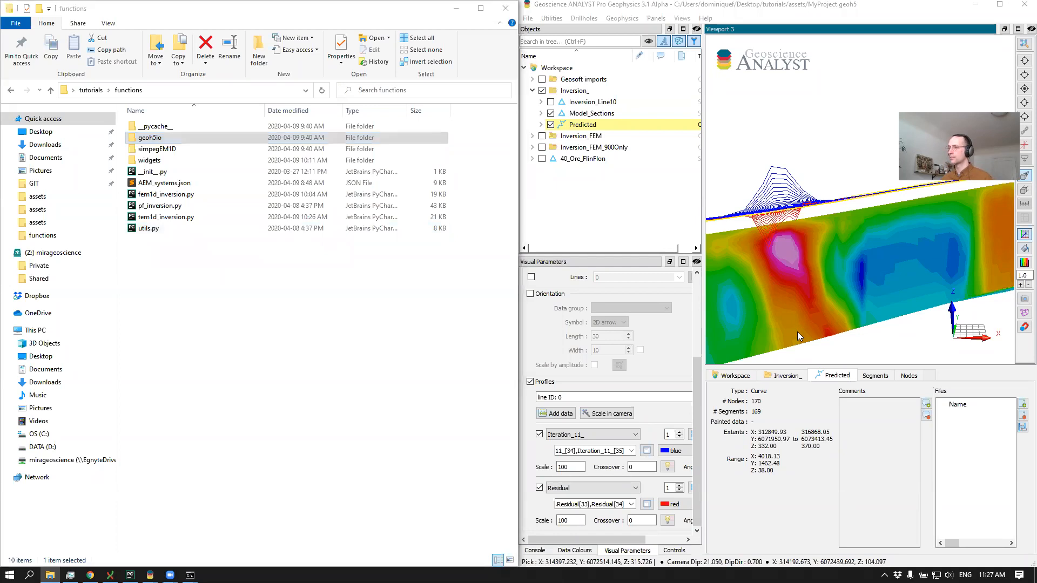